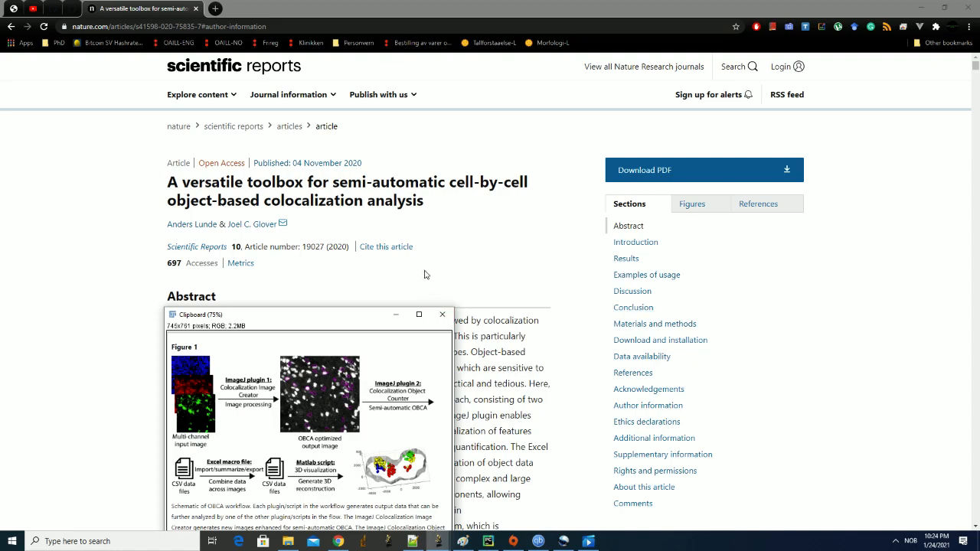
Bring the colocalization toolbox article to the front and go to its Download and installation section.
click(344, 275)
drag(168, 185, 431, 205)
click(433, 207)
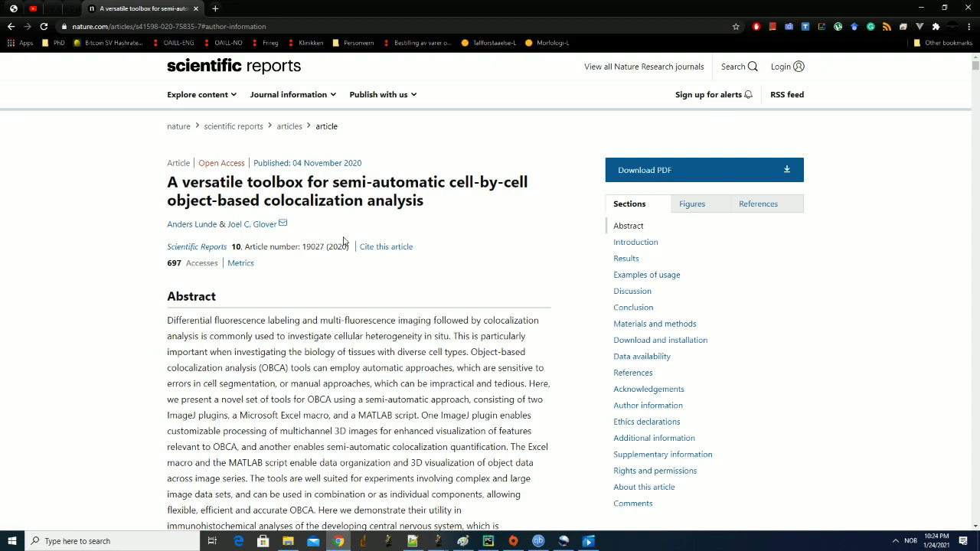
click(686, 345)
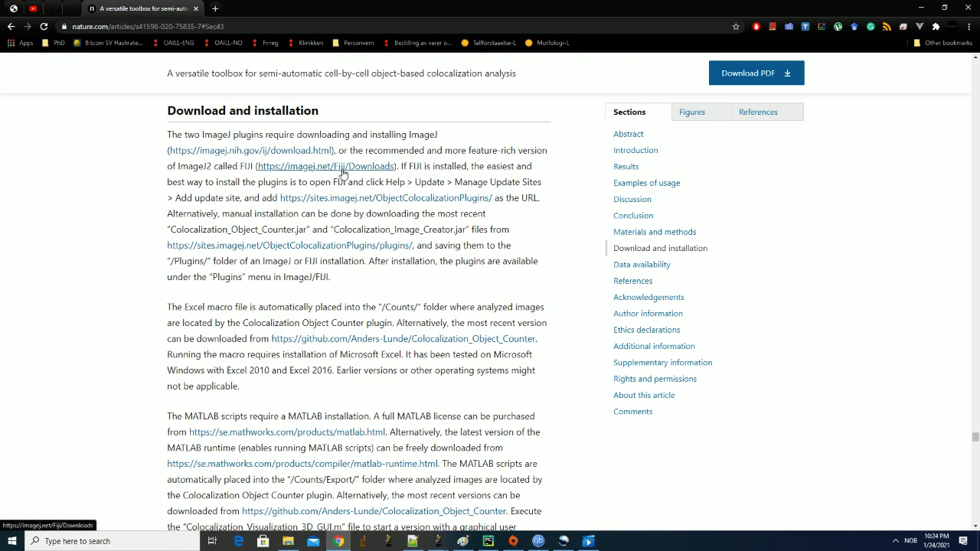
Switch to Fiji and start the ImageJ update check.
click(439, 542)
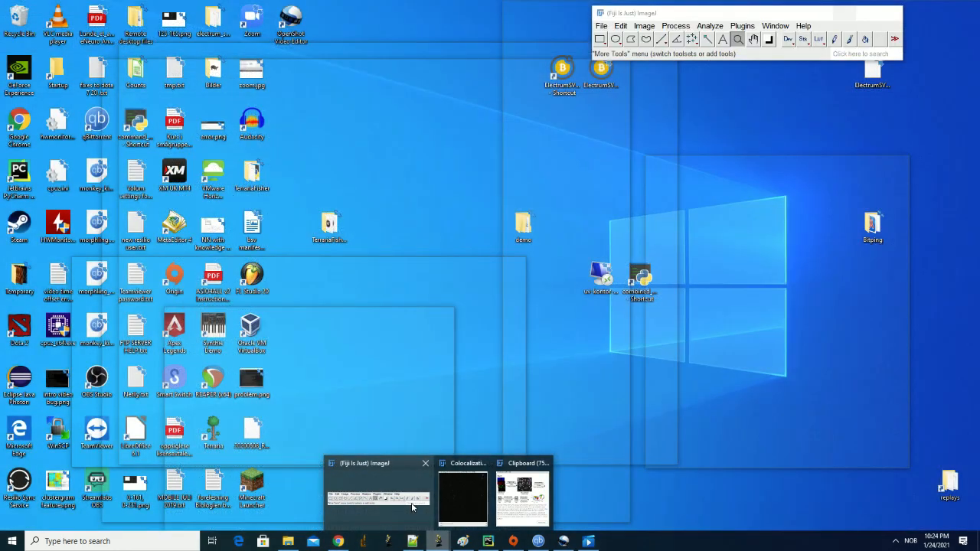
click(416, 506)
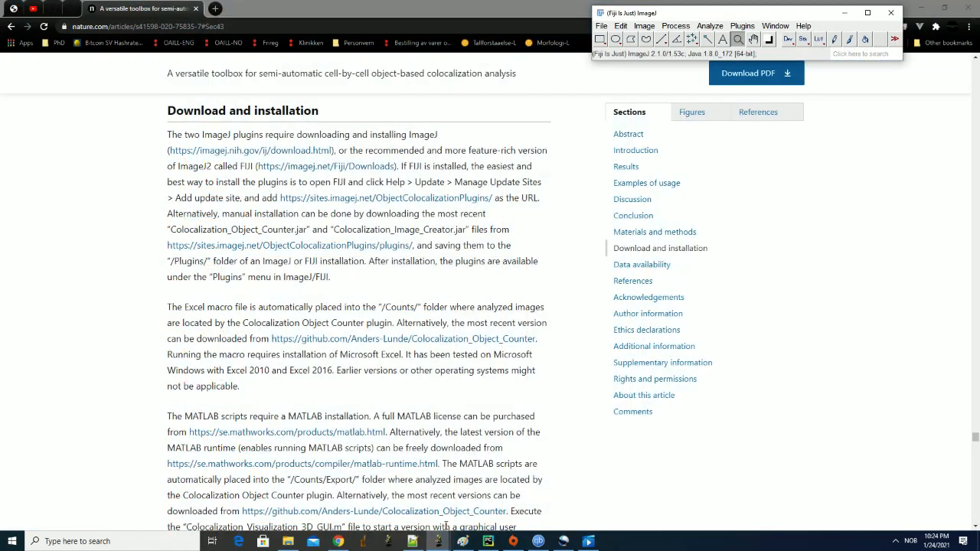
click(438, 541)
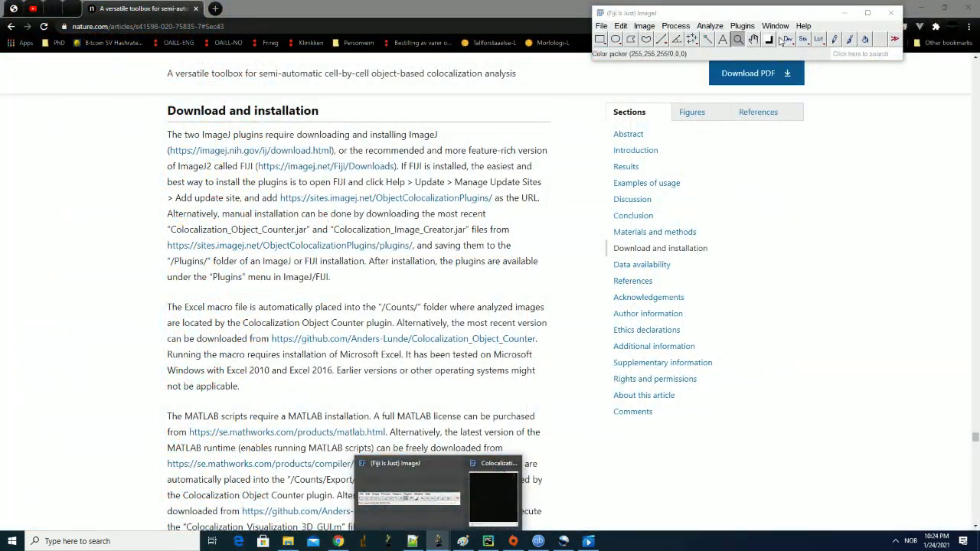
click(804, 26)
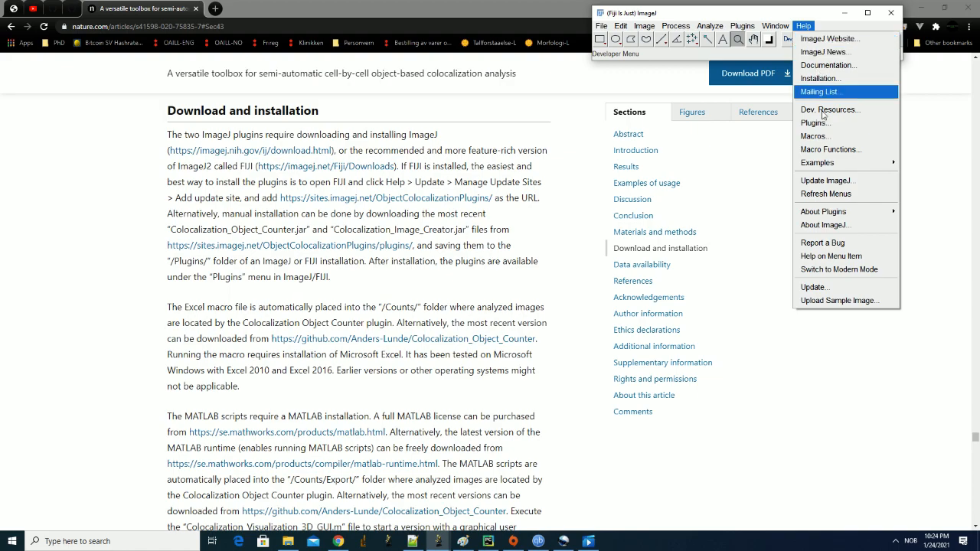
click(811, 287)
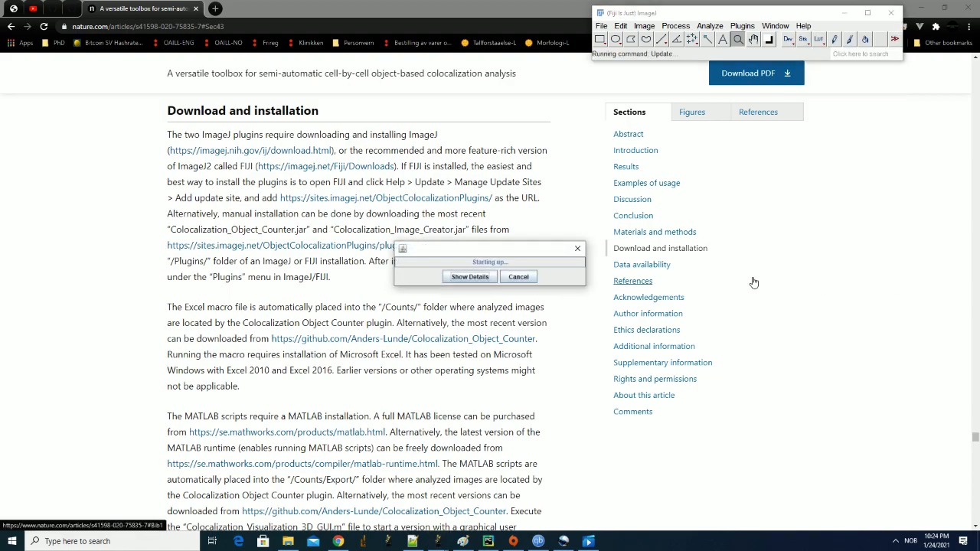
drag(469, 253, 489, 254)
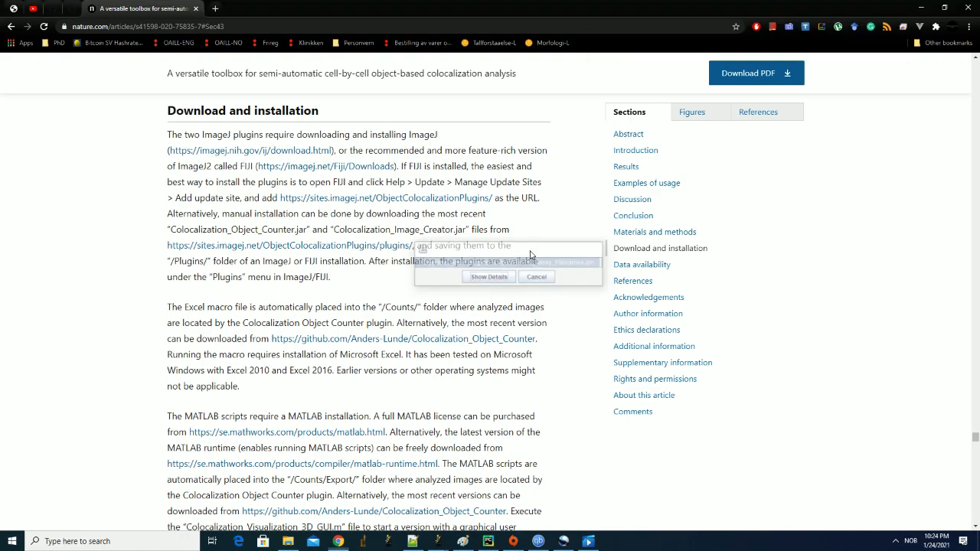
Bring up the ImageJ Updater, dismiss its information message, and place its window beside the installation instructions.
mouse_move(437, 541)
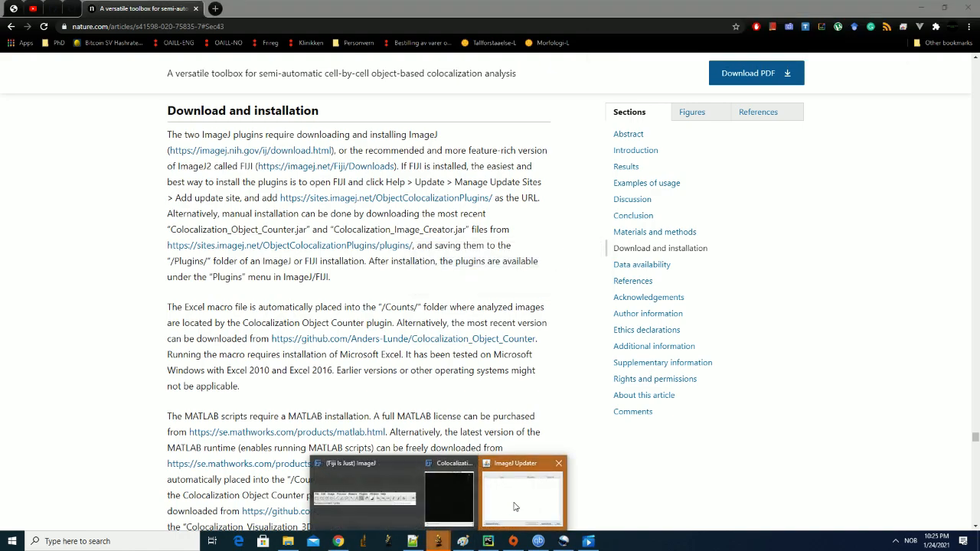
click(522, 494)
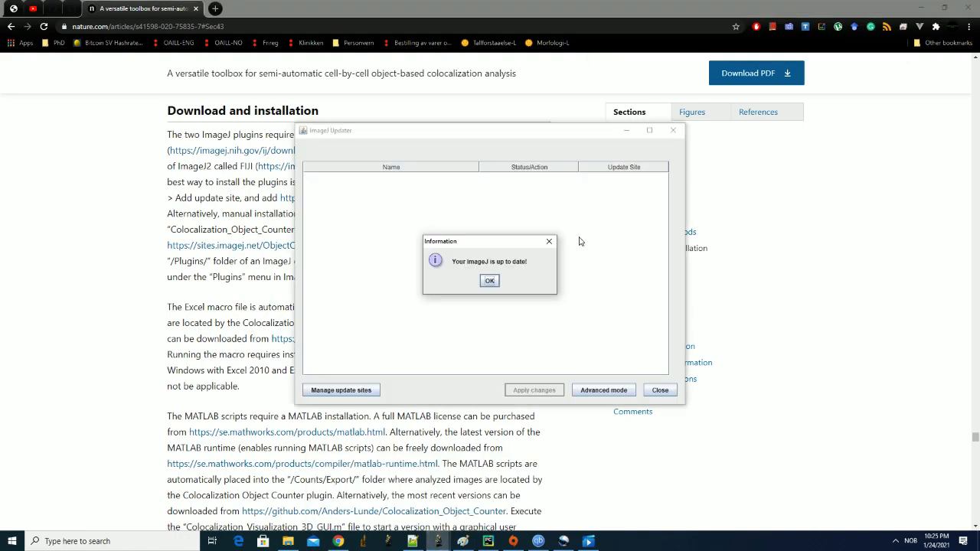
click(490, 281)
drag(494, 131, 749, 131)
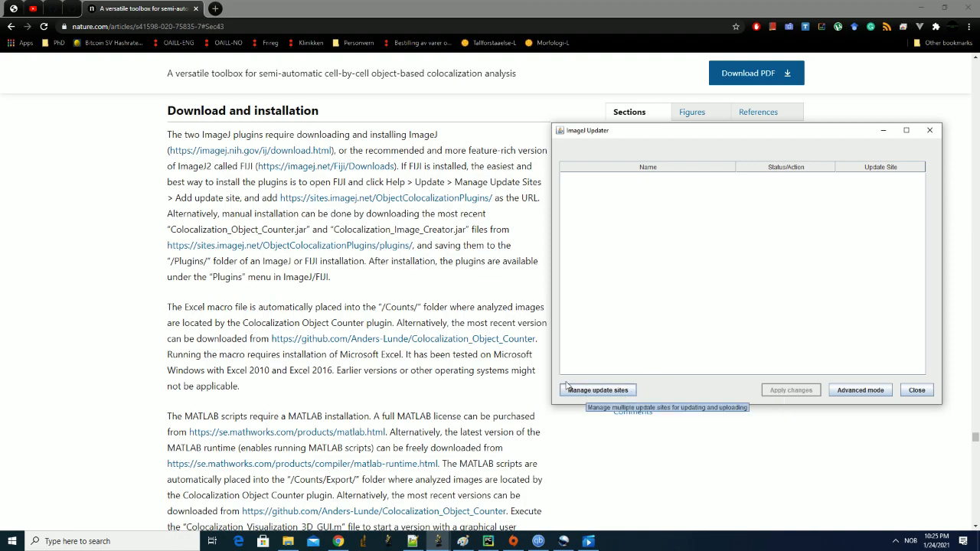
click(596, 393)
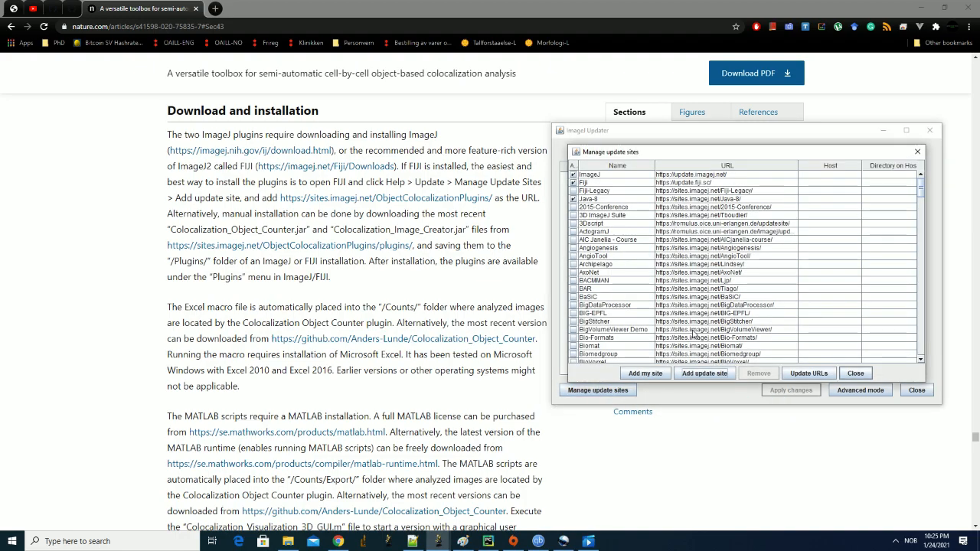
click(708, 374)
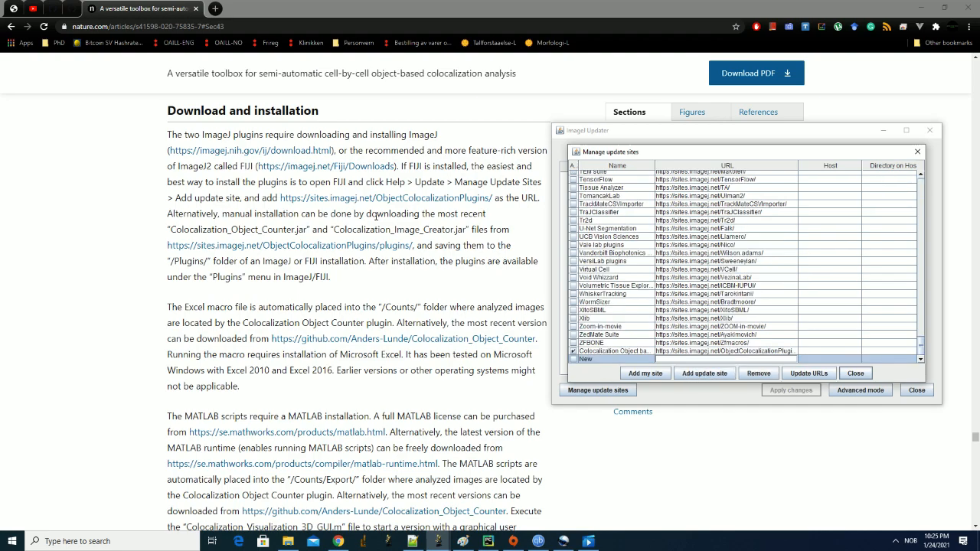
drag(280, 198, 494, 199)
key(ctrl+c)
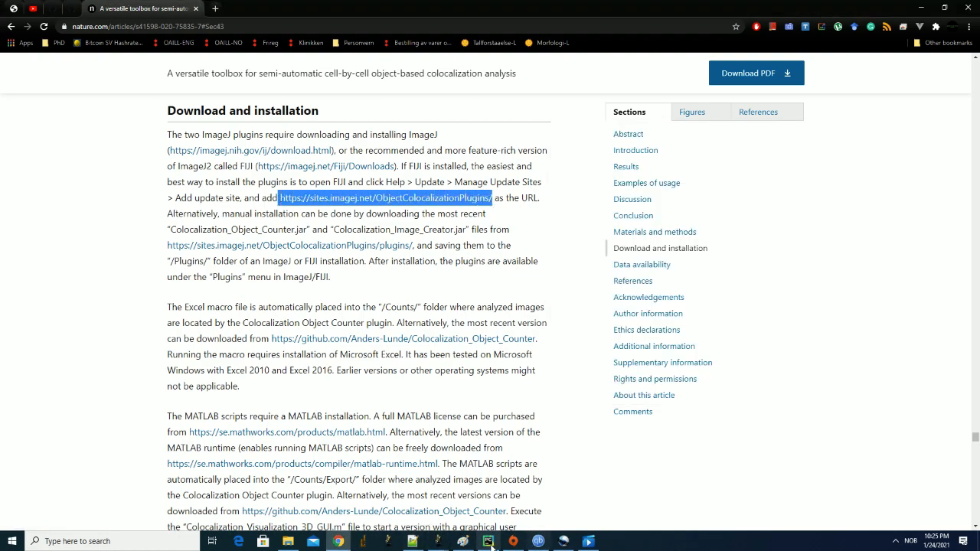
mouse_move(439, 540)
click(507, 490)
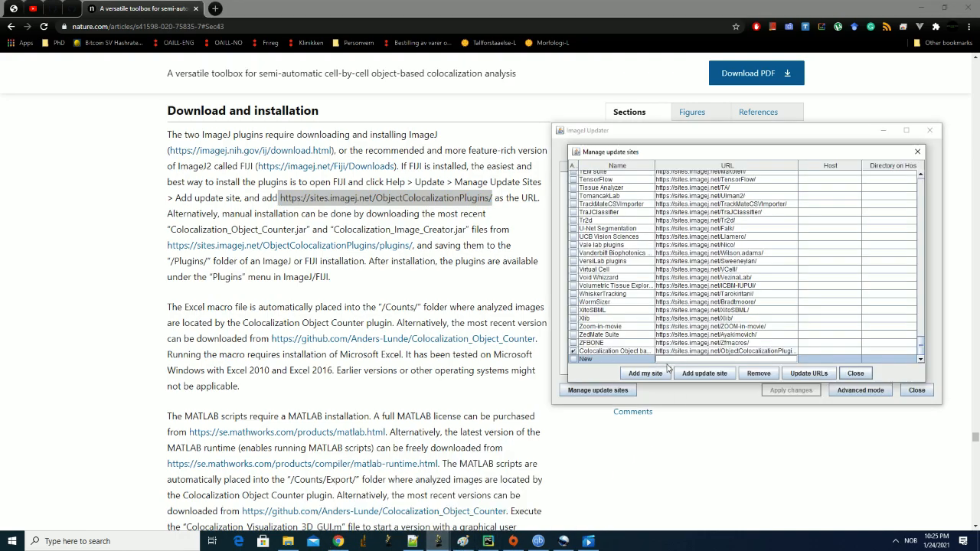
key(ctrl+v)
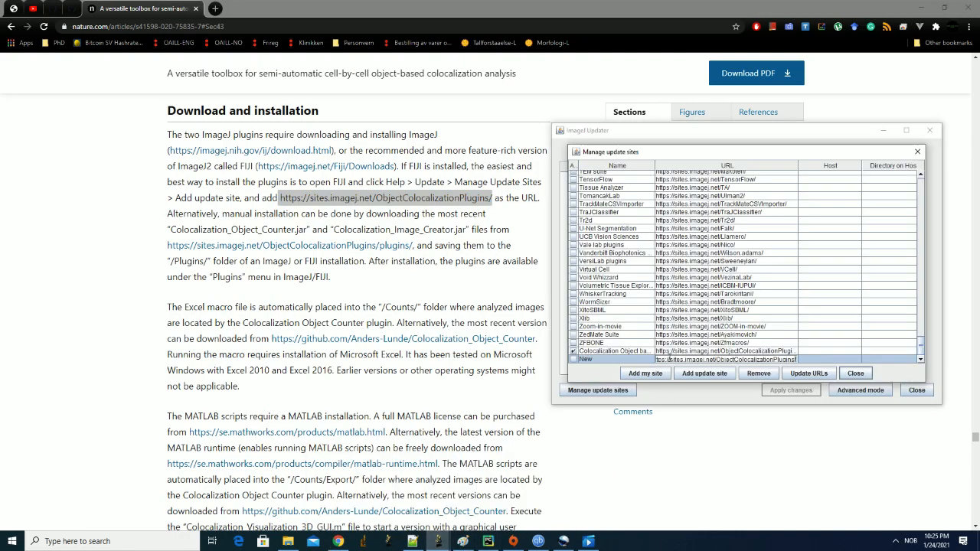
Enable the newly added update site and close the update sites list.
key(Home)
click(576, 359)
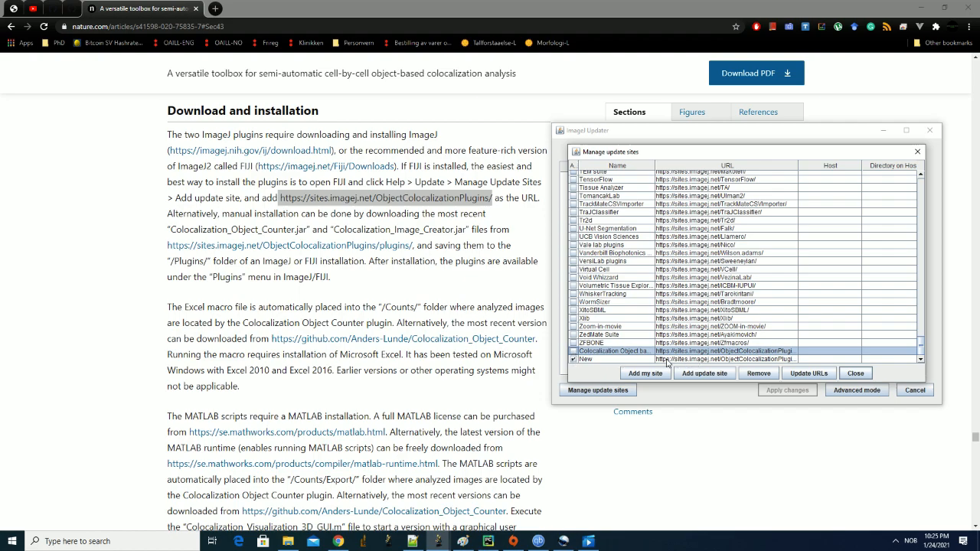
click(649, 360)
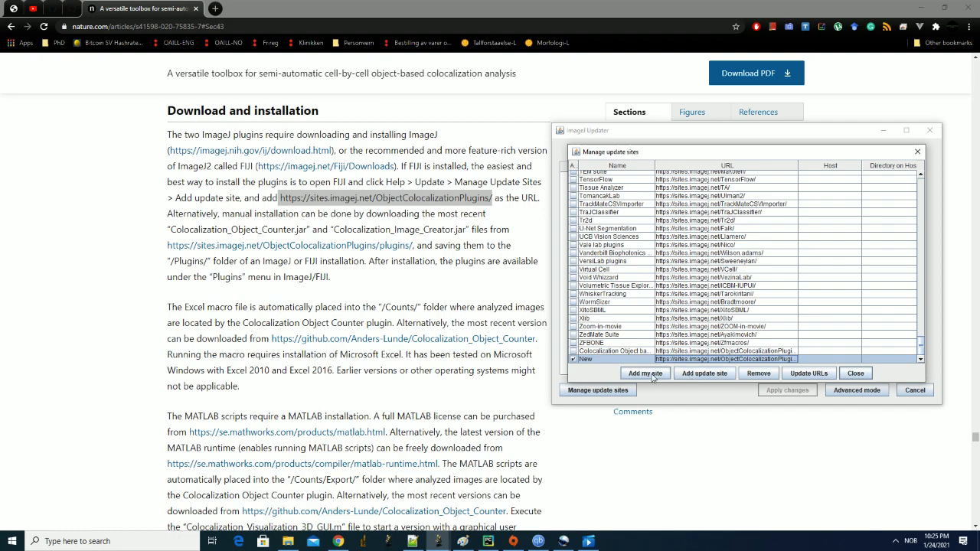
click(855, 374)
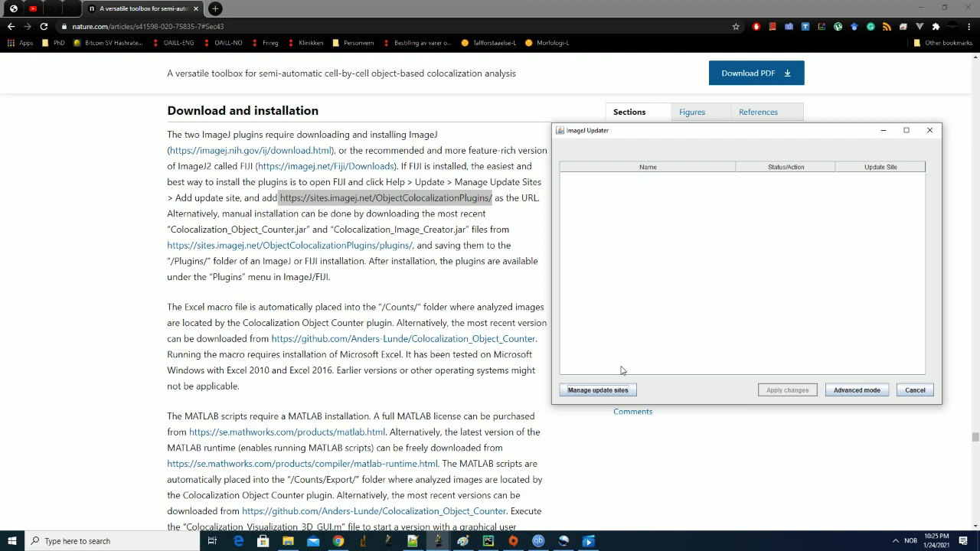
Enable the existing Colocalization Object update site instead of the duplicate New entry, and close the updater.
click(598, 391)
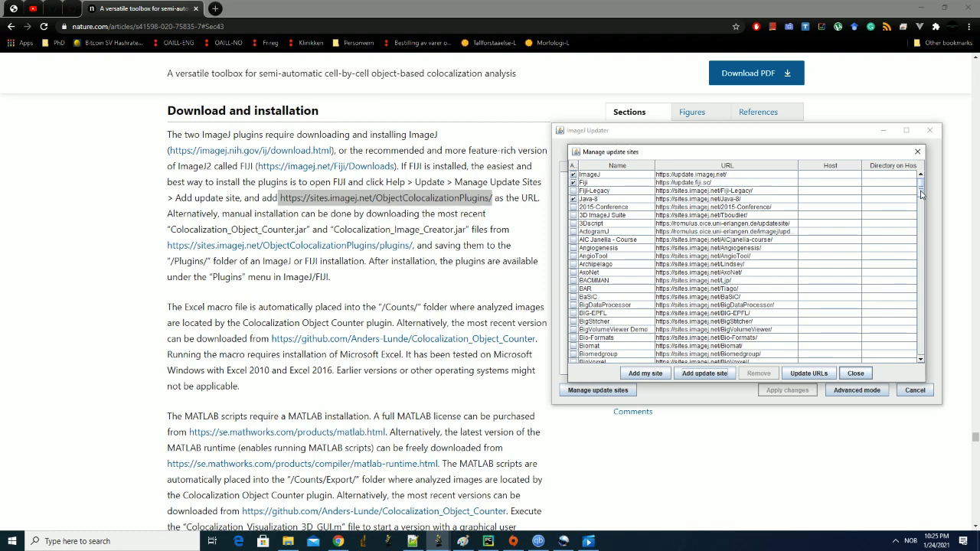
drag(922, 195, 915, 370)
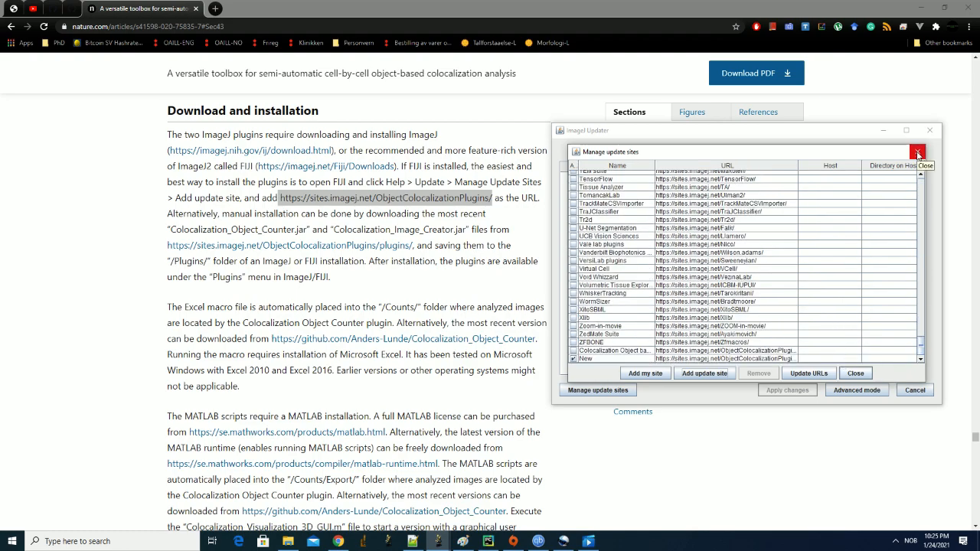
click(574, 352)
click(573, 358)
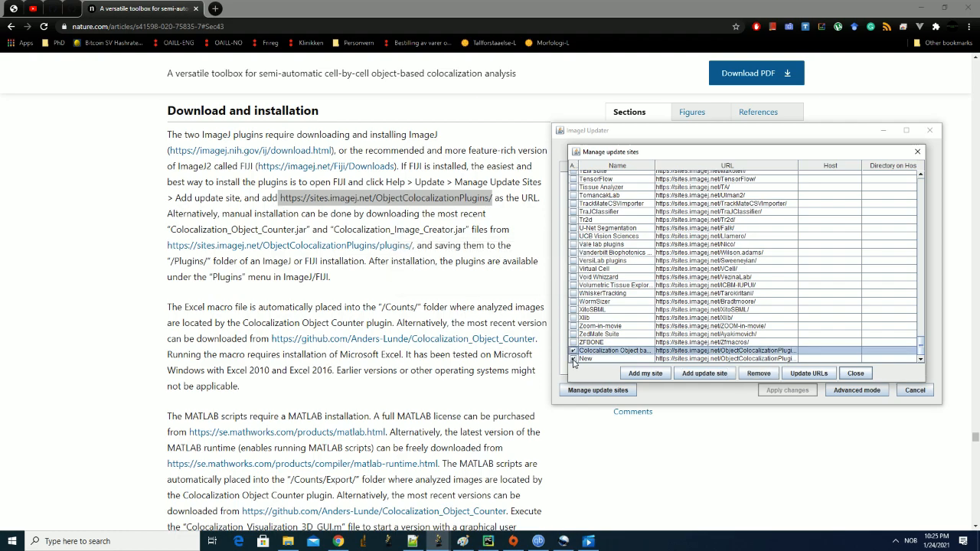
click(747, 283)
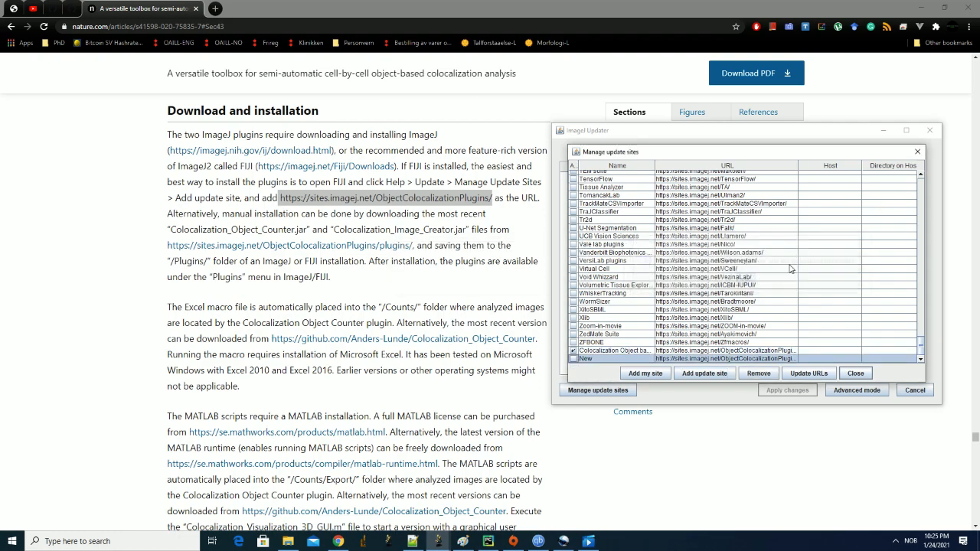
click(918, 152)
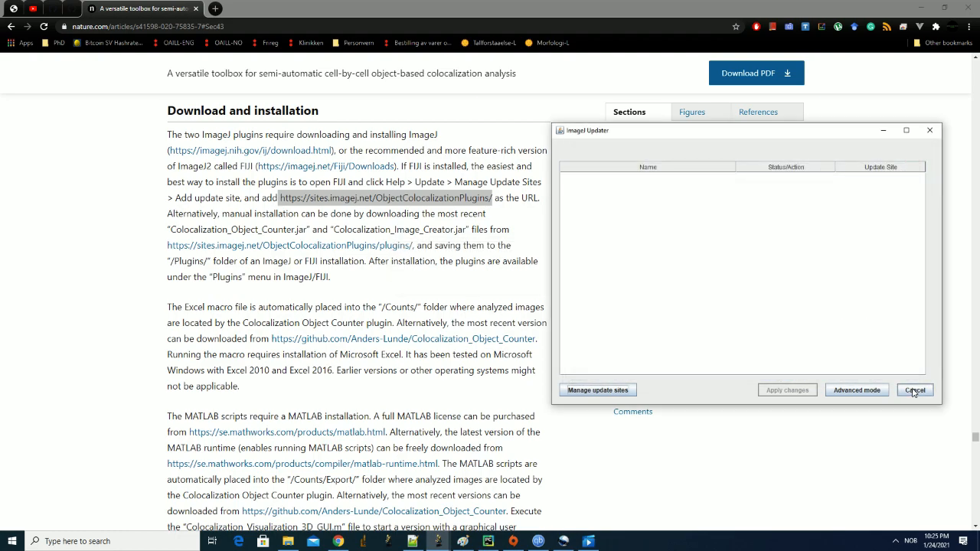
click(929, 130)
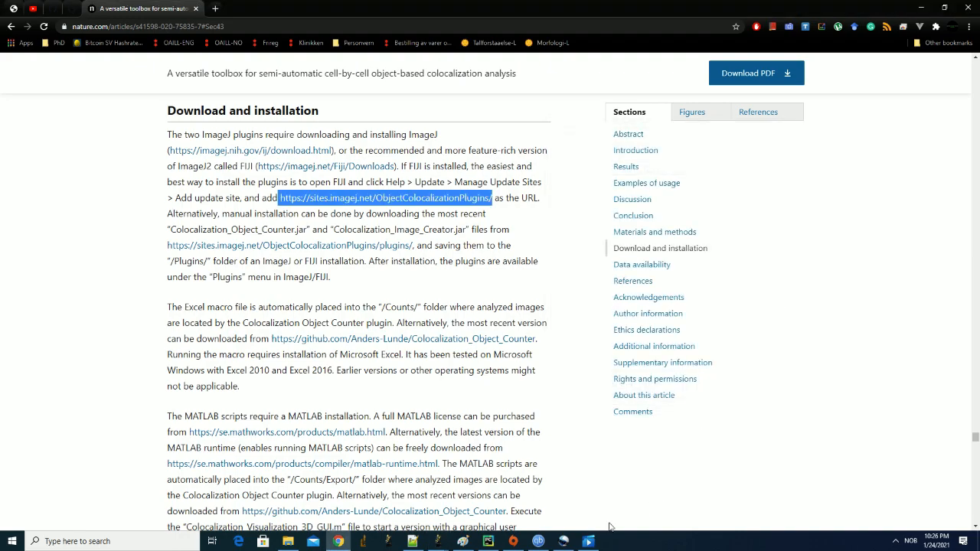
Launch the Colocalization Object Counter plugin in Fiji with its hotkeys enabled, and move its window over the article text.
click(438, 542)
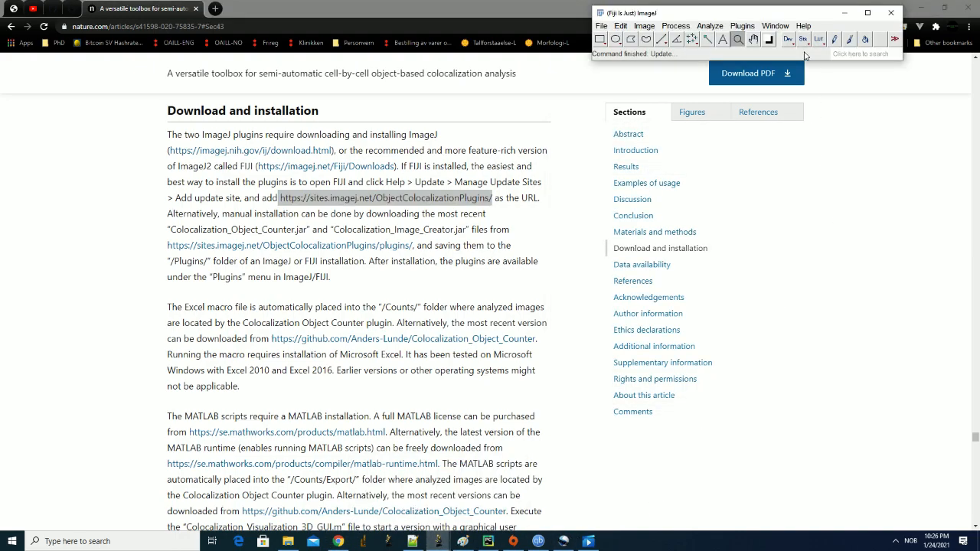
click(752, 29)
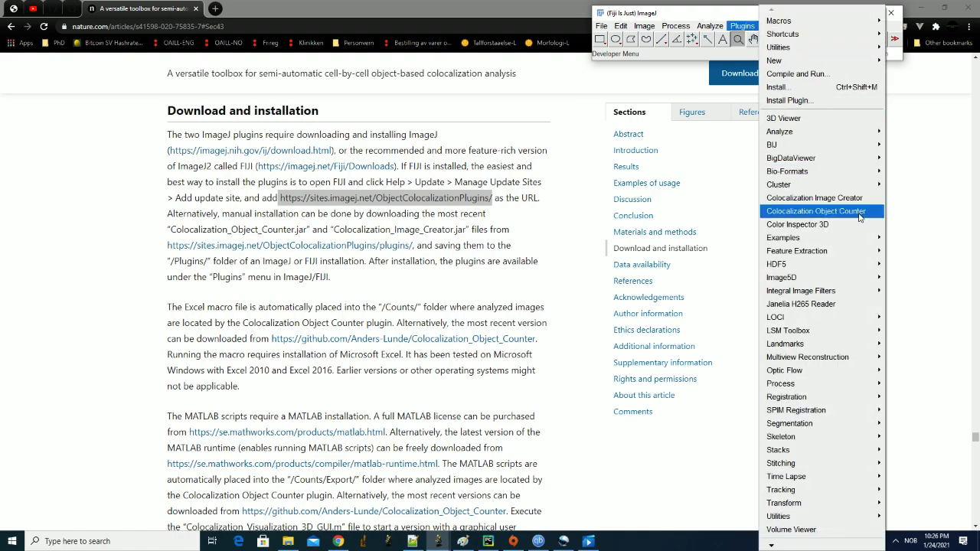
click(841, 218)
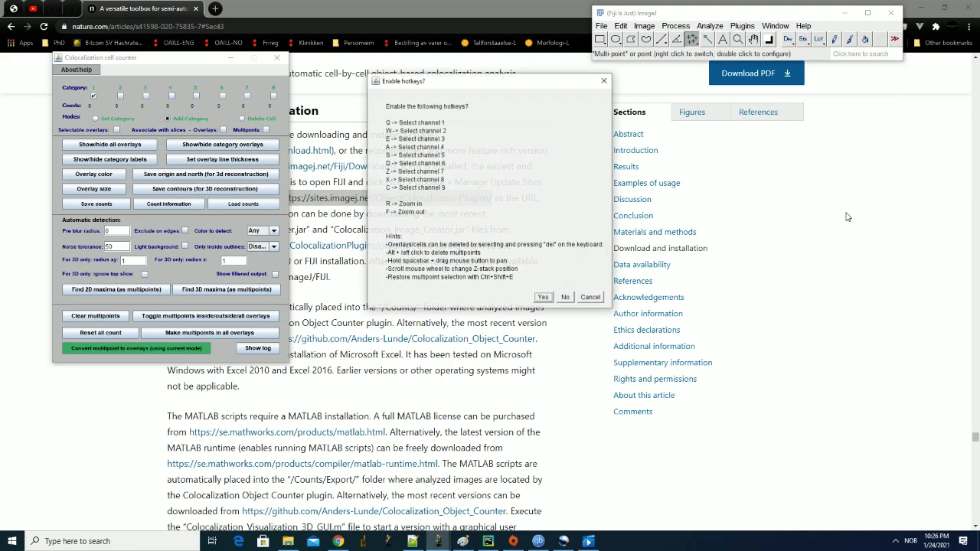
click(544, 298)
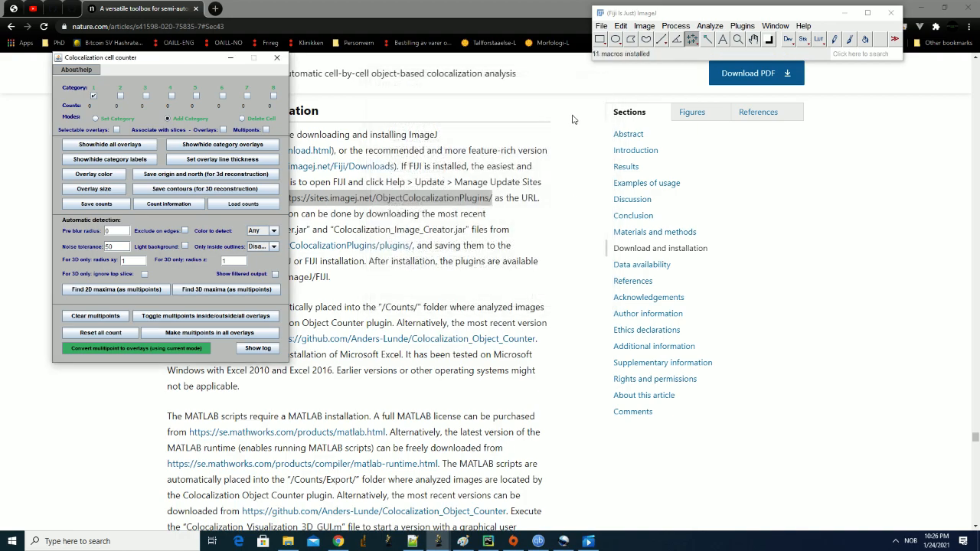
click(438, 541)
drag(181, 67, 318, 115)
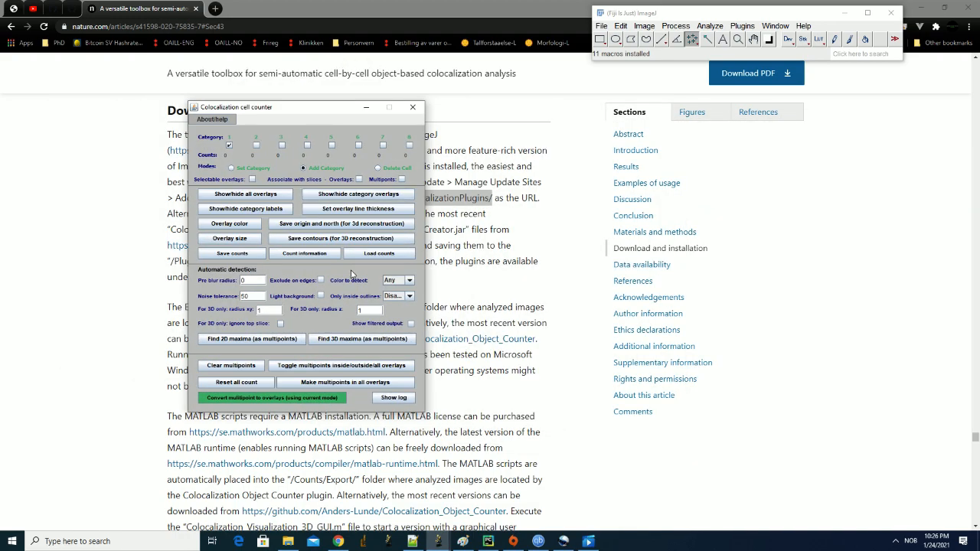
drag(326, 111, 378, 142)
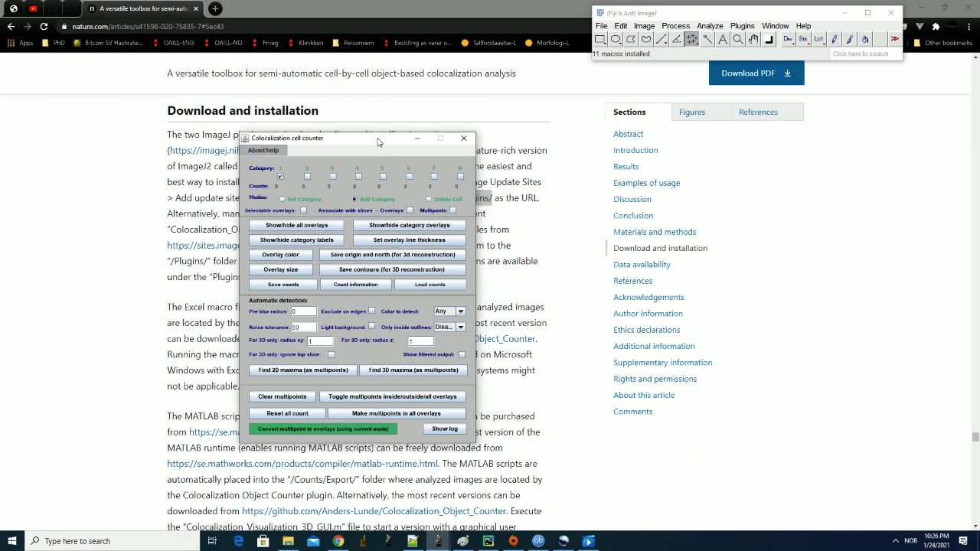
Arrange the Colocalization cell counter window and the Output image.tif window side by side.
click(742, 25)
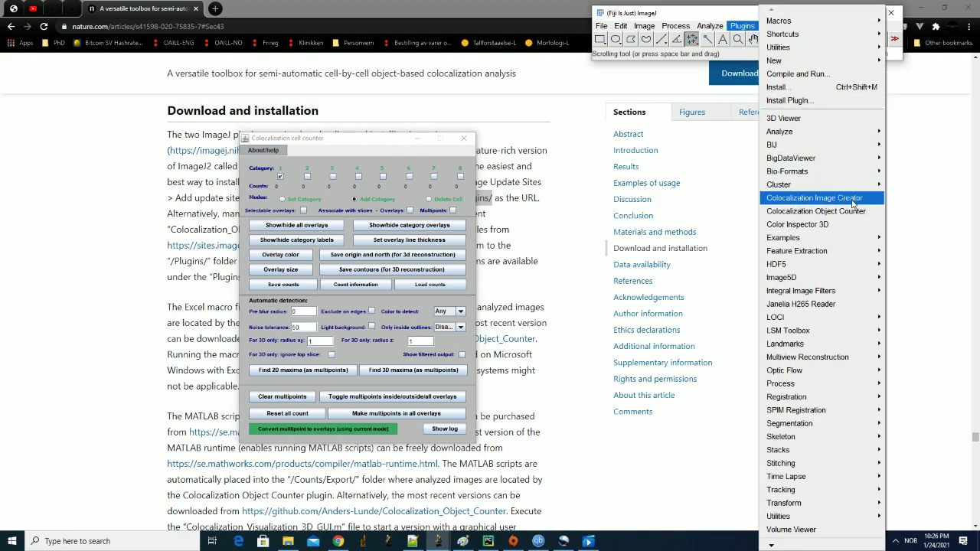
drag(396, 144, 335, 121)
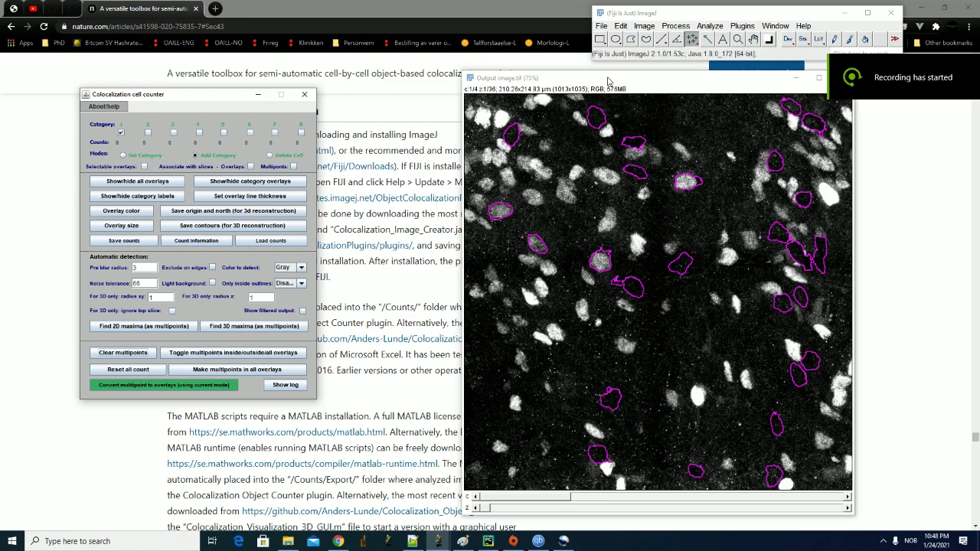
drag(212, 99, 250, 105)
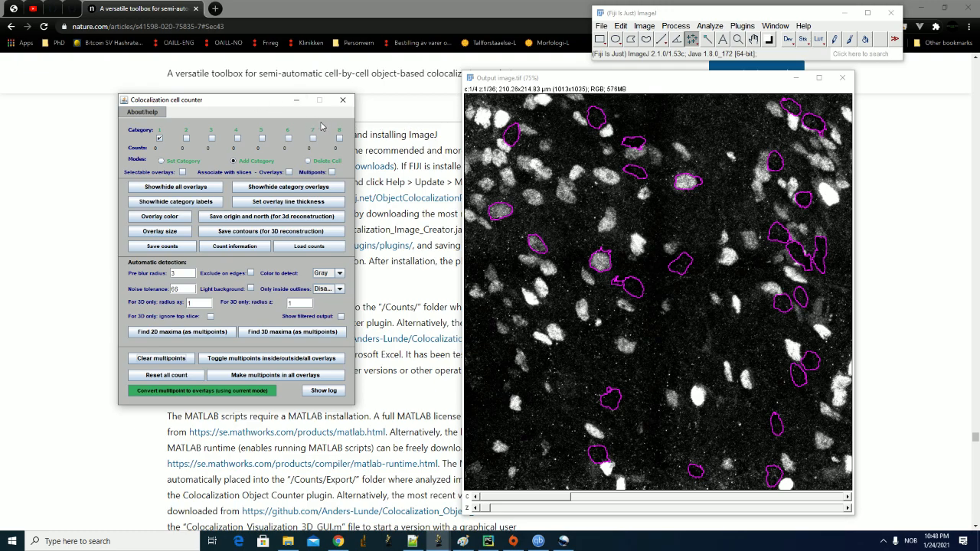
drag(613, 89, 651, 98)
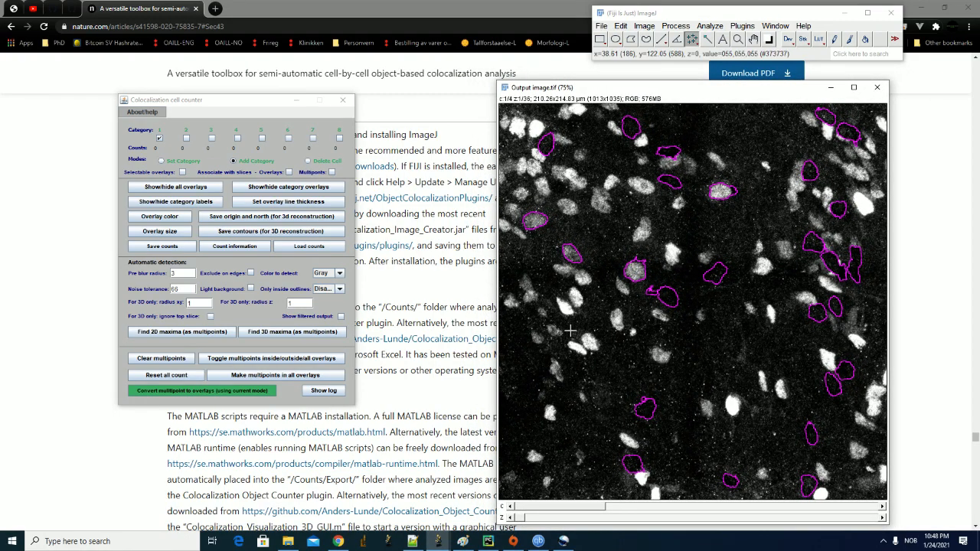
mouse_move(576, 512)
mouse_down()
mouse_move(634, 511)
mouse_move(575, 512)
mouse_up()
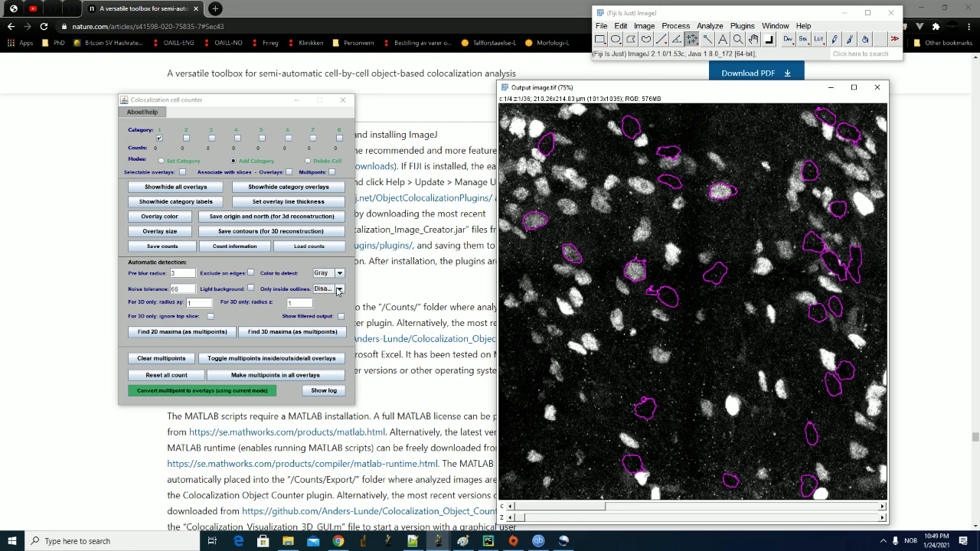
click(337, 290)
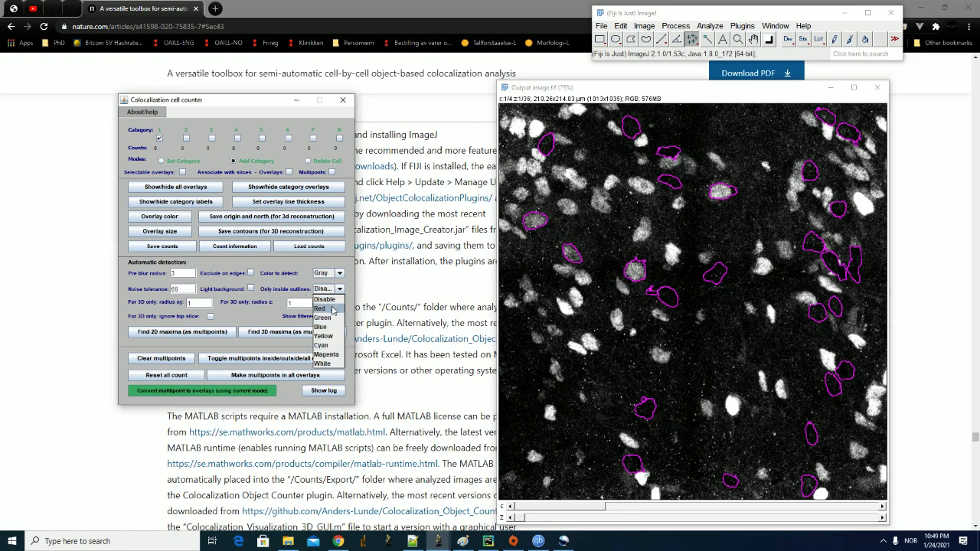
click(299, 286)
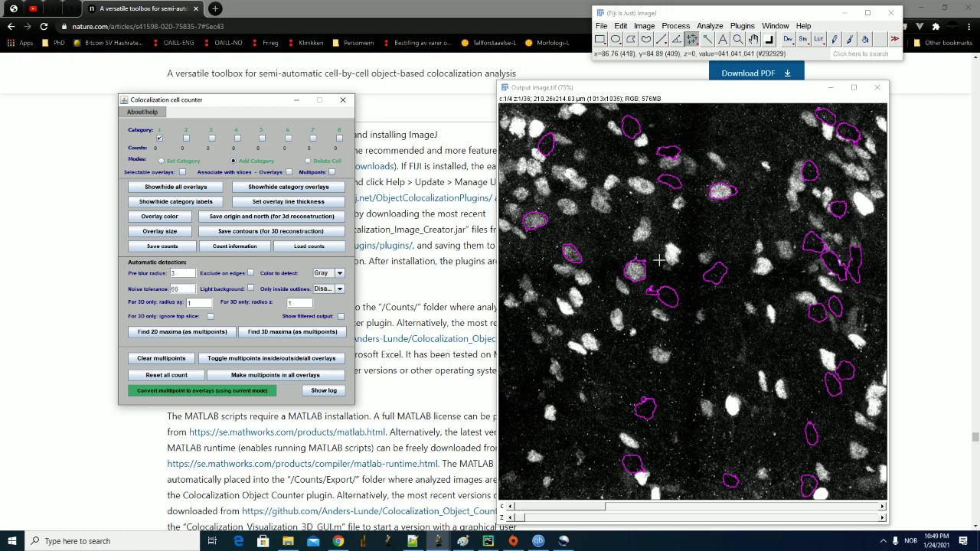
Place two test points in the upper part of Output image.tif and remove them.
click(674, 96)
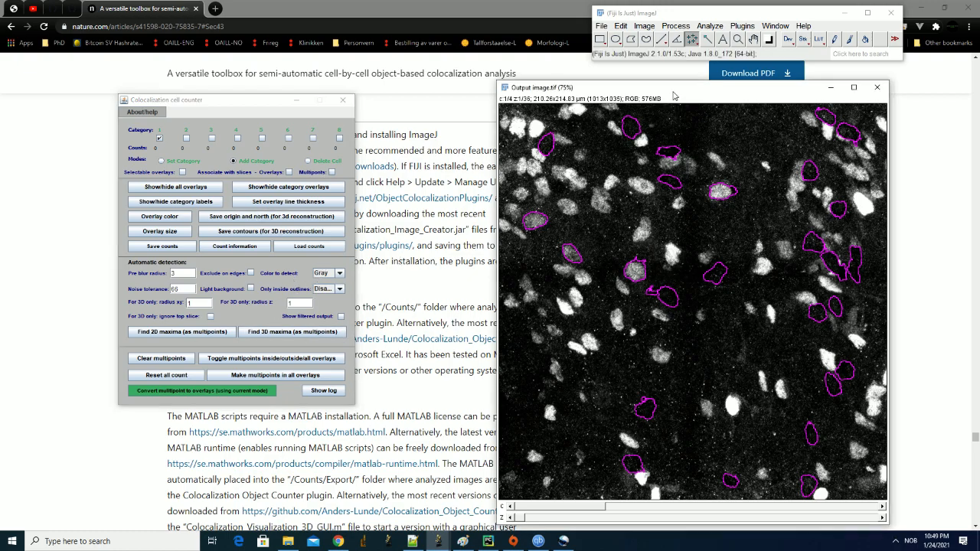
click(736, 142)
click(747, 167)
mouse_move(438, 542)
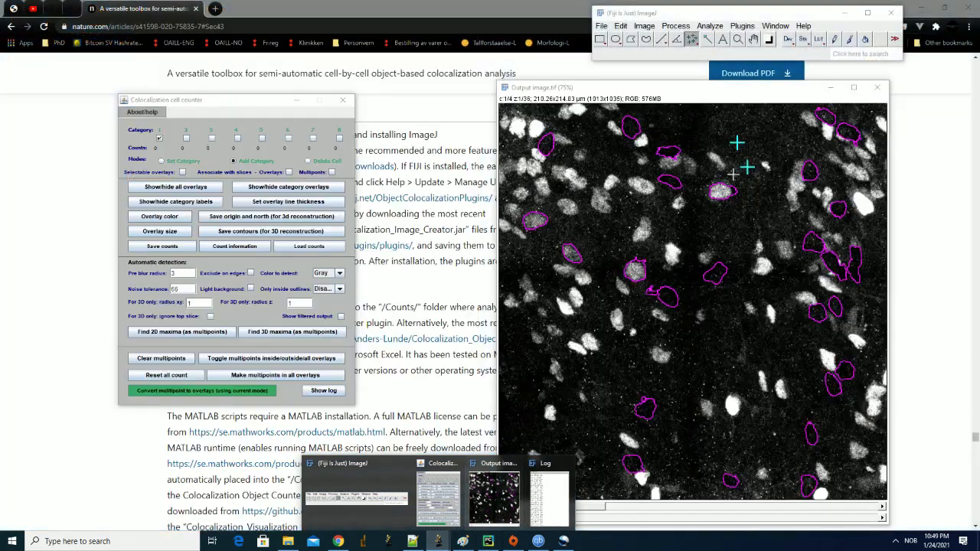
alt+click(747, 167)
Try placing a multipoint on an unsaved duplicate of the current slice, and close the duplicate.
right_click(687, 201)
click(712, 234)
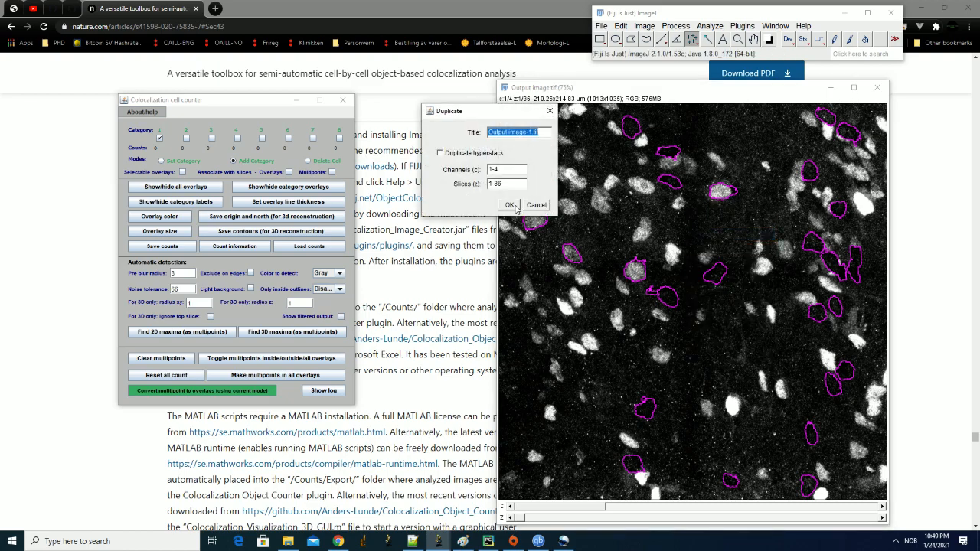
click(510, 205)
click(683, 136)
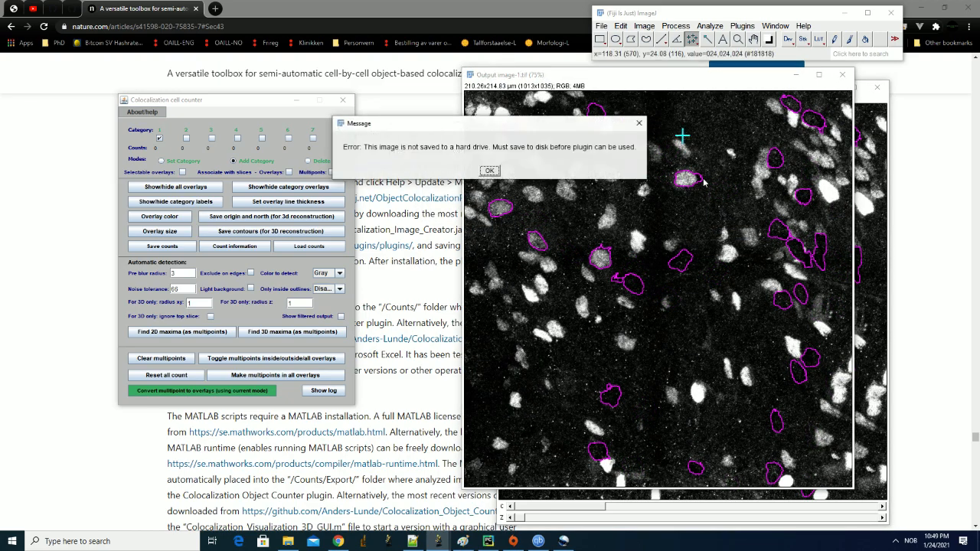
click(490, 170)
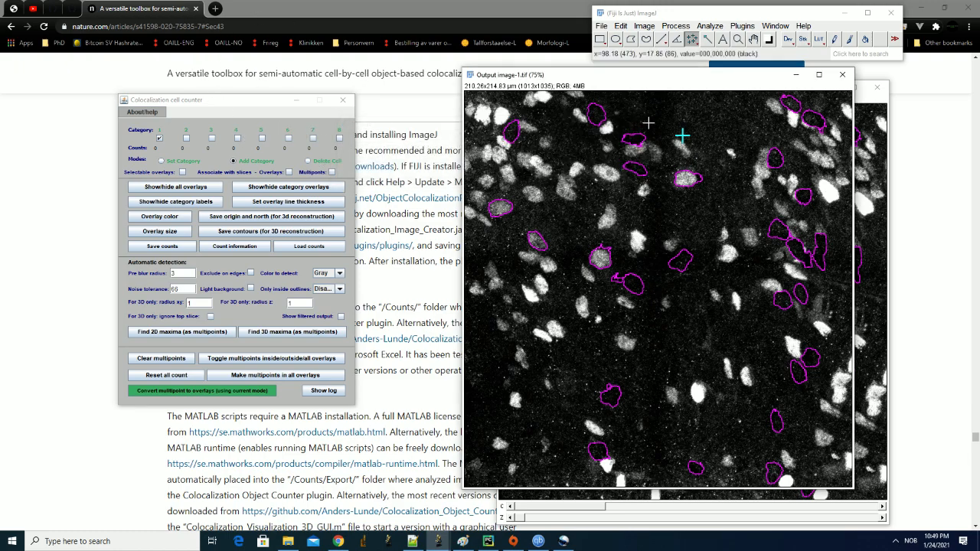
click(682, 136)
click(491, 171)
click(490, 171)
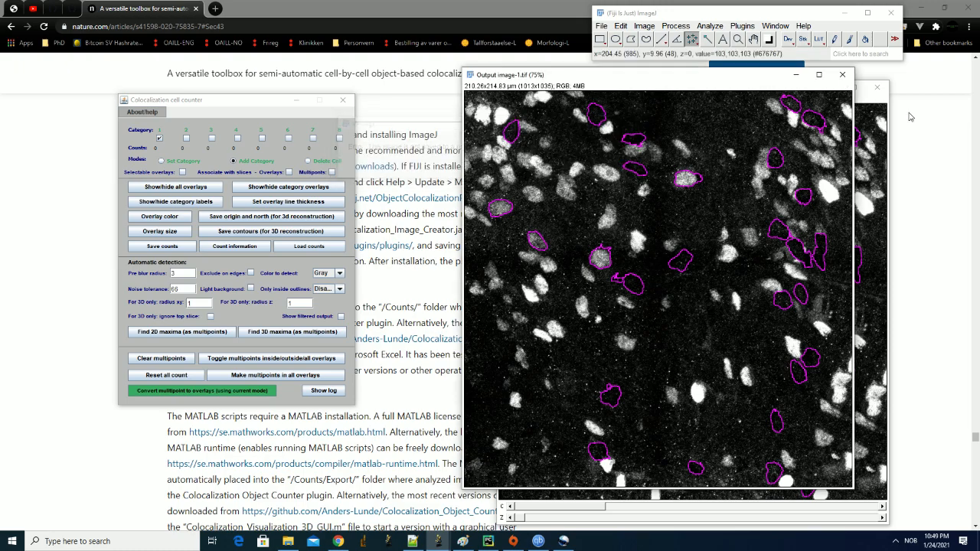
click(843, 75)
Reposition the two windows slightly and mark cells and magenta outlines across the middle of the image with the Multi-point tool.
drag(722, 92, 706, 91)
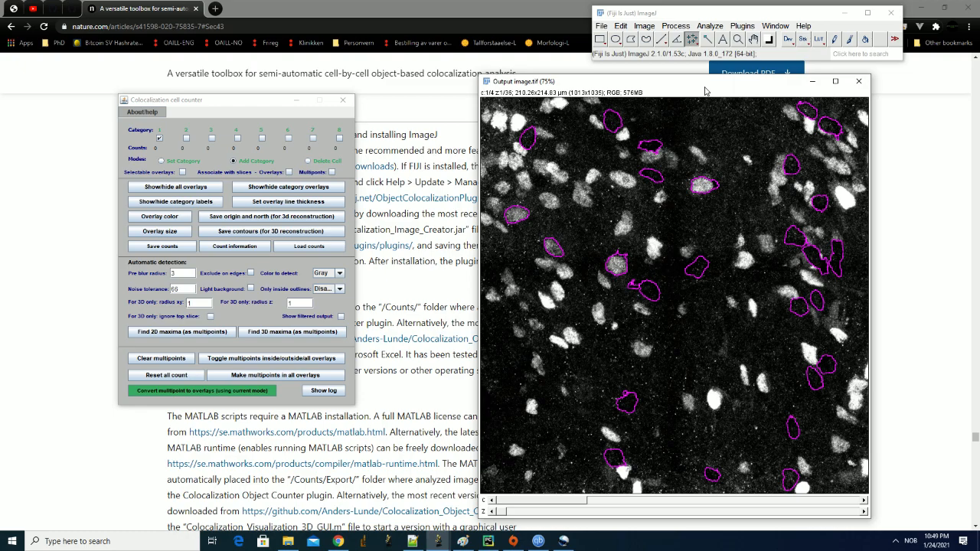
mouse_move(245, 106)
mouse_down()
mouse_move(275, 109)
mouse_move(247, 114)
mouse_up()
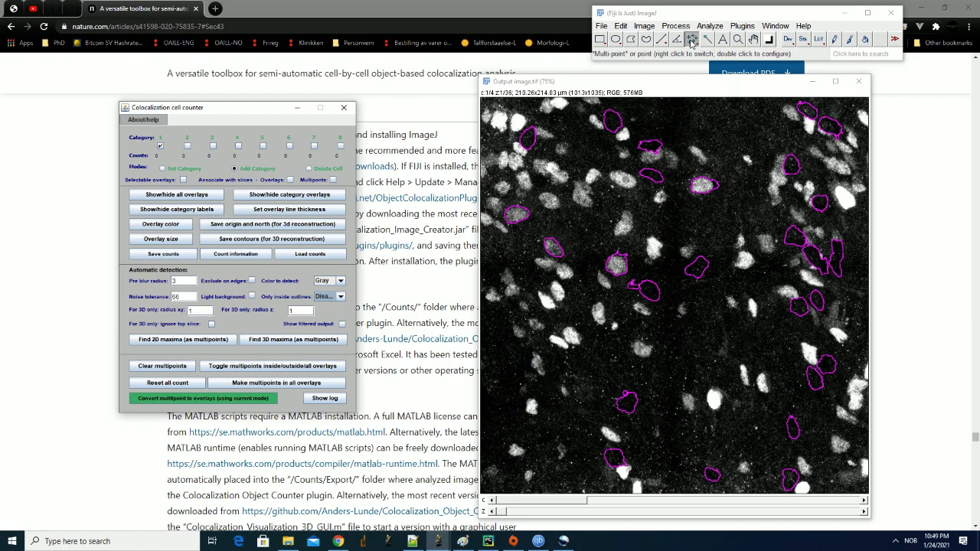
click(691, 40)
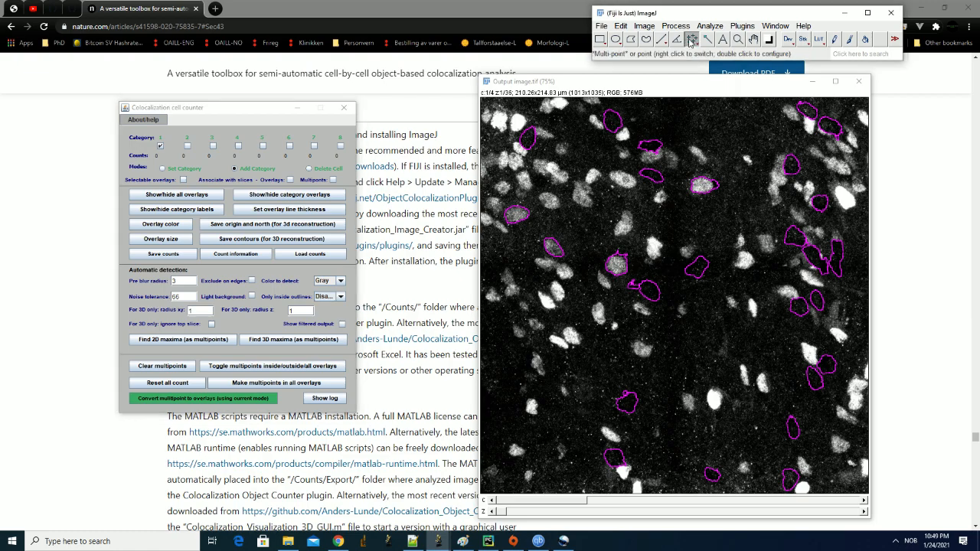
click(626, 178)
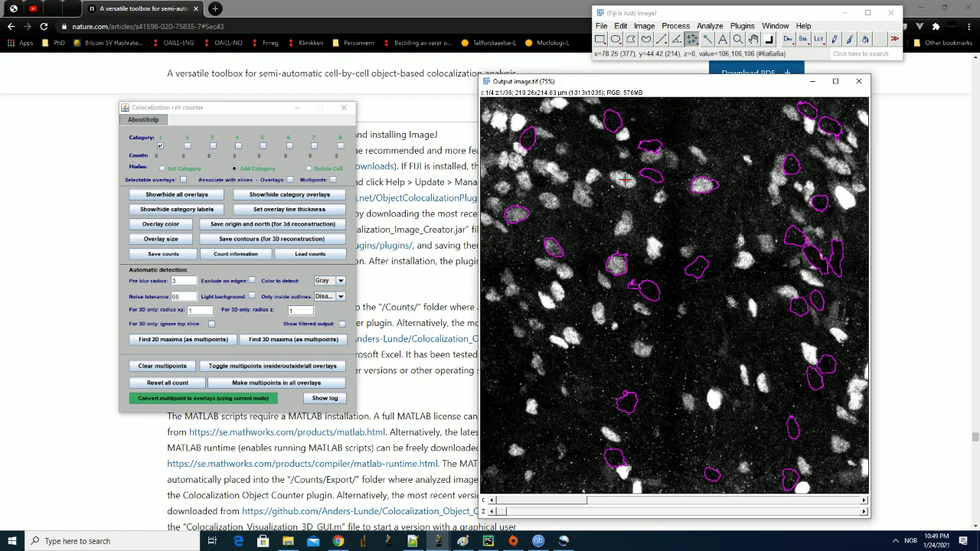
click(589, 178)
click(582, 202)
click(620, 222)
click(652, 244)
click(600, 310)
click(647, 290)
click(692, 269)
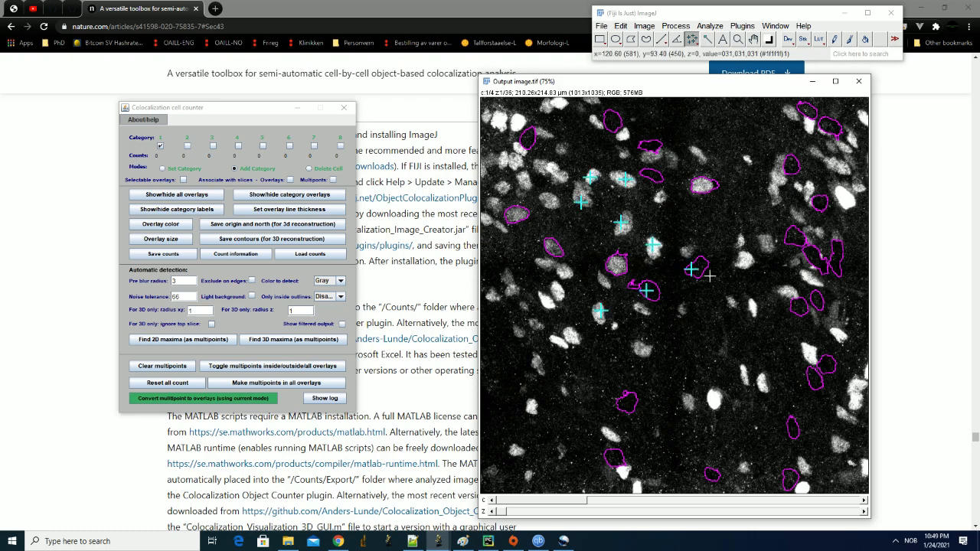
click(756, 307)
click(798, 303)
click(815, 301)
click(828, 365)
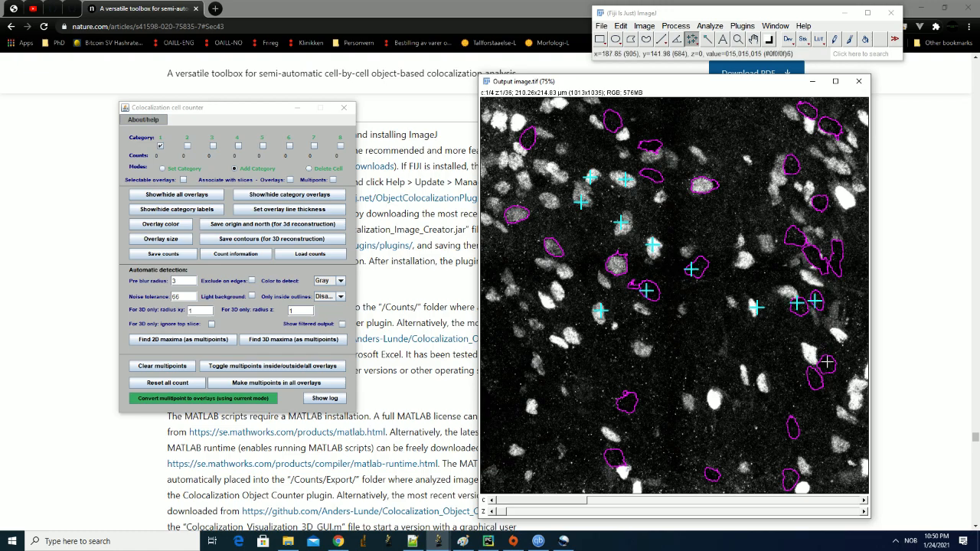
click(743, 373)
click(765, 383)
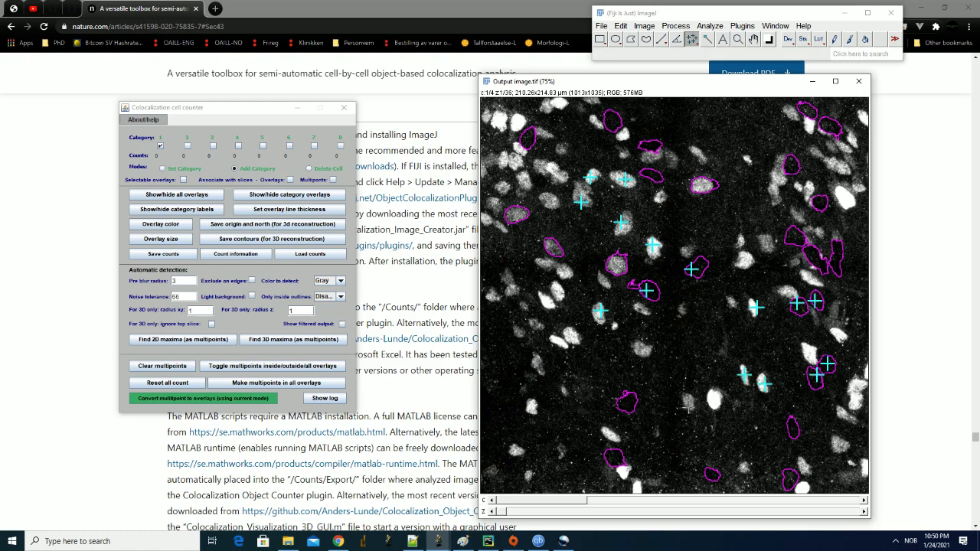
click(626, 400)
click(640, 349)
click(575, 337)
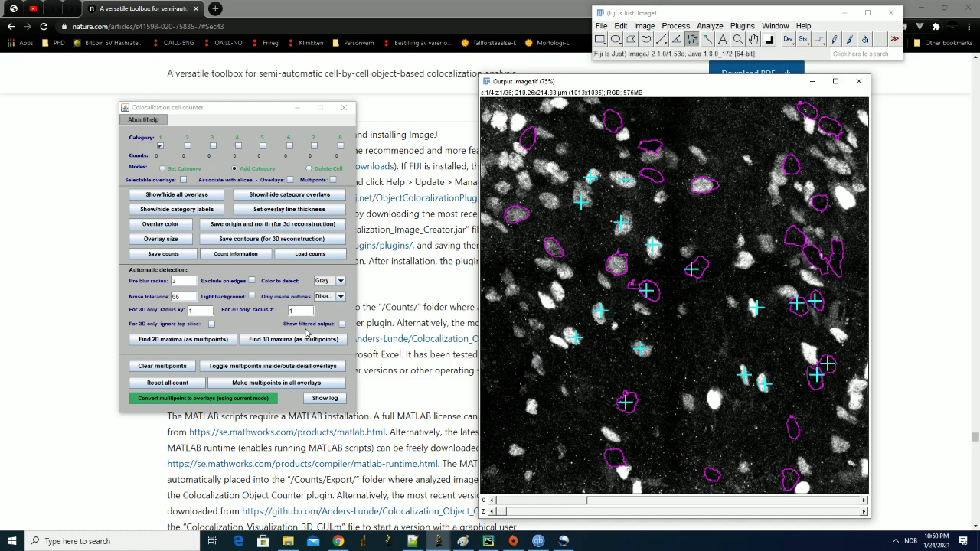
Find the 2D maxima as multipoints, and correct them by deleting wrong points near the magenta outlines and adding three points.
click(175, 282)
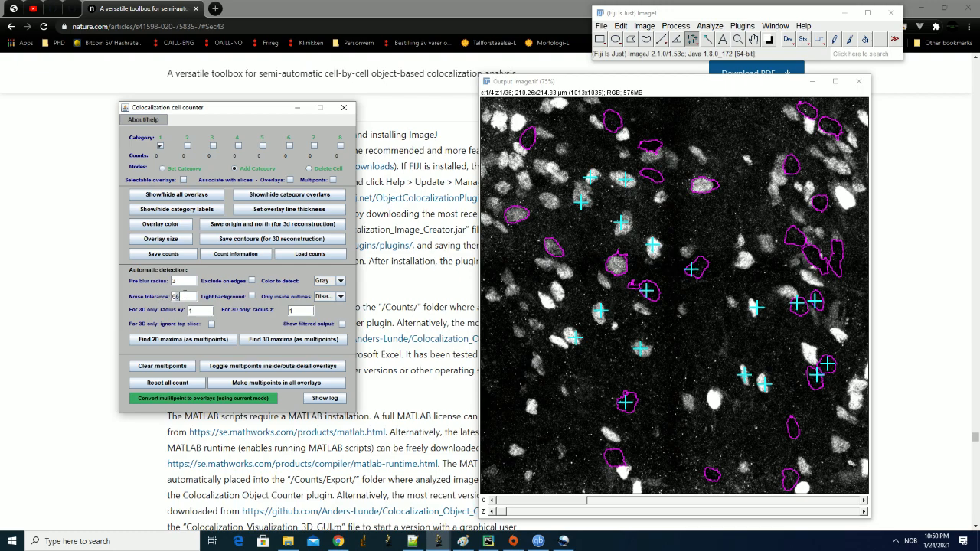
click(174, 342)
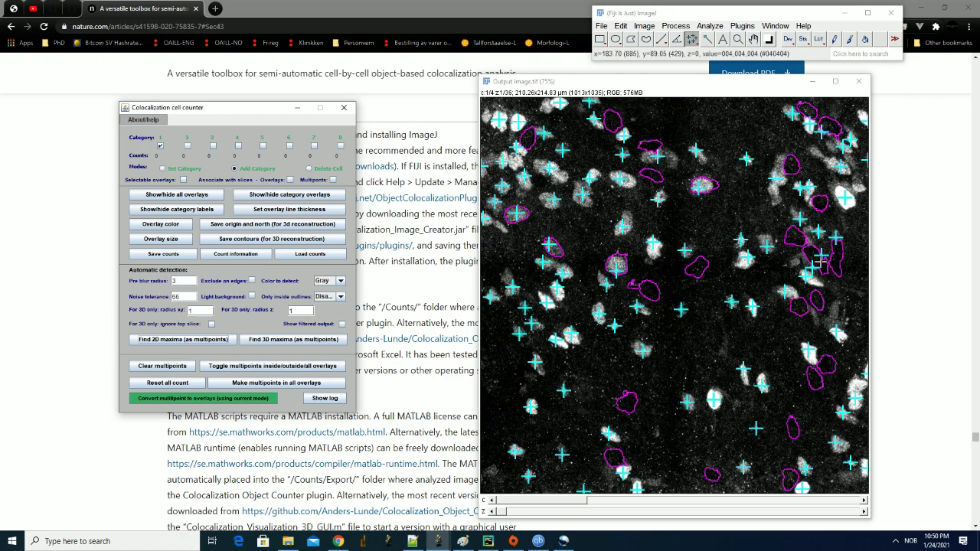
click(826, 270)
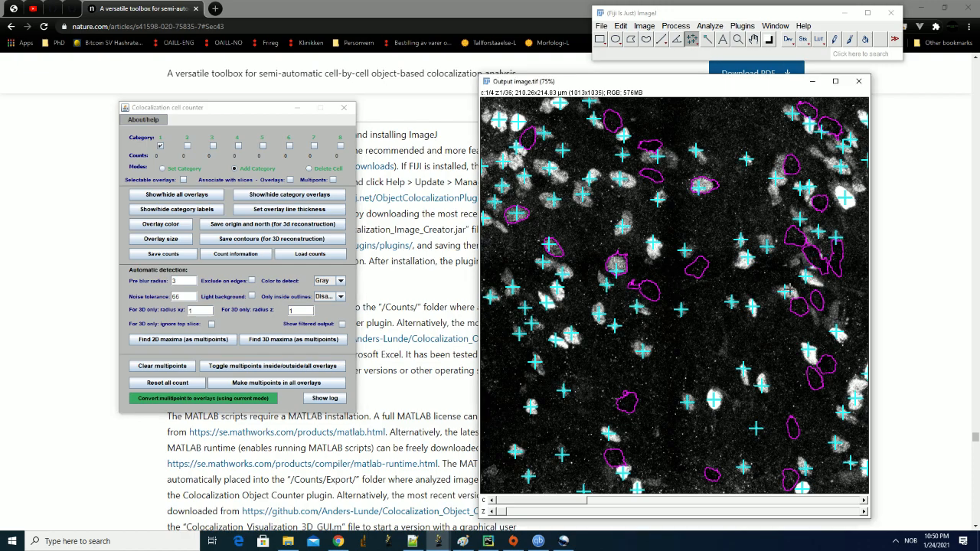
click(758, 333)
click(712, 351)
click(651, 292)
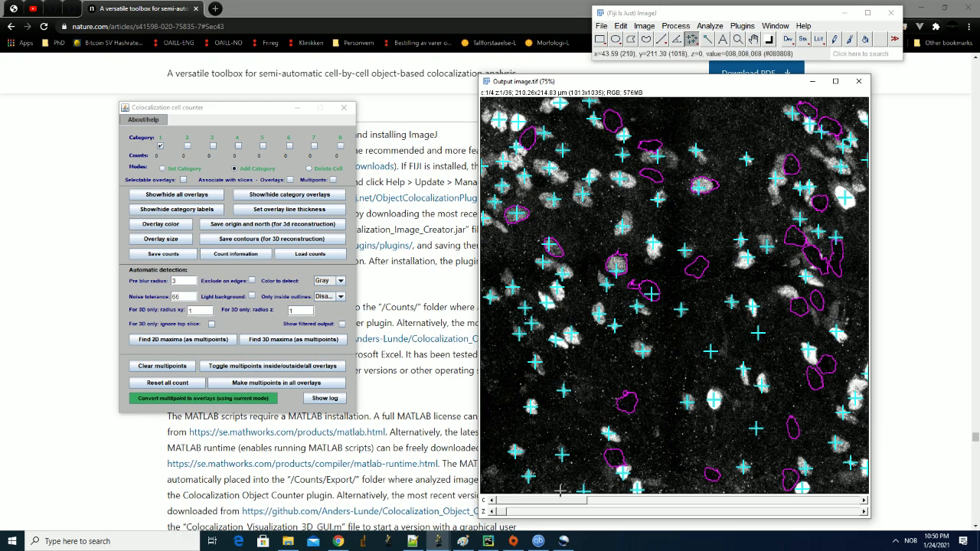
mouse_move(556, 502)
mouse_down()
mouse_move(697, 507)
mouse_move(555, 502)
mouse_up()
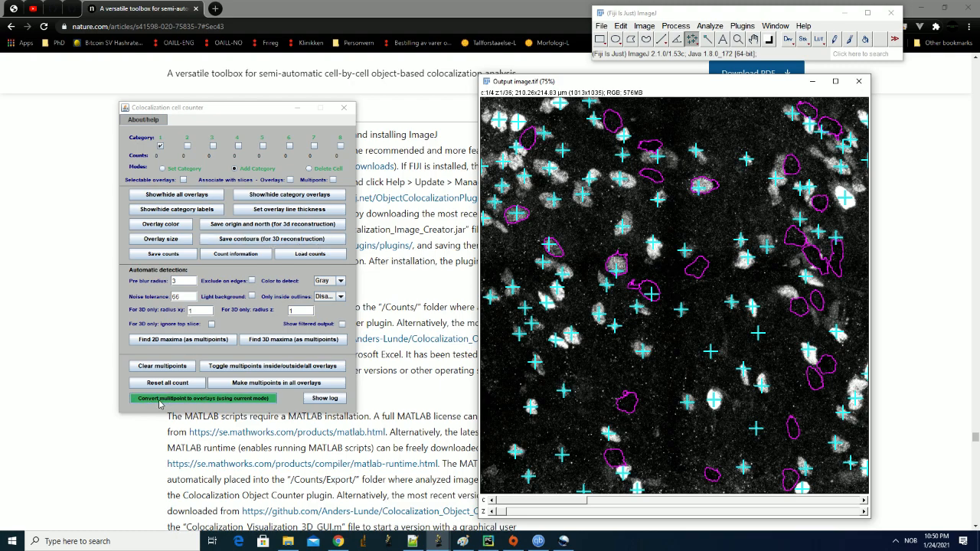
Convert the multipoints to overlays in category 1 and delete the multipoint selection.
click(210, 402)
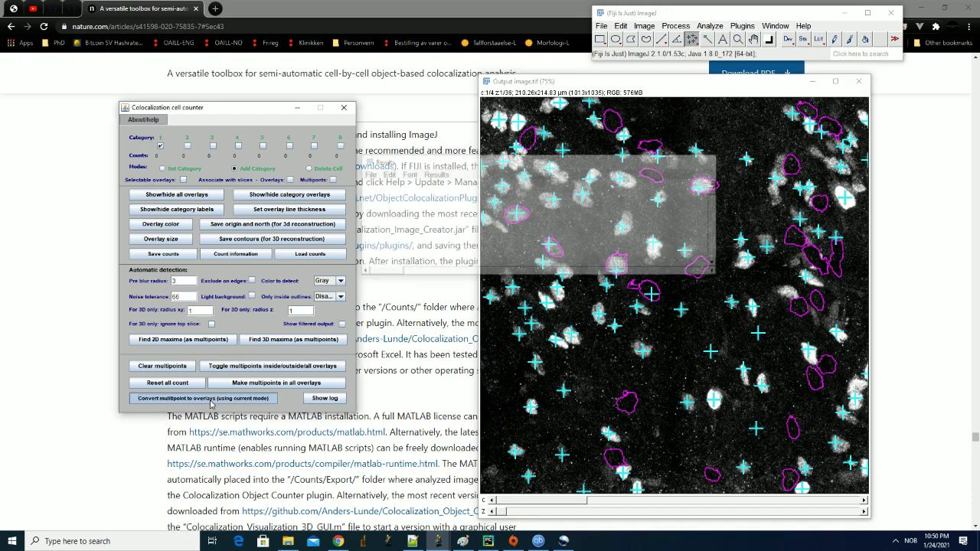
click(163, 366)
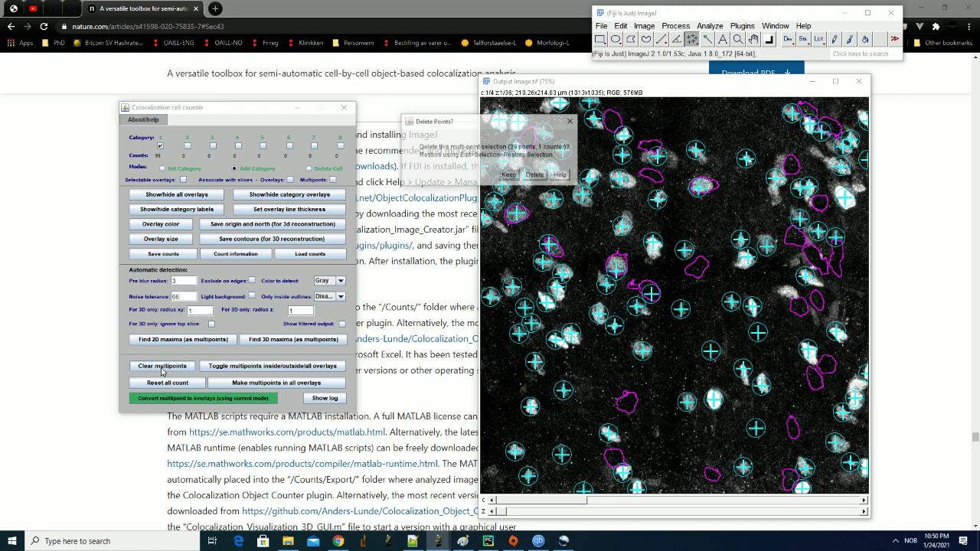
click(546, 182)
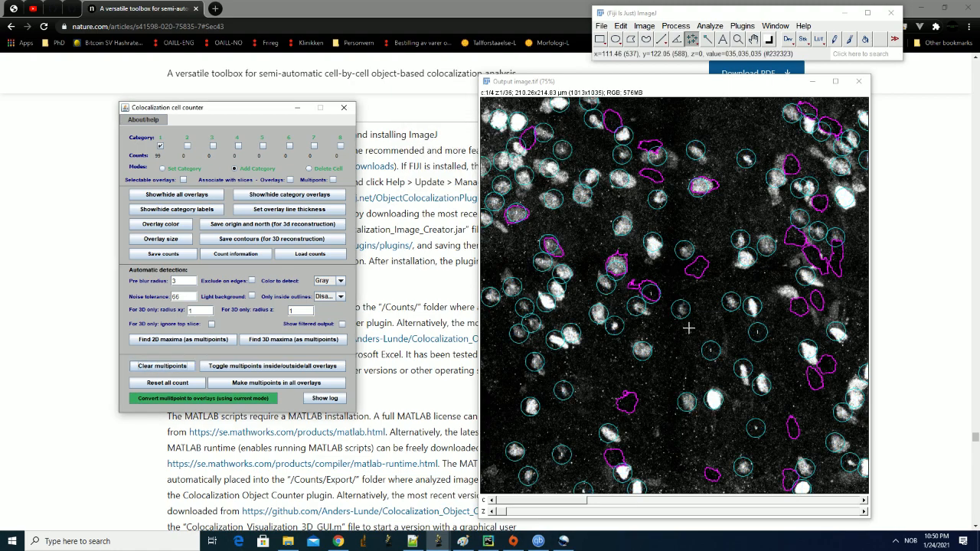
Examine the category 1 overlay circles up close and return to the 75% view.
click(738, 39)
click(739, 233)
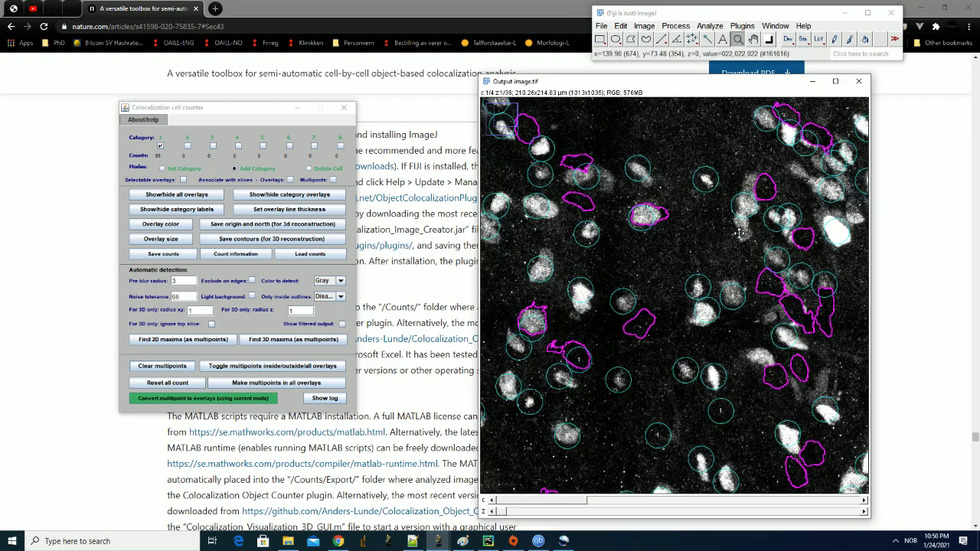
click(720, 251)
right_click(653, 292)
right_click(653, 294)
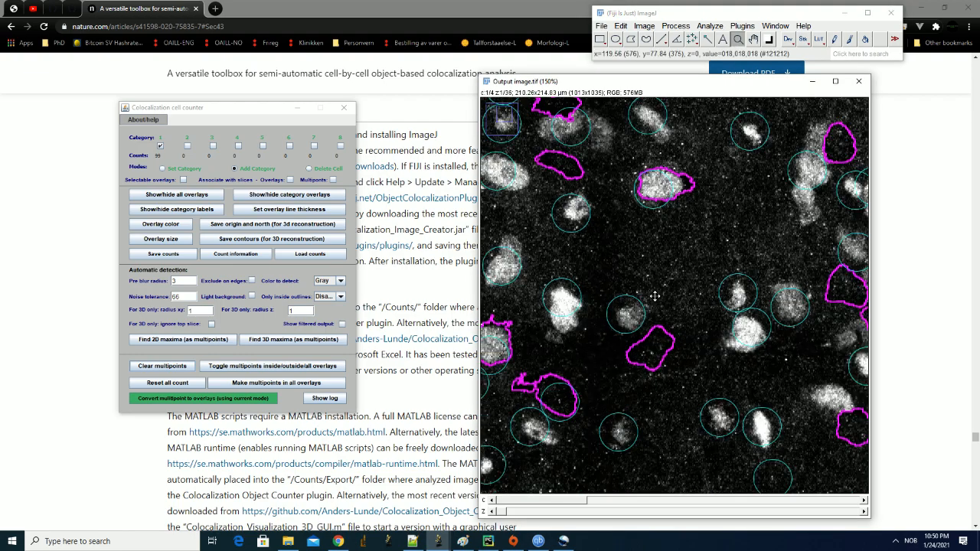
right_click(653, 299)
right_click(656, 307)
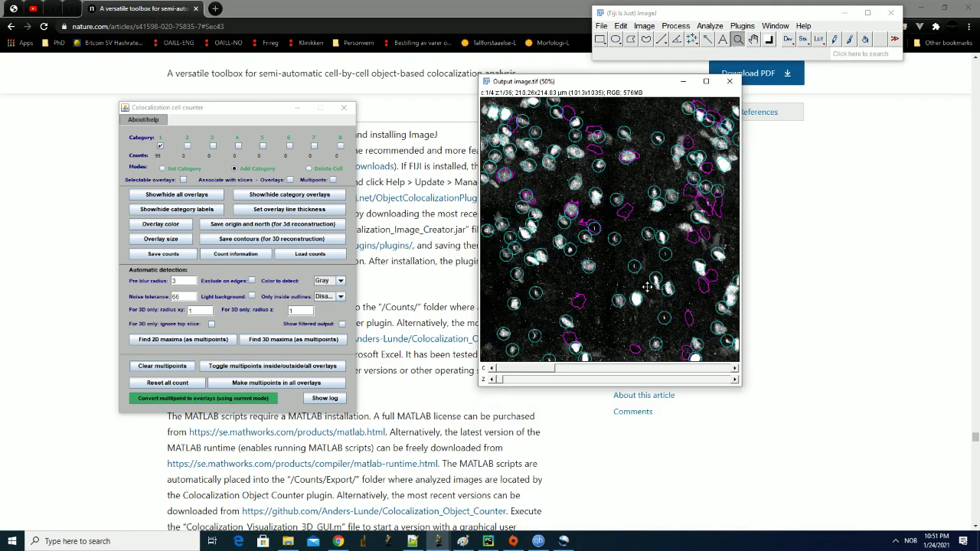
click(664, 308)
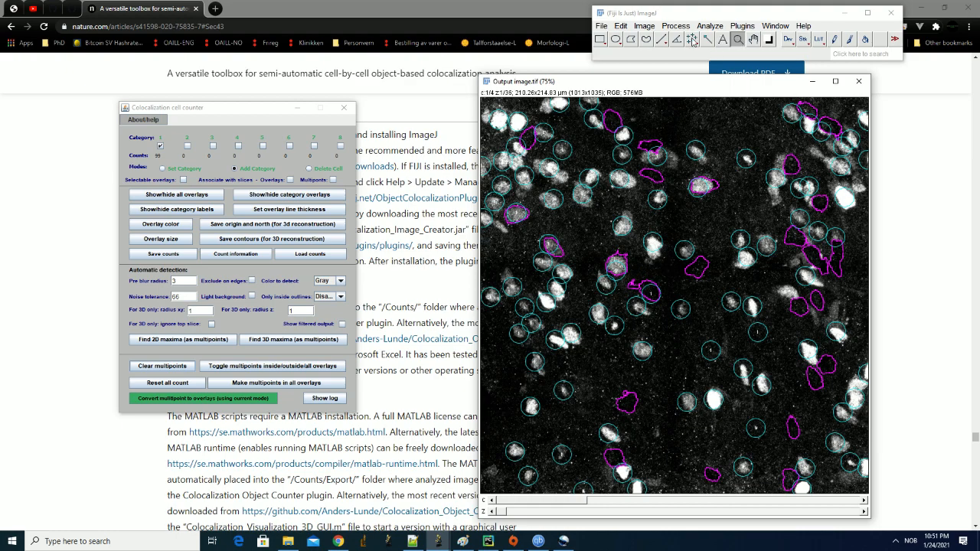
Select category 3 and place six multipoints on already circled cells, three in channel 1 and three in channel 2.
click(600, 39)
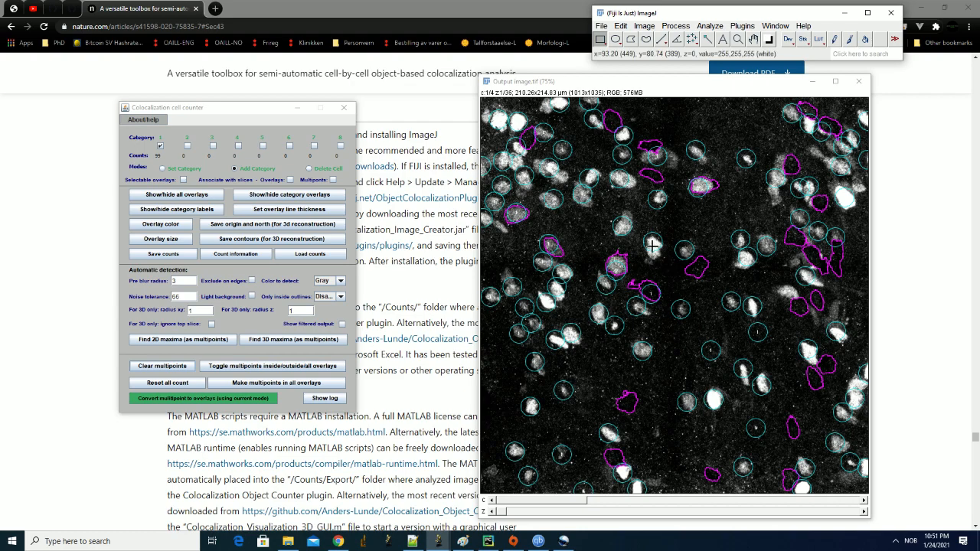
click(187, 146)
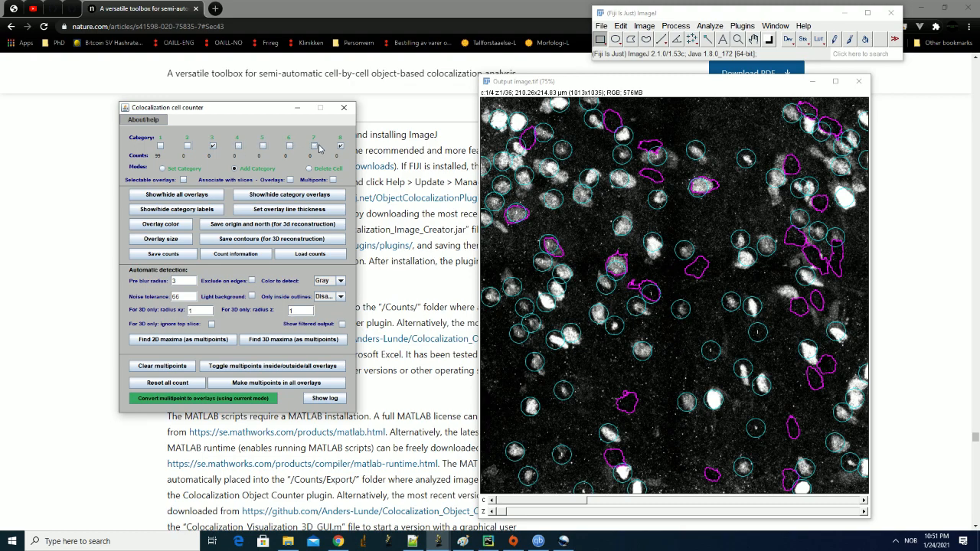
click(692, 39)
click(595, 116)
click(622, 155)
click(618, 182)
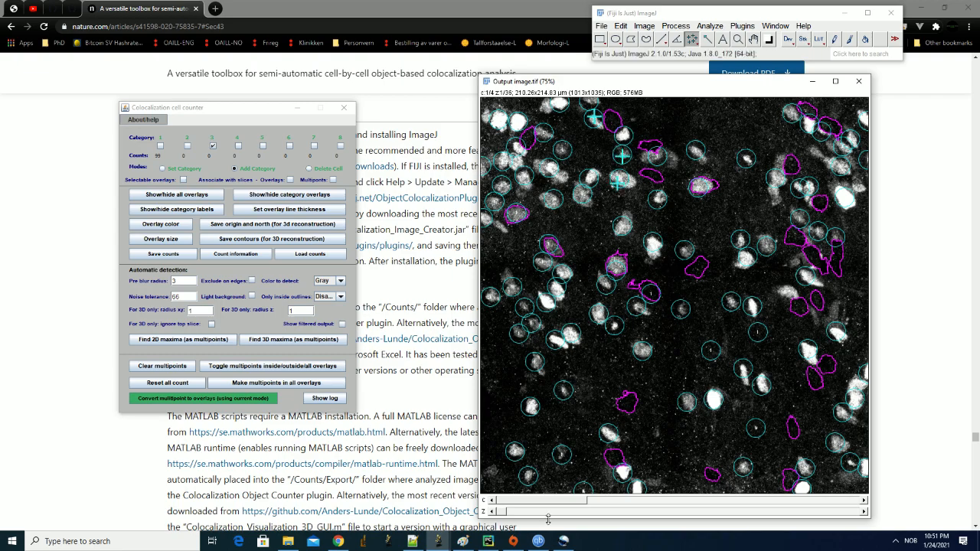
drag(542, 501, 602, 502)
click(608, 435)
click(570, 335)
click(601, 312)
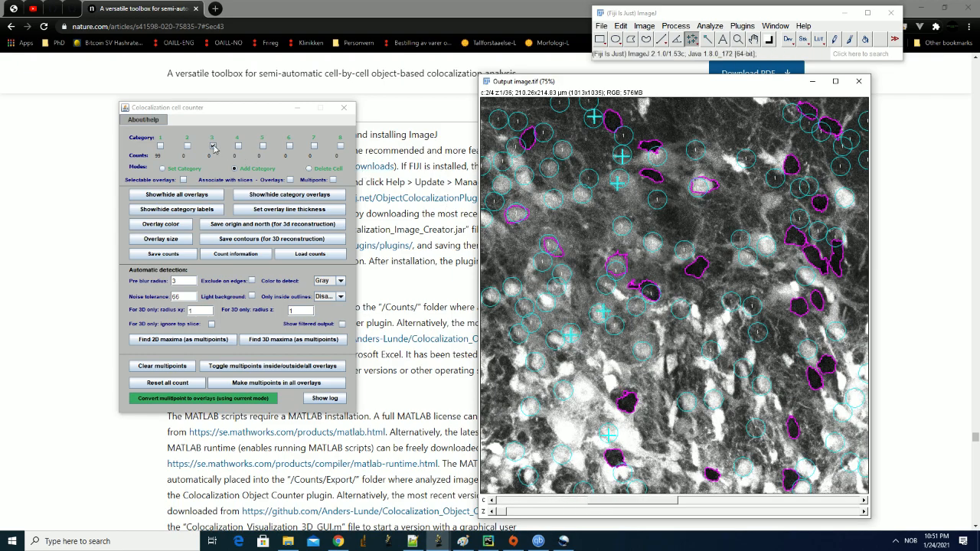
Convert the category 3 multipoints to overlays in Add Category mode and clear the multipoints.
click(203, 398)
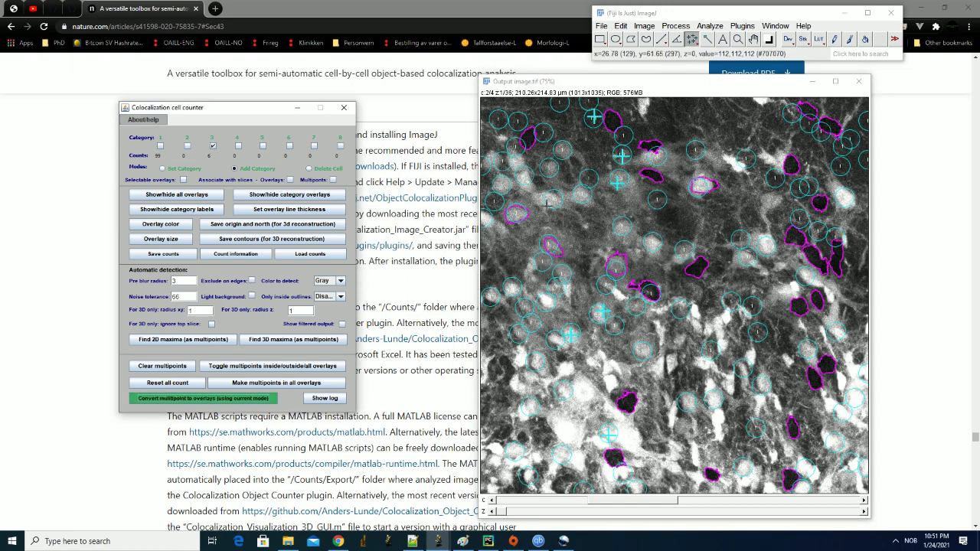
click(163, 366)
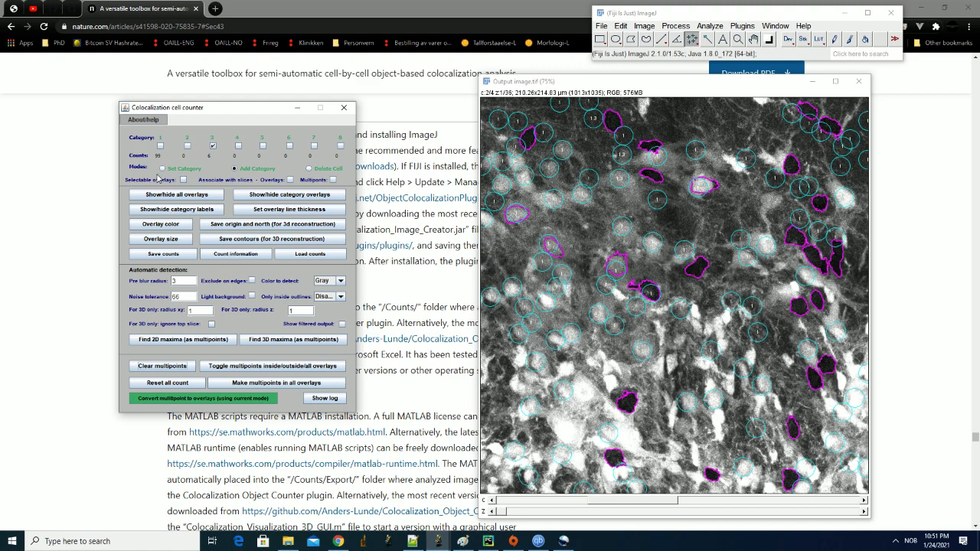
Toggle the visibility of all overlays and of the category labels in the output image.
click(190, 199)
click(190, 198)
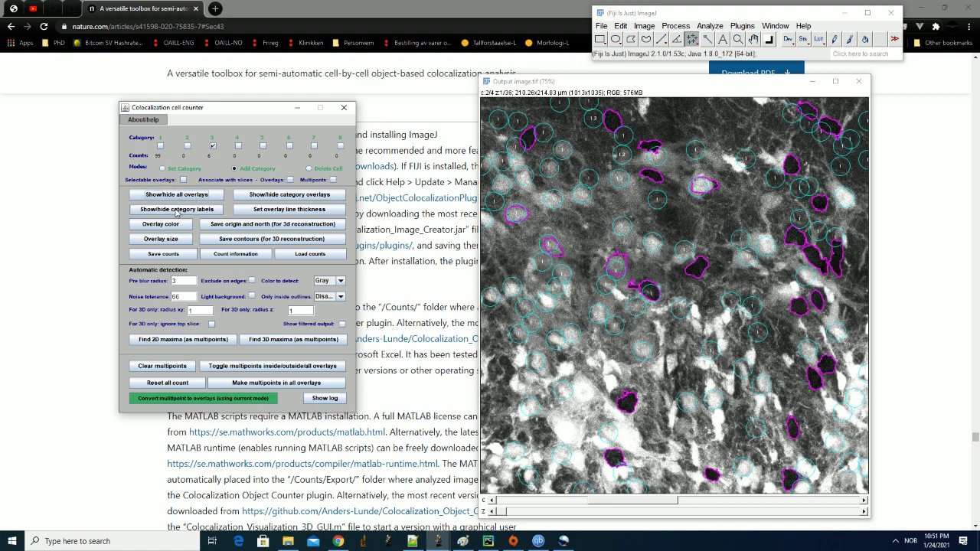
click(189, 211)
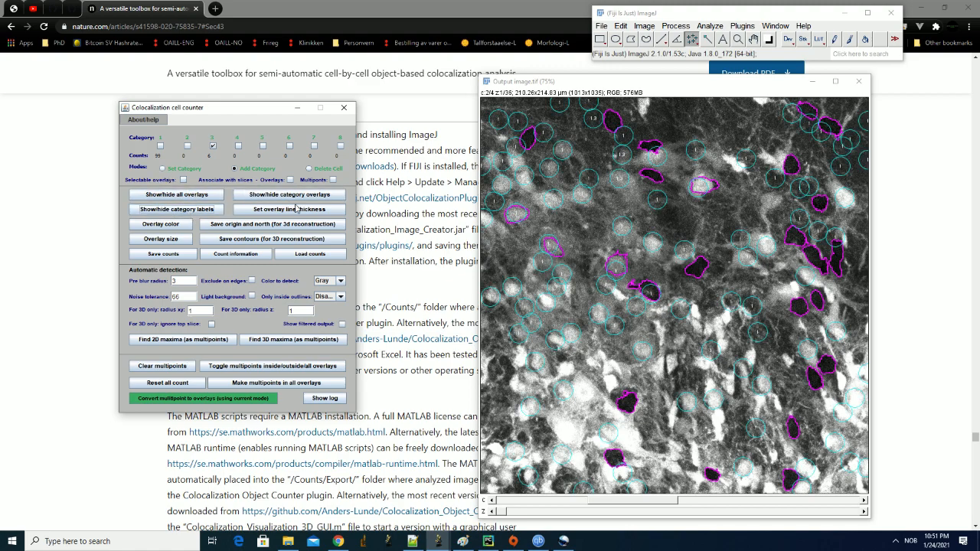
Change the overlay color to green, and open the overlay size settings and close them without resizing.
click(161, 224)
click(153, 254)
click(158, 241)
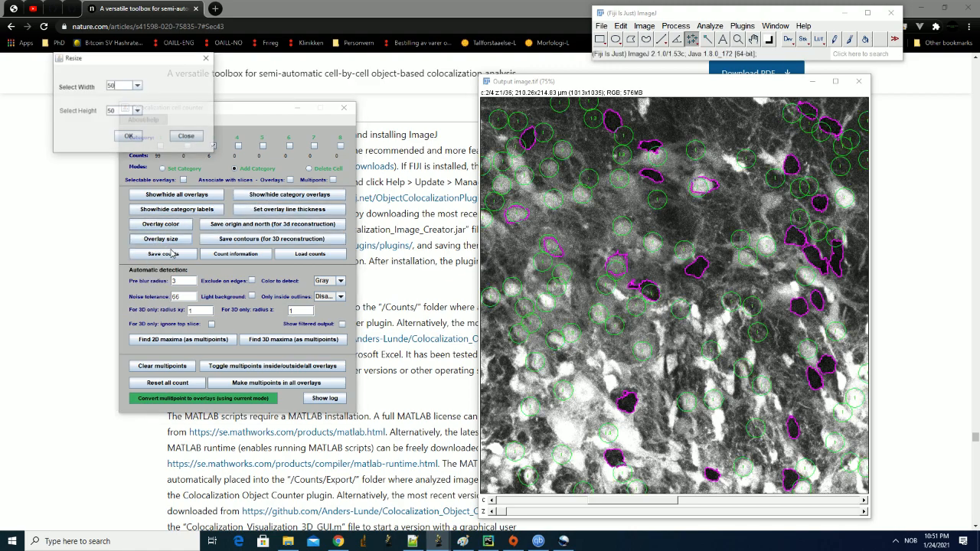
click(188, 138)
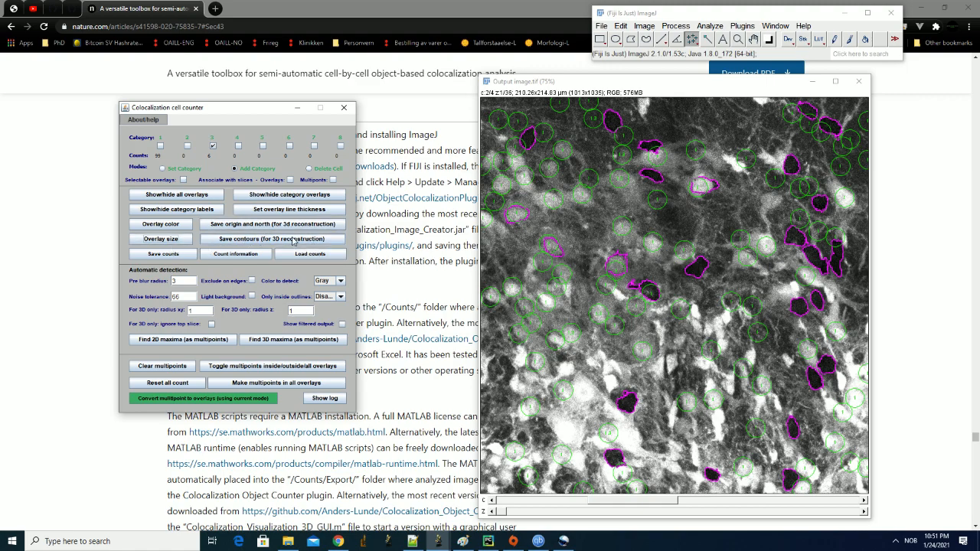
Save the cell counts of the output image.
click(165, 255)
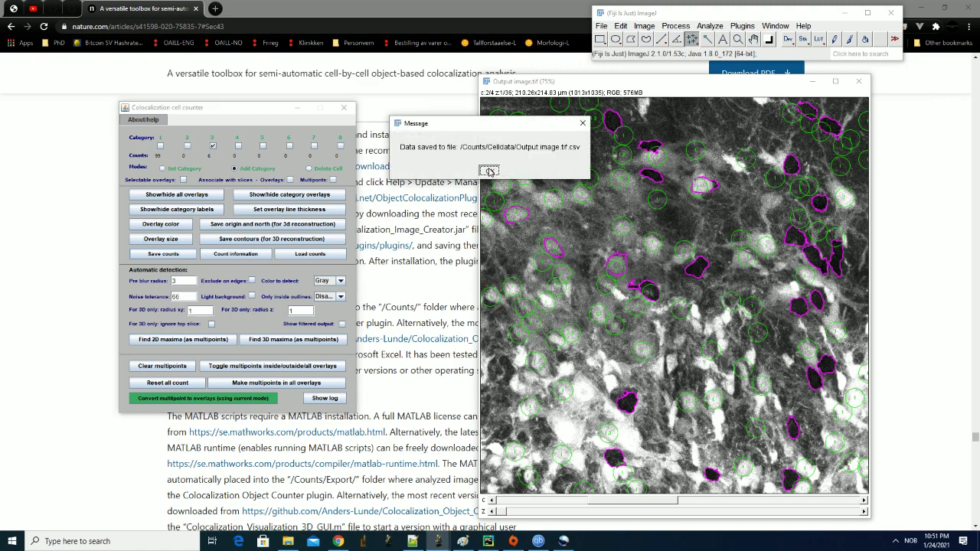
click(489, 171)
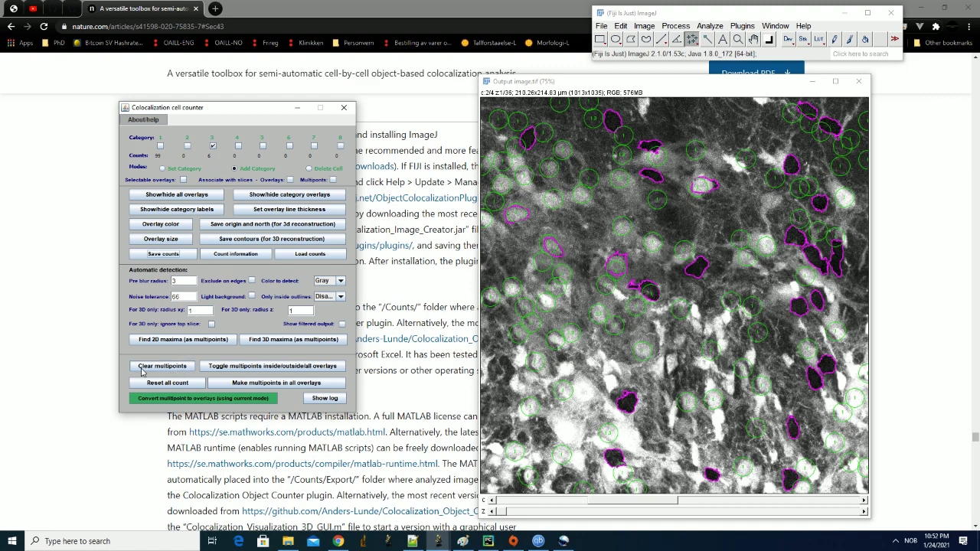
Clear the multipoints and place six multipoints in the upper middle of the output image, inside and outside overlay circles.
click(298, 339)
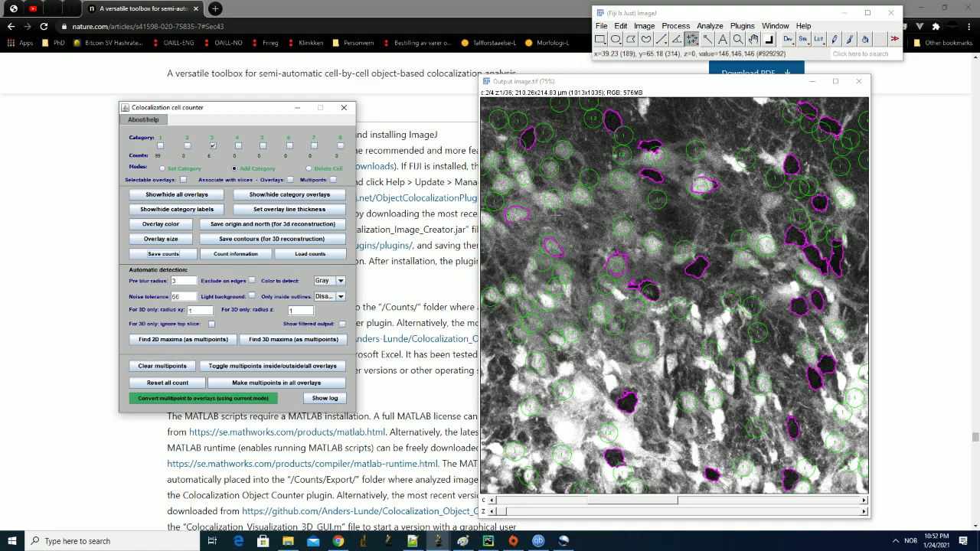
click(162, 366)
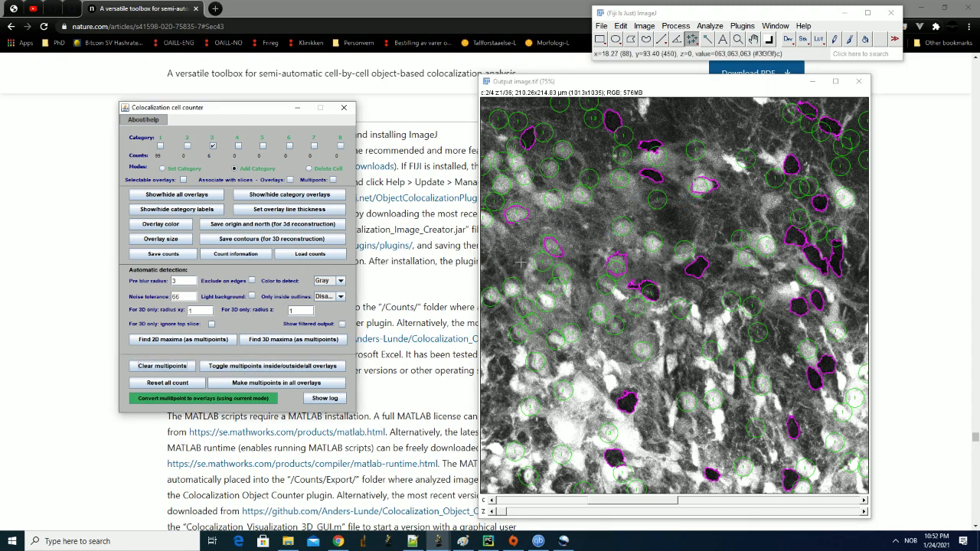
click(596, 216)
click(617, 203)
click(634, 196)
click(654, 232)
click(660, 199)
click(674, 170)
Cycle the multipoints through inside, outside and all overlays, and clear them.
click(289, 366)
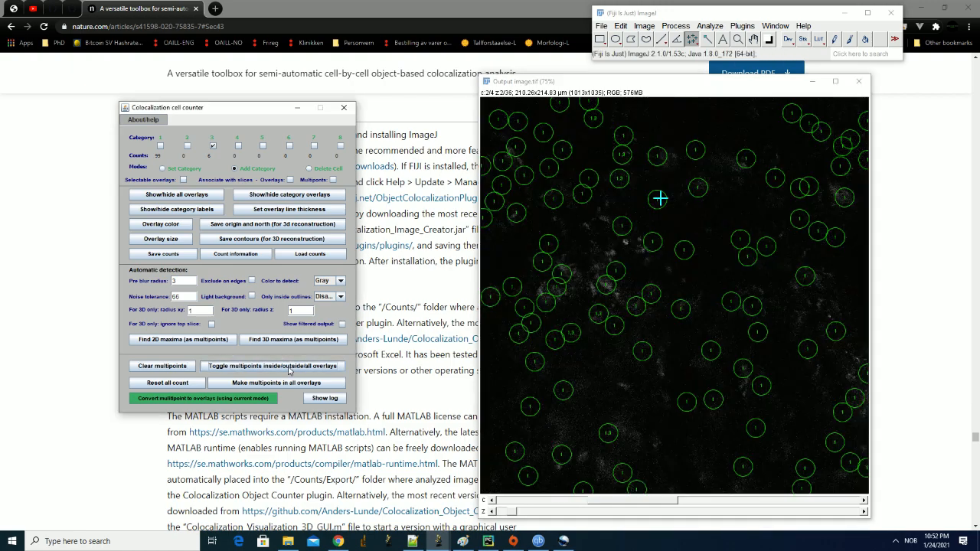
click(288, 368)
click(288, 368)
click(288, 368)
click(289, 368)
click(289, 368)
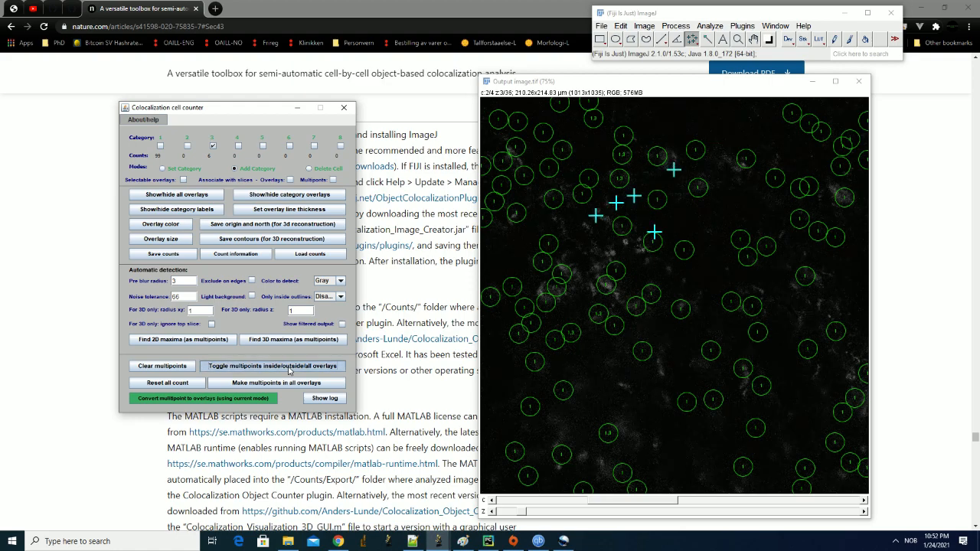
click(289, 368)
click(288, 369)
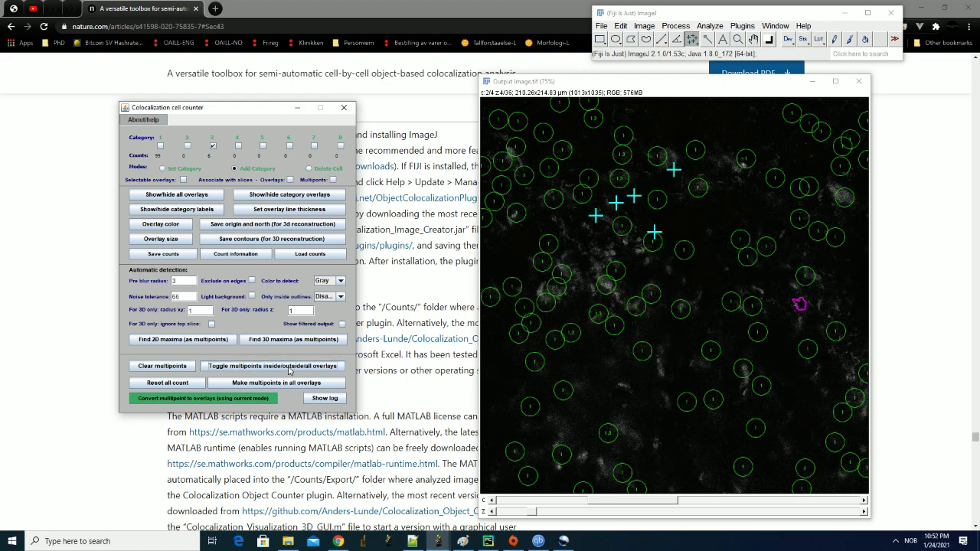
click(183, 368)
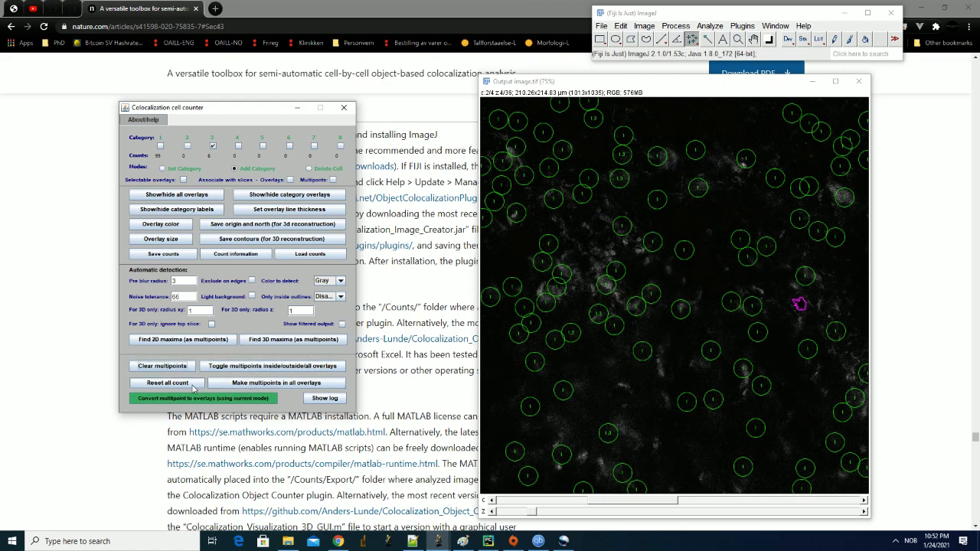
Make multipoints in all overlays and remove three of them near the centre of the image.
click(277, 384)
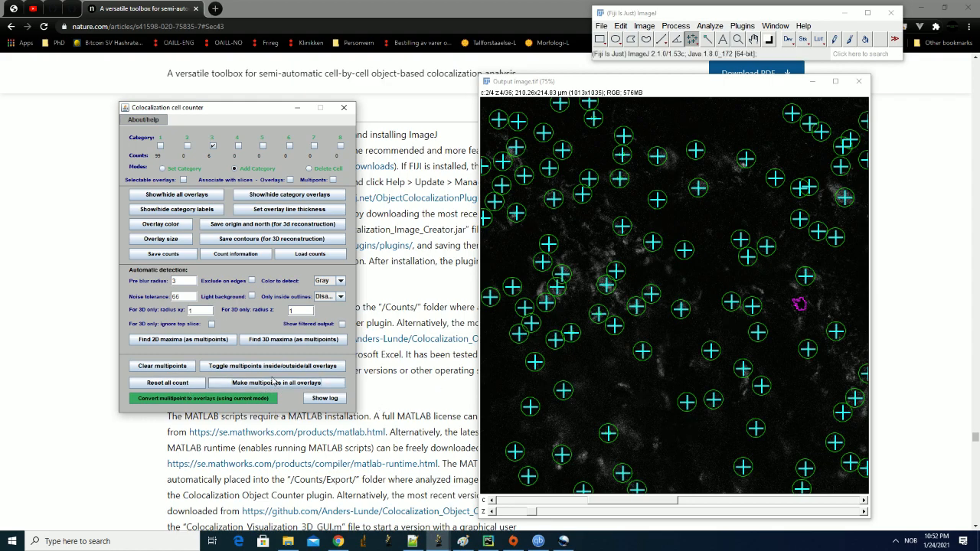
click(614, 325)
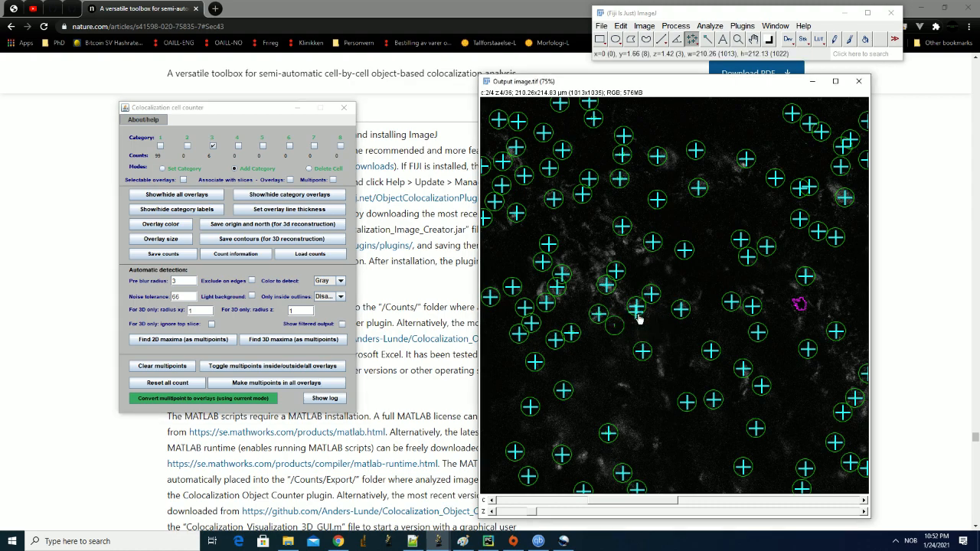
click(651, 294)
Convert the remaining multipoints to overlays in category 8 using Add Category mode and delete the multipoint selection.
click(340, 145)
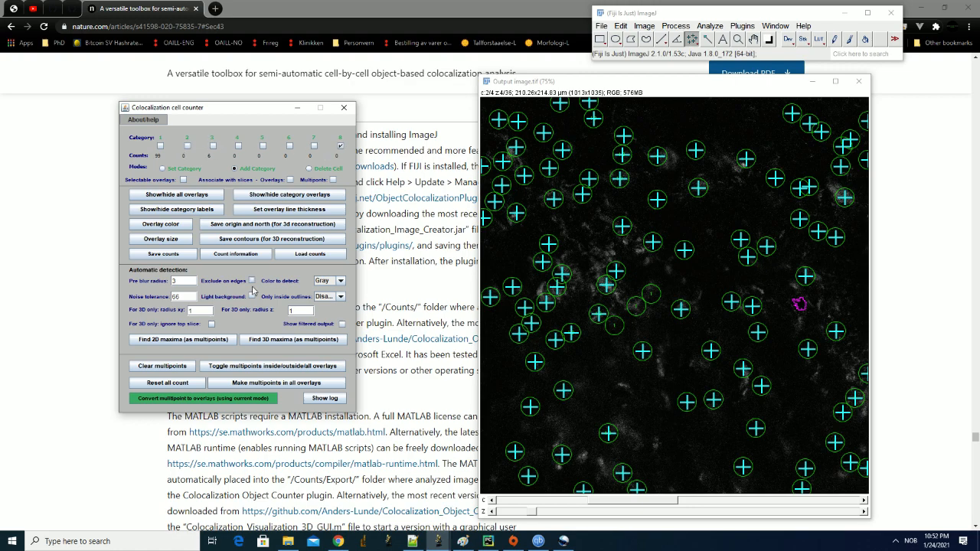
click(200, 398)
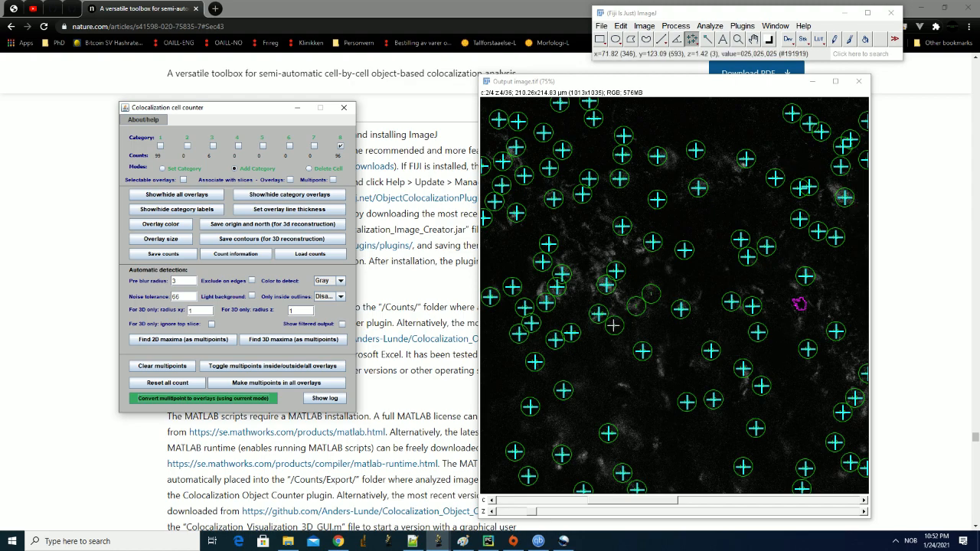
click(180, 367)
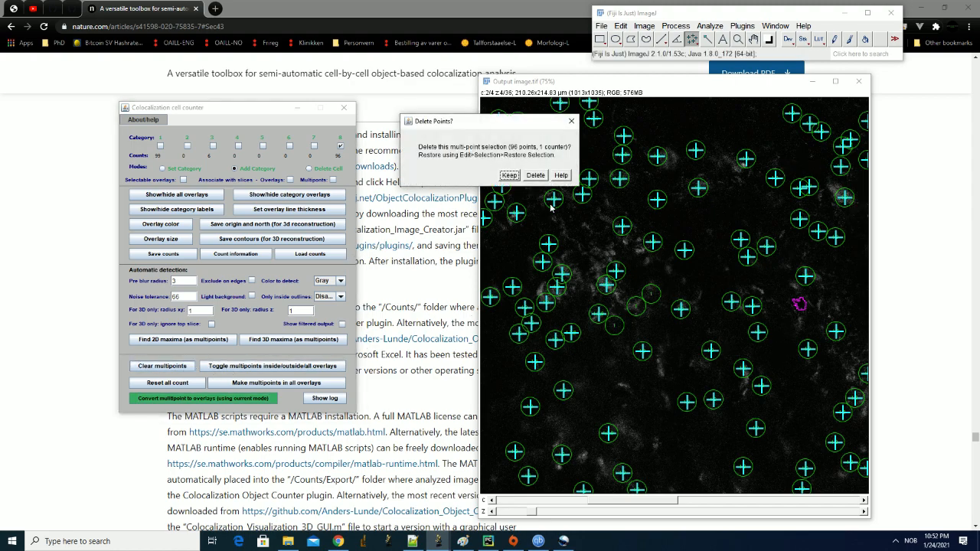
click(540, 177)
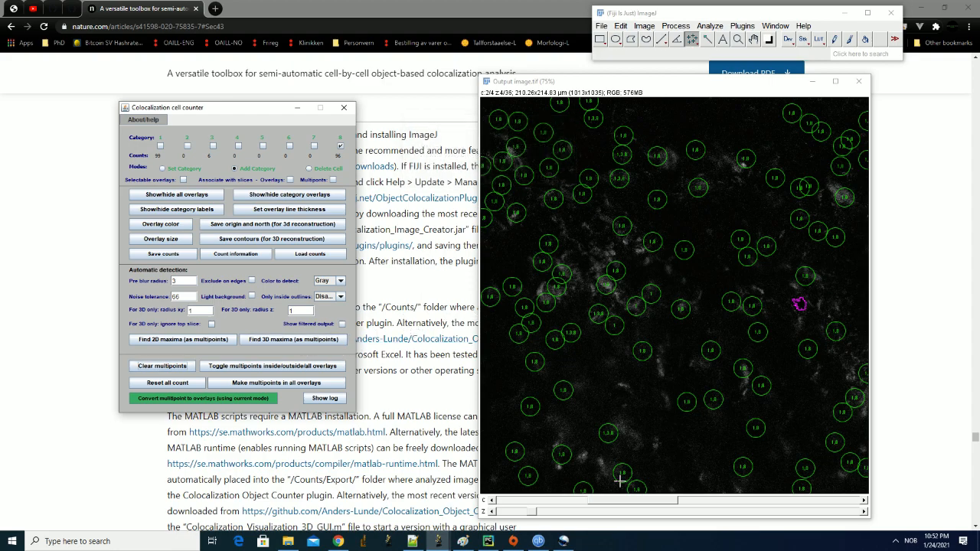
drag(618, 502, 529, 503)
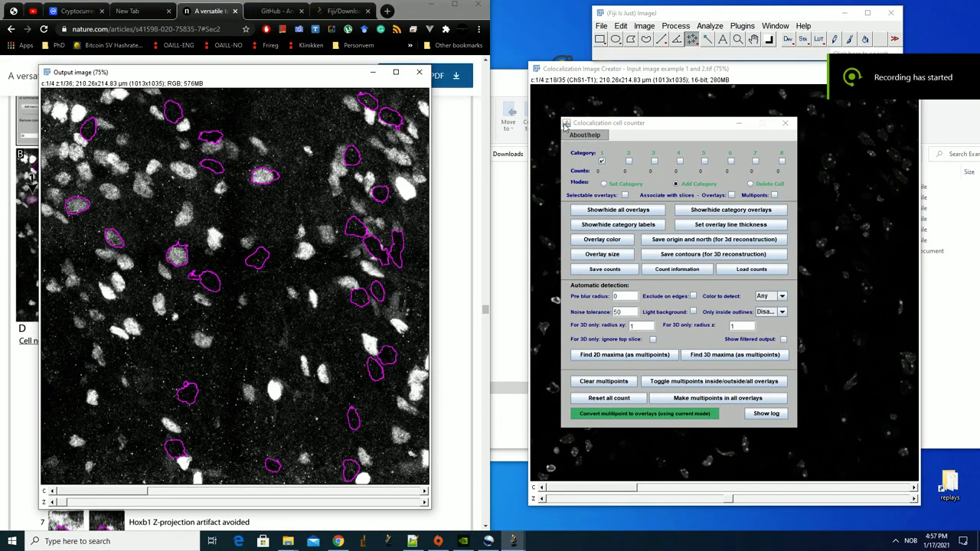
Start saving the output image as a TIFF and browse to New Volume (C:).
click(590, 130)
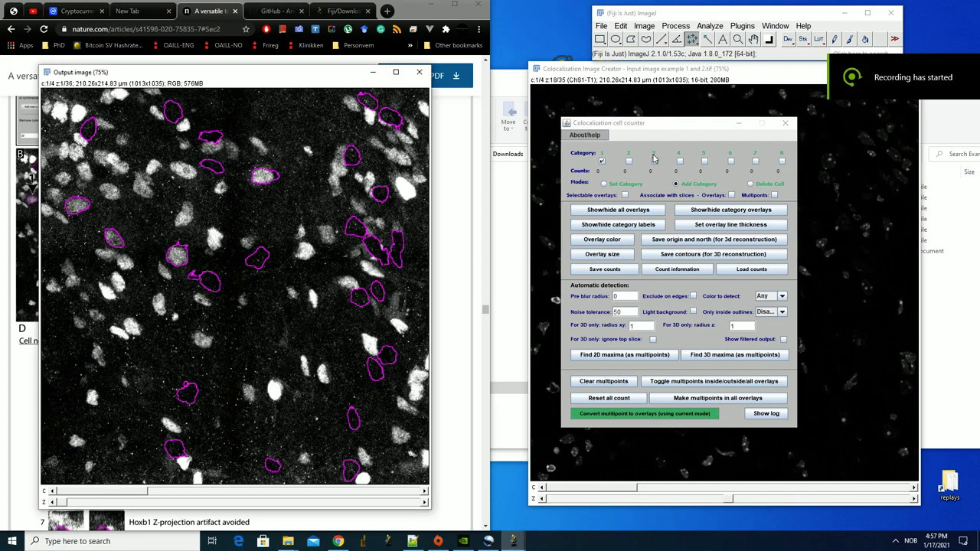
click(602, 26)
mouse_move(651, 175)
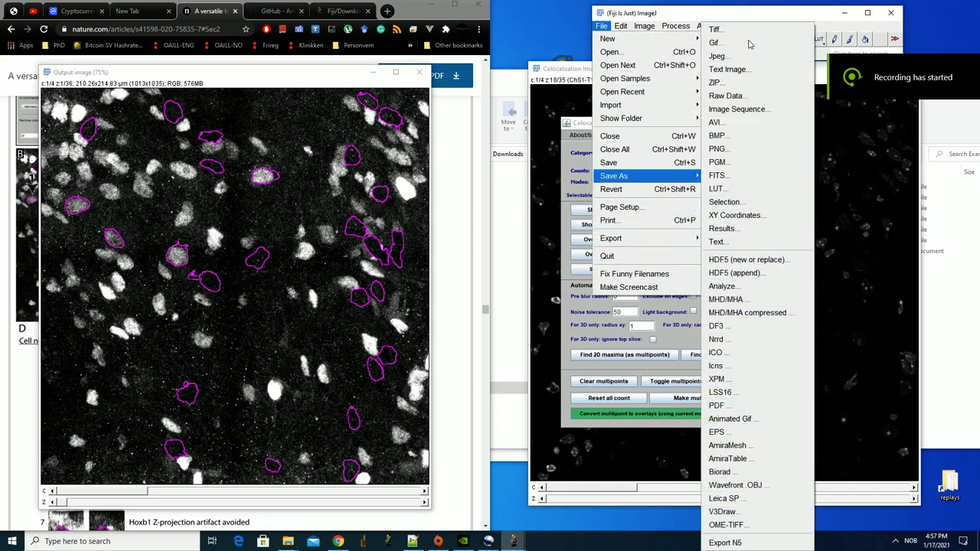
click(747, 29)
drag(349, 170, 662, 189)
click(666, 207)
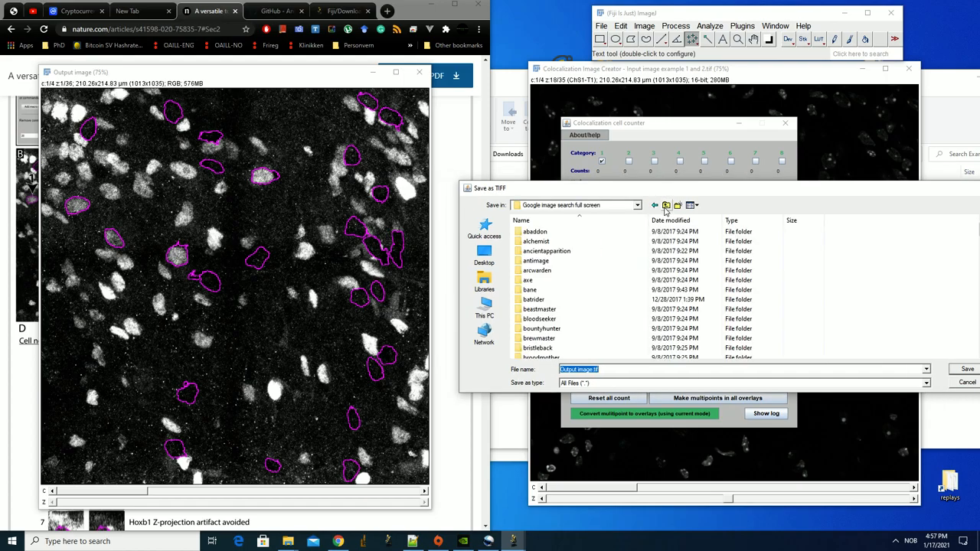
click(486, 309)
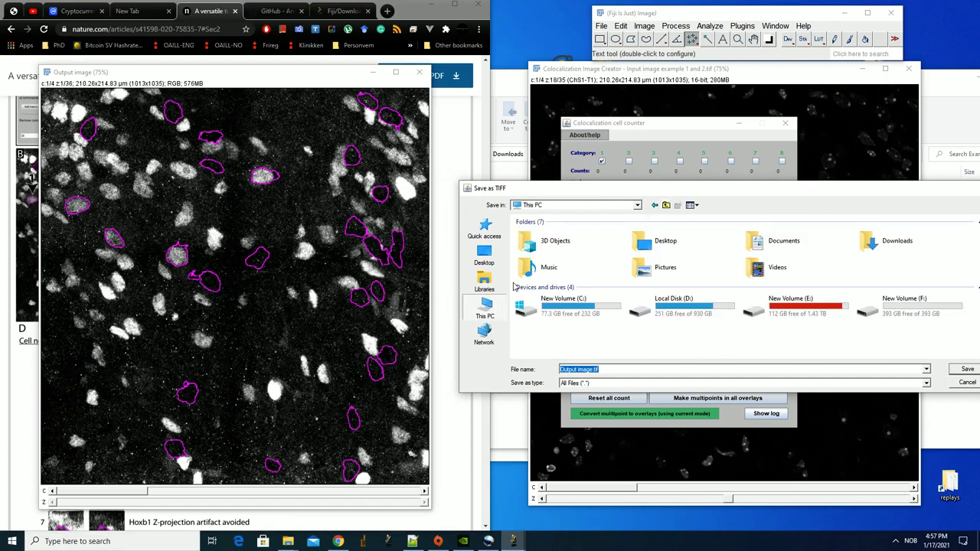
double_click(589, 305)
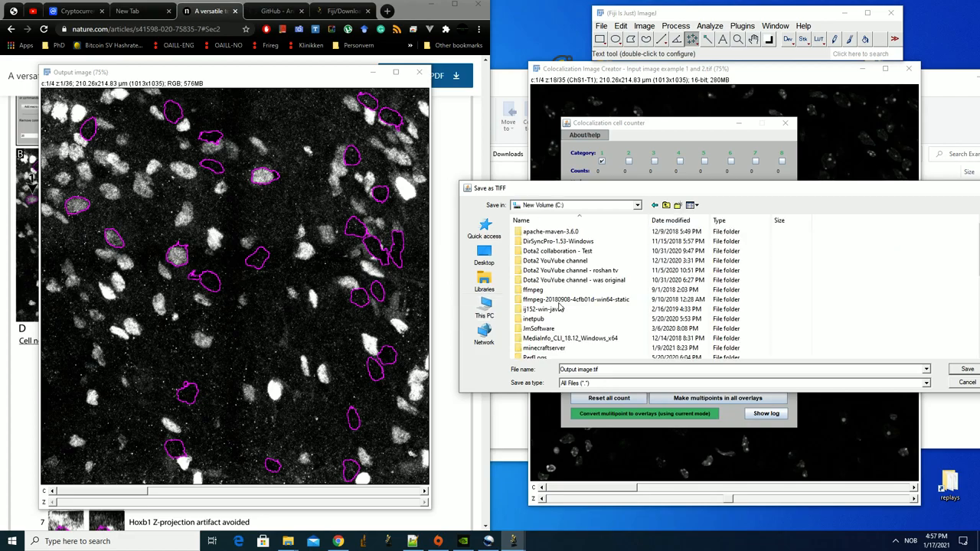
Create a folder named demo on the C: drive and save Output image.tif in it.
click(560, 281)
scroll(559, 326, down, 5)
scroll(567, 329, up, 4)
scroll(566, 330, down, 4)
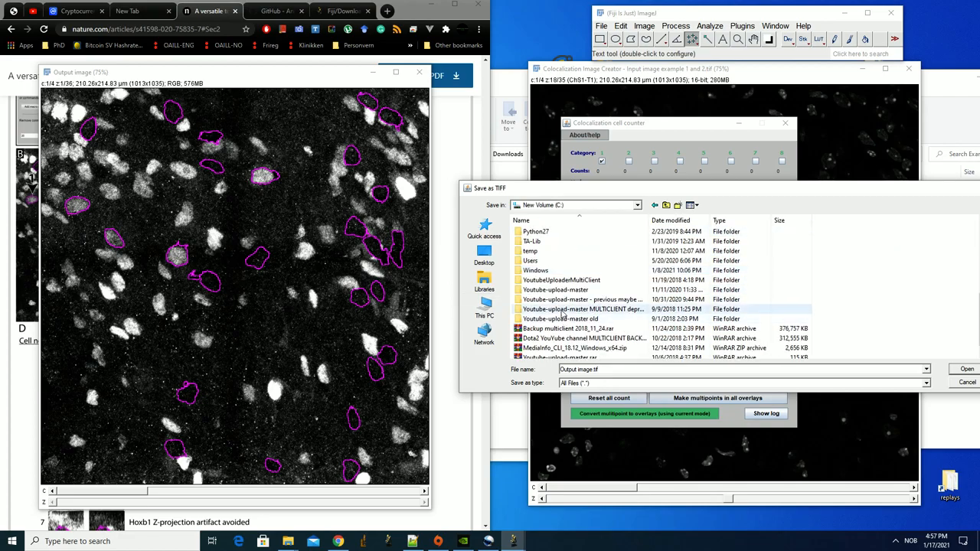
scroll(567, 329, up, 4)
key(ctrl+shift+n)
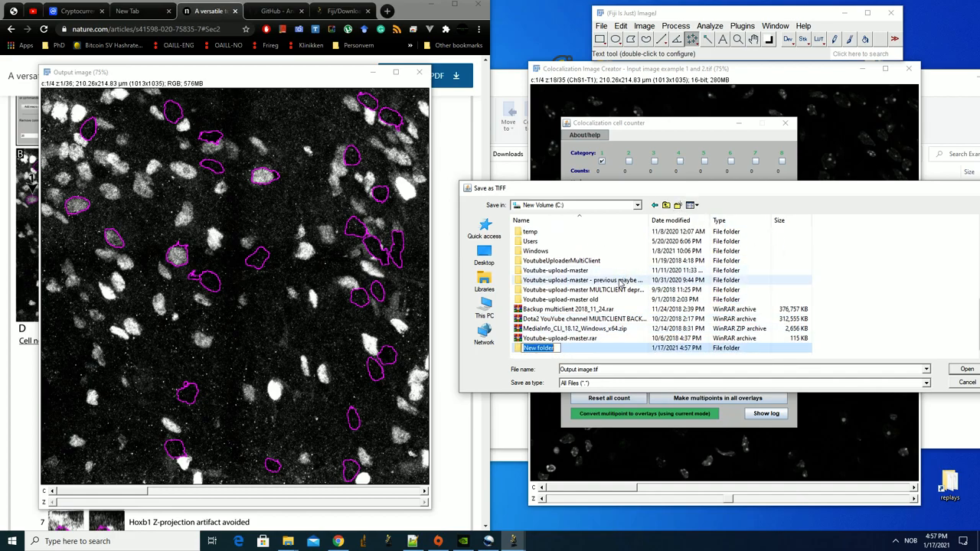
text(demo)
key(Return)
key(Return)
click(959, 370)
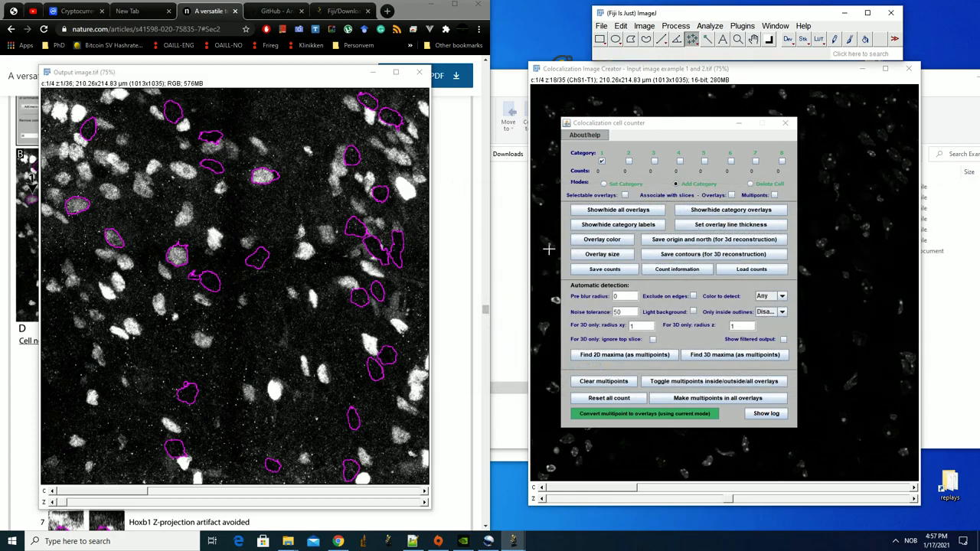
Switch to File Explorer and open the demo folder on New Volume (C:).
click(287, 544)
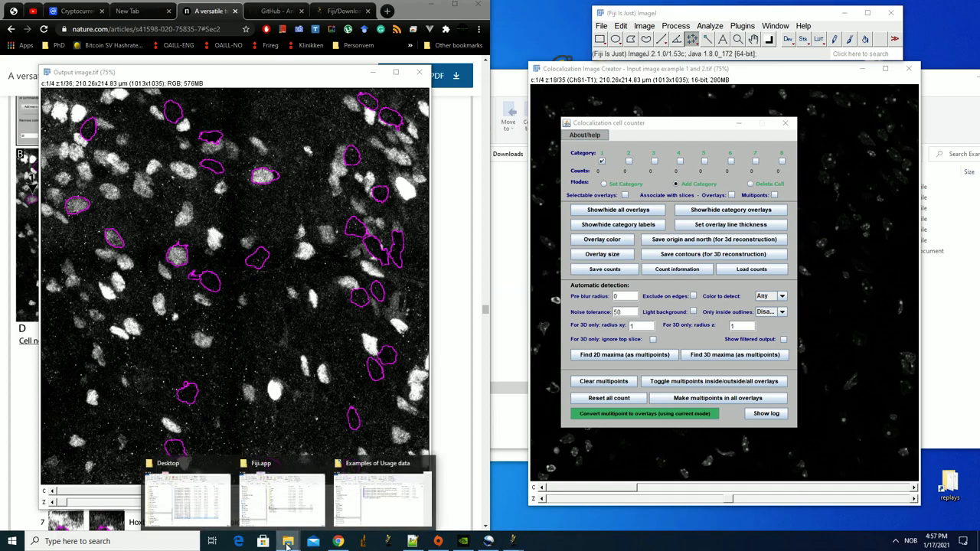
click(395, 517)
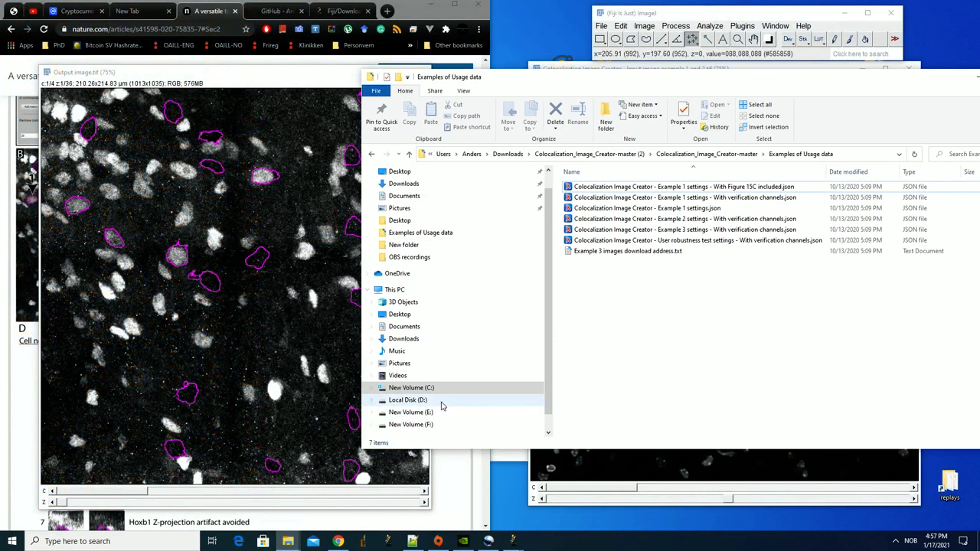
click(429, 388)
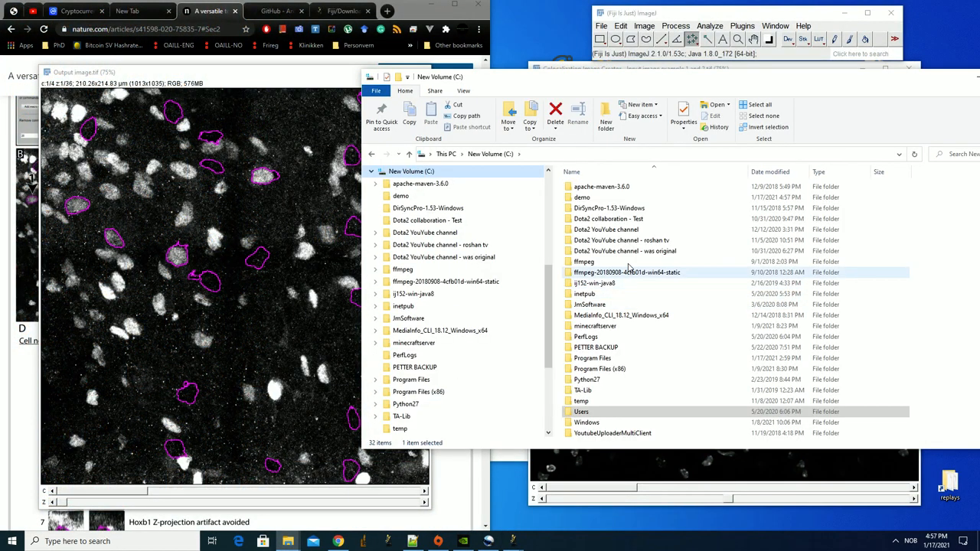
double_click(586, 197)
Show the demo folder in details view and arrange its resized window and the cell counter window beside the output image.
drag(603, 90, 731, 243)
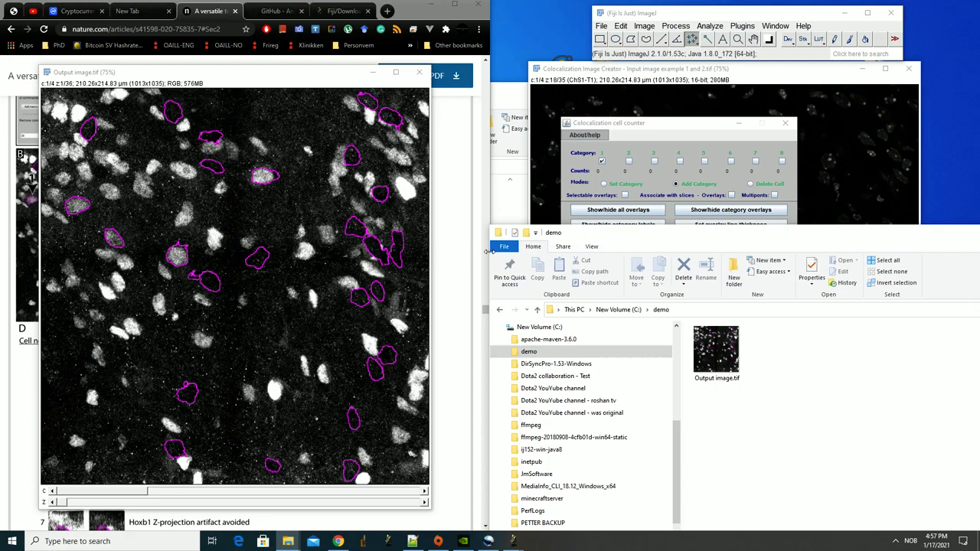
drag(487, 252, 634, 257)
drag(824, 238, 538, 138)
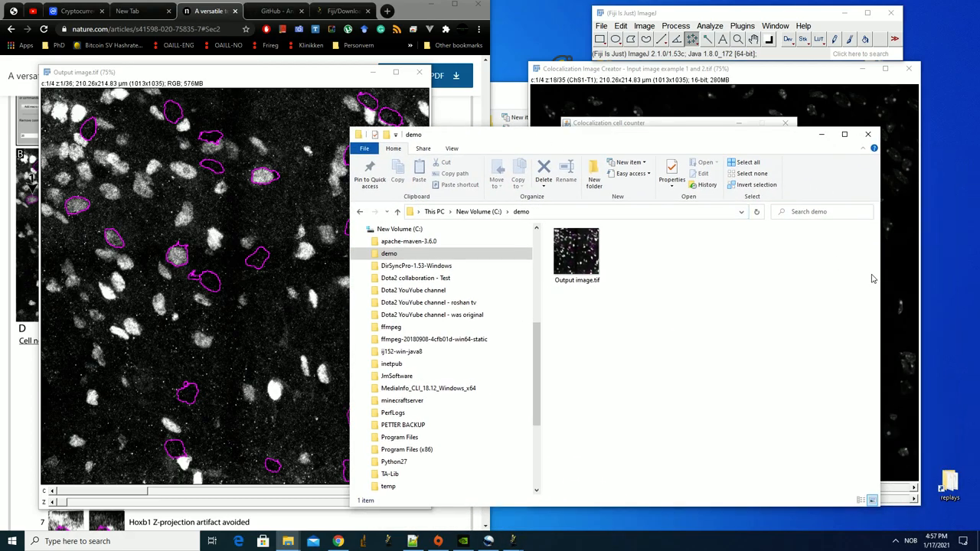
click(862, 501)
drag(881, 306, 774, 306)
drag(595, 139, 865, 178)
drag(706, 132, 645, 113)
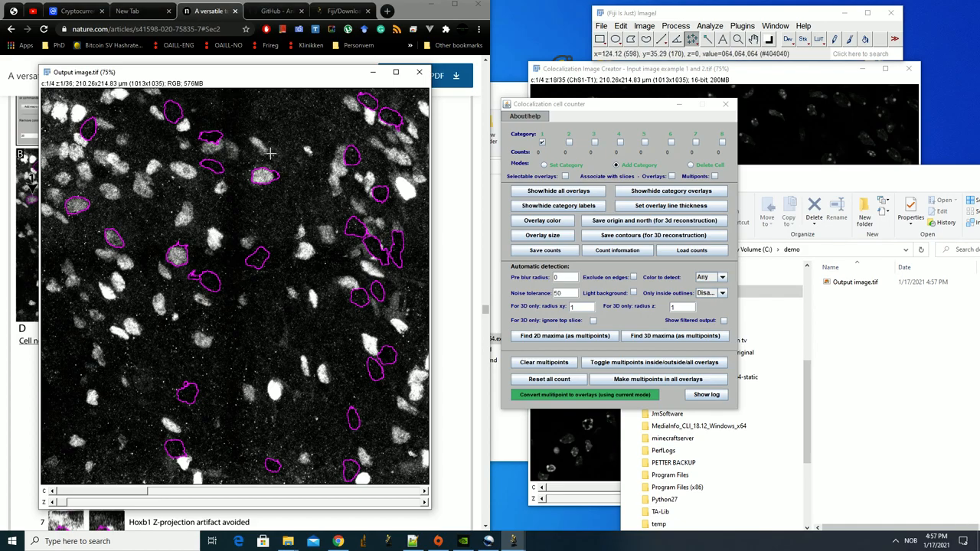
Place two category 1 multipoints in the upper part of the output image and bring the article in the browser forward.
click(302, 141)
click(318, 181)
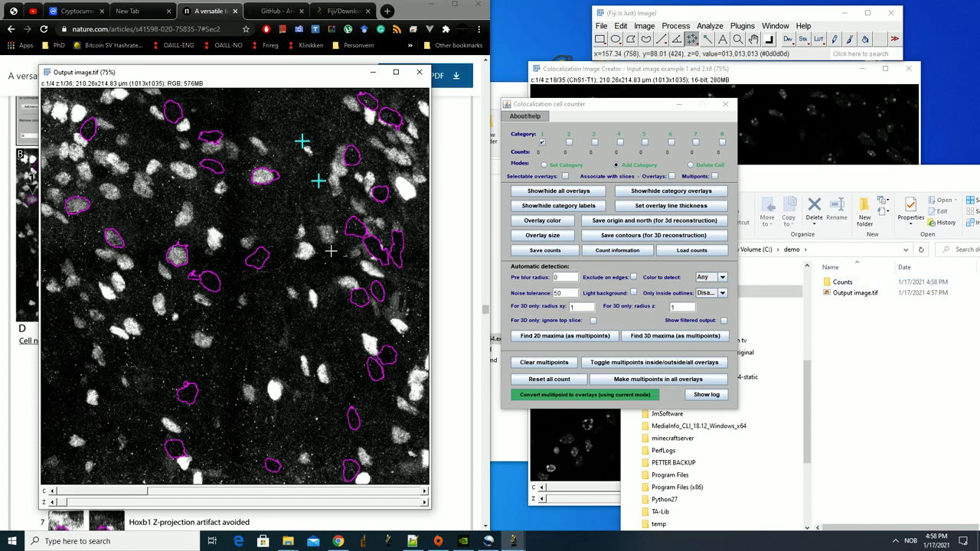
click(442, 220)
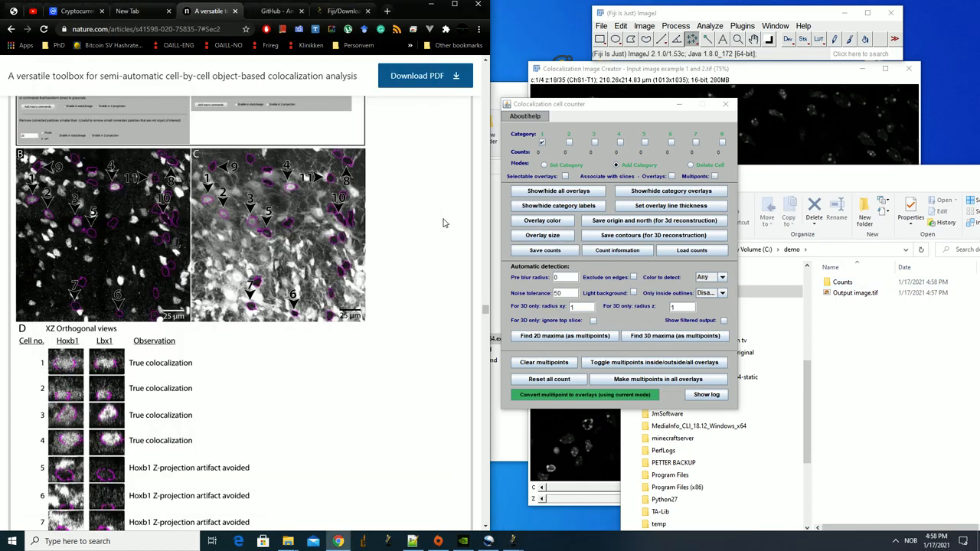
Find the figure on the three counting modes (Figure 8) in the article and open its full-size view.
scroll(429, 237, down, 10)
scroll(429, 268, up, 8)
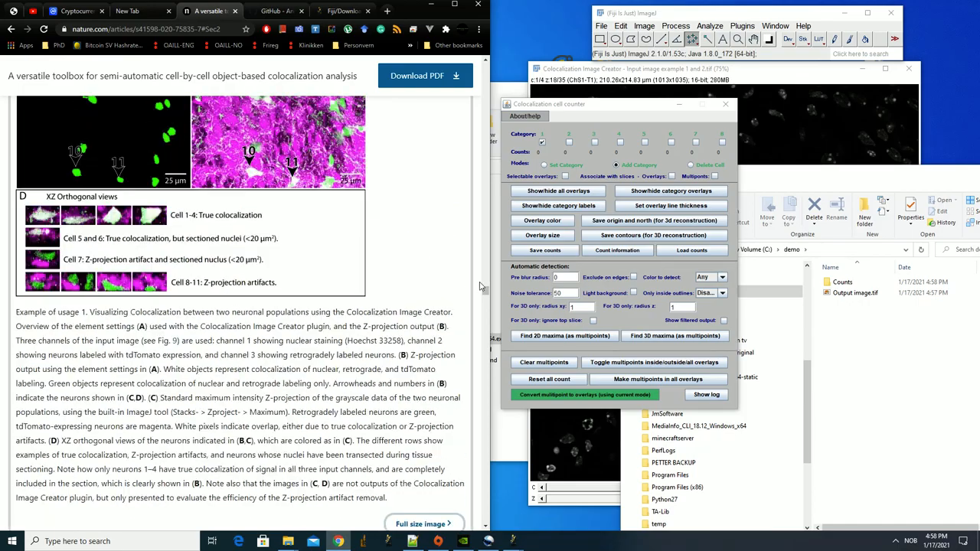
drag(483, 286, 492, 242)
mouse_move(288, 534)
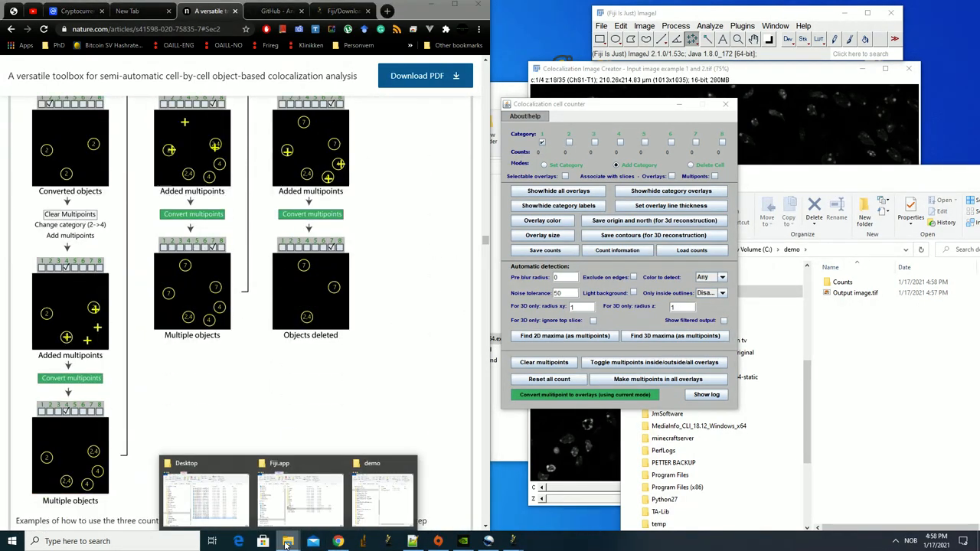
click(203, 490)
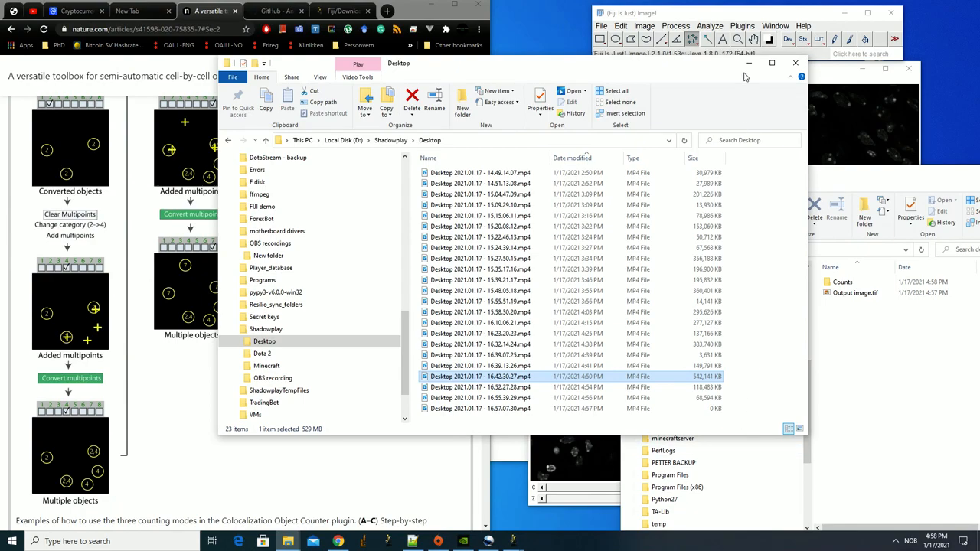
click(750, 64)
scroll(236, 367, up, 3)
click(235, 393)
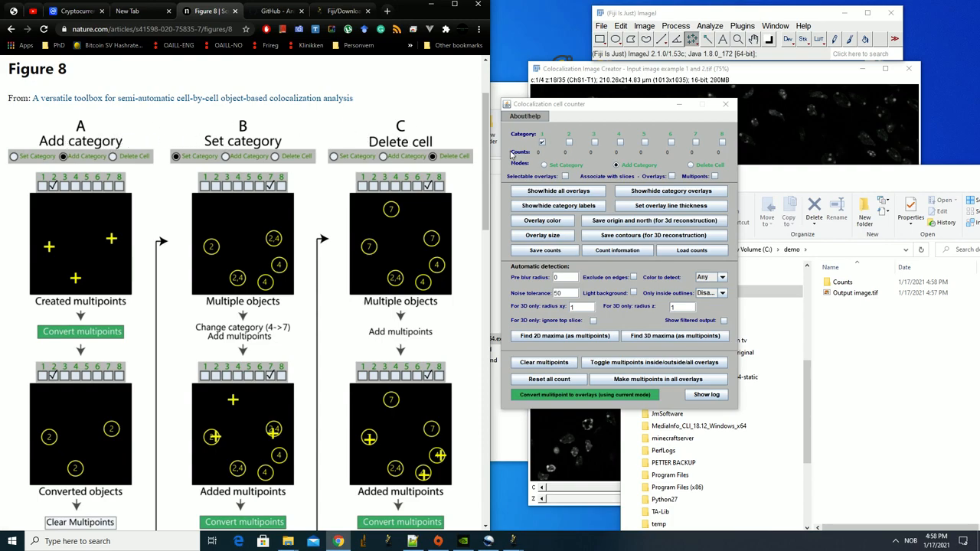
Bring Output image.tif beside the article and place eight more category 1 multipoints, mostly on the outlined cells in its left half.
click(560, 170)
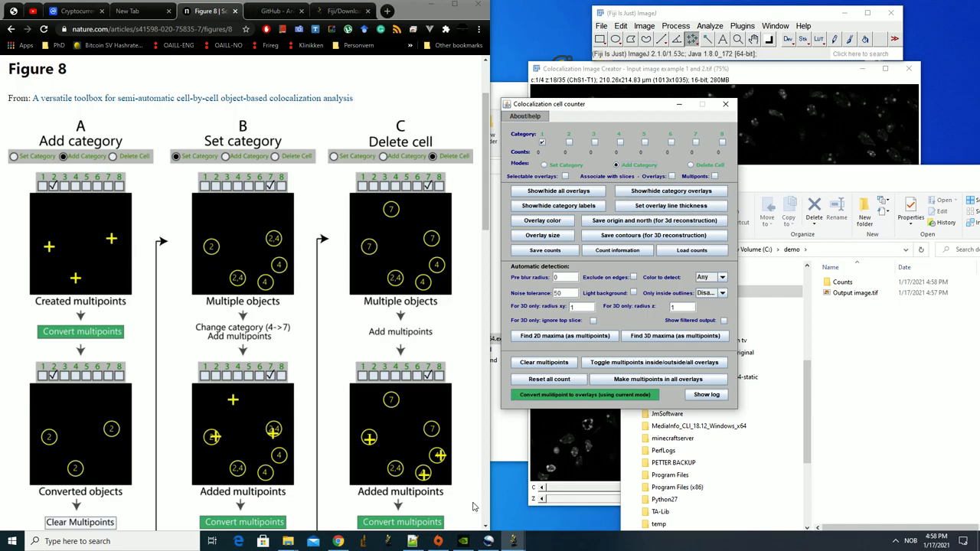
mouse_move(513, 541)
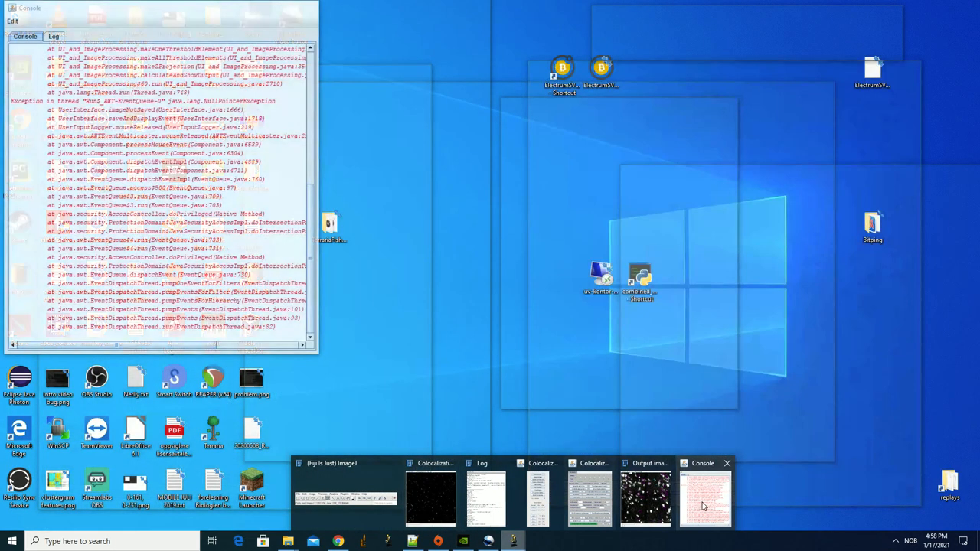
drag(253, 82, 783, 83)
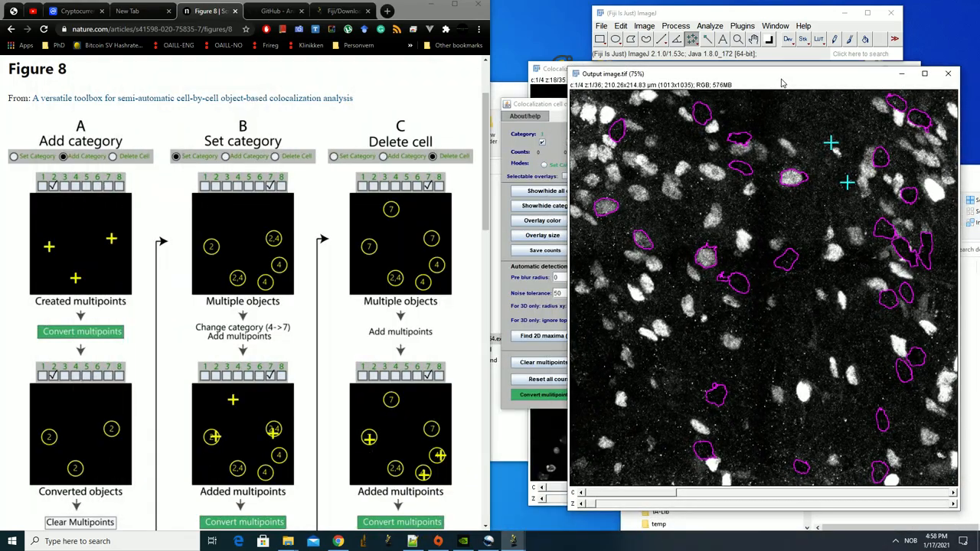
click(618, 131)
click(696, 112)
click(736, 138)
click(744, 166)
click(634, 246)
click(732, 281)
click(722, 372)
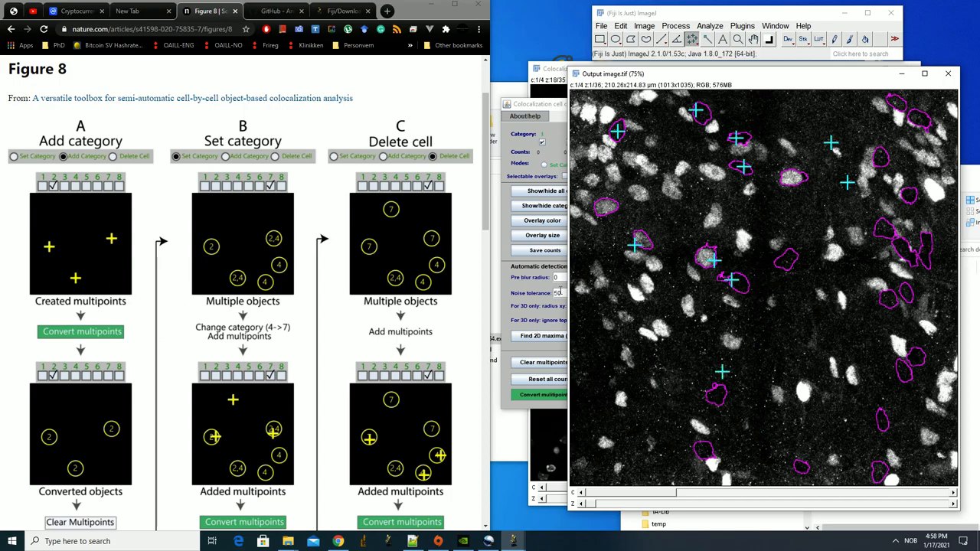
Convert the category 1 multipoints to overlays in Add Category mode and shift the cell counter window slightly aside.
click(546, 108)
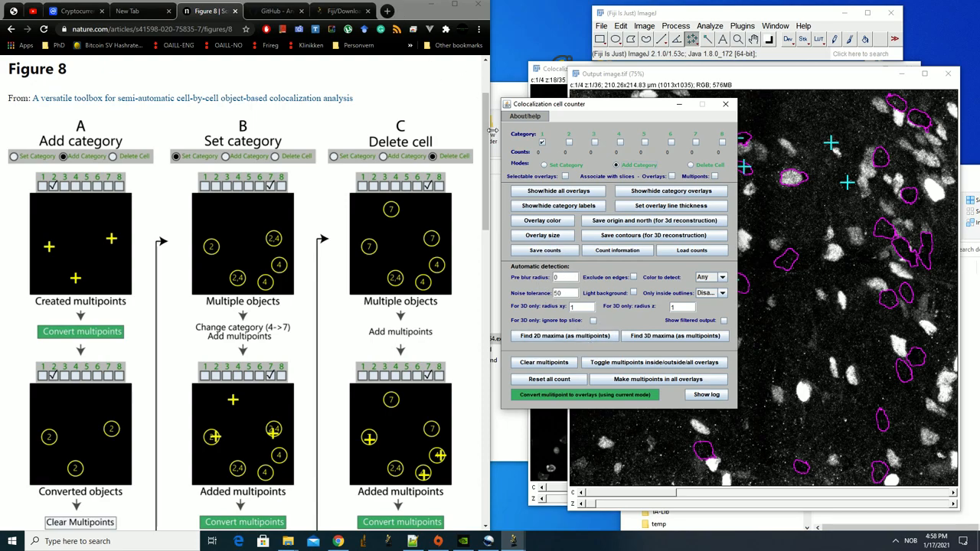
click(493, 132)
scroll(483, 138, down, 1)
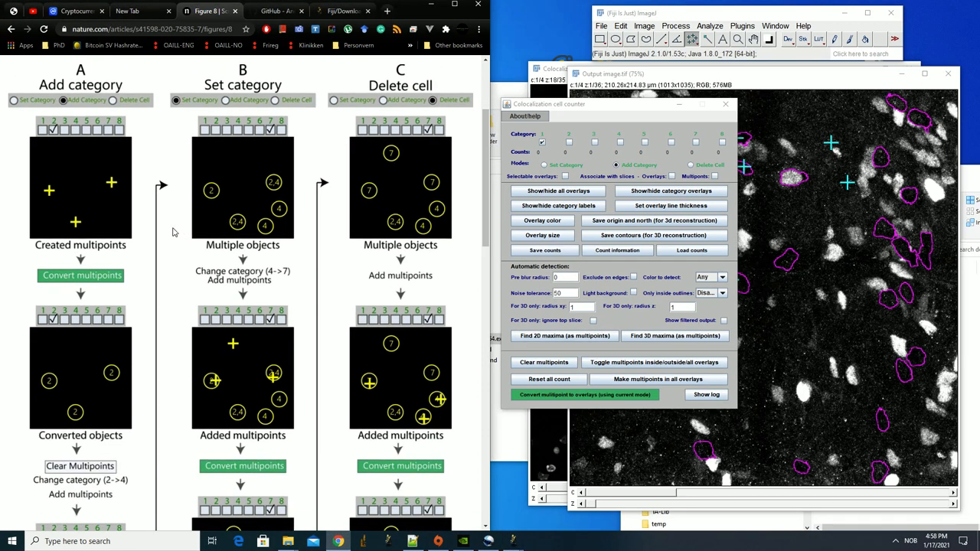
click(621, 398)
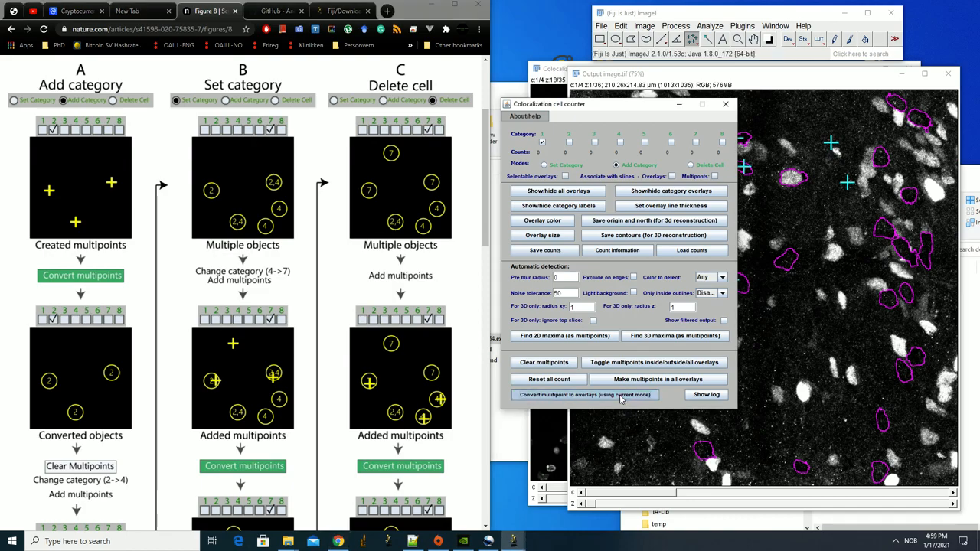
click(621, 398)
drag(633, 109, 611, 107)
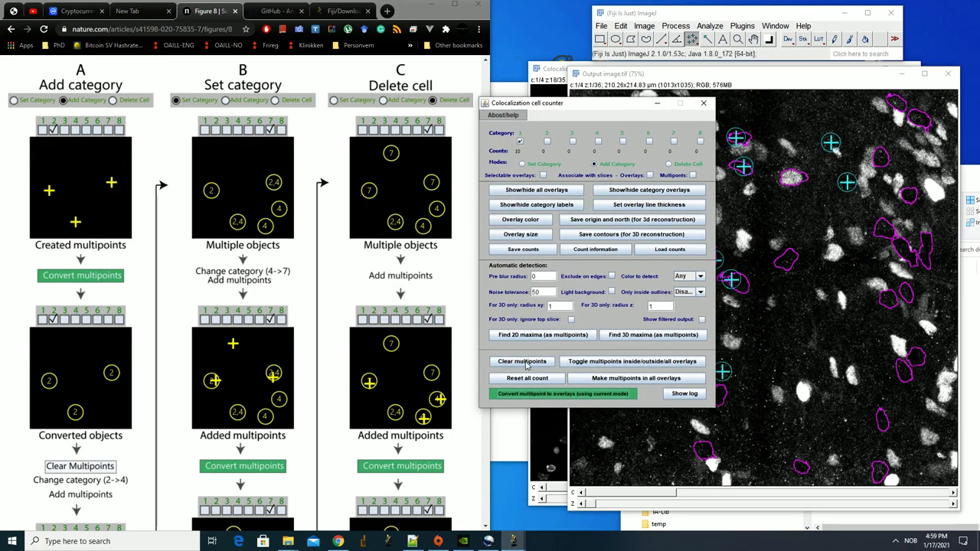
Clear the converted multipoints by deleting the multi-point selection from the output image.
click(533, 363)
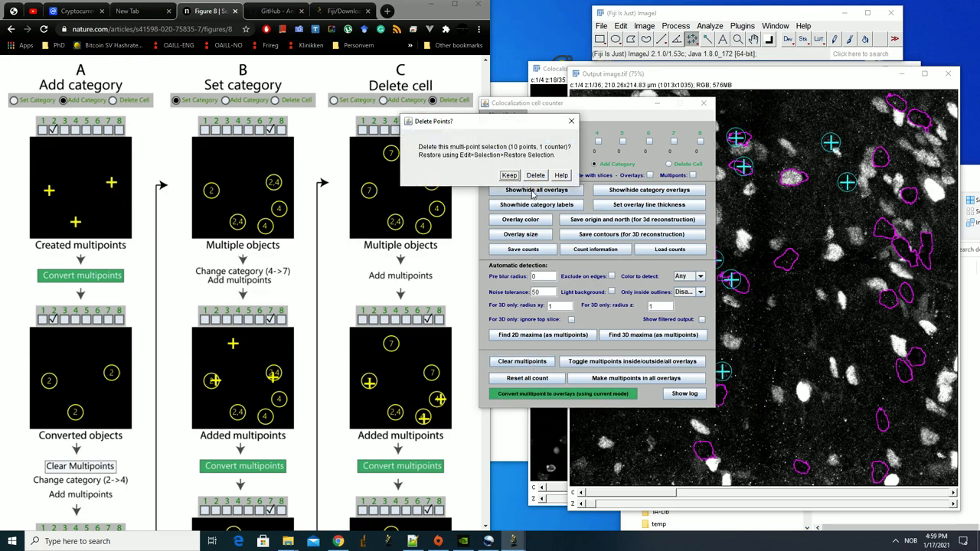
click(517, 176)
click(531, 365)
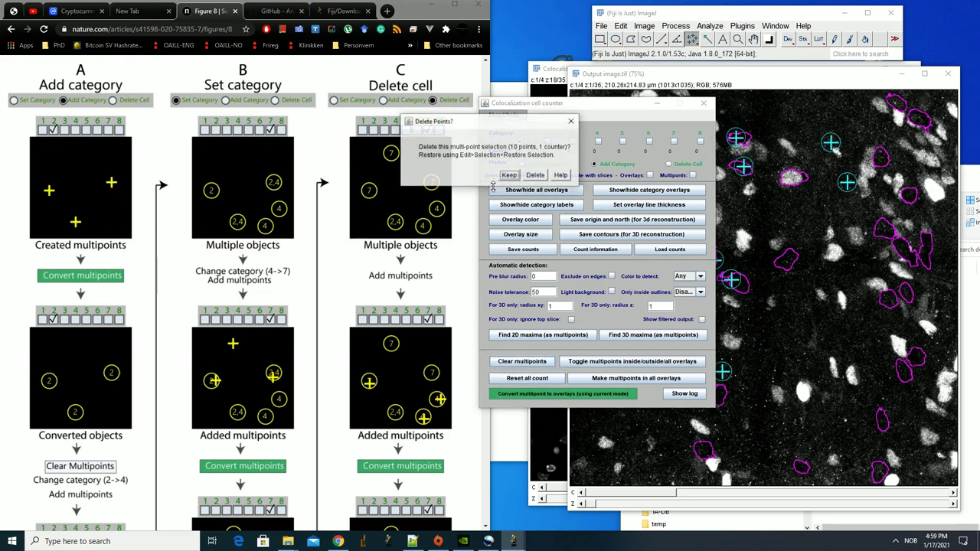
click(542, 182)
Place four more category 1 multipoints in the lower middle of the output image.
click(720, 76)
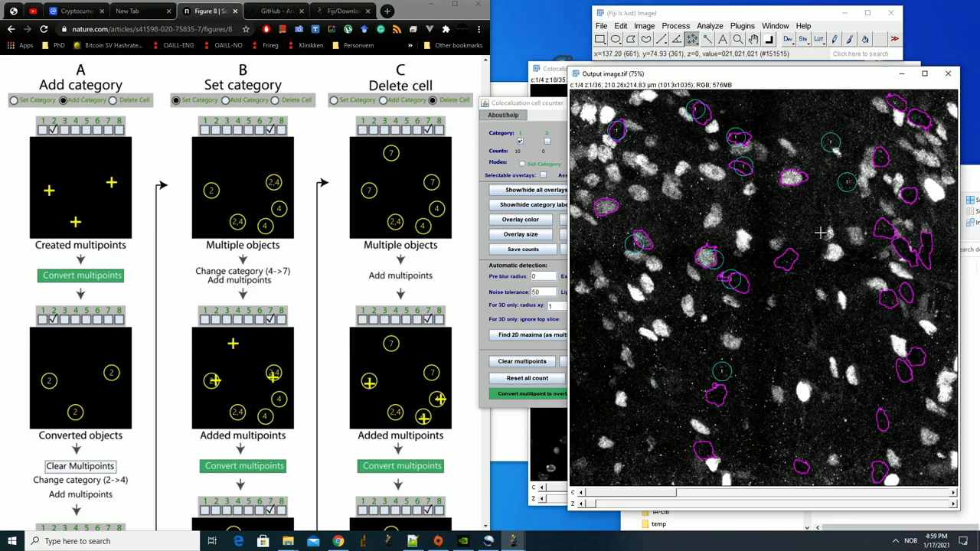
click(833, 328)
click(830, 386)
click(794, 416)
click(778, 330)
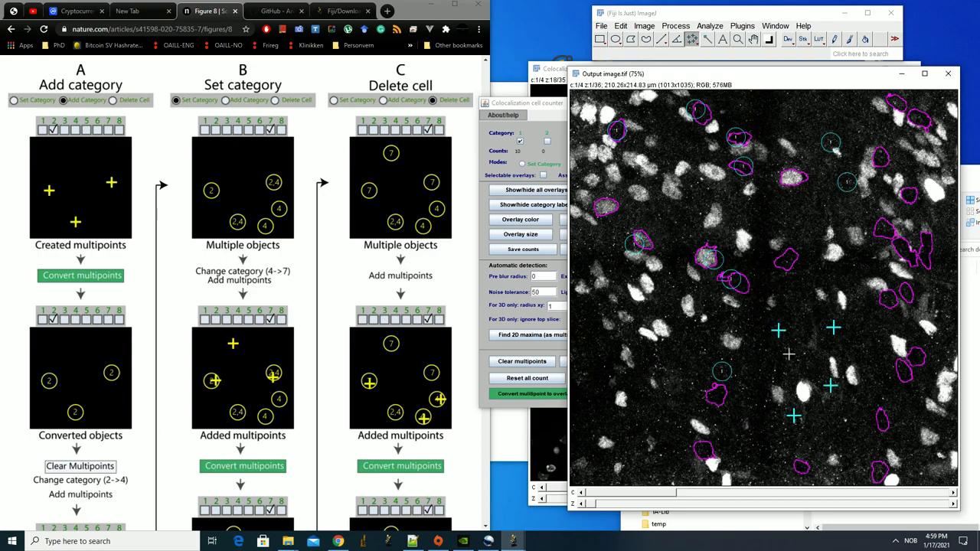
Convert the four new category 1 multipoints to overlays, clear the multipoints and bring the output image forward.
click(546, 398)
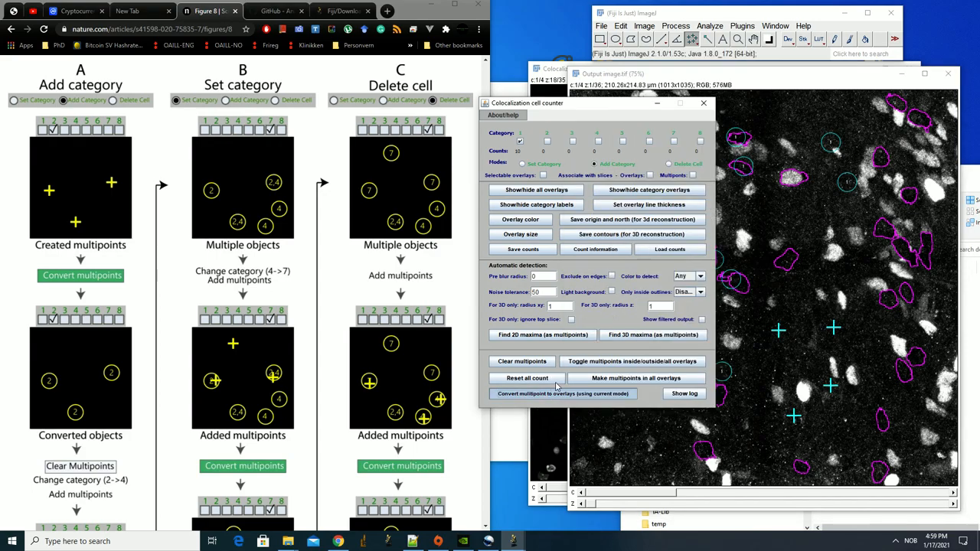
click(523, 364)
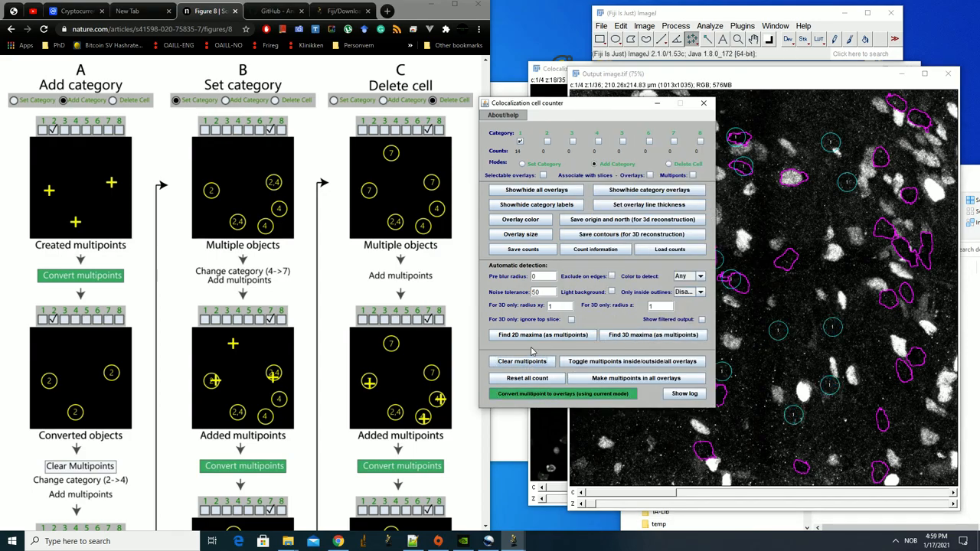
click(818, 90)
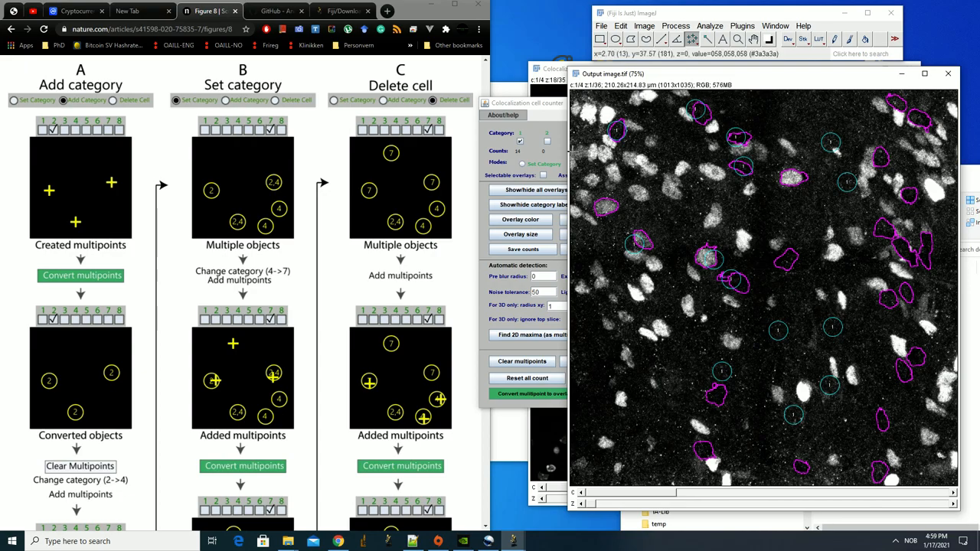
Switch to category 2 and place two multipoints on existing category 1 circles in the left half of the output image.
click(547, 107)
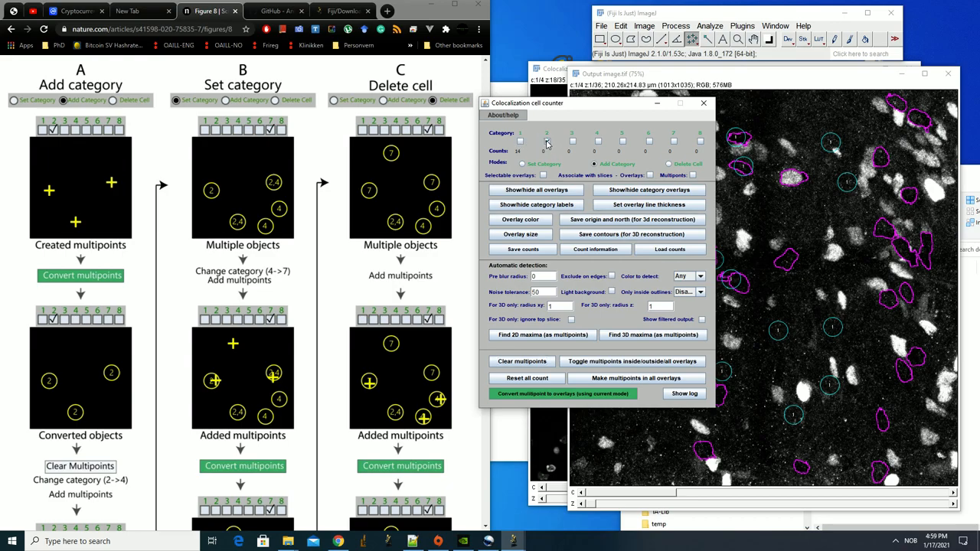
click(677, 79)
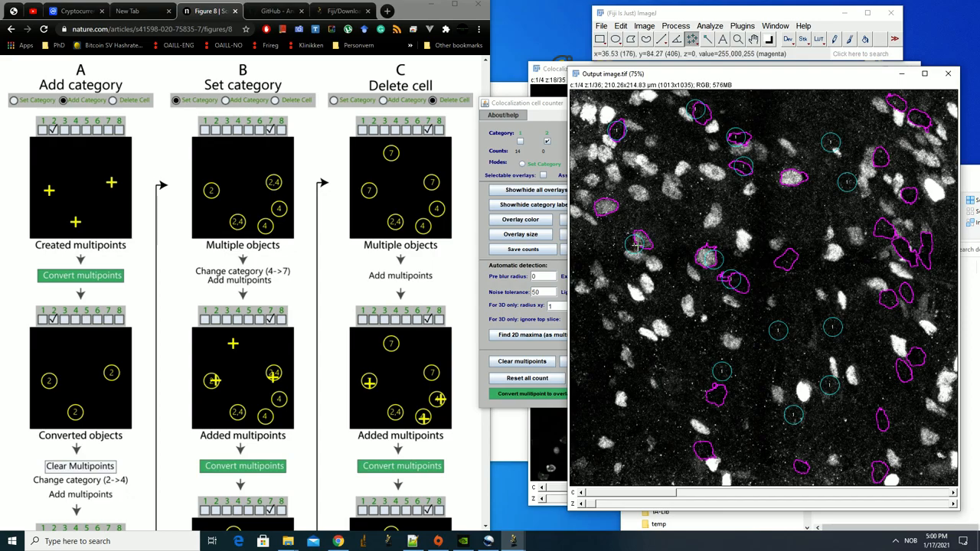
click(640, 244)
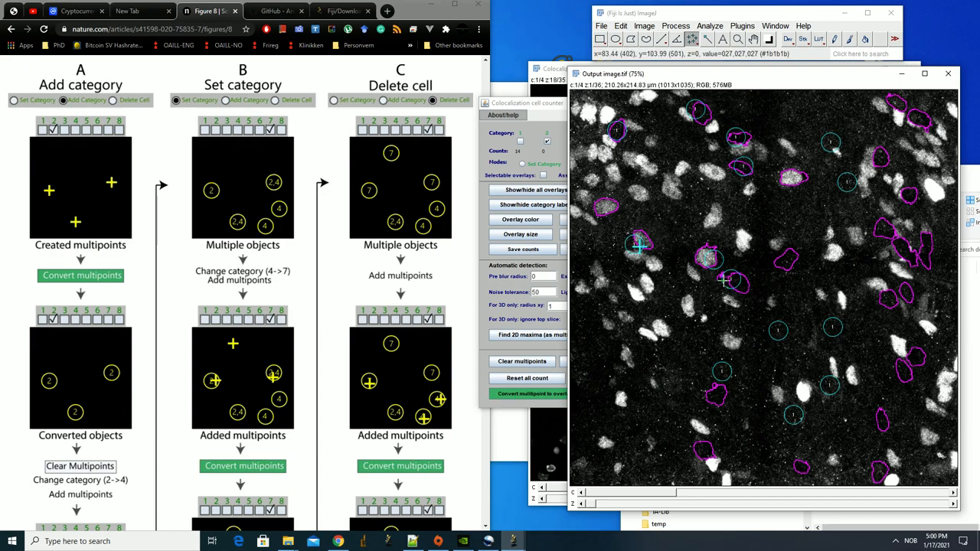
click(716, 259)
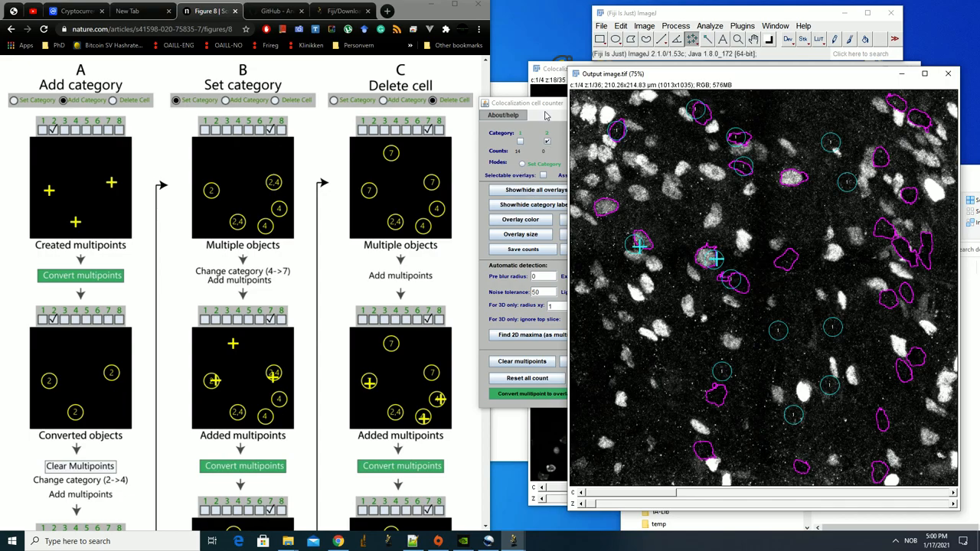
Convert the two category 2 multipoints to overlays in Add Category mode, clear the multipoints and bring the output image forward.
drag(546, 105, 517, 104)
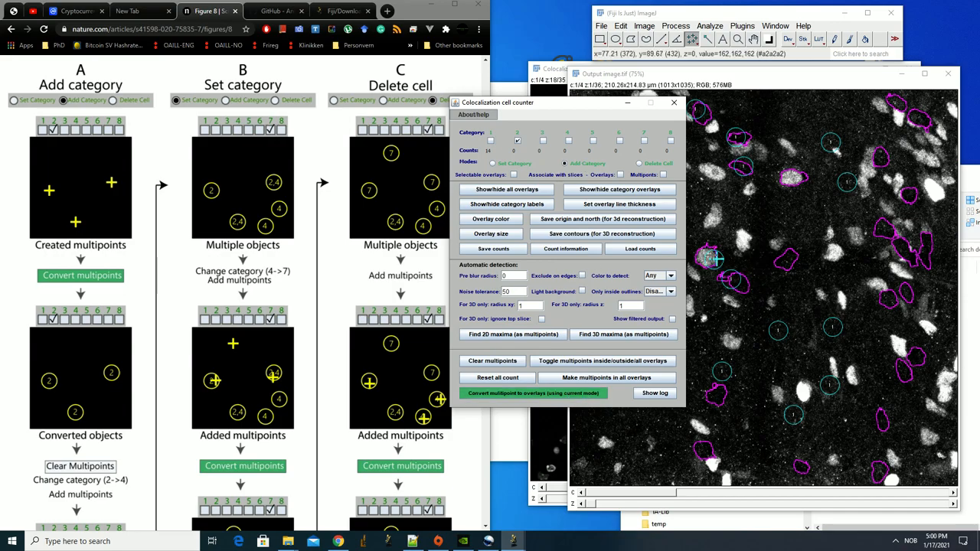
click(582, 395)
click(516, 361)
click(603, 93)
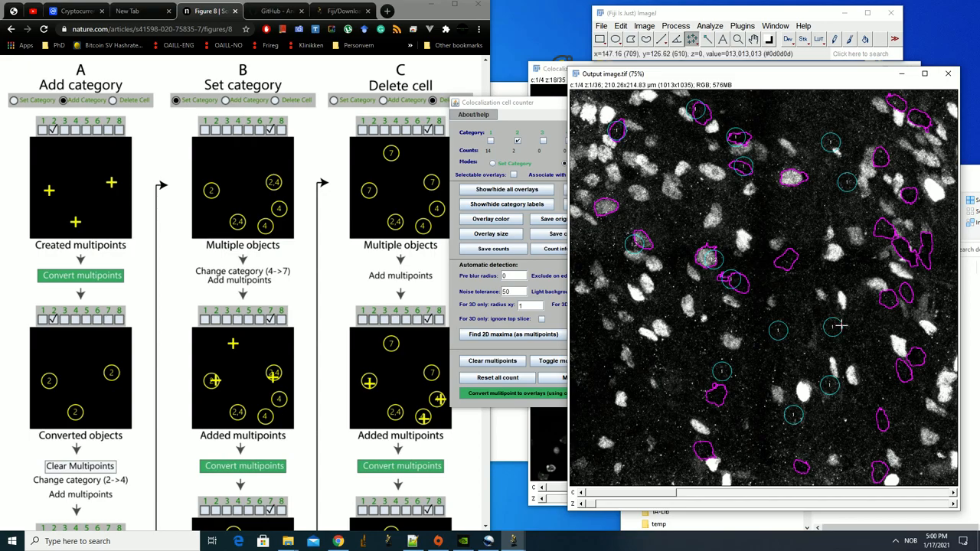
View this image's active counts per category and look at the other count information options, including the detailed saved info.
click(533, 145)
click(579, 249)
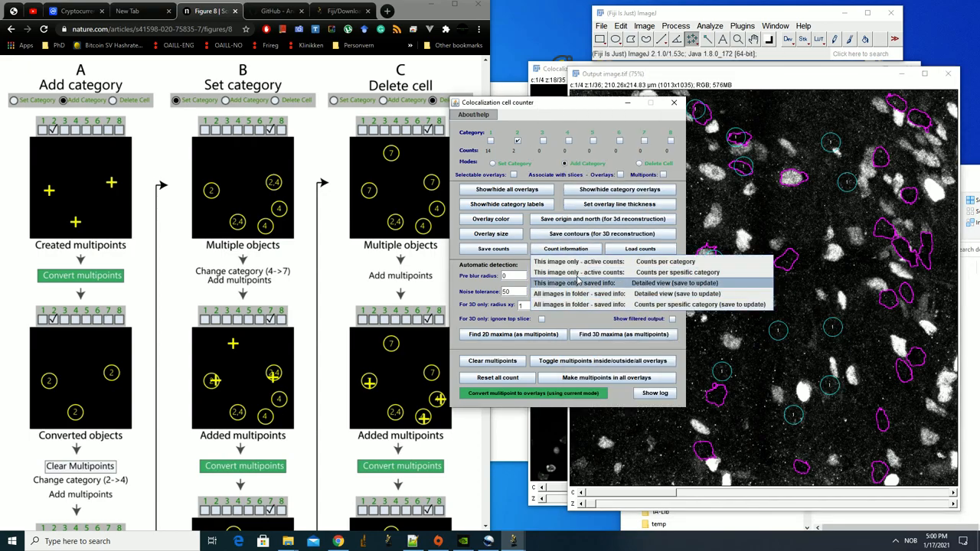
click(579, 261)
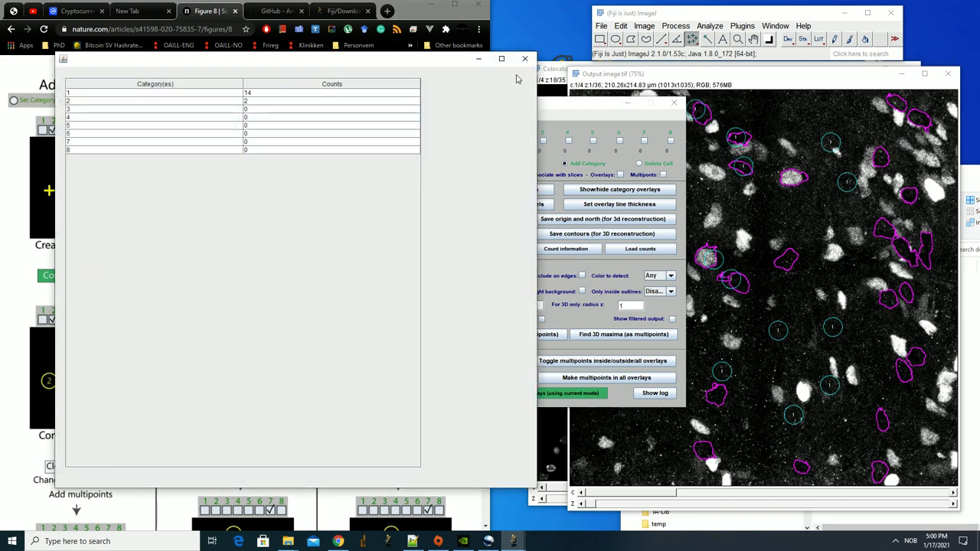
click(526, 60)
click(596, 253)
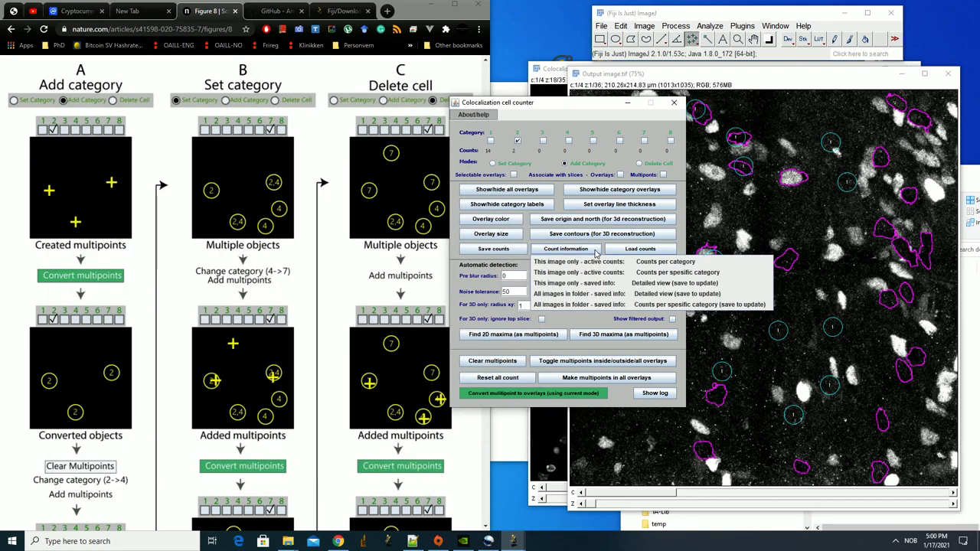
click(631, 298)
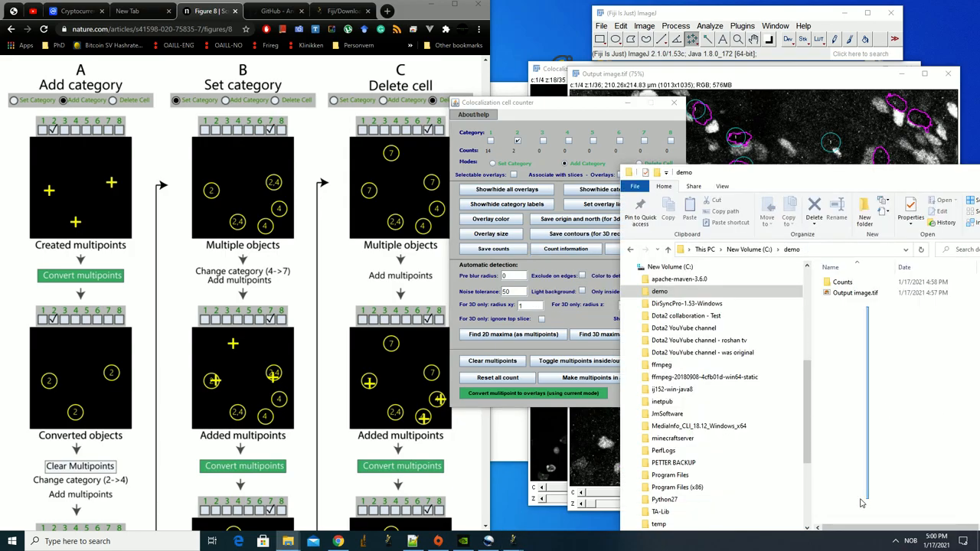
Open the Counts folder inside demo in File Explorer, return to the cell counter and save the counts.
double_click(844, 282)
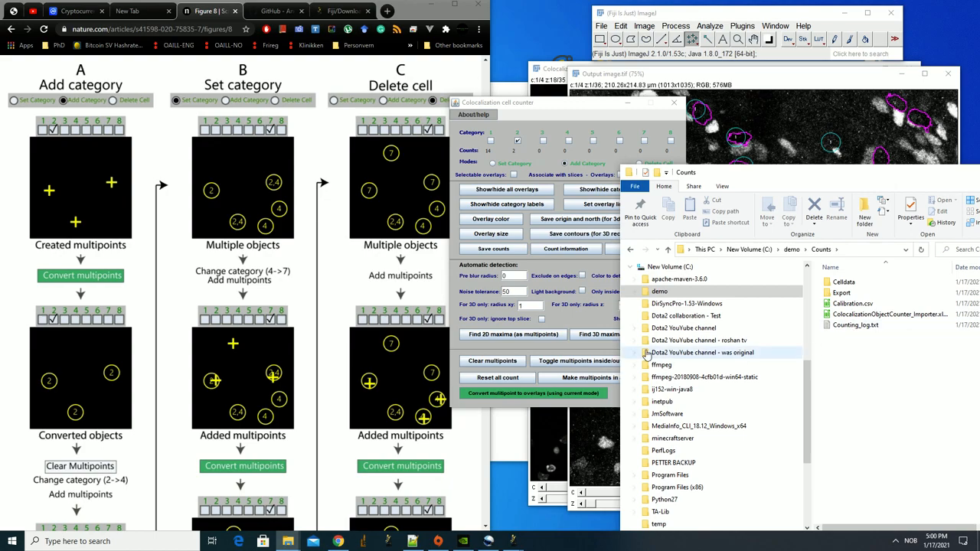
click(562, 126)
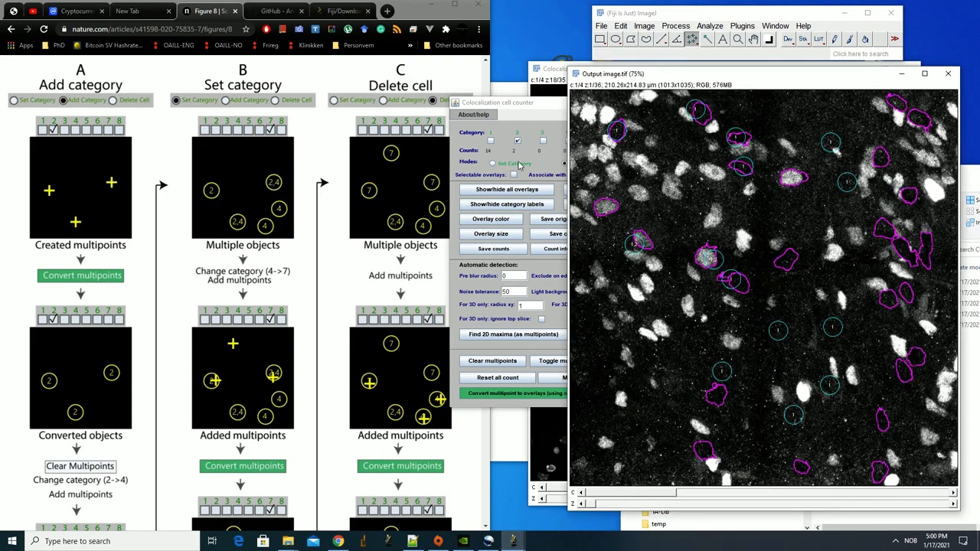
click(502, 255)
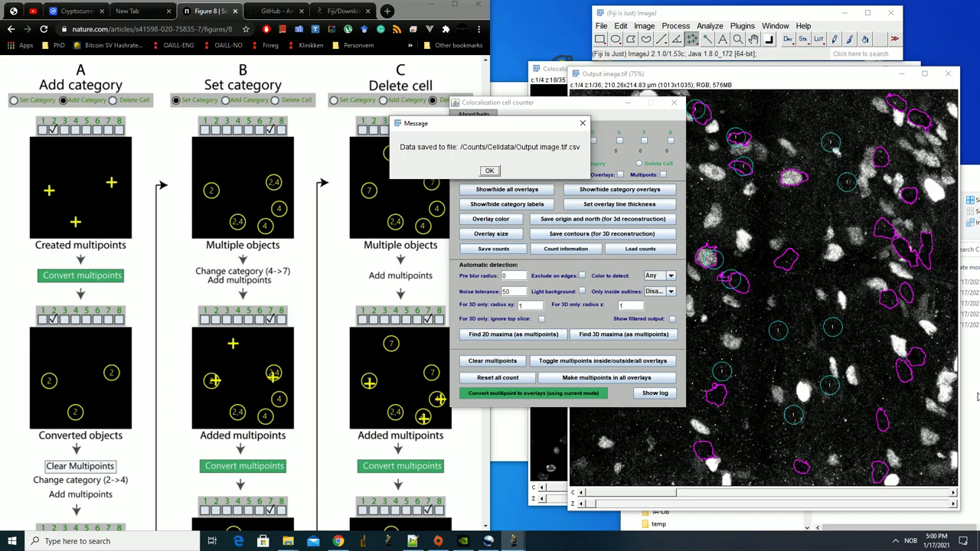
Open the saved Output image.tif.csv from the Celldata folder inside Counts in Notepad++.
click(978, 397)
click(796, 249)
double_click(852, 283)
double_click(850, 283)
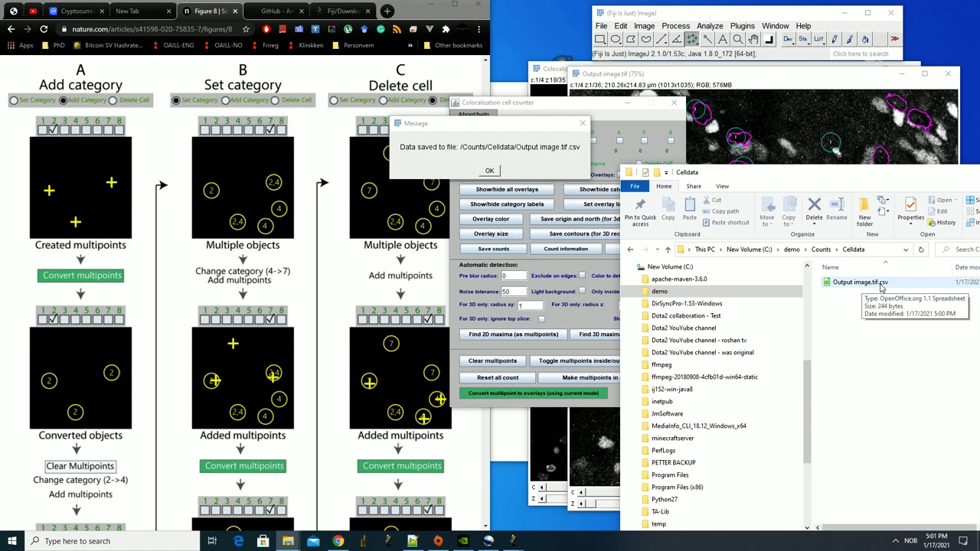
click(881, 286)
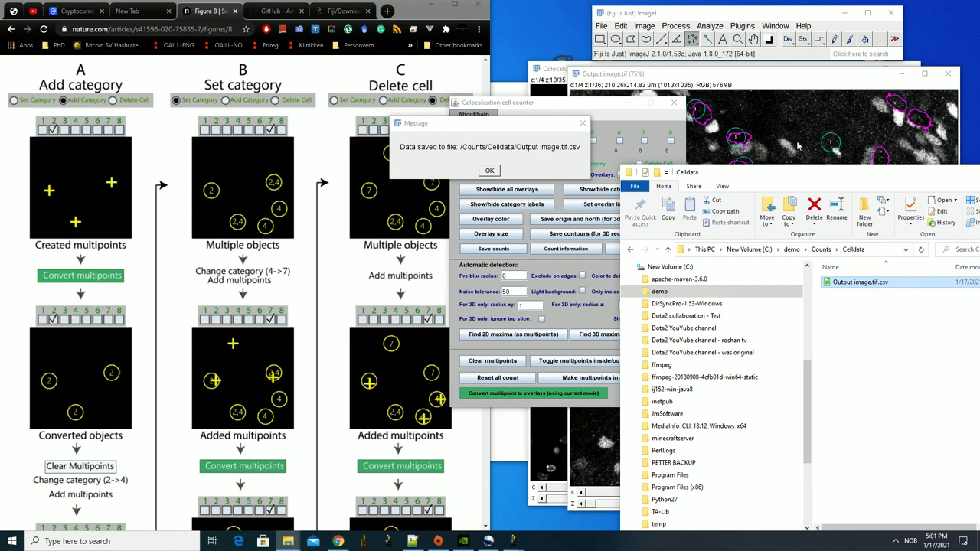
right_click(868, 288)
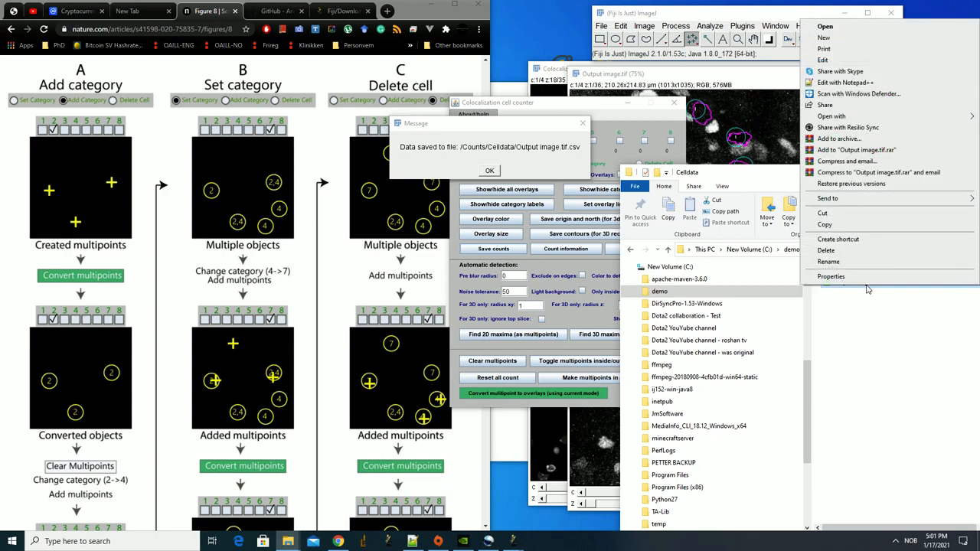
click(850, 95)
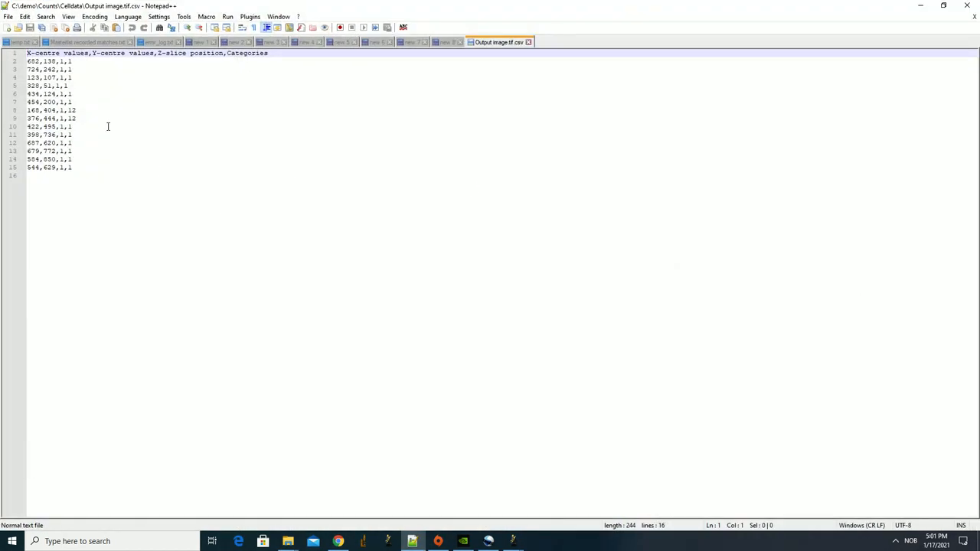
Examine the X, Y, Z-slice and category columns of the saved counts, minimise Notepad++, and dismiss the cell counter's save message.
click(33, 62)
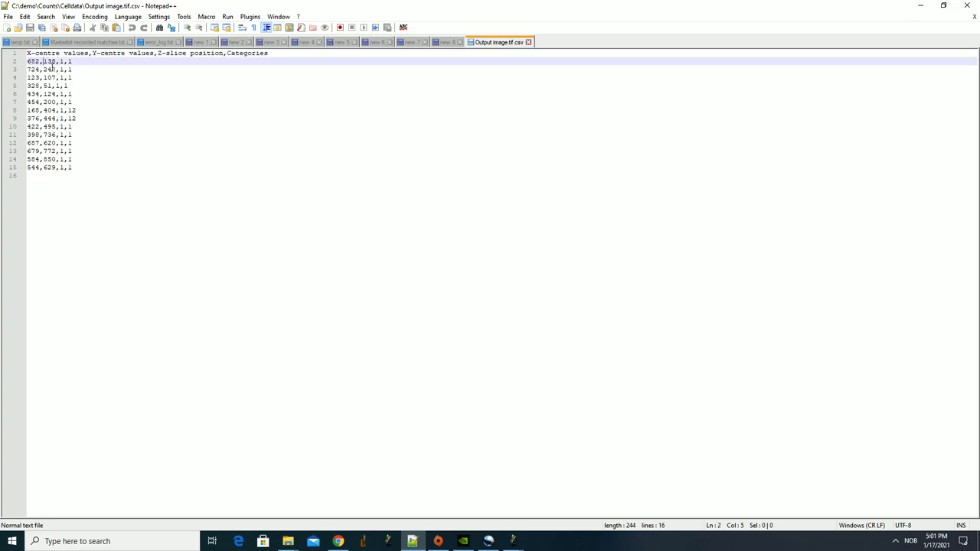
drag(36, 61, 45, 62)
drag(158, 53, 213, 52)
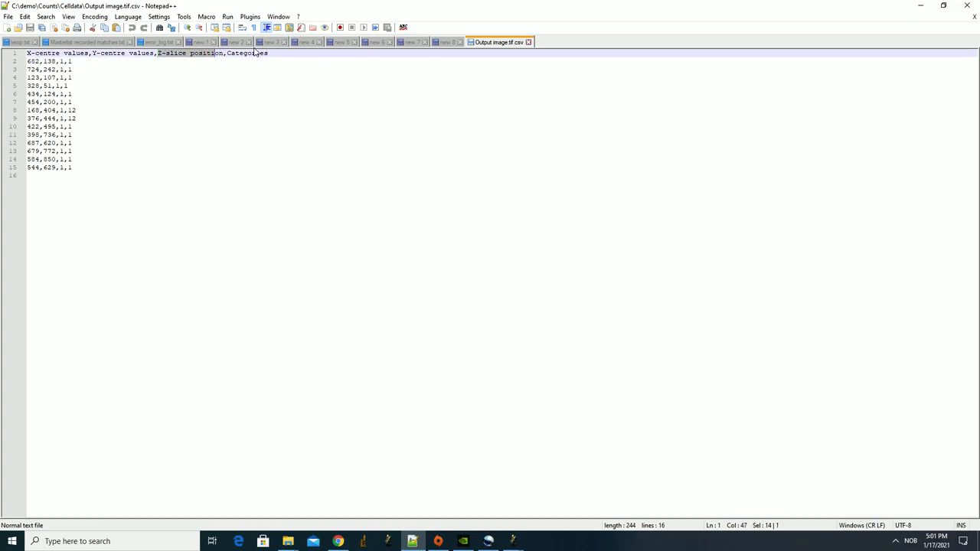
double_click(255, 53)
double_click(70, 62)
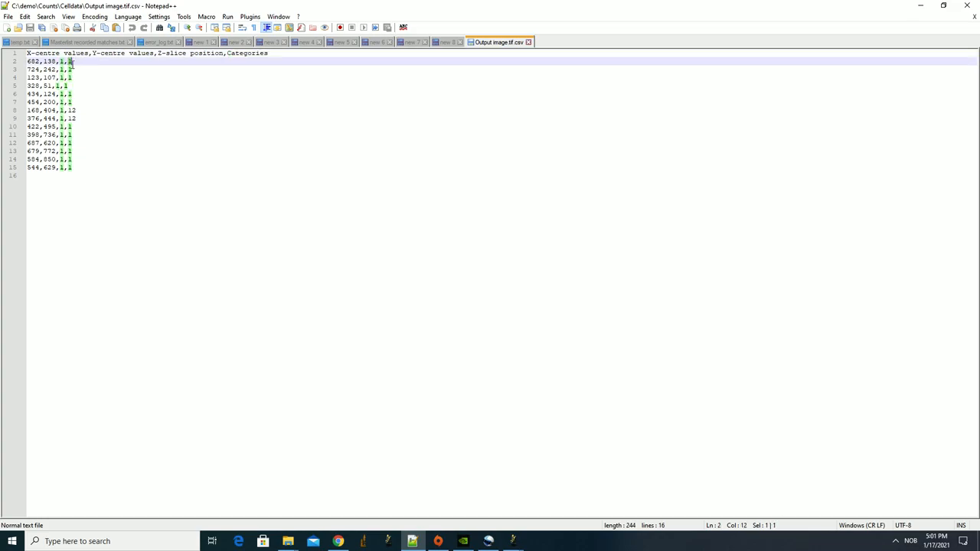
double_click(71, 111)
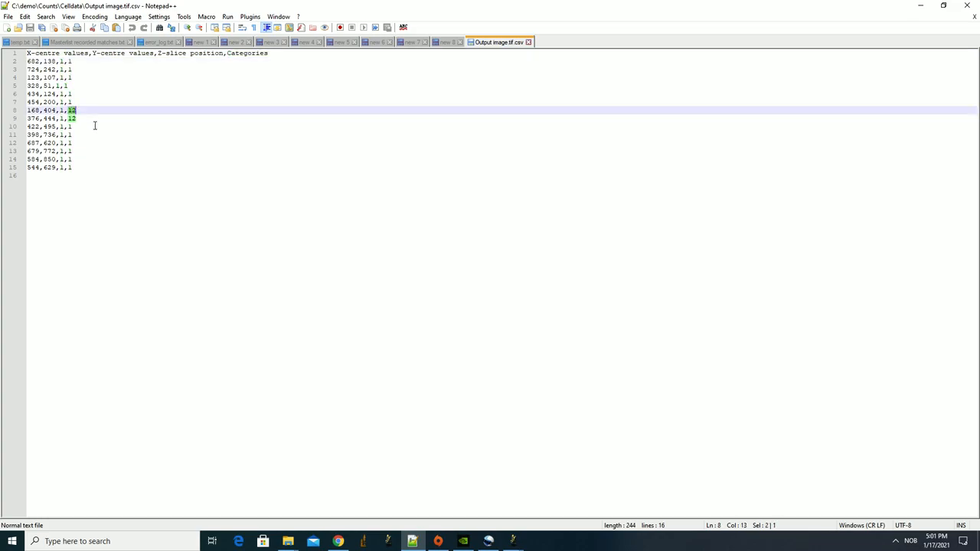
click(920, 6)
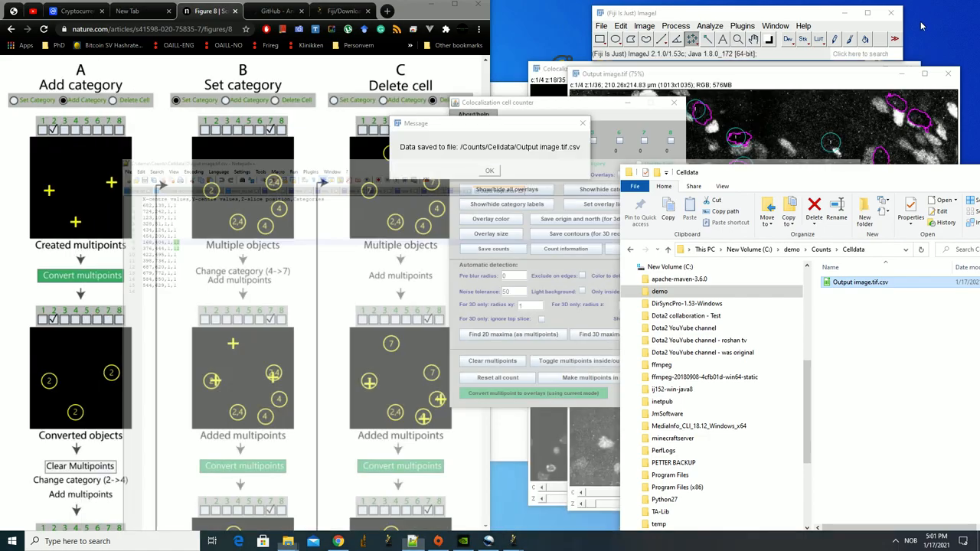
click(491, 171)
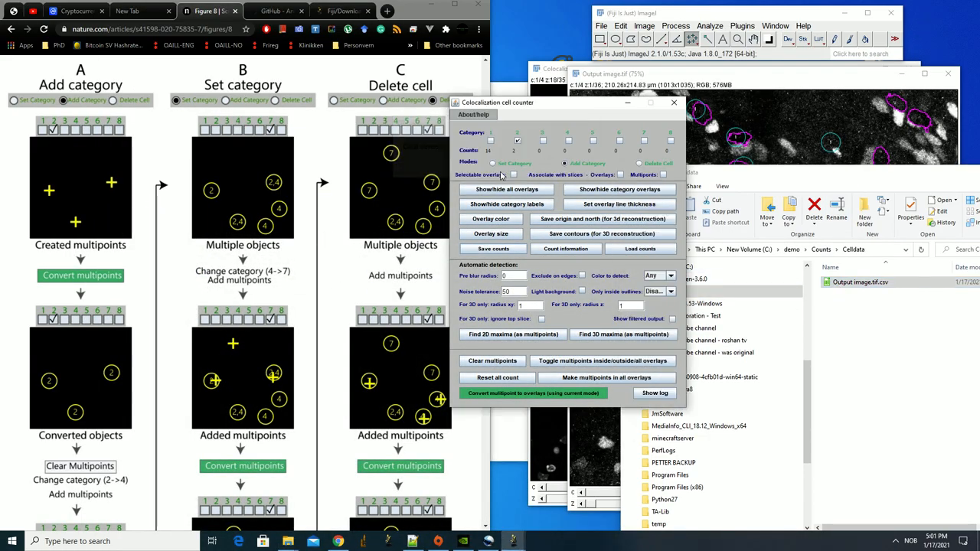
Go back up from Celldata through Counts to the demo folder in File Explorer, and minimise the window.
click(610, 252)
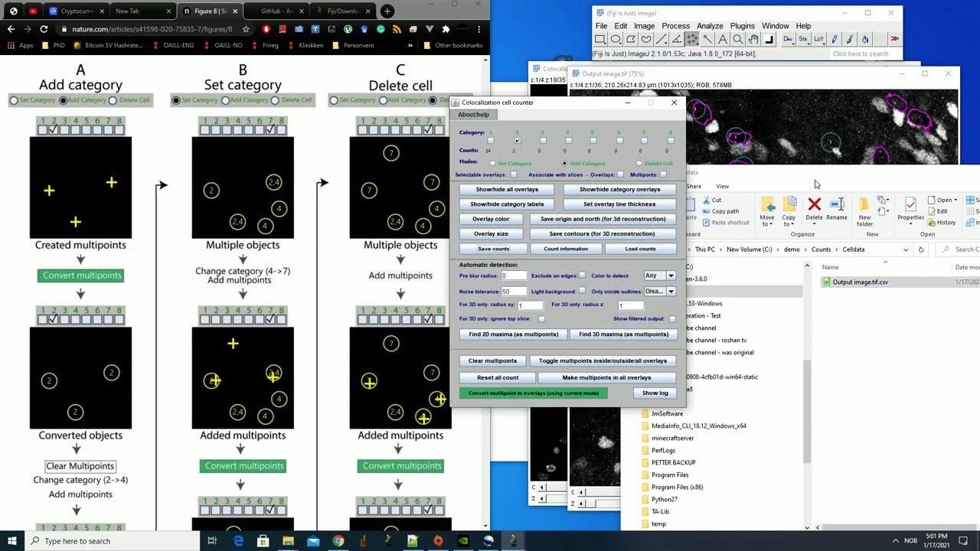
click(648, 262)
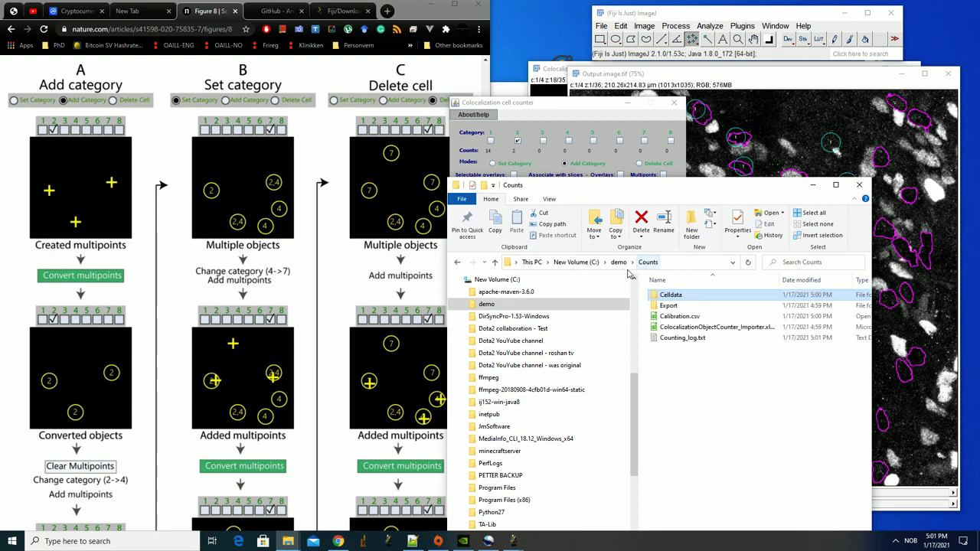
click(619, 262)
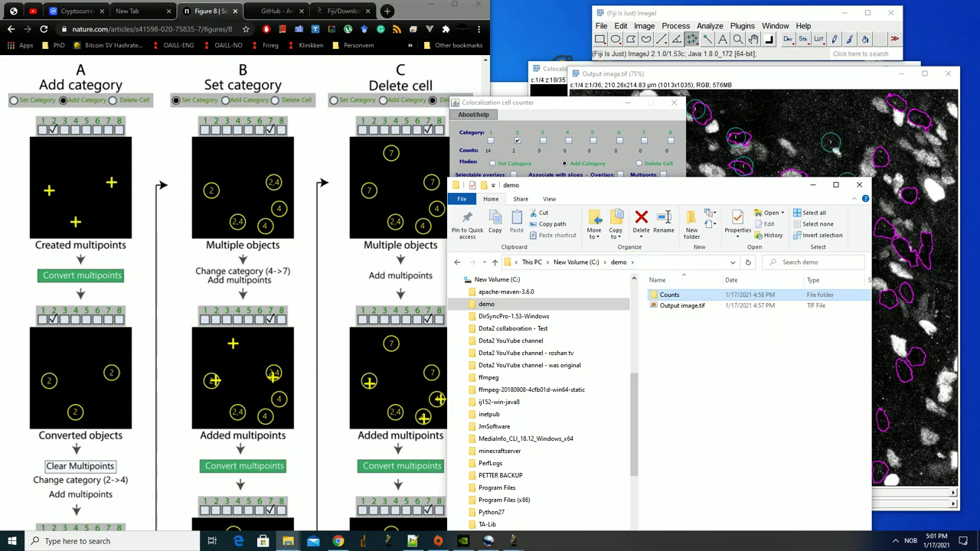
drag(741, 192, 800, 191)
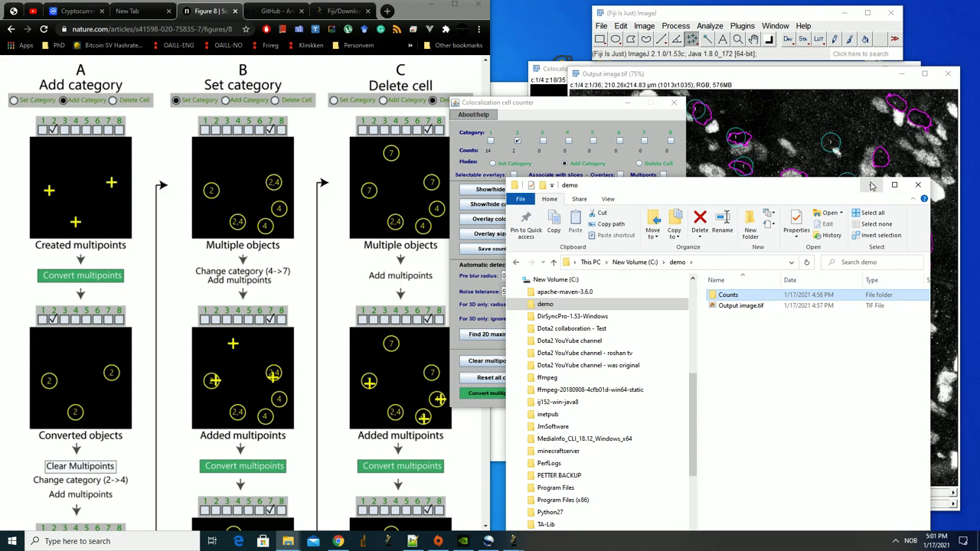
click(871, 186)
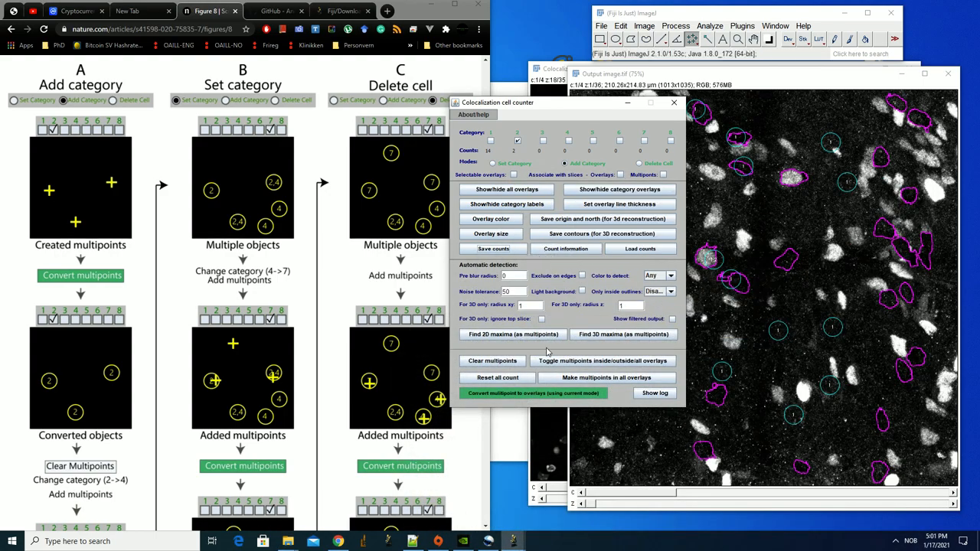
Reset all counts in the cell counter and load the saved counts back onto the output image.
click(515, 379)
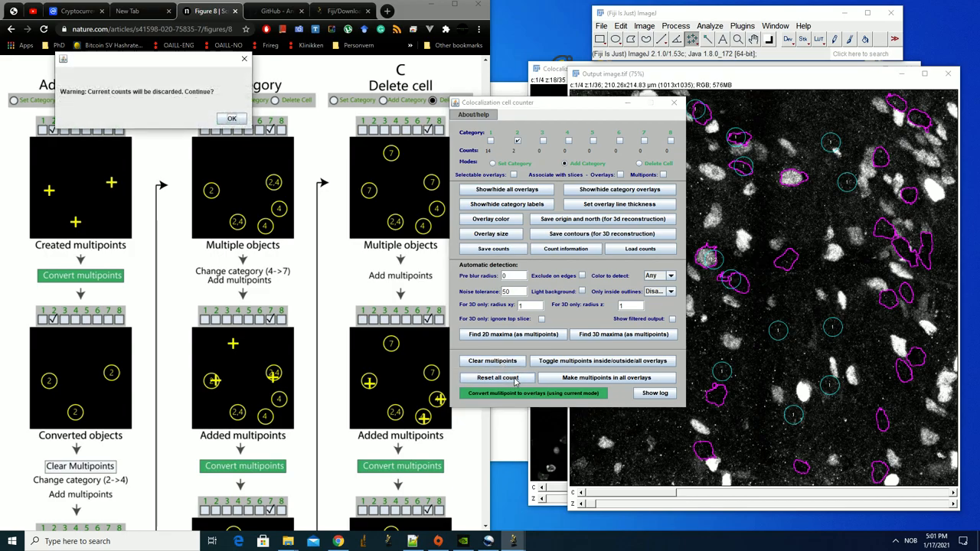
click(232, 118)
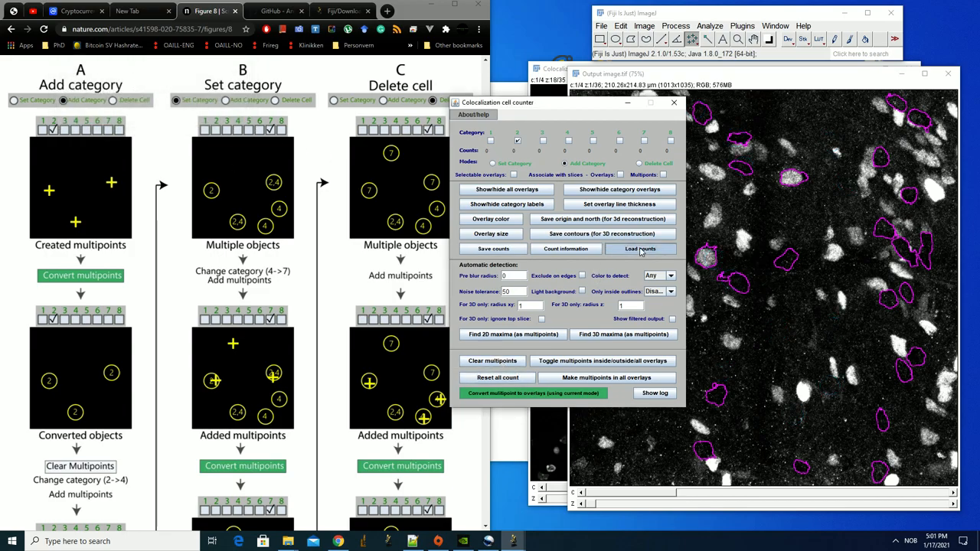
click(231, 118)
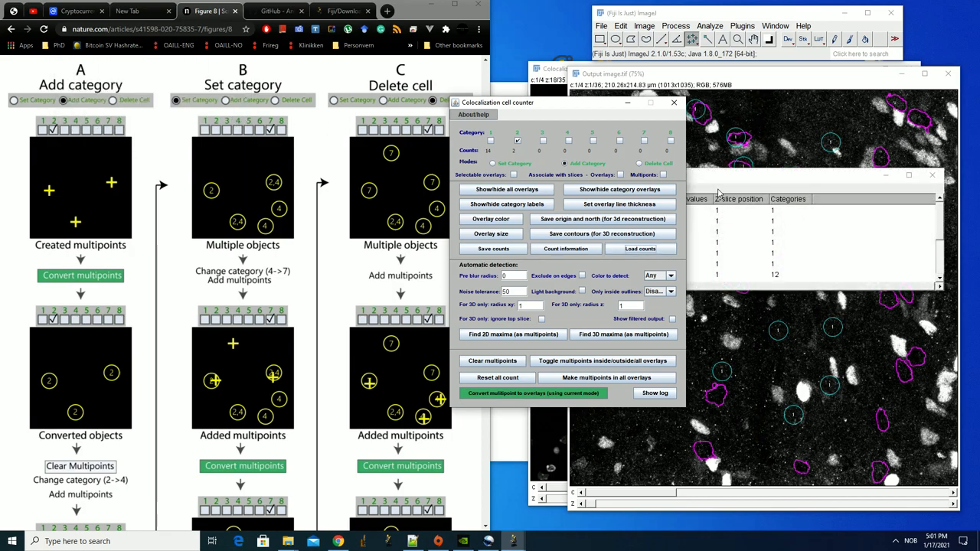
Close the Results table without saving its measurements and move the cell counter clear of the output image.
drag(837, 180, 614, 165)
click(709, 160)
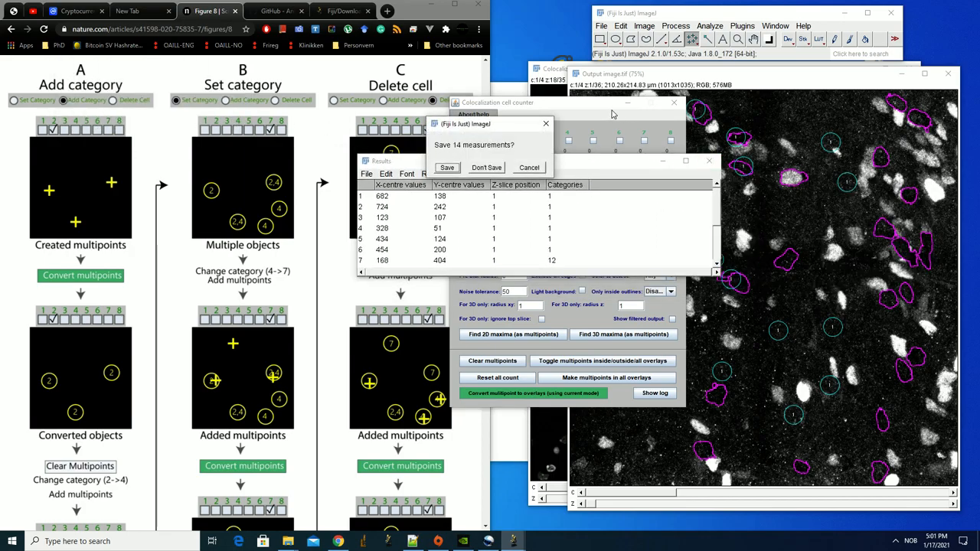
click(492, 167)
drag(498, 102, 307, 94)
Turn on slice association for multipoints and place two category 2 multipoints on the first slice, near the middle of the output image.
click(729, 80)
scroll(672, 271, down, 6)
scroll(673, 271, up, 6)
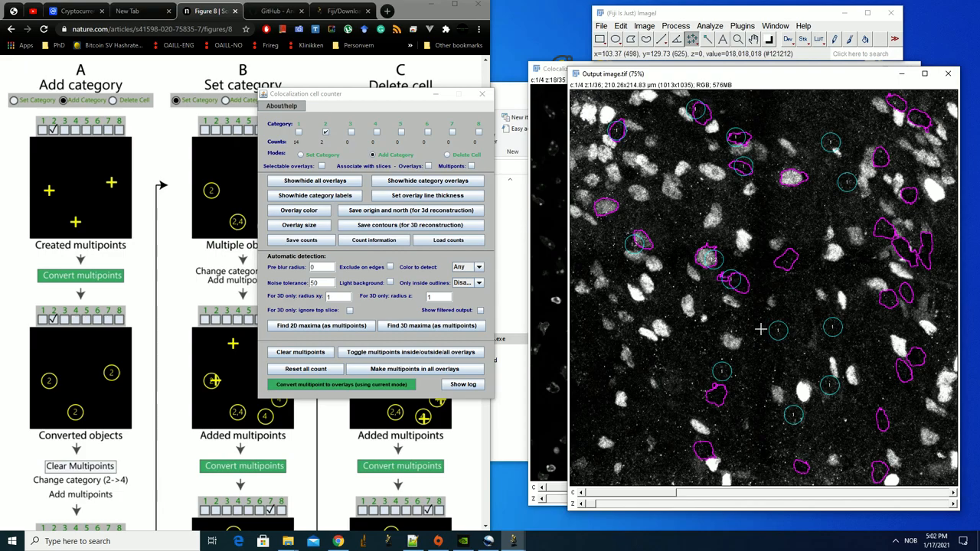
drag(588, 504, 670, 504)
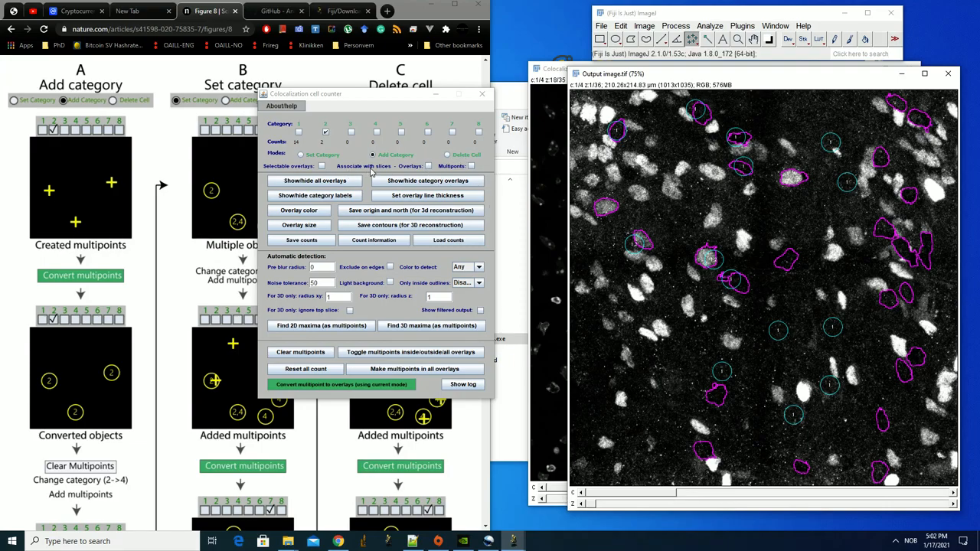
click(471, 167)
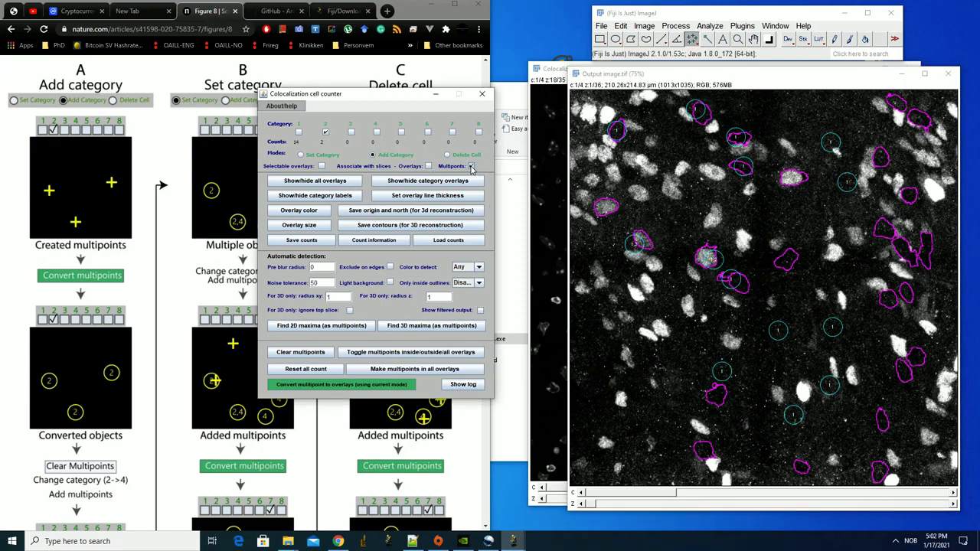
click(689, 214)
click(749, 223)
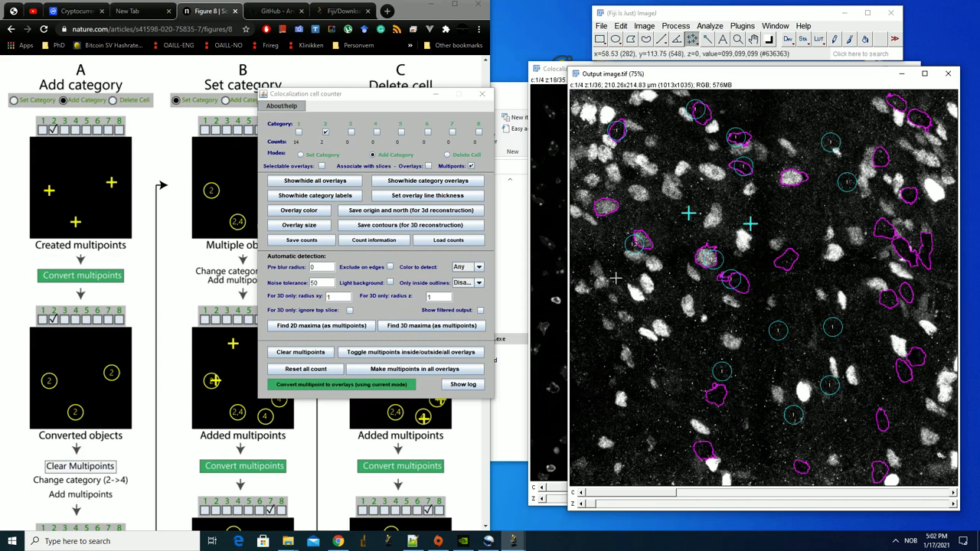
Place further multipoints around the image centre on deeper slices and check which ones each slice shows.
scroll(783, 277, up, 10)
click(761, 236)
click(717, 201)
scroll(727, 230, up, 3)
scroll(727, 231, down, 15)
scroll(727, 230, up, 16)
scroll(727, 231, down, 5)
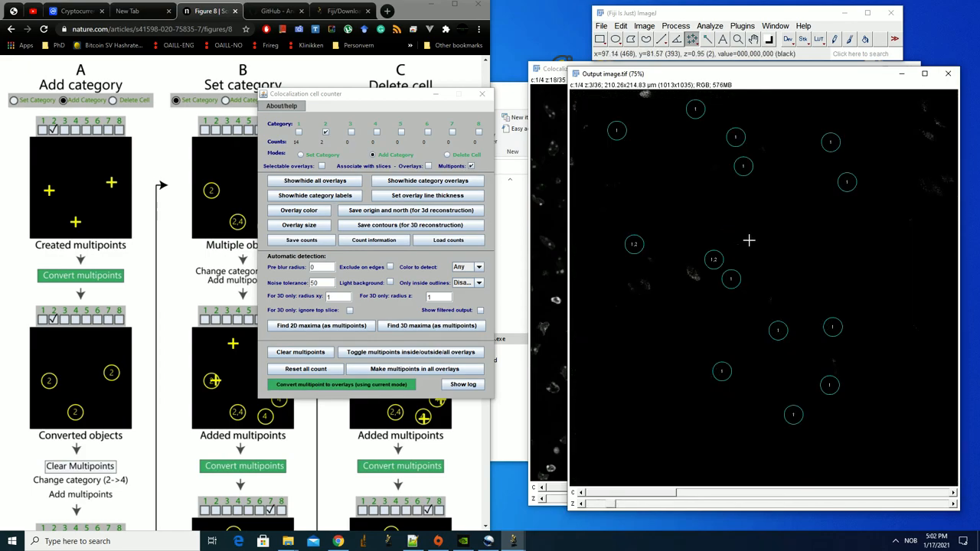
scroll(796, 230, up, 6)
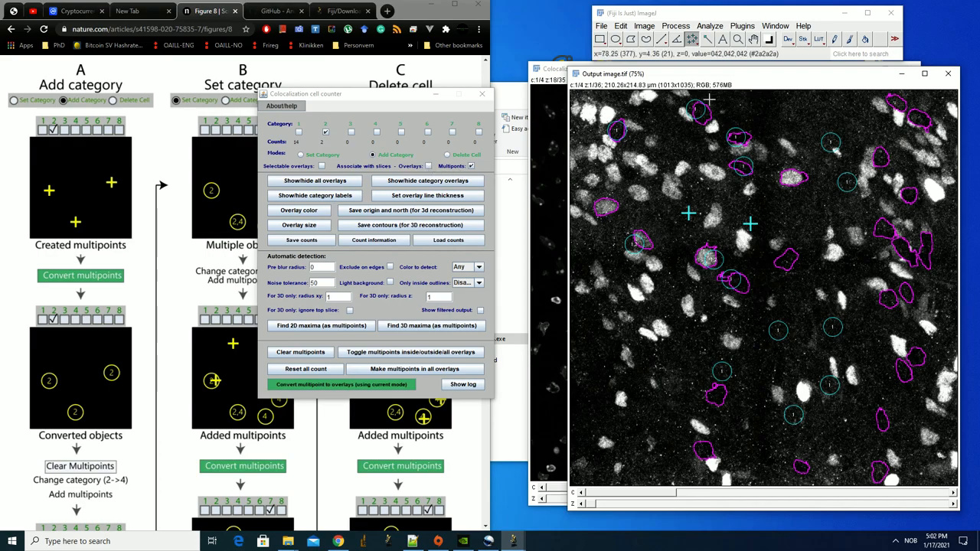
Turn slice association on for overlays and off for multipoints, checking the effect on the first few slices.
click(429, 167)
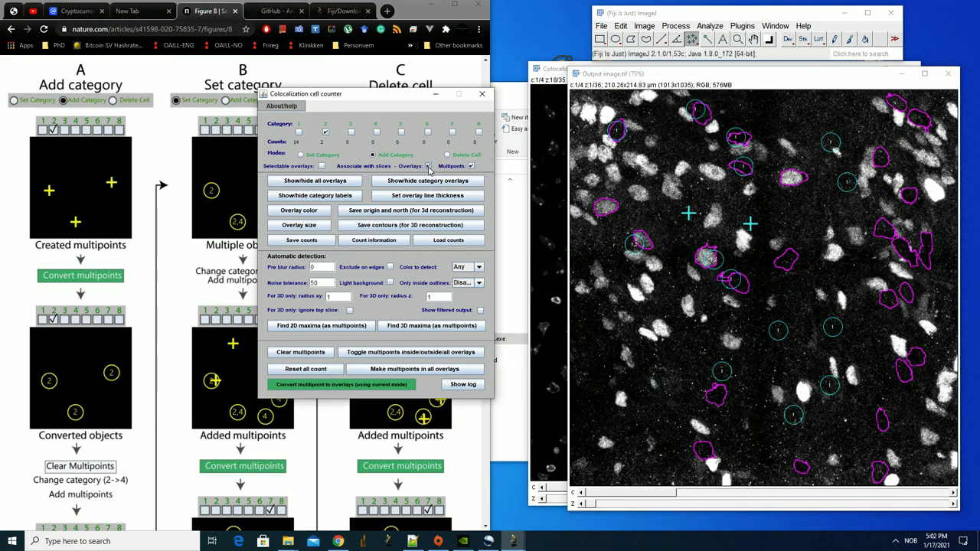
scroll(771, 244, down, 2)
scroll(771, 244, up, 2)
click(471, 167)
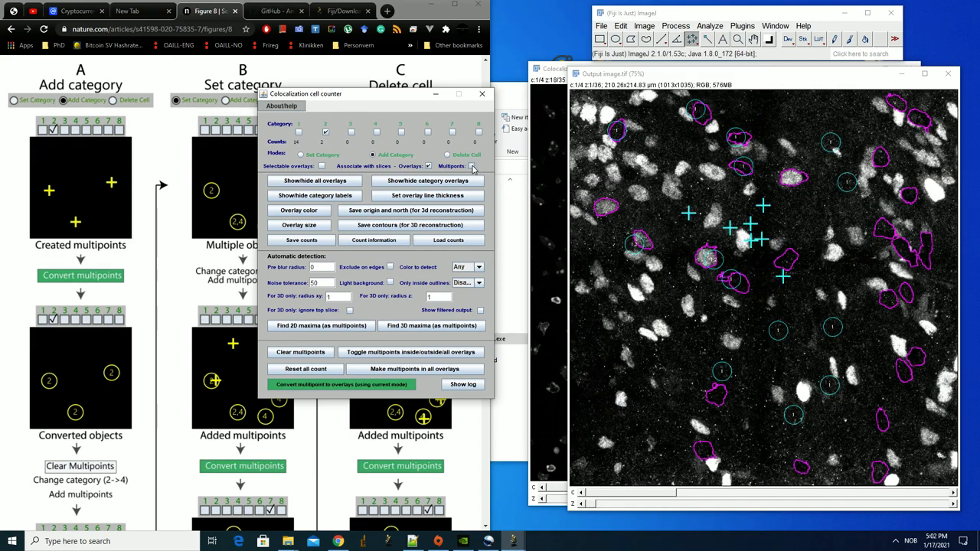
scroll(778, 197, down, 2)
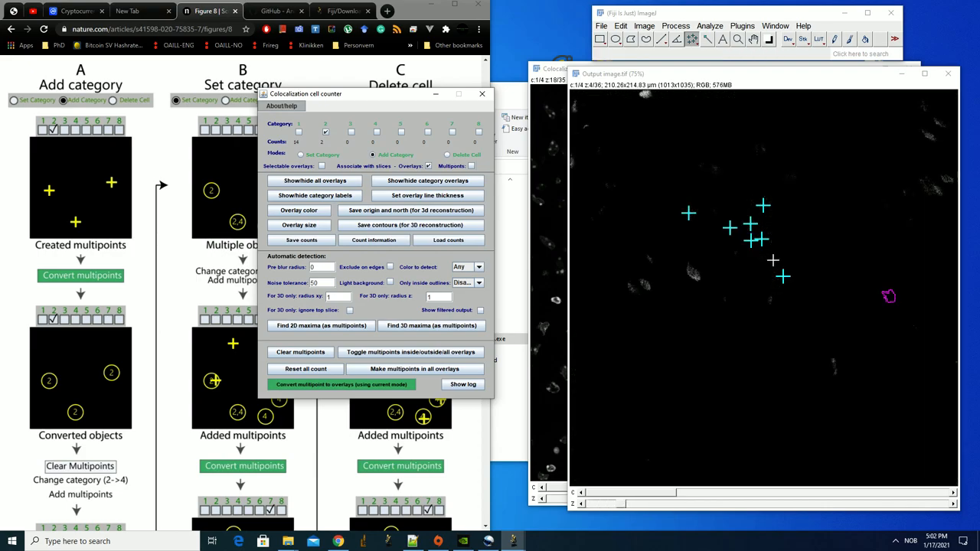
scroll(778, 197, up, 2)
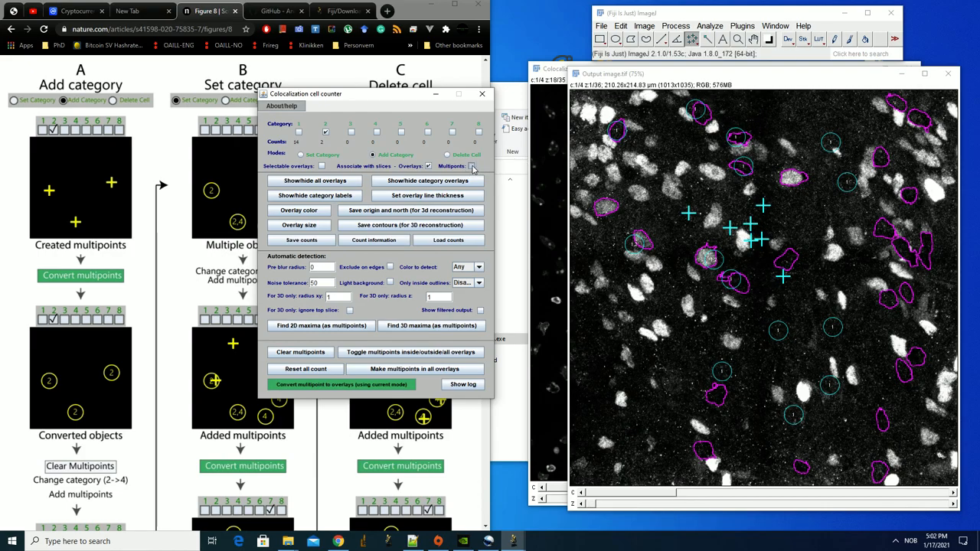
Compare the multipoints with slice association on and off, leaving it disabled for both multipoints and overlays.
click(472, 167)
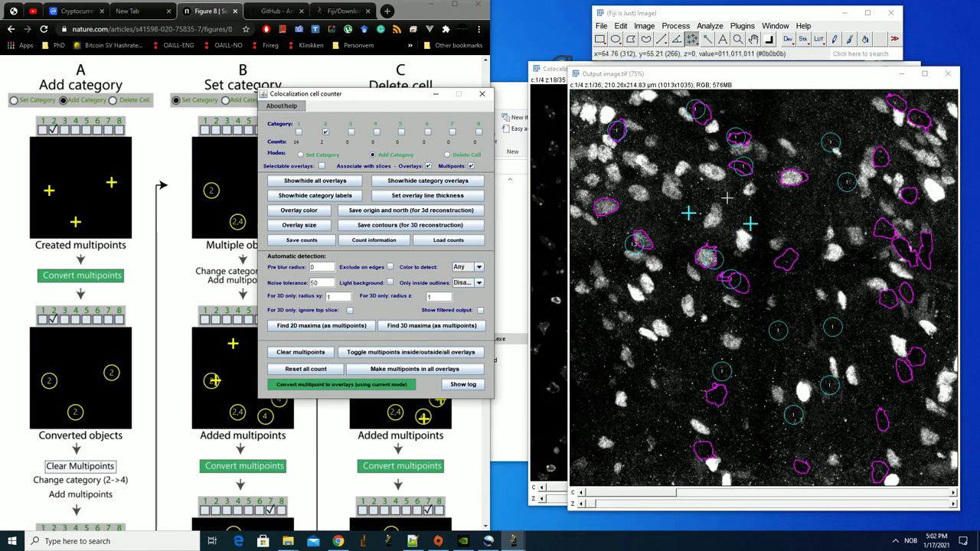
click(472, 167)
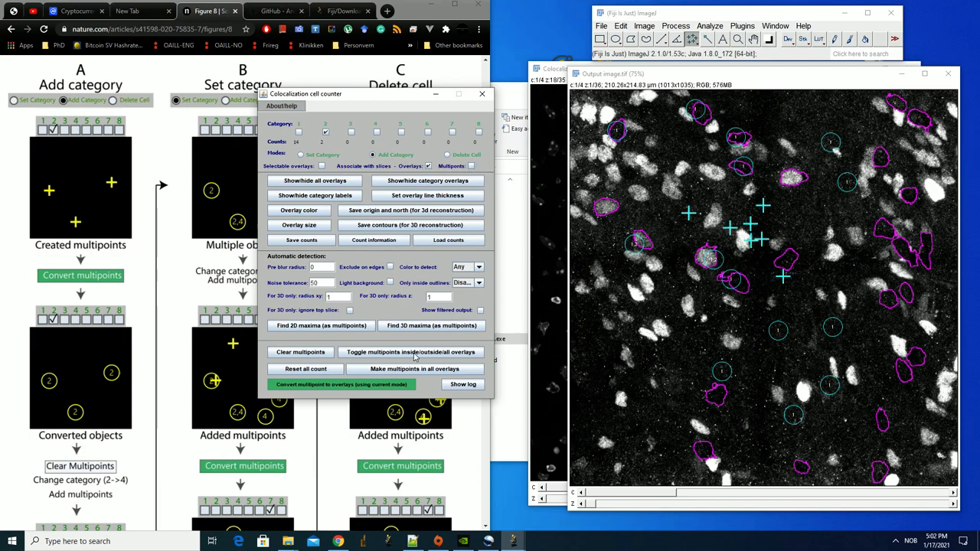
click(471, 167)
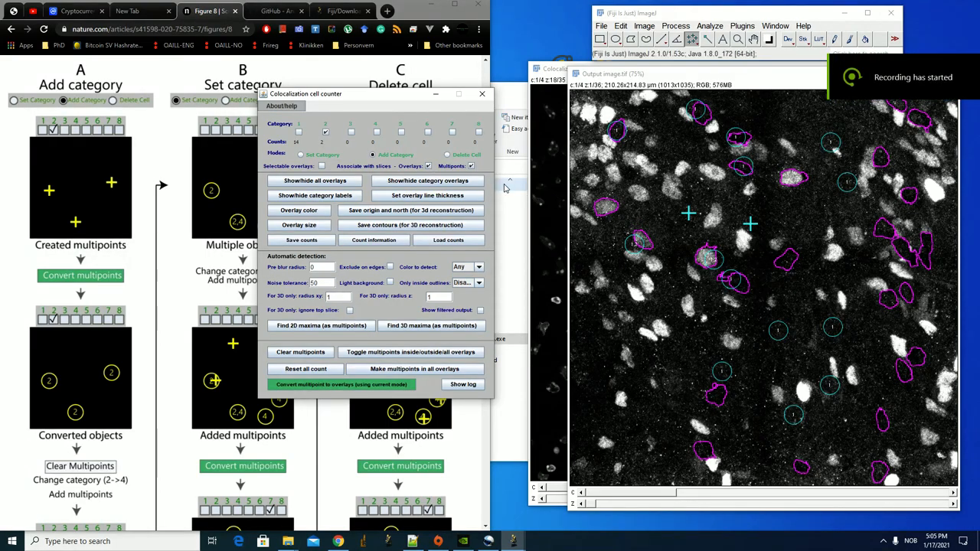
click(471, 167)
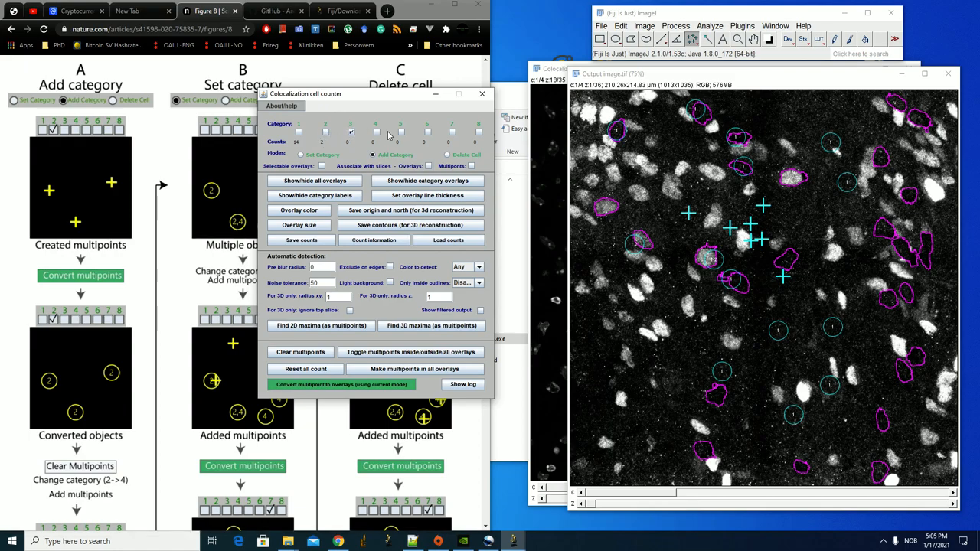
Convert the multipoints to overlays in categories 3, 5 and 8, clear the multipoints, and switch to Set Category mode.
click(478, 132)
click(396, 385)
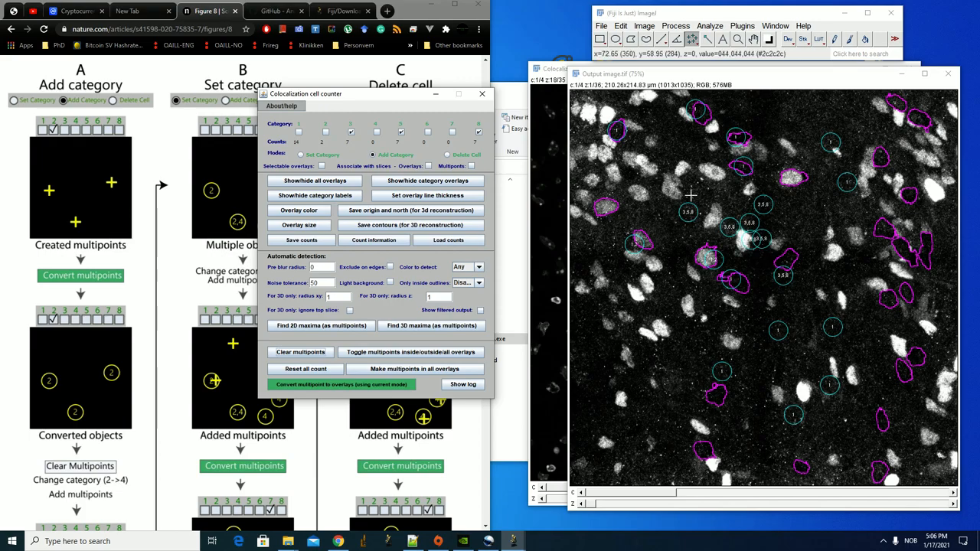
click(323, 155)
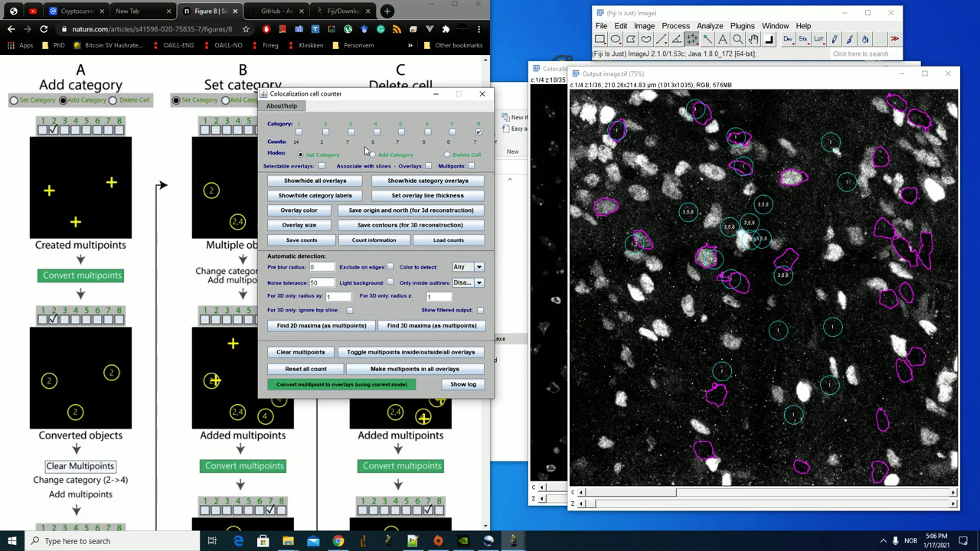
Mark two existing overlays with multipoints, convert them to category 8 only using Set Category mode, and clear the multipoints.
click(618, 130)
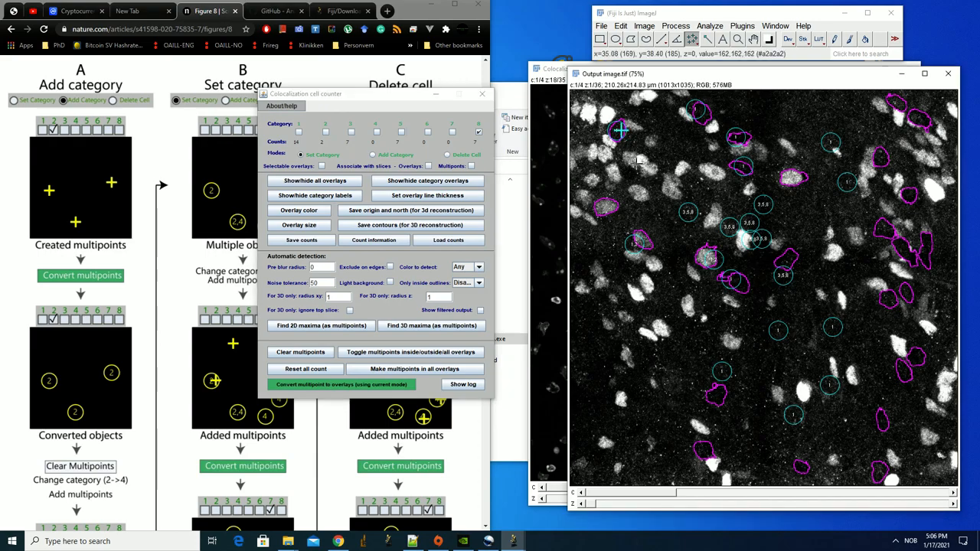
click(688, 208)
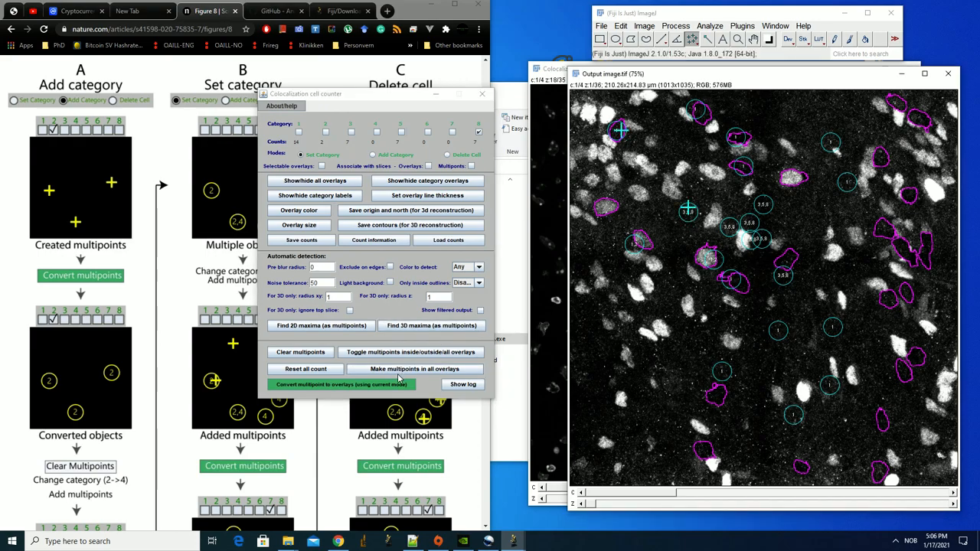
click(481, 132)
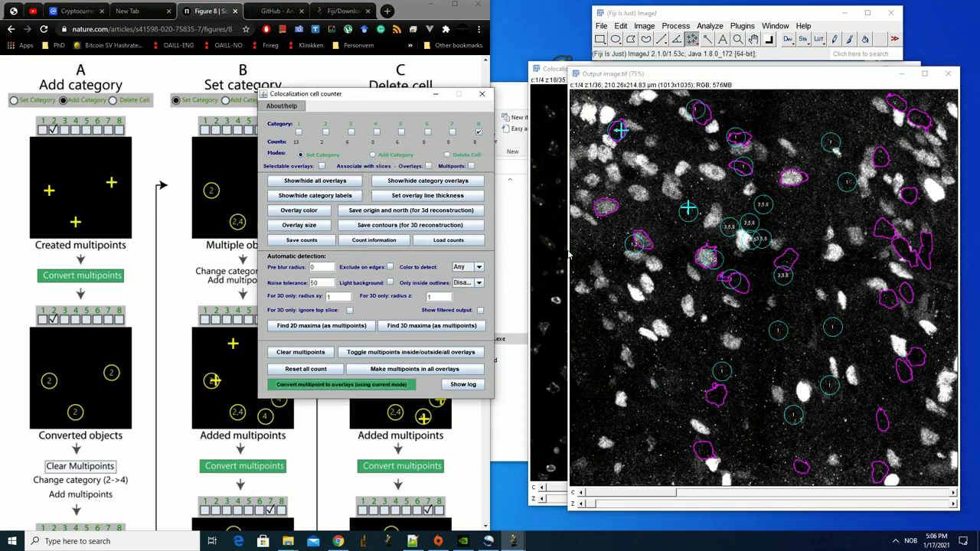
click(301, 352)
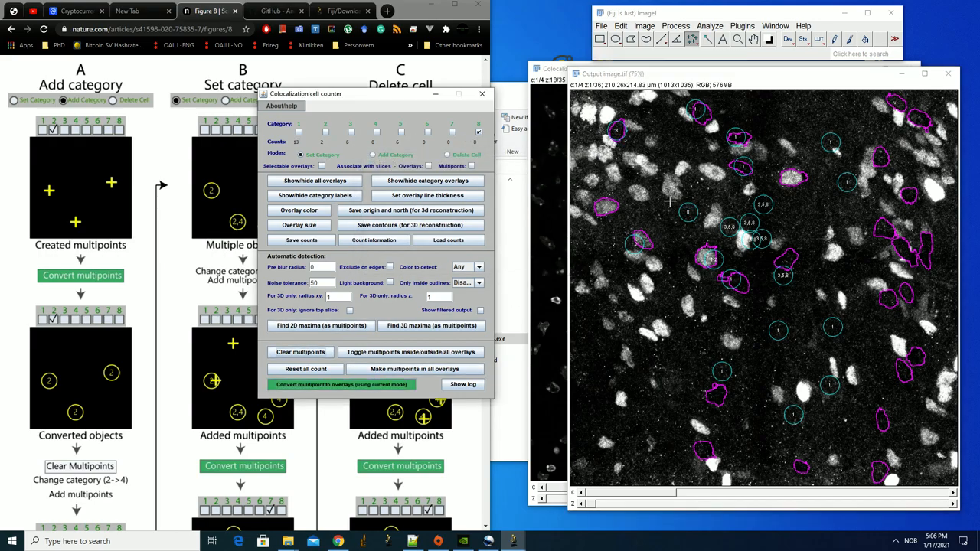
Save the current counts and reset all counts.
click(321, 243)
click(500, 180)
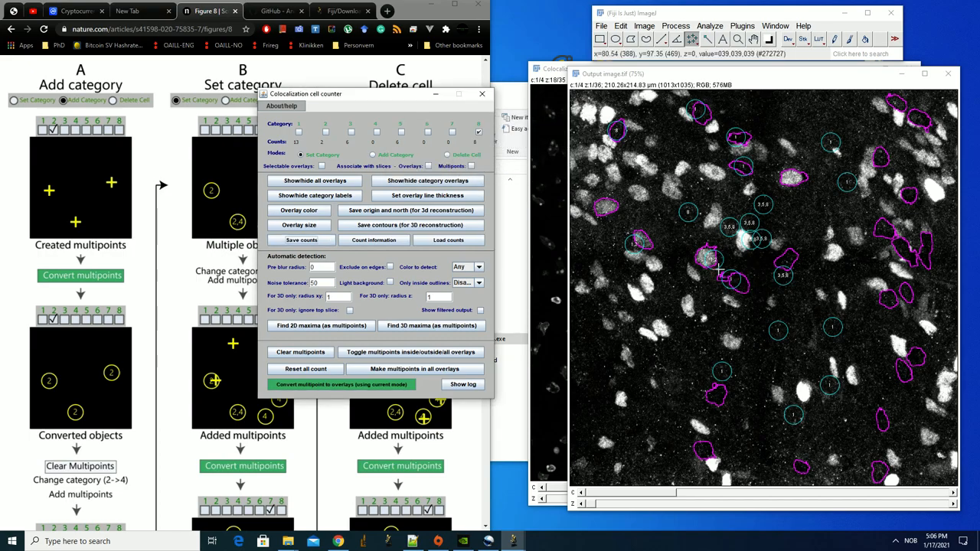
click(315, 354)
click(244, 120)
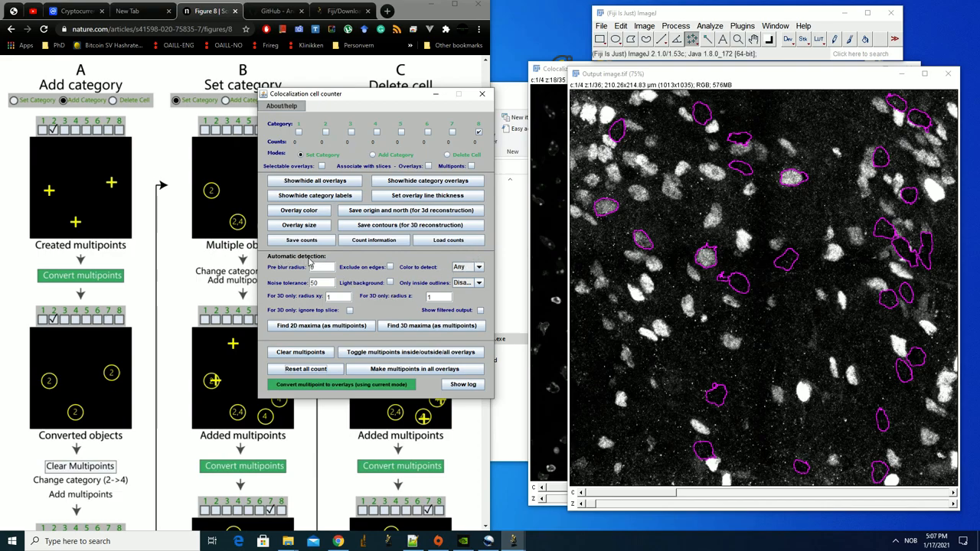
Find 2D maxima as multipoints only inside magenta outlines, using pre blur radius 5 and noise tolerance 5.
double_click(320, 268)
click(471, 288)
click(465, 348)
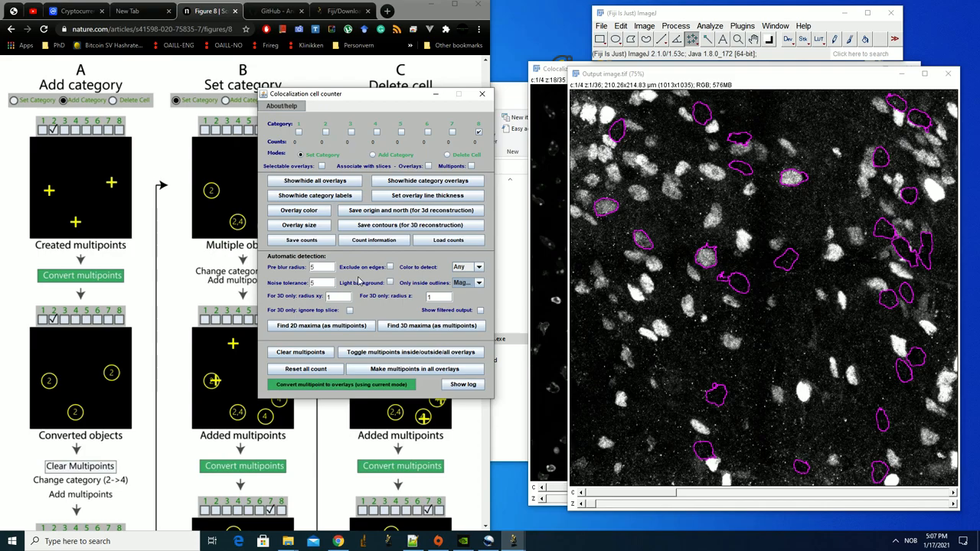
click(330, 327)
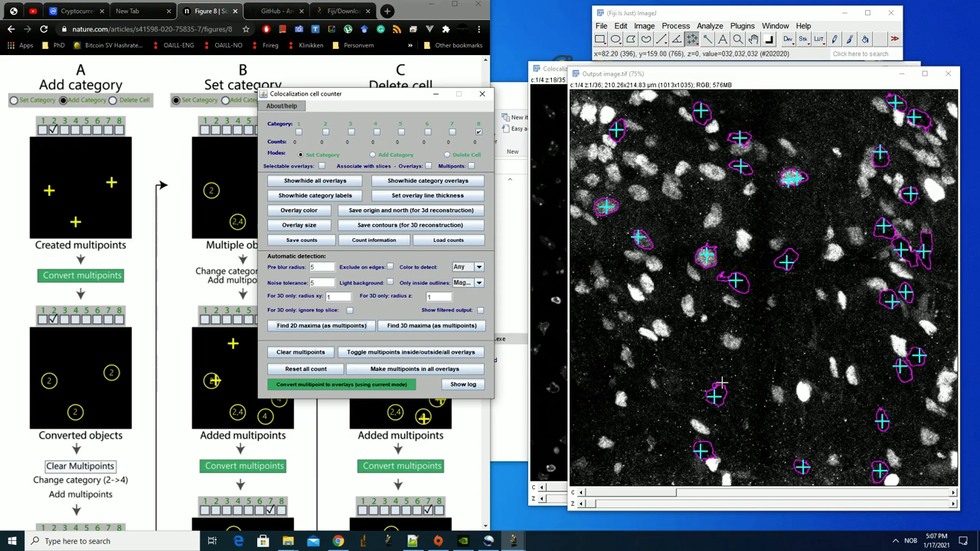
Shift the multipoint in the elongated outline near the image's right edge downward, add a second above it, and check both through the slices.
click(798, 183)
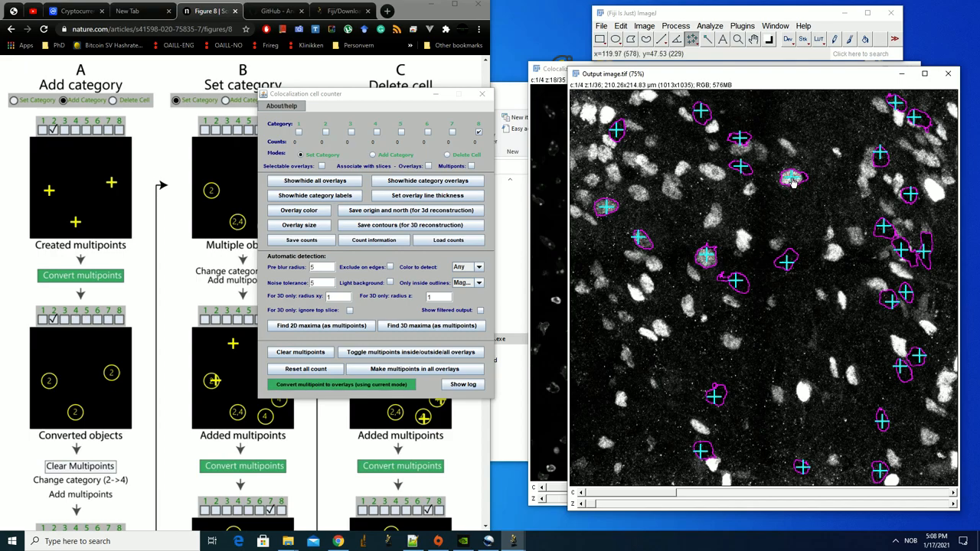
drag(924, 252, 926, 259)
click(928, 240)
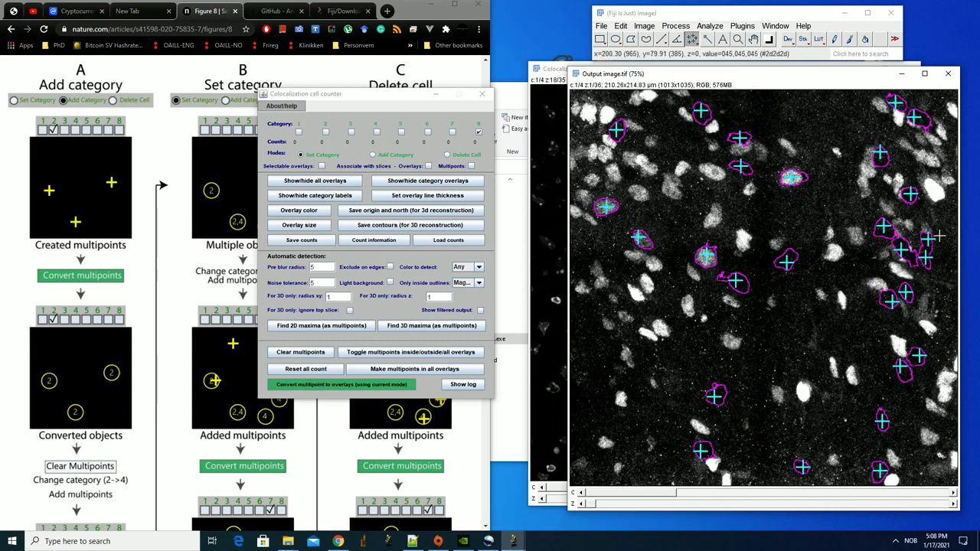
scroll(902, 278, down, 1)
scroll(902, 279, down, 18)
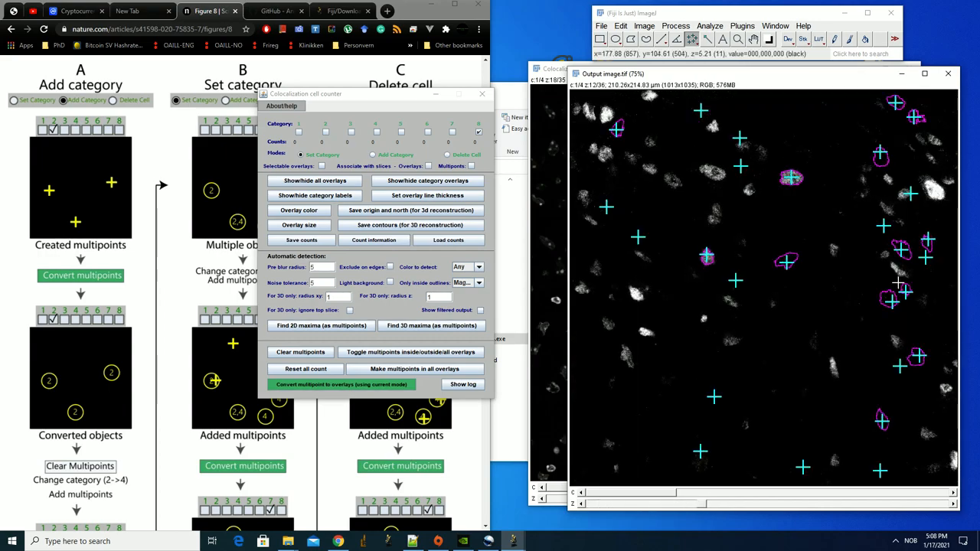
scroll(898, 283, down, 5)
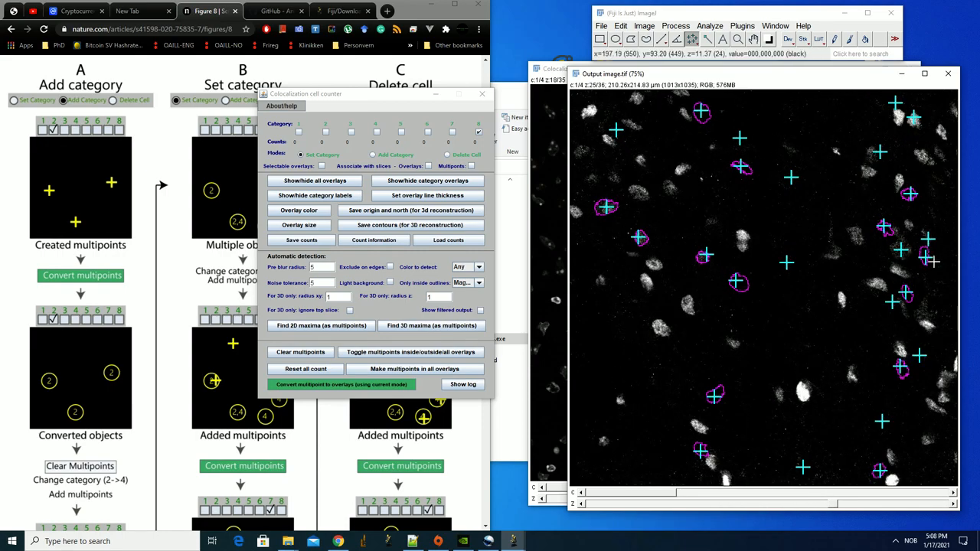
scroll(932, 257, up, 20)
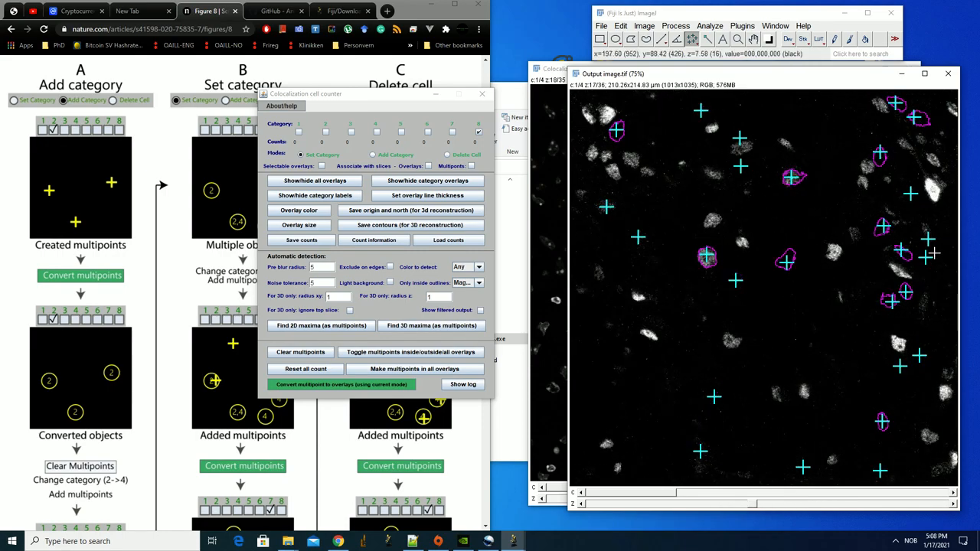
scroll(929, 255, up, 1)
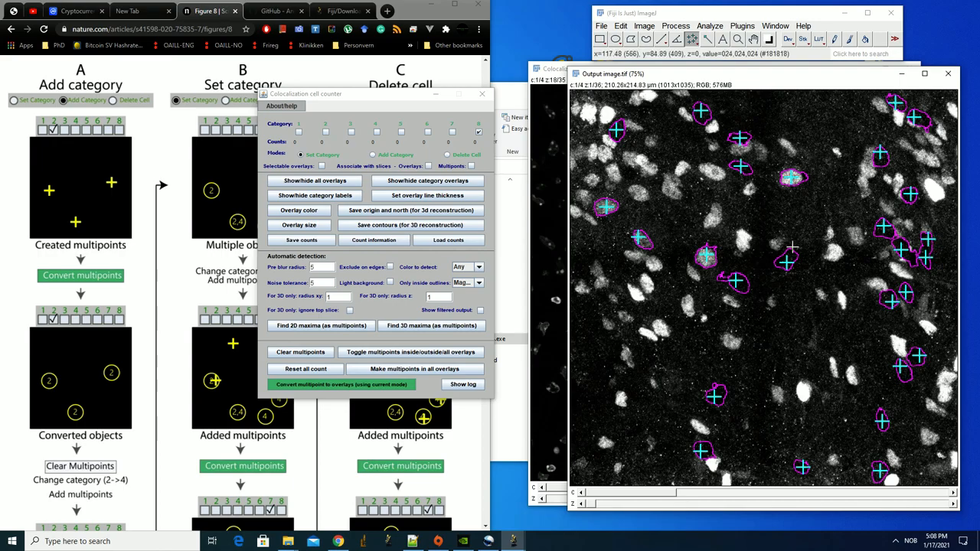
Convert the detected multipoints to overlays in category 1 only, using Add Category mode, and delete the multipoints.
click(476, 133)
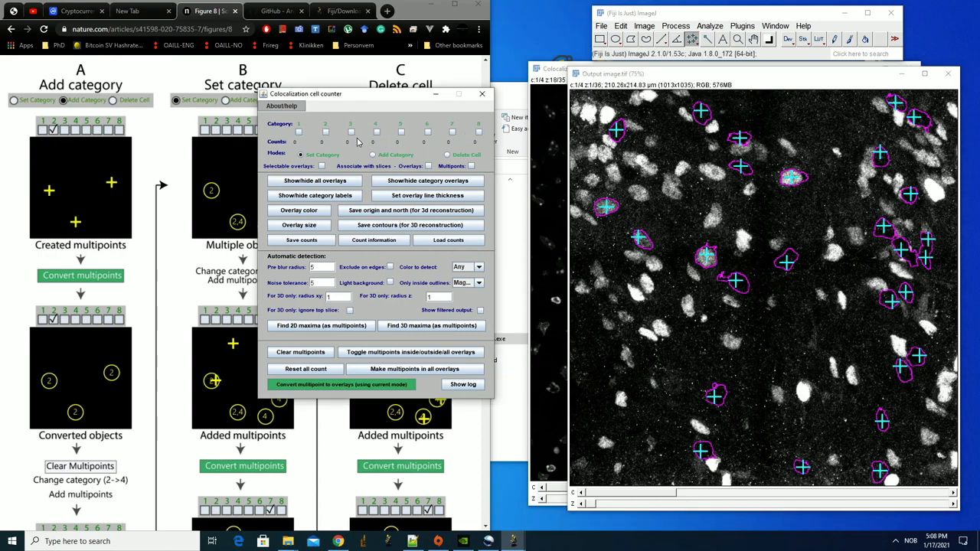
click(300, 133)
click(373, 154)
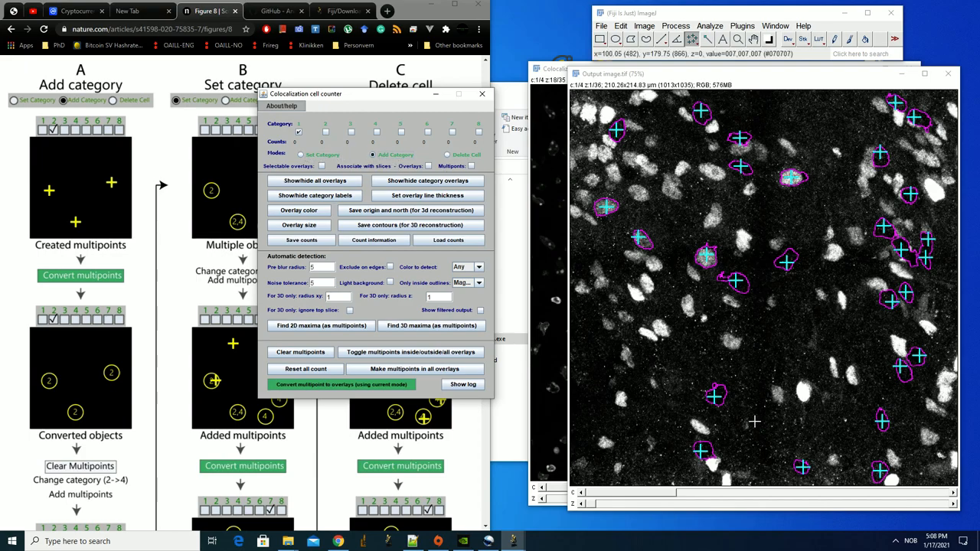
click(354, 388)
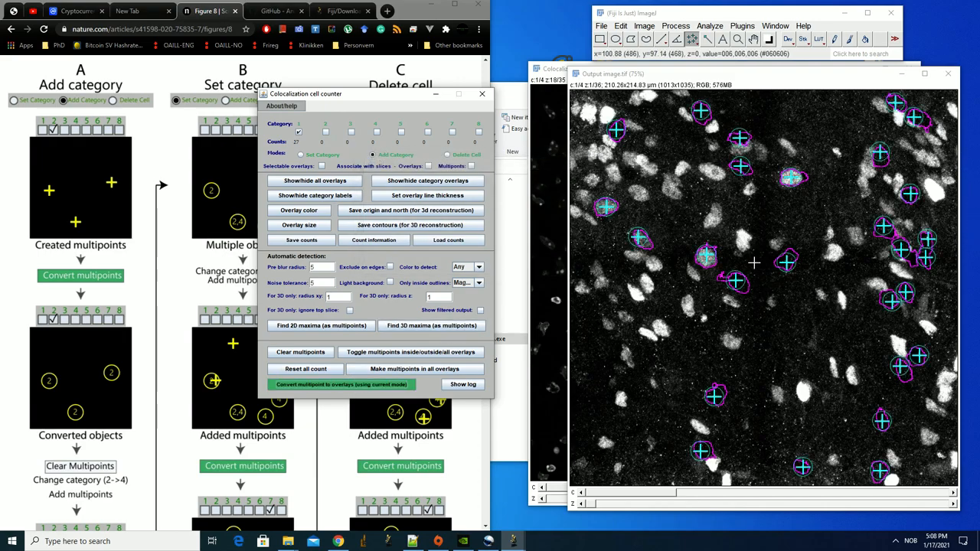
click(310, 352)
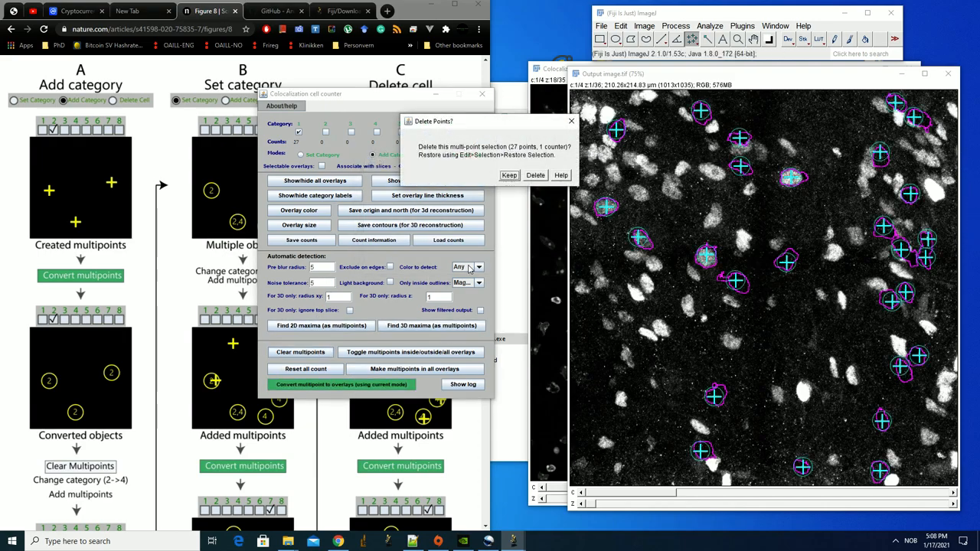
click(536, 176)
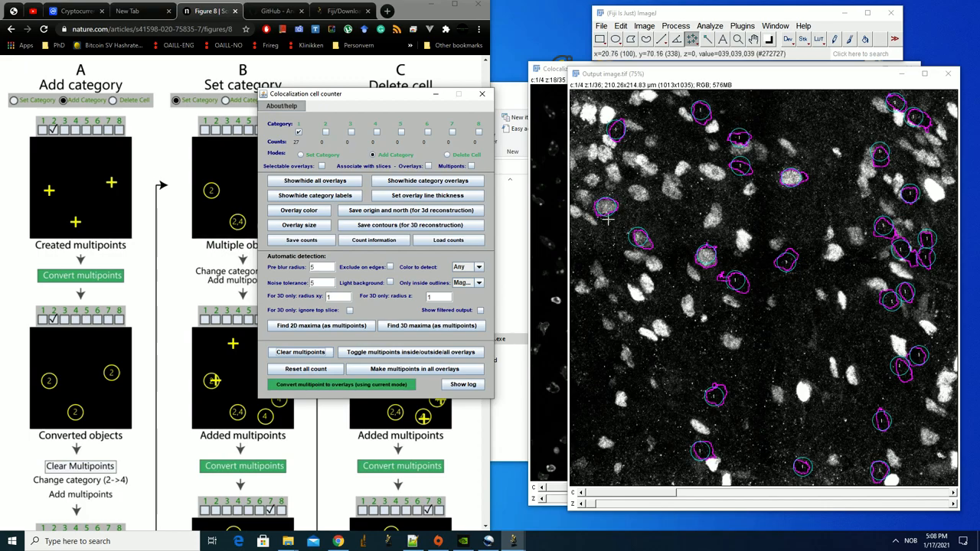
Find 2D maxima inside the magenta outlines with noise tolerance 50, keeping the colour to detect at Any.
mouse_move(645, 497)
mouse_down()
mouse_move(748, 489)
mouse_move(648, 491)
mouse_up()
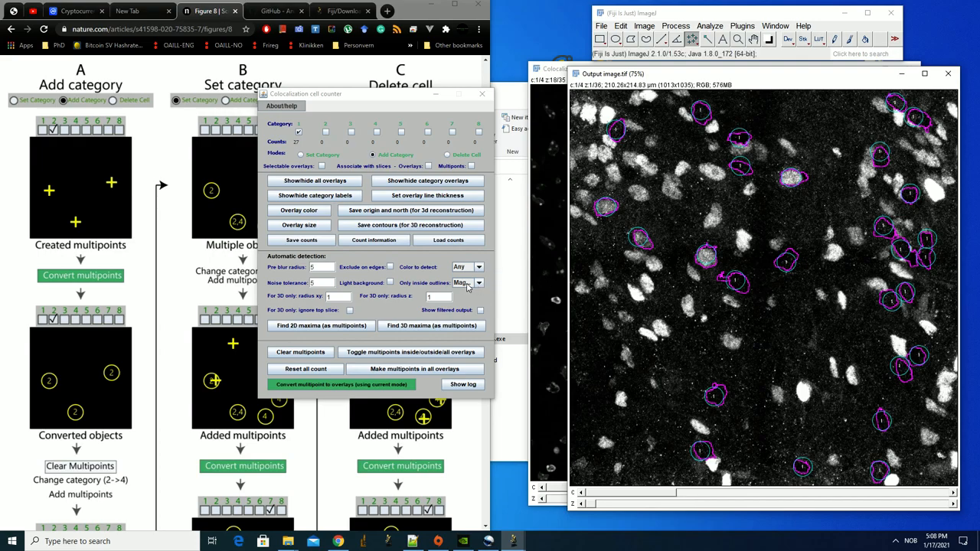
click(478, 267)
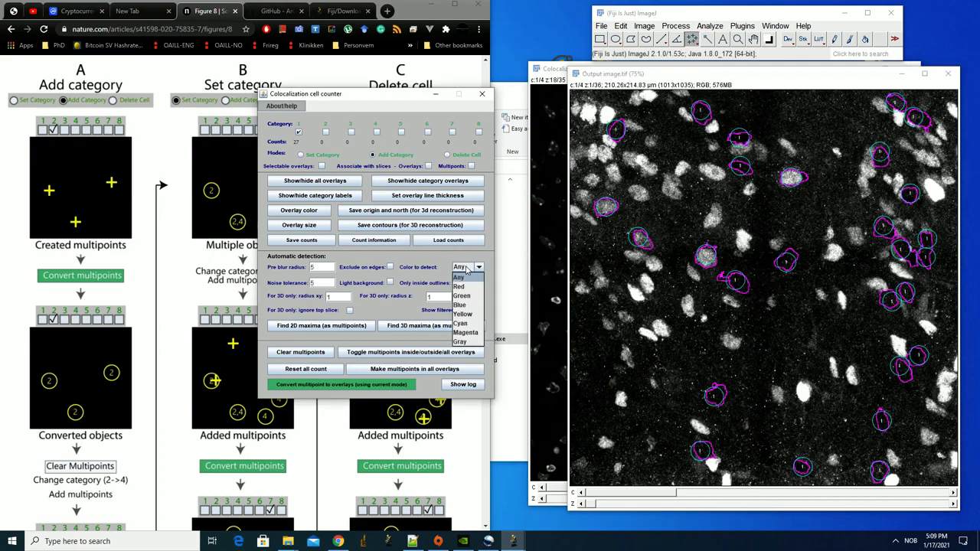
click(463, 277)
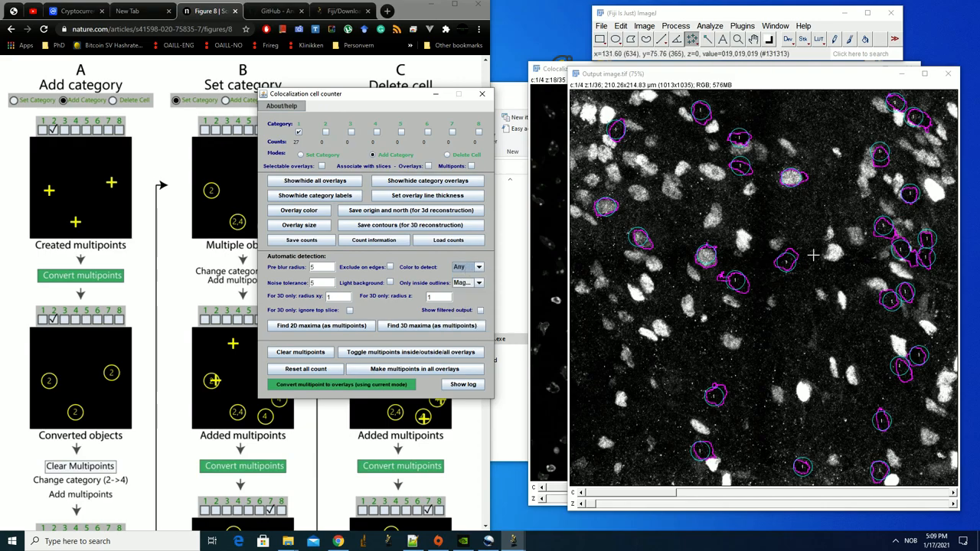
click(327, 282)
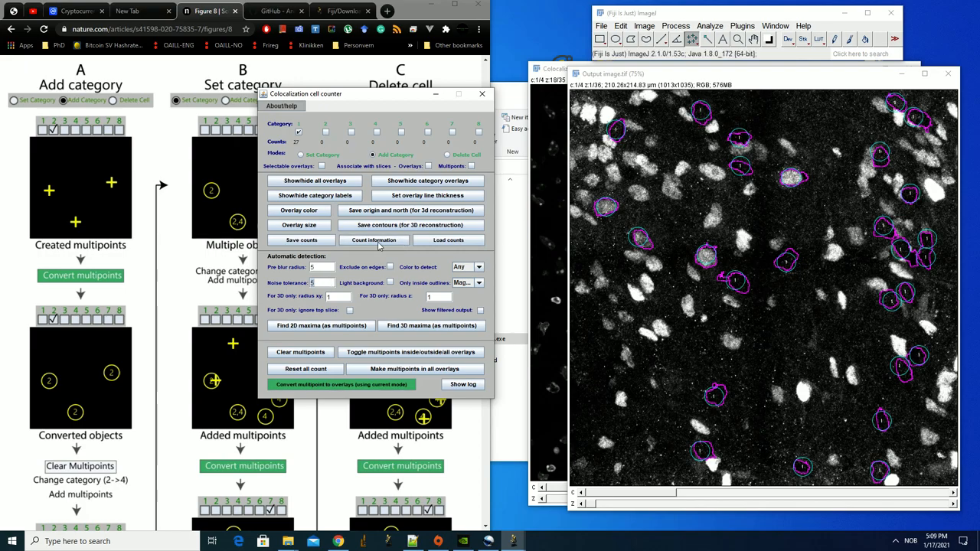
text(0)
click(342, 326)
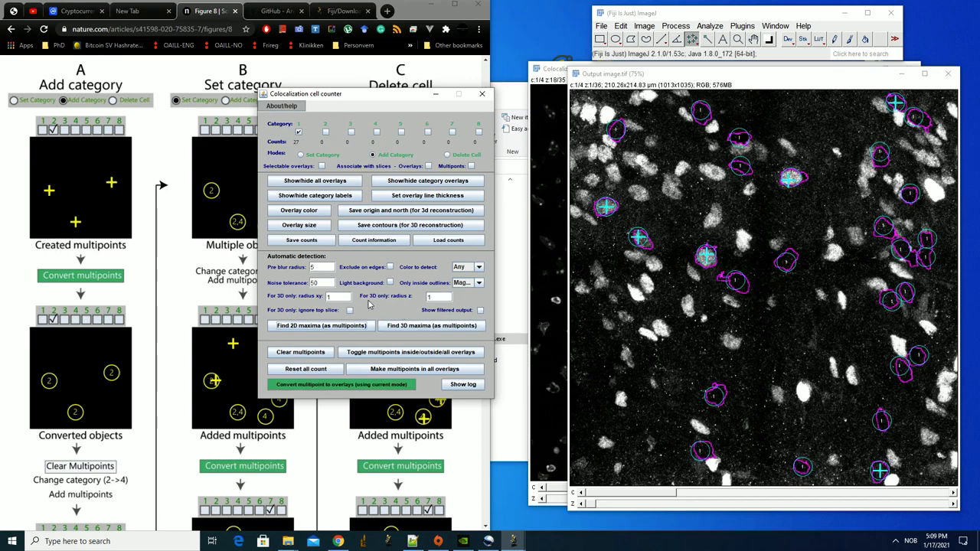
Find 2D maxima with noise tolerance 65, add category 2 to the marked overlays, and clear the multipoints.
drag(323, 285, 291, 289)
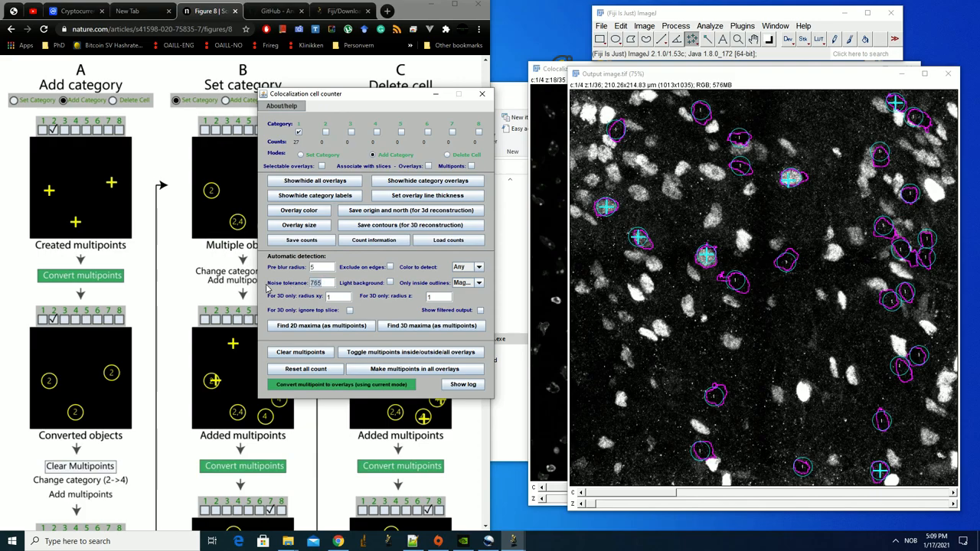
text(65)
click(327, 326)
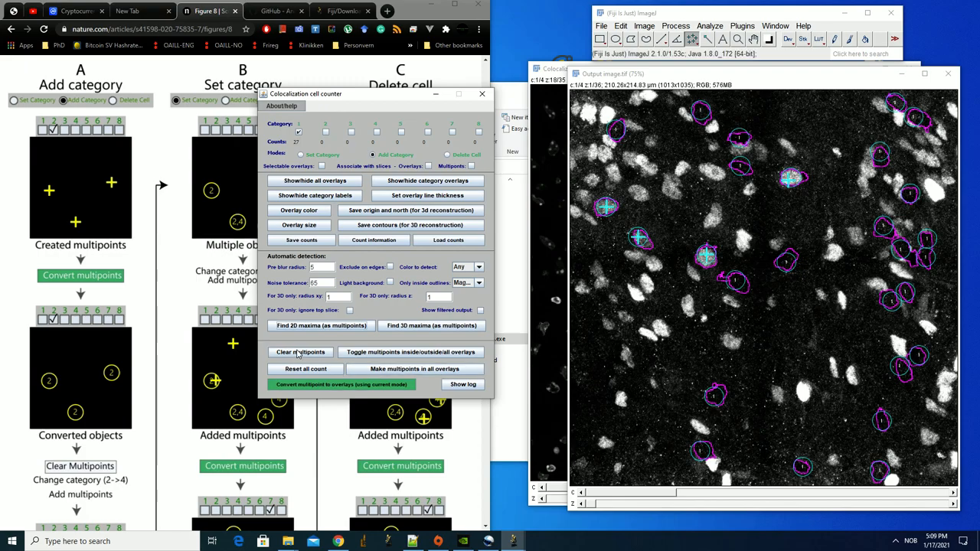
click(325, 132)
click(347, 385)
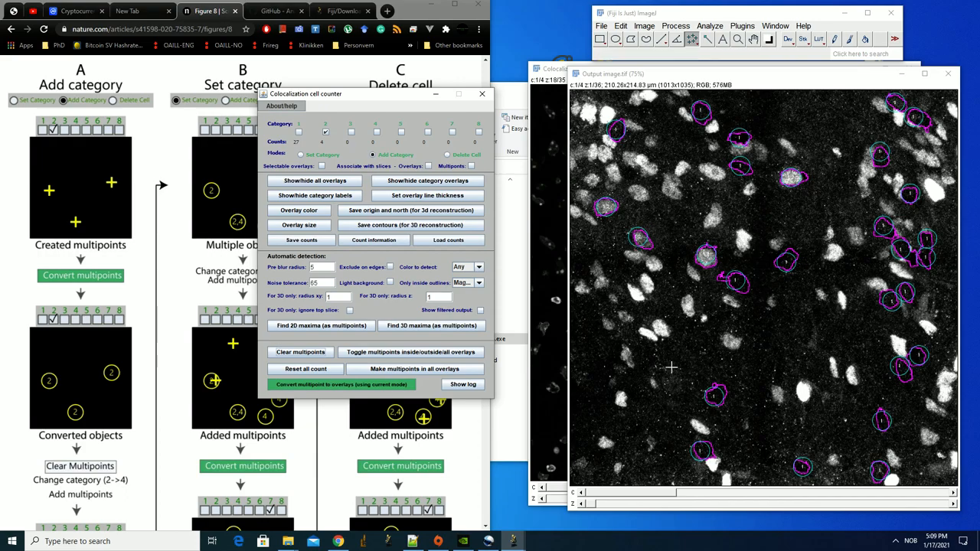
Display channel 2, select category 3, and find 2D maxima inside the magenta outlines with noise tolerance 80.
click(789, 494)
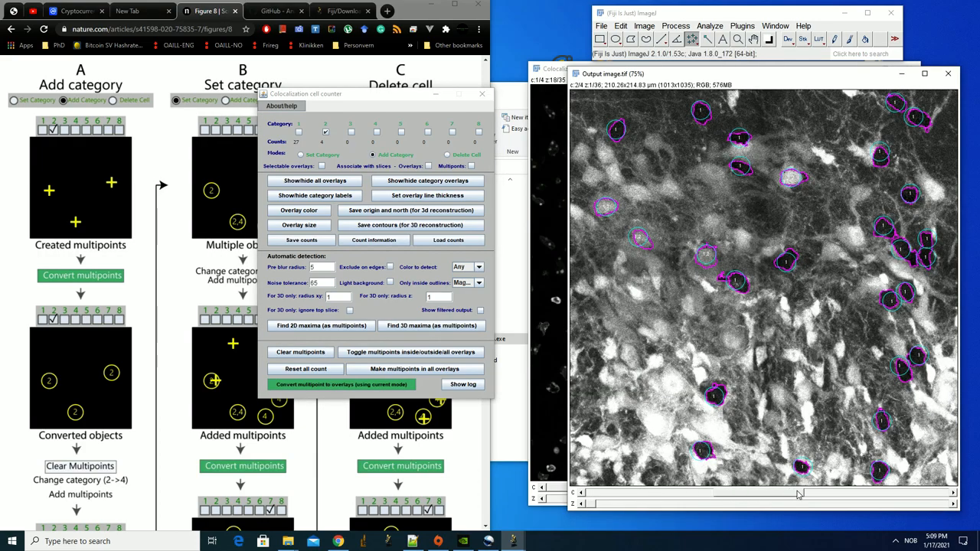
click(352, 133)
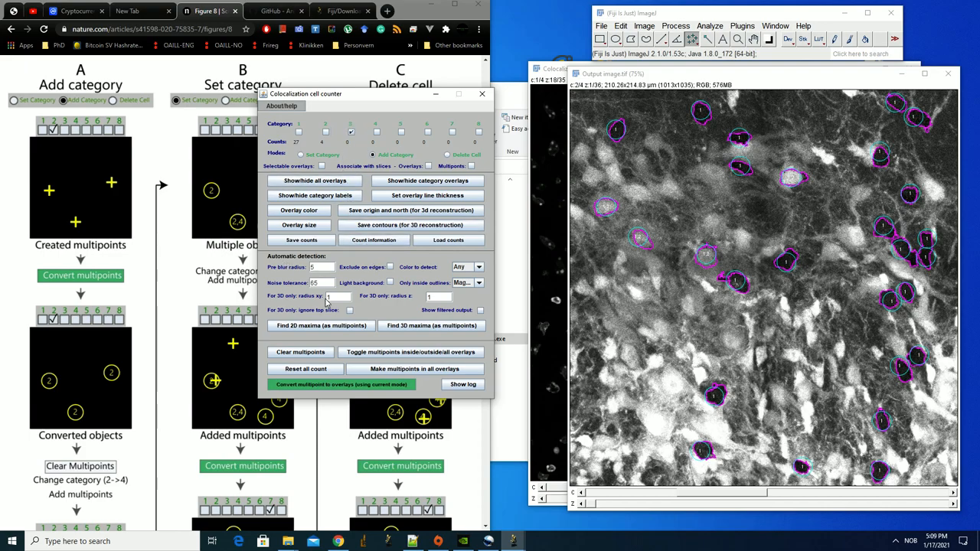
click(329, 326)
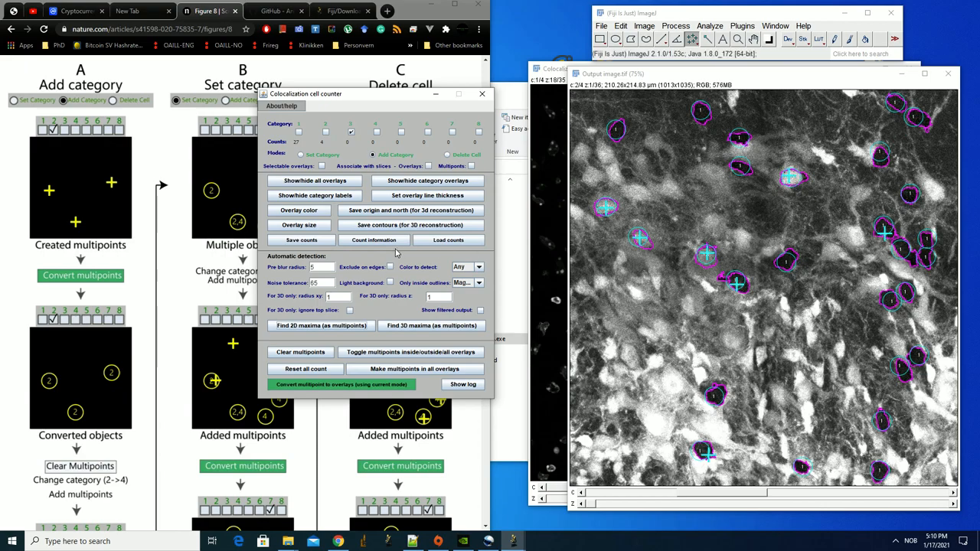
double_click(332, 282)
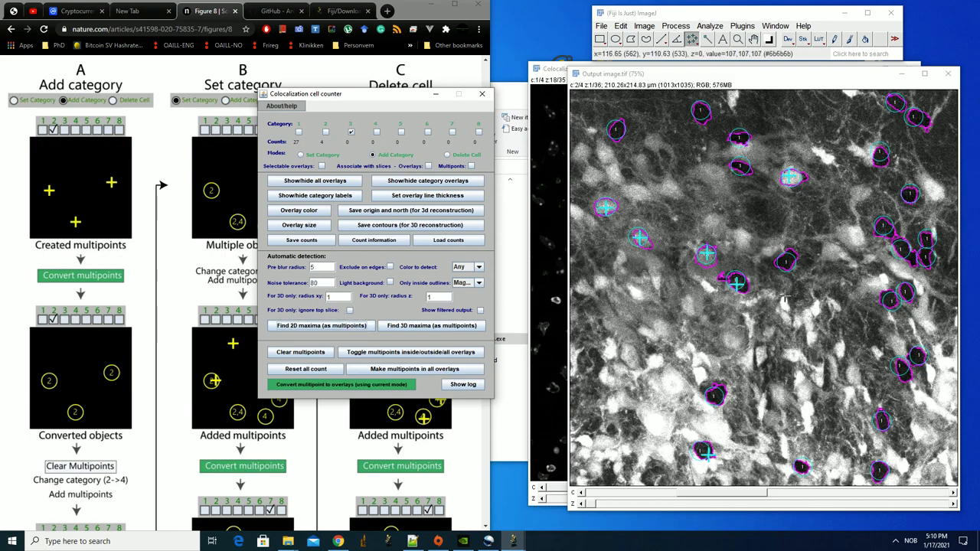
Switch to the browser, return from Figure 8 to the start of the article, and highlight "semi-automatic" in its title.
click(484, 440)
scroll(479, 429, down, 3)
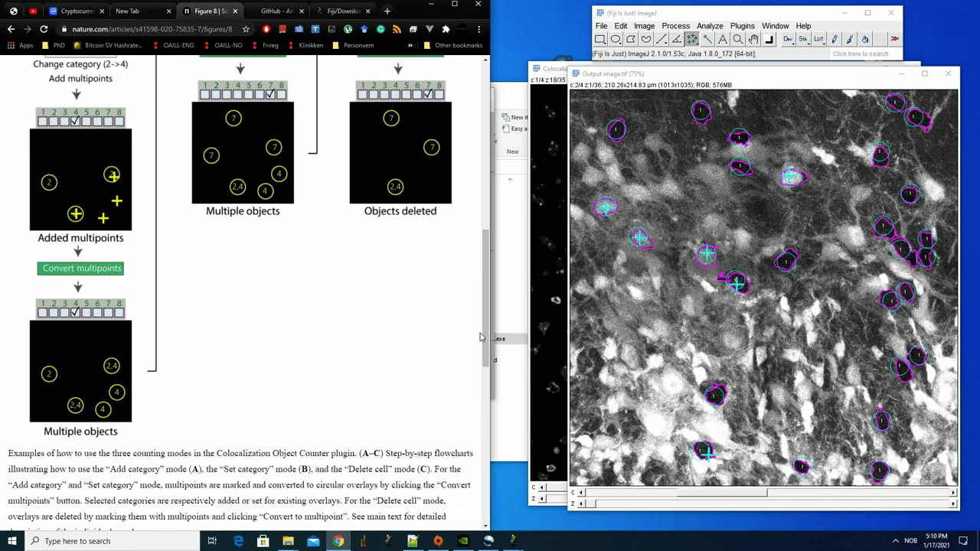
click(11, 29)
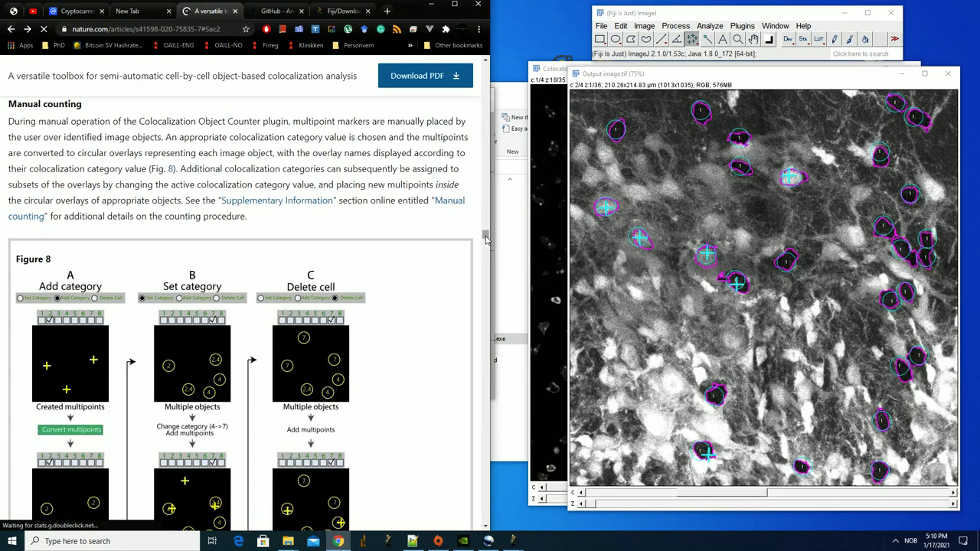
drag(495, 58, 502, 46)
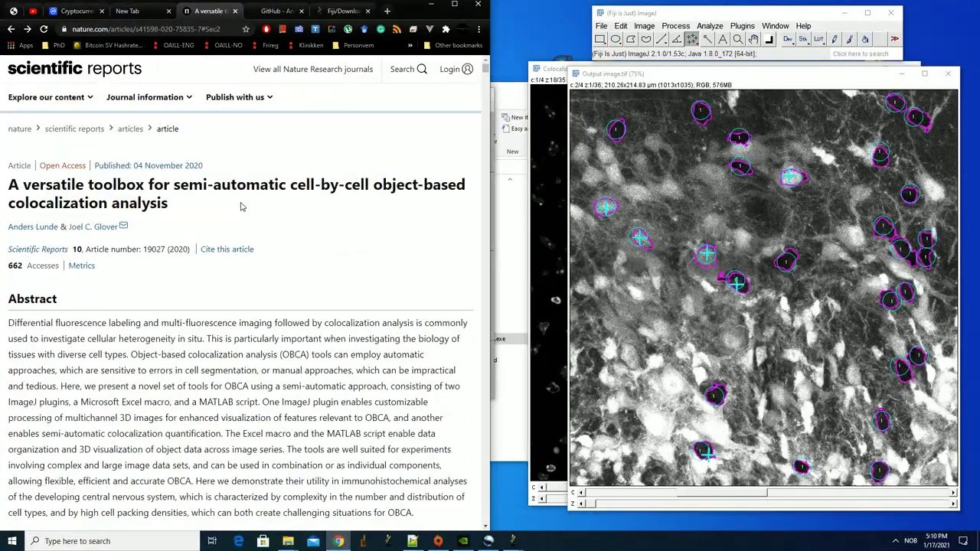
drag(175, 187, 292, 188)
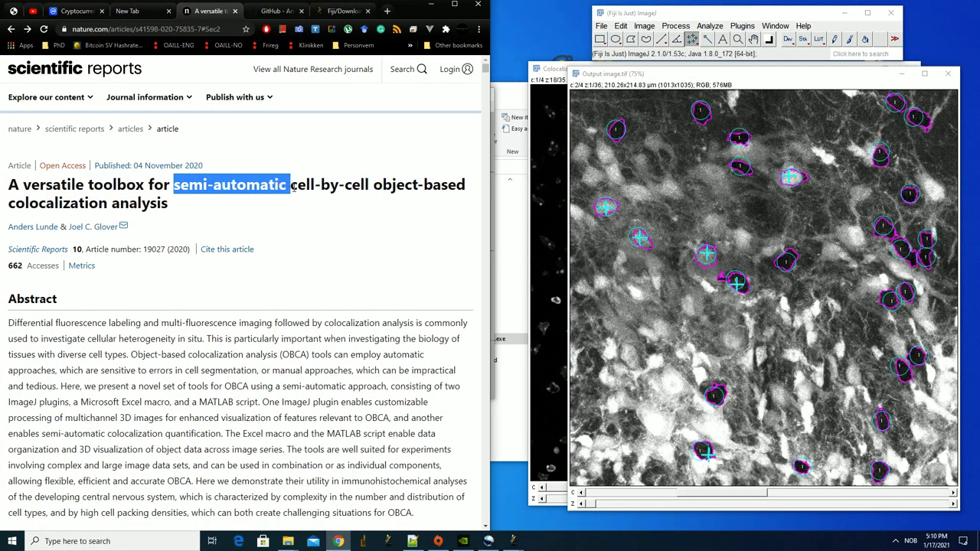
Return to the cell counter and delete the two multipoints on dark cells without channel 2 labelling.
click(513, 542)
click(589, 494)
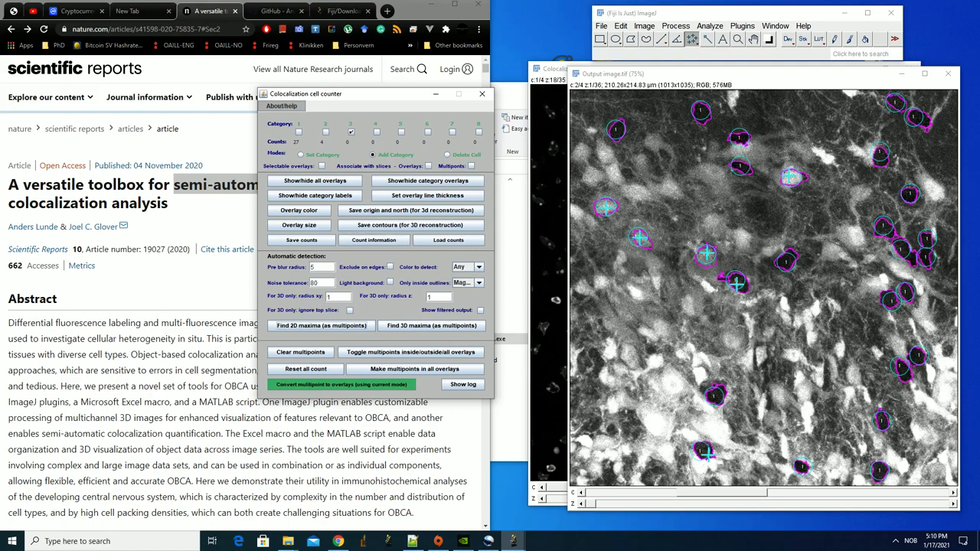
drag(739, 287, 726, 276)
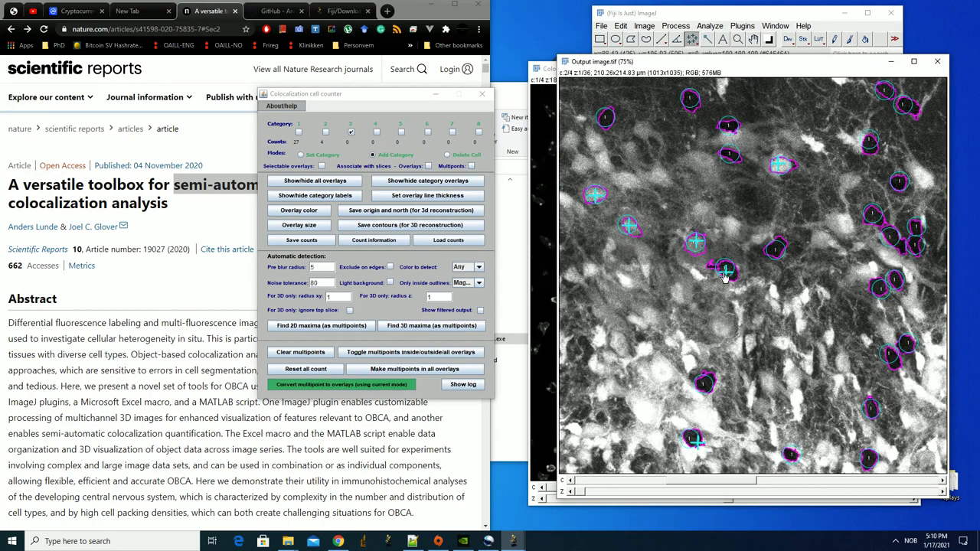
click(695, 442)
Display channel 1 and add category 3 to the overlays marked by the remaining multipoints.
drag(754, 481, 627, 481)
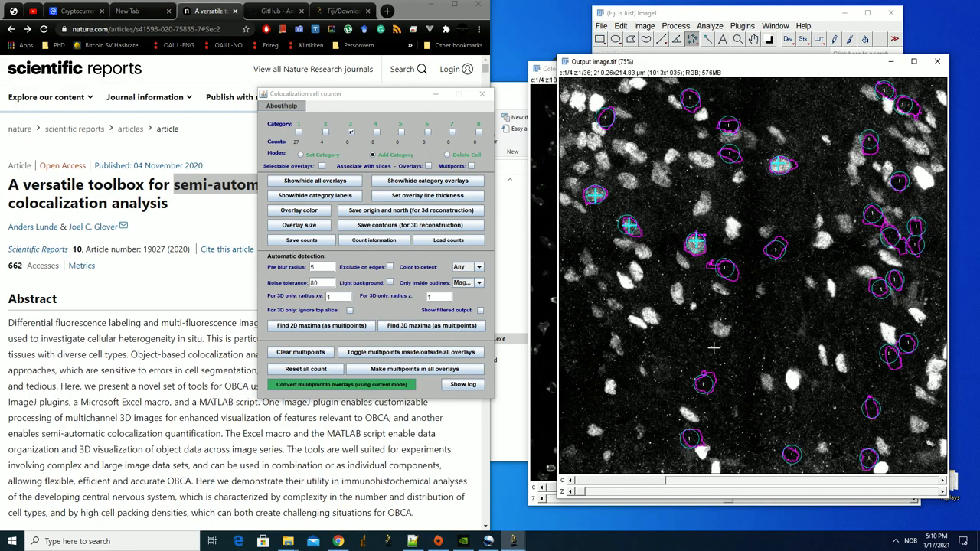
scroll(702, 262, down, 2)
scroll(706, 285, up, 2)
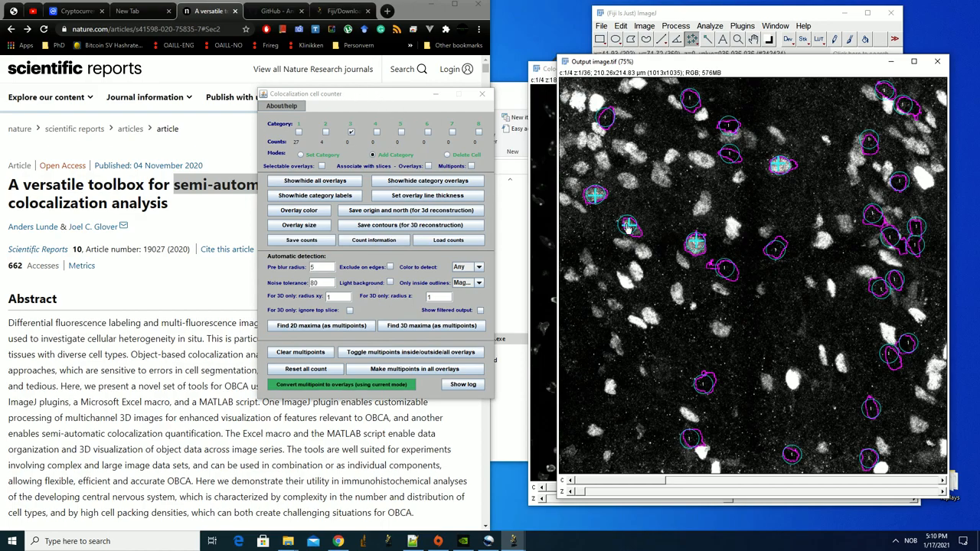
click(385, 385)
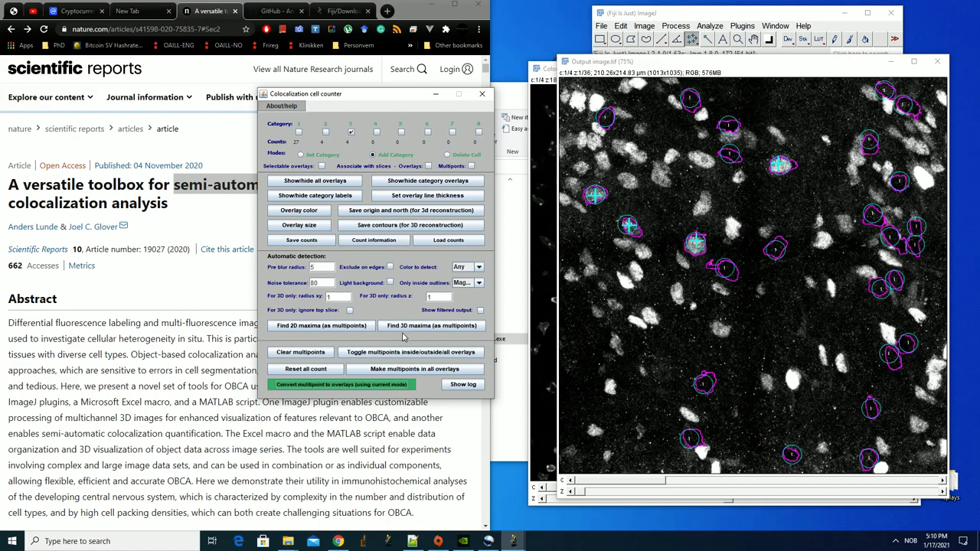
Clear the multipoints and save the counts for the output image.
click(301, 353)
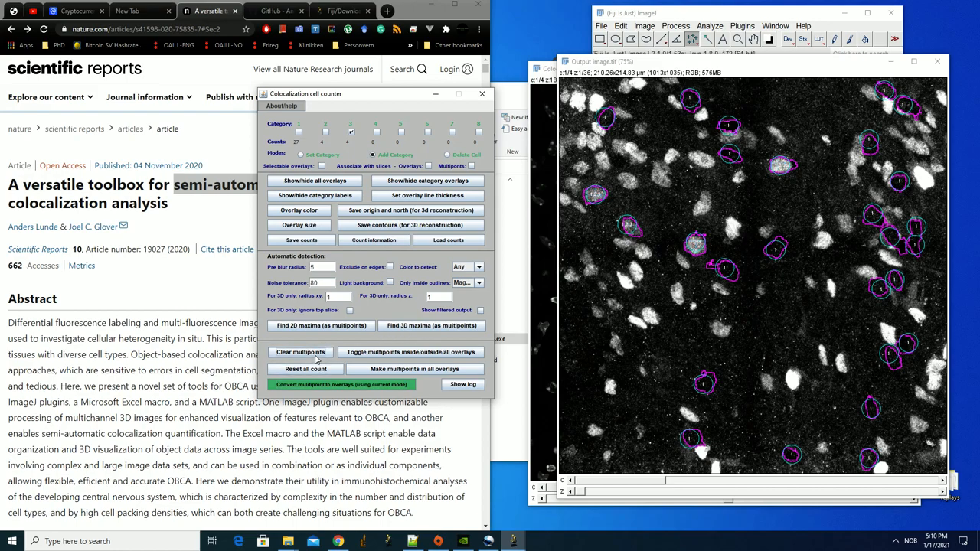
click(302, 240)
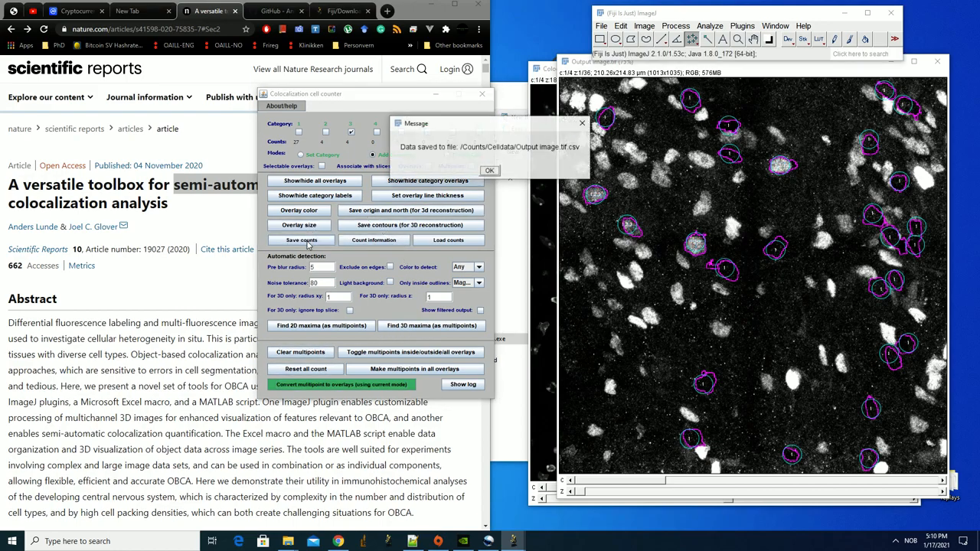
click(491, 170)
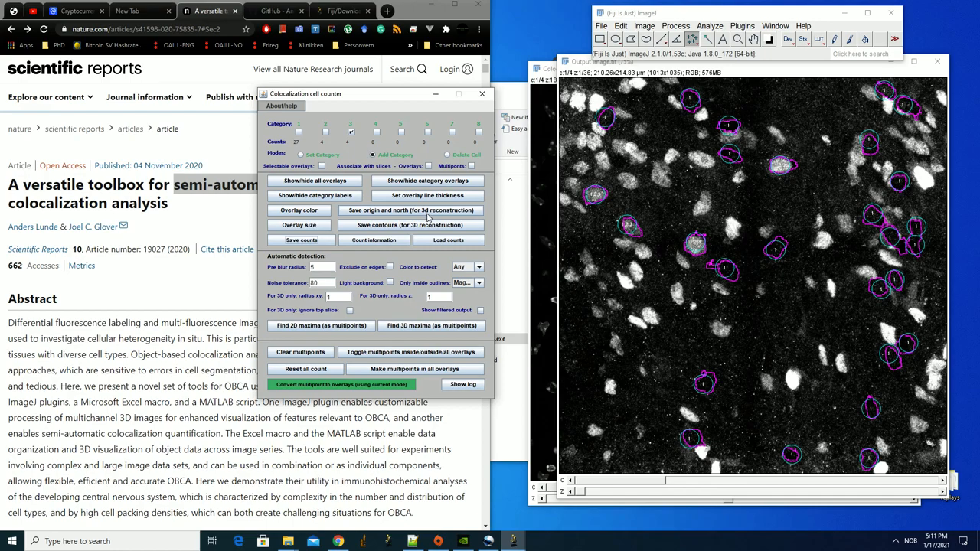
Draw a slanted straight line upward through the middle of the image and save it as origin and north for 3D reconstruction.
click(661, 38)
mouse_move(763, 335)
mouse_down()
mouse_move(740, 182)
mouse_move(747, 111)
mouse_move(806, 98)
mouse_up()
click(410, 210)
click(323, 147)
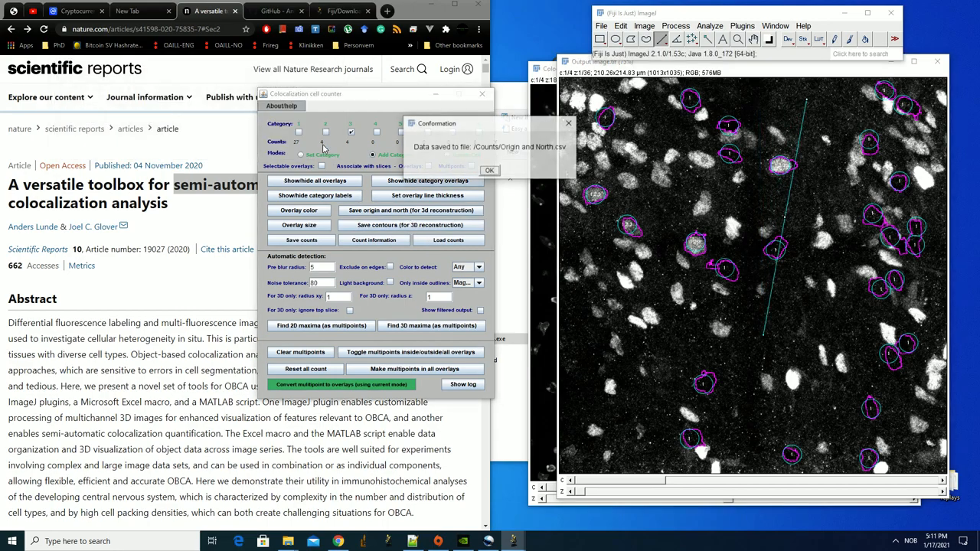
click(493, 175)
Draw a large freehand contour around the central cells, save it for 3D reconstruction, and clear the selection.
click(418, 228)
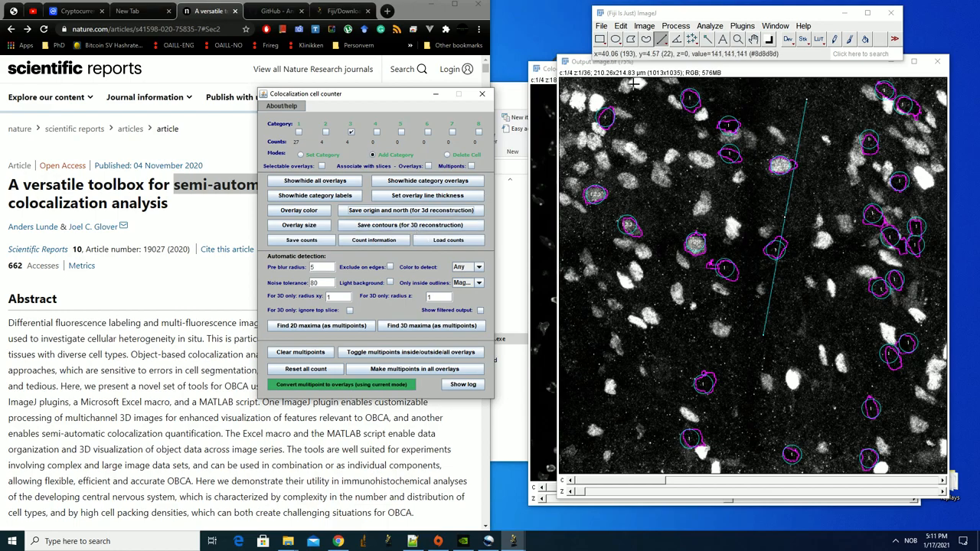
mouse_move(708, 190)
mouse_down()
mouse_move(867, 200)
mouse_move(788, 102)
mouse_move(767, 103)
mouse_up()
click(435, 230)
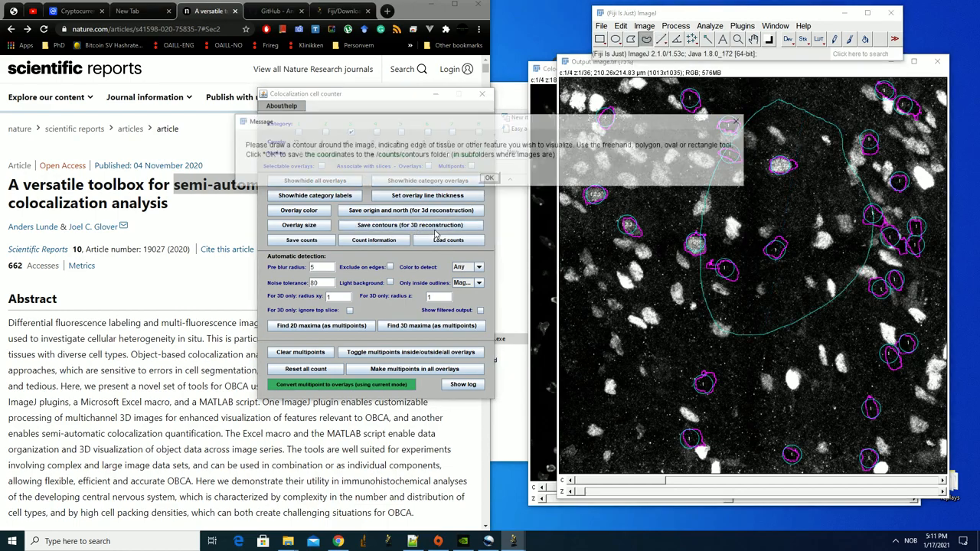
click(503, 176)
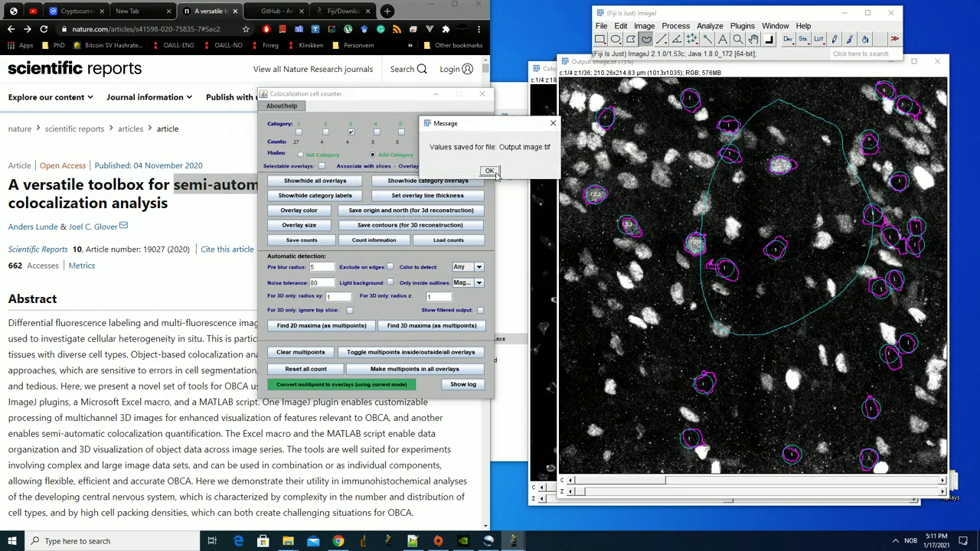
click(495, 173)
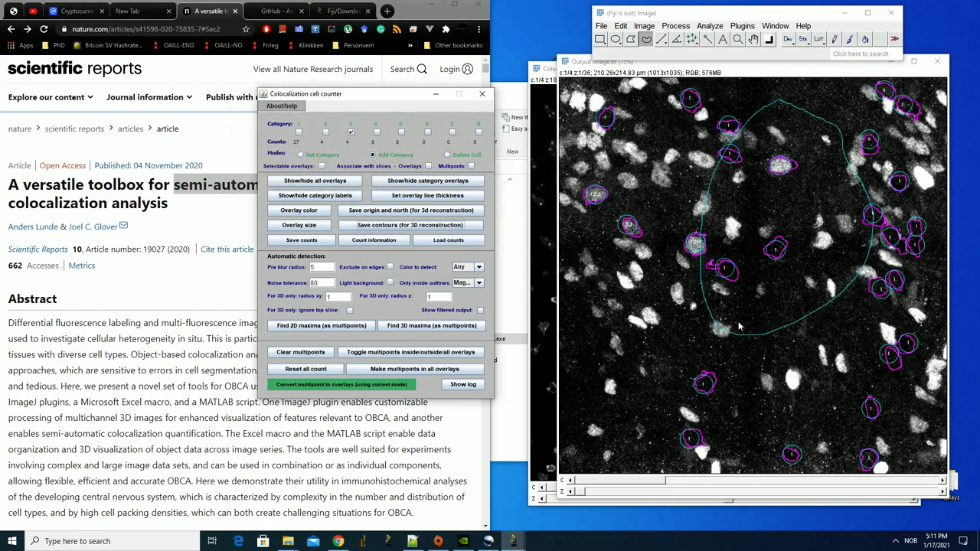
click(696, 306)
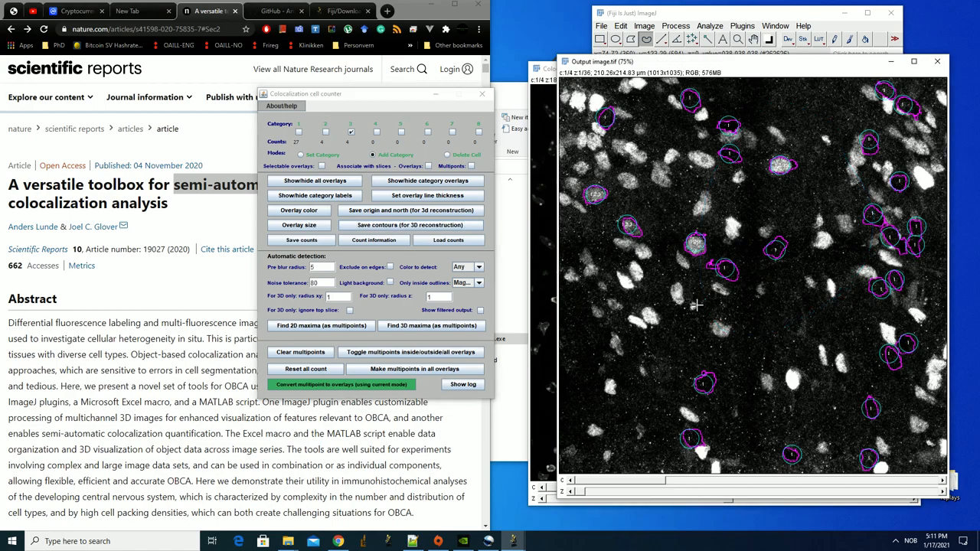
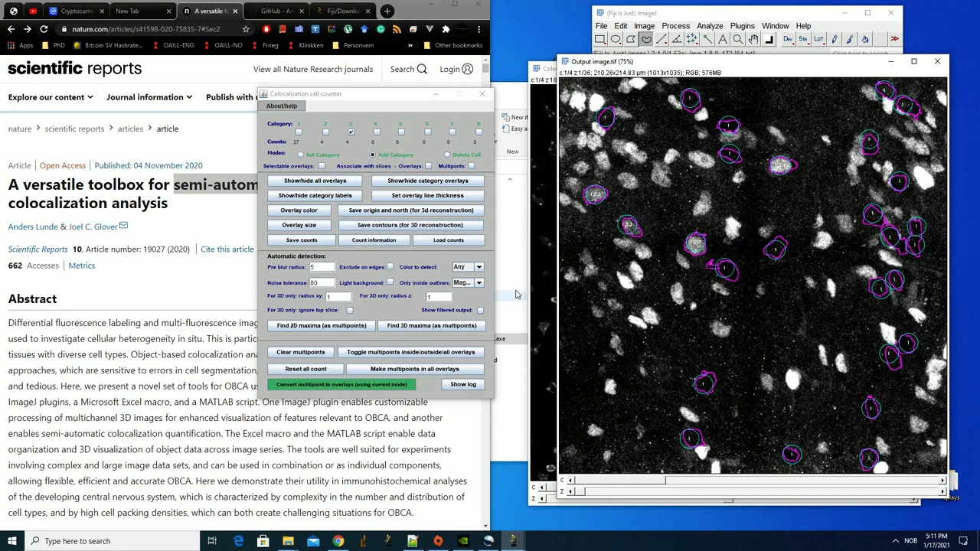
View the count information options for active and saved counts without choosing one.
click(363, 241)
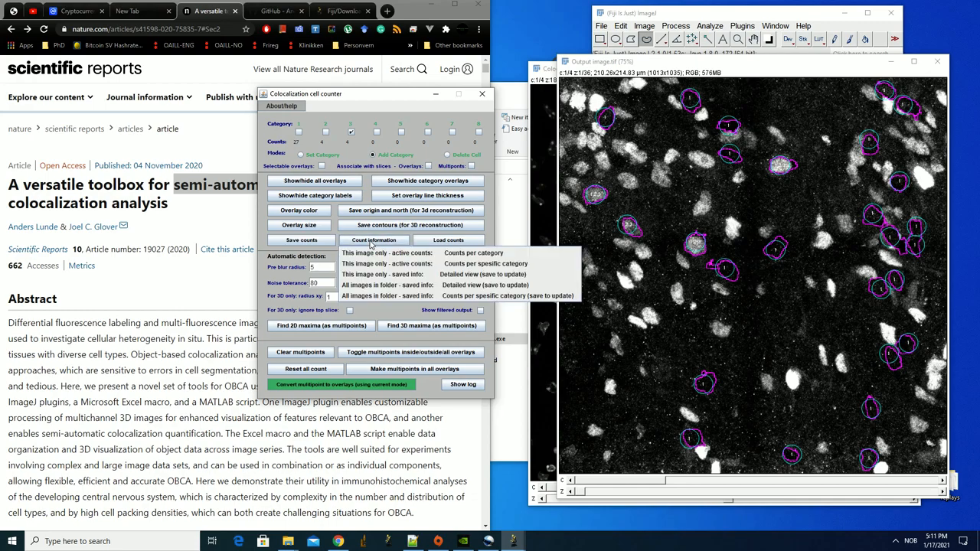
click(335, 256)
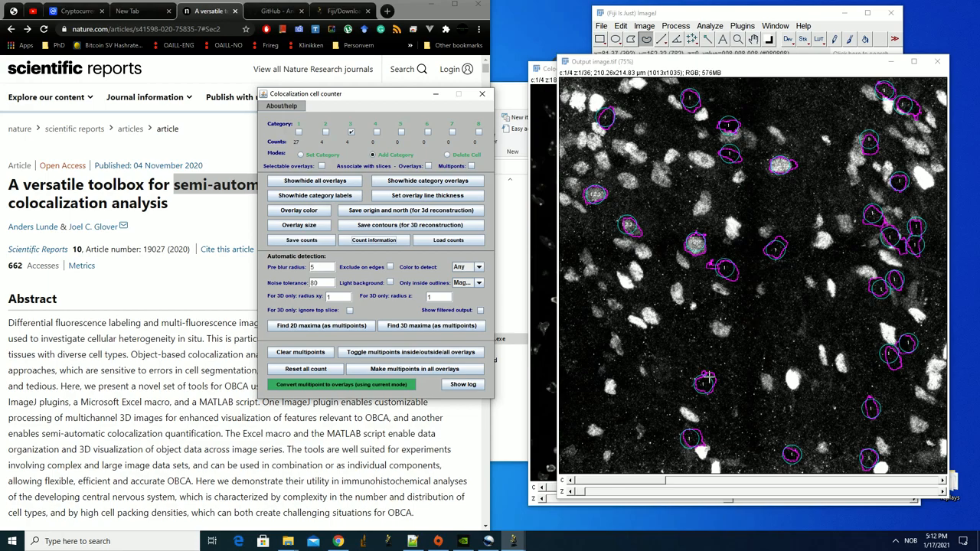
Browse the z slices of channel 1 and return to slice 1, comparing the magenta outlines with the category overlays.
scroll(727, 353, down, 17)
scroll(705, 380, down, 8)
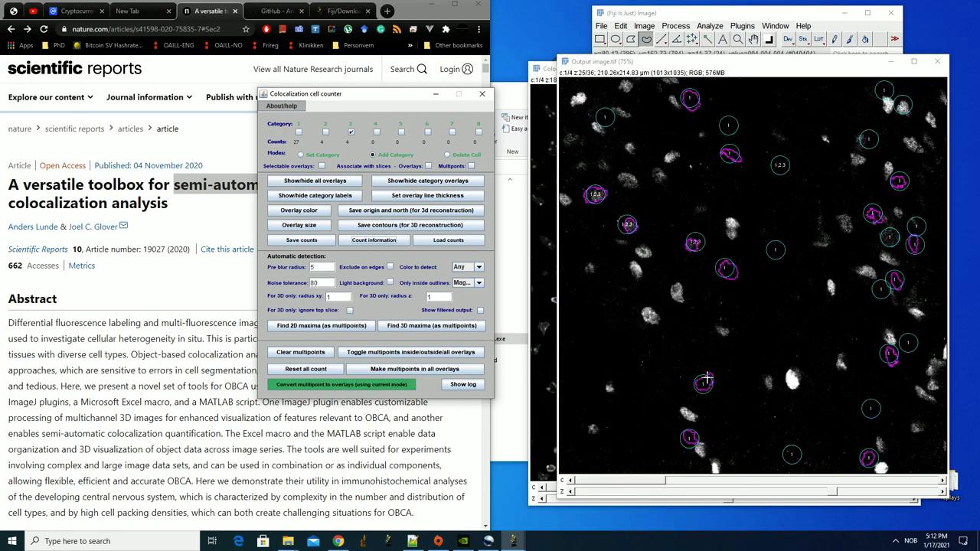
drag(829, 494, 558, 483)
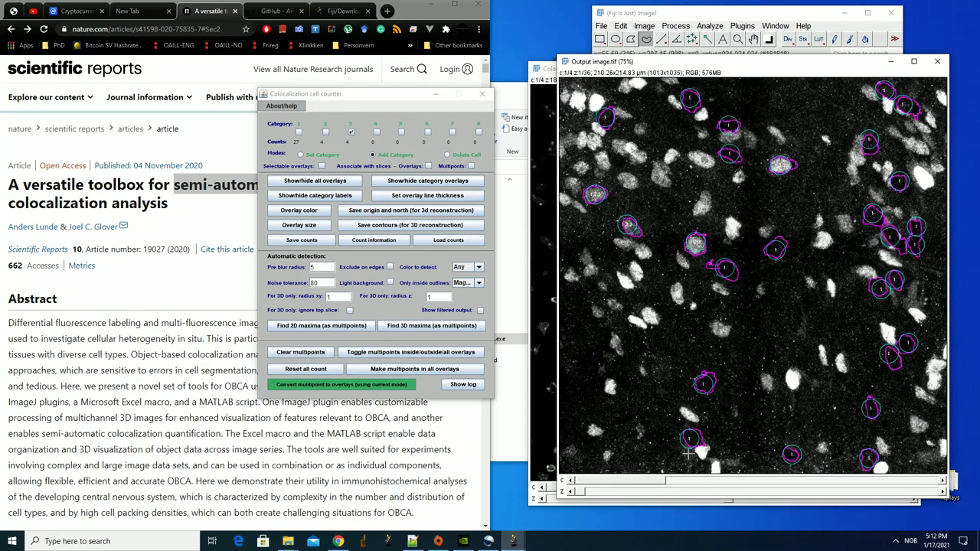
scroll(714, 381, down, 9)
scroll(717, 380, down, 9)
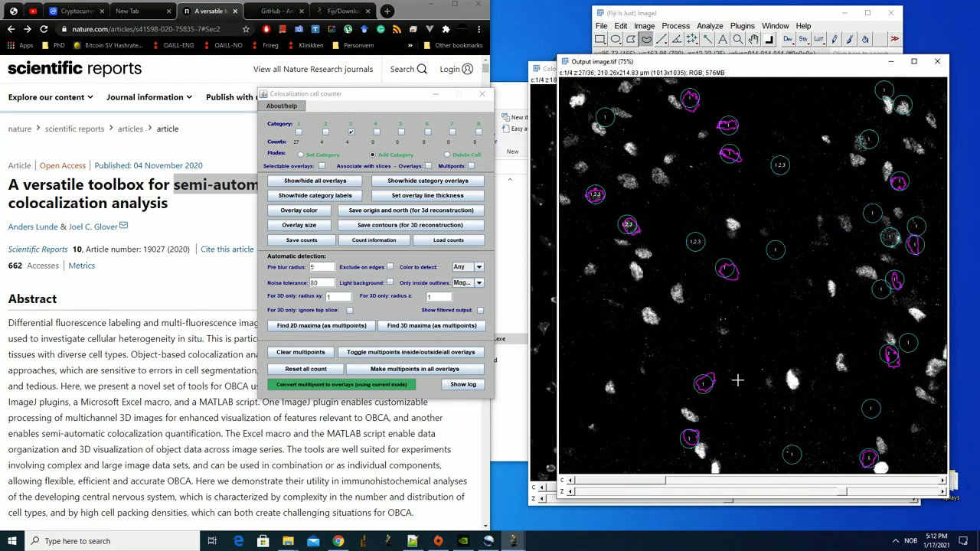
scroll(722, 415, up, 20)
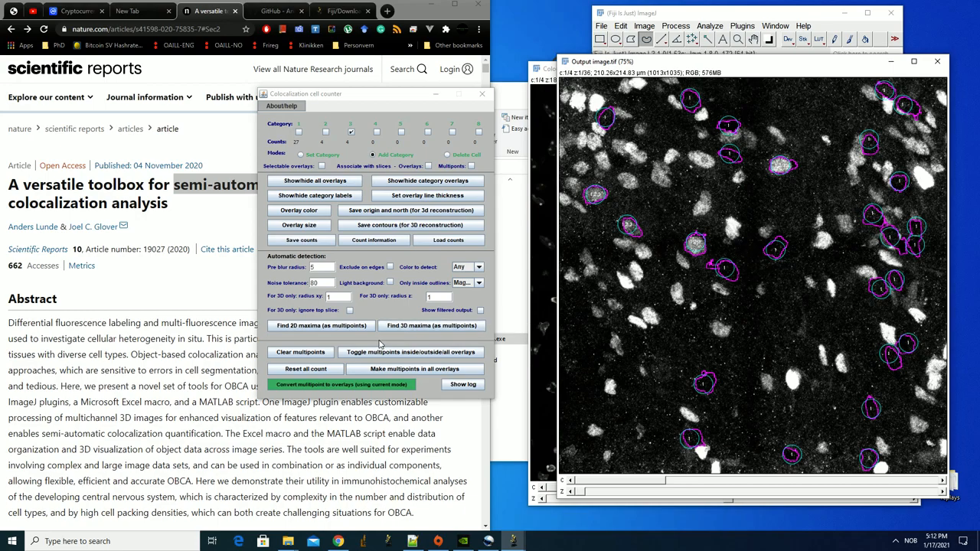
Show the counting log, move it clear of the output image, and bring the image to the front.
drag(406, 95, 534, 57)
click(591, 347)
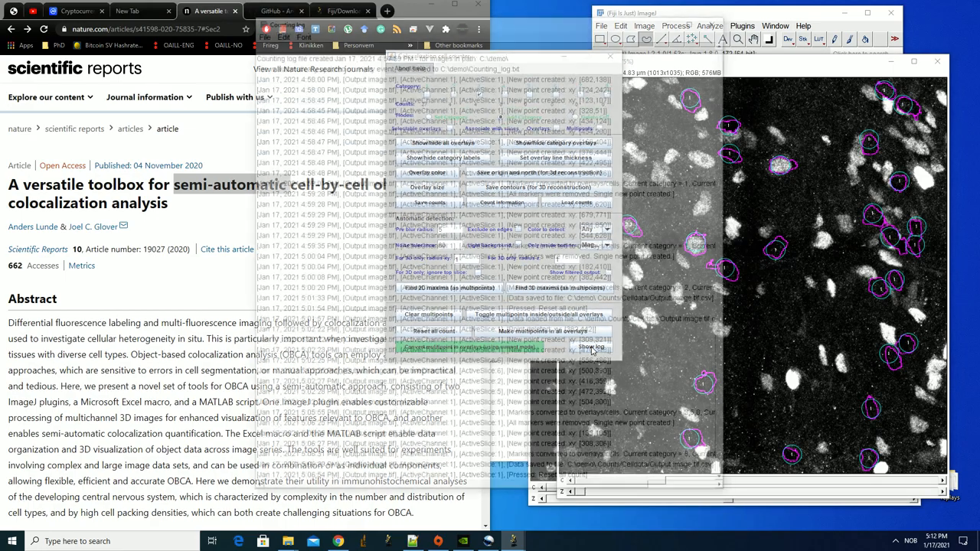
drag(604, 14, 356, 32)
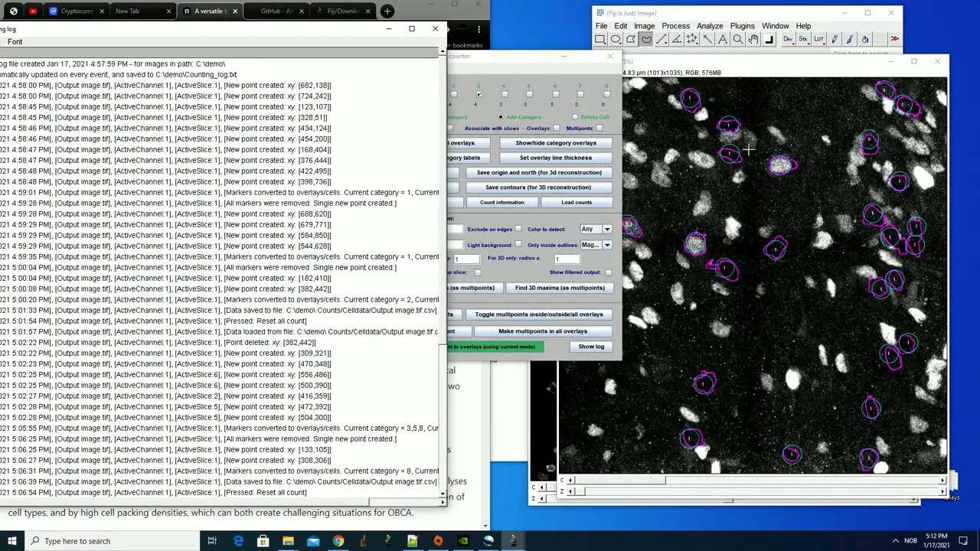
click(754, 200)
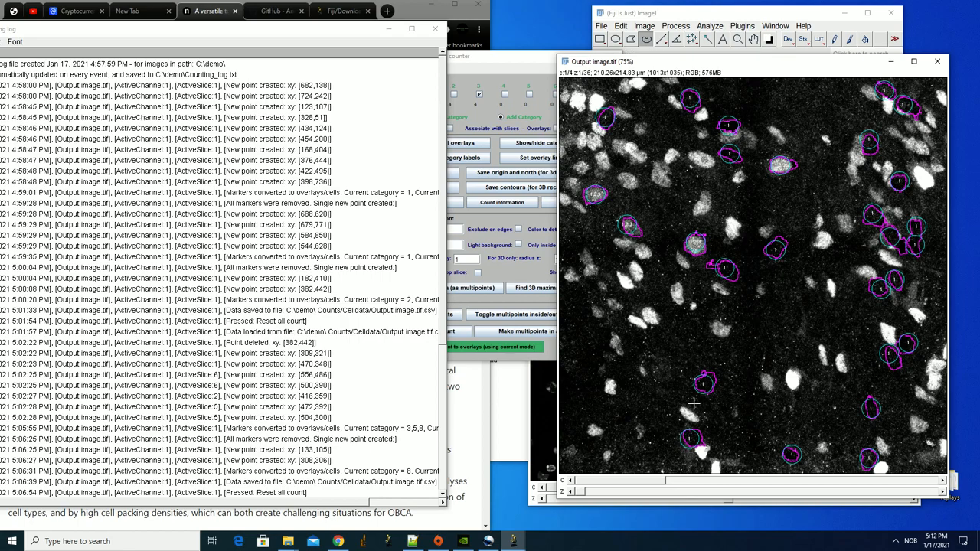
Place seven multipoint markers in the lower middle area of Output image.tif.
drag(470, 60, 470, 56)
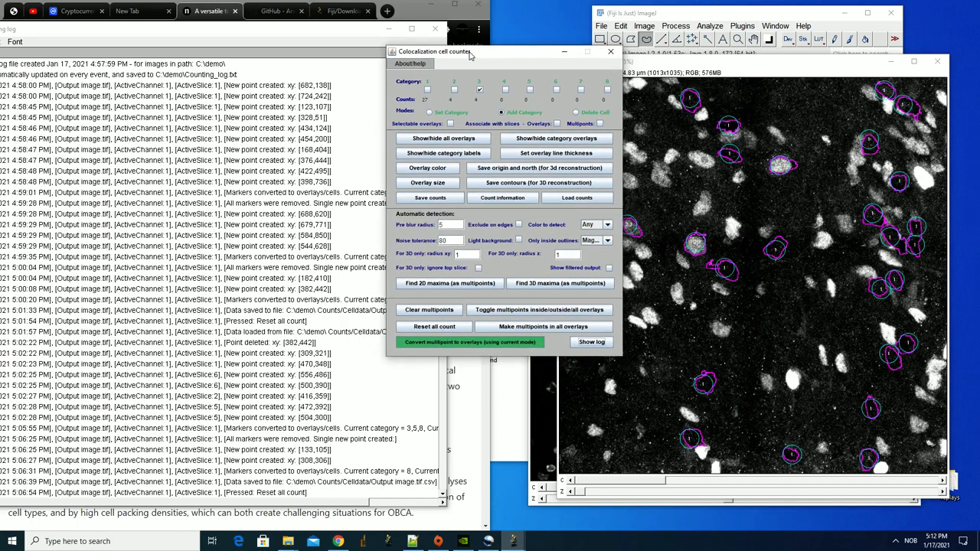
click(752, 229)
click(691, 40)
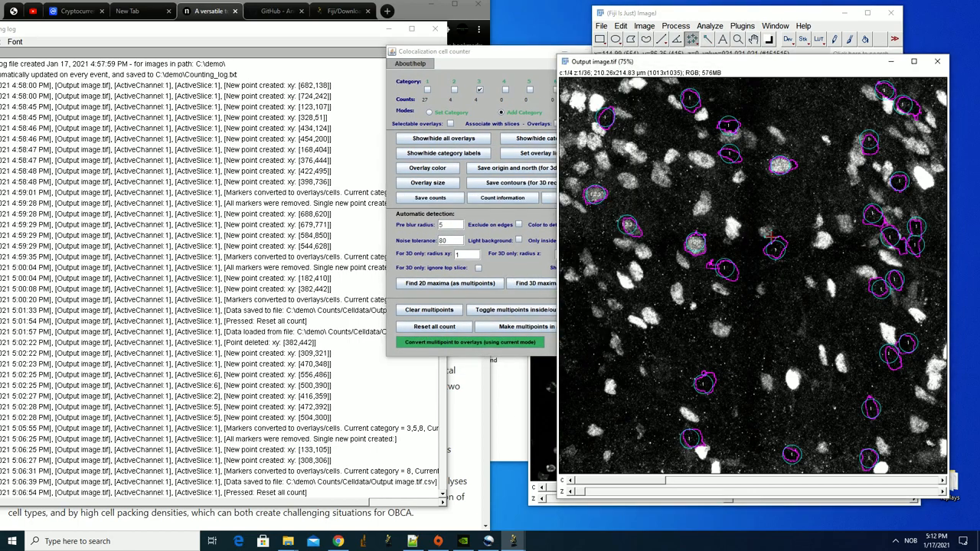
click(771, 235)
click(762, 294)
click(758, 368)
click(700, 384)
click(680, 301)
click(695, 360)
click(749, 355)
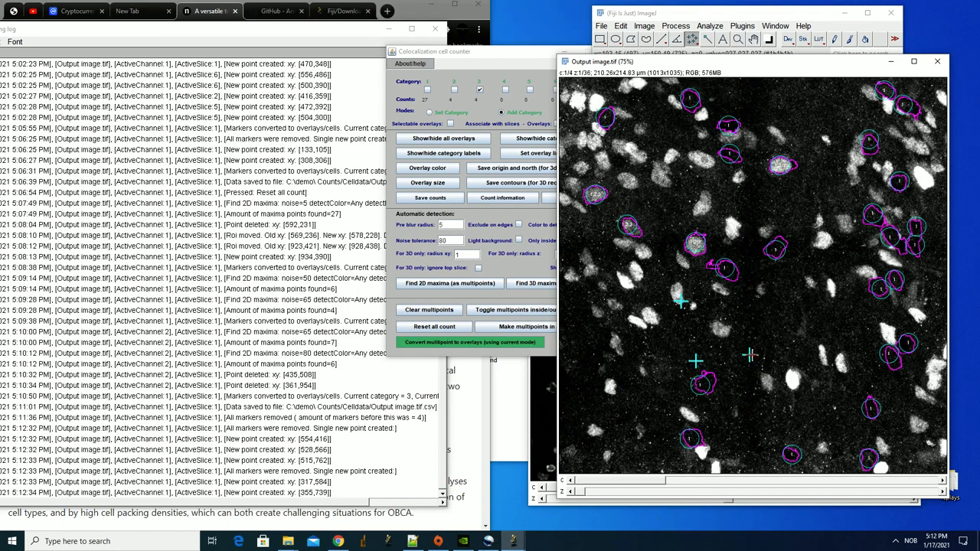
click(789, 363)
click(808, 396)
click(803, 413)
click(775, 416)
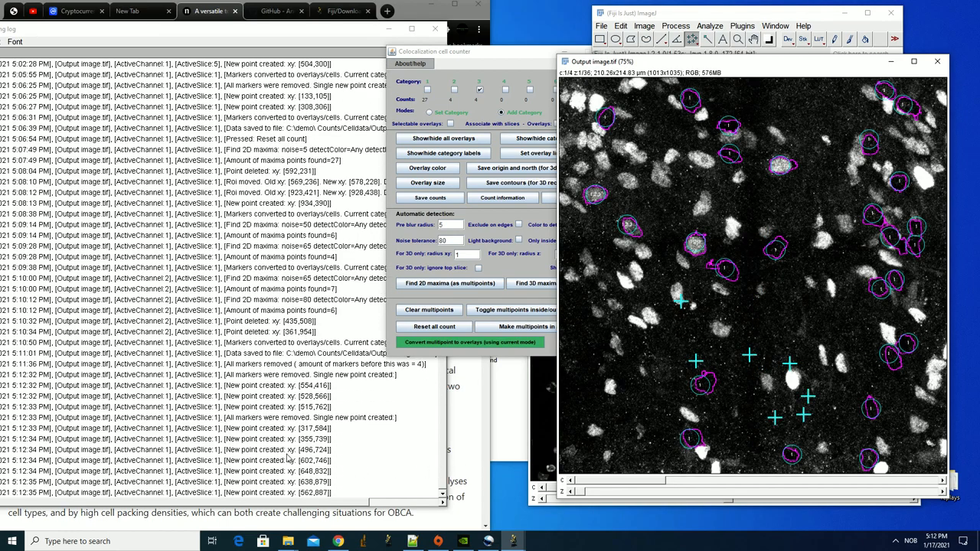
Convert the placed markers to category 3 overlays and move one marker up out of its circle to the empty area above the group.
click(530, 345)
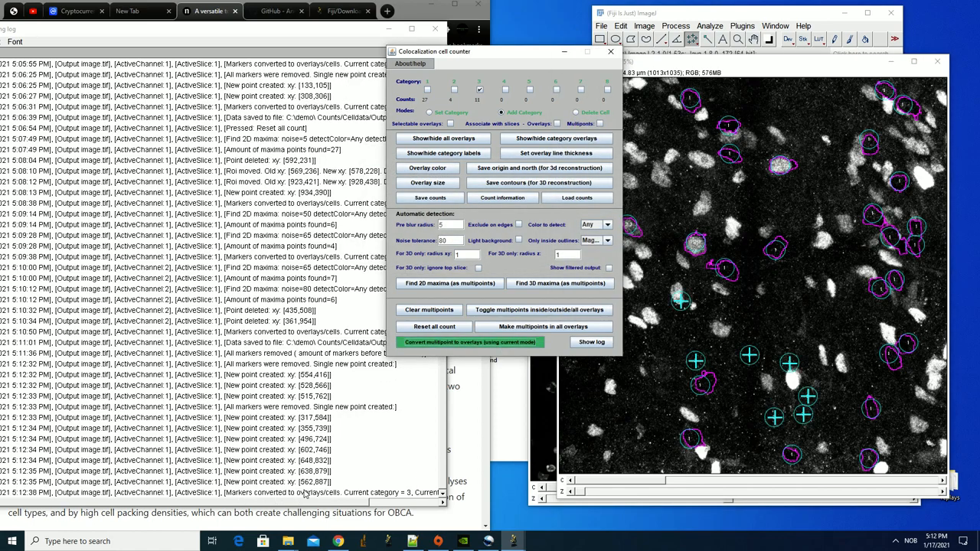
click(786, 305)
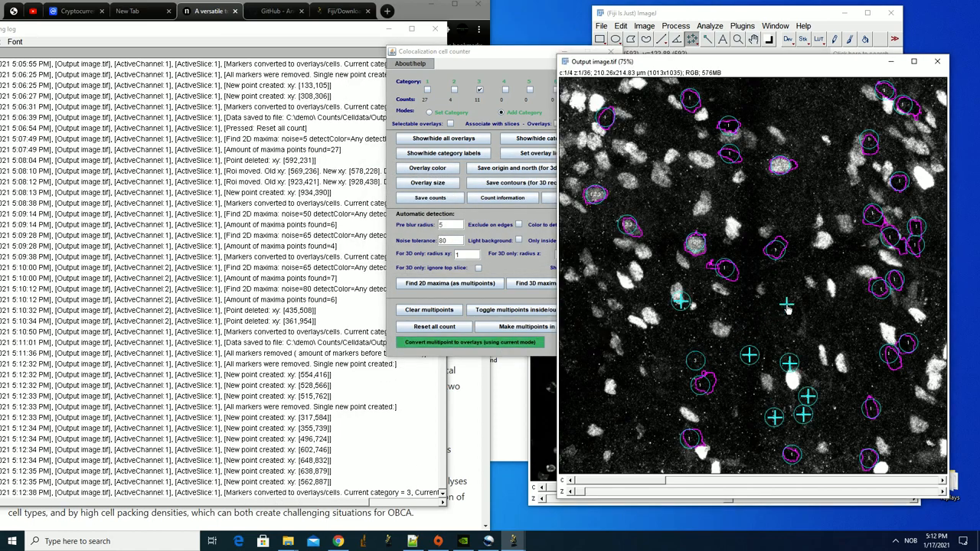
drag(786, 306, 740, 321)
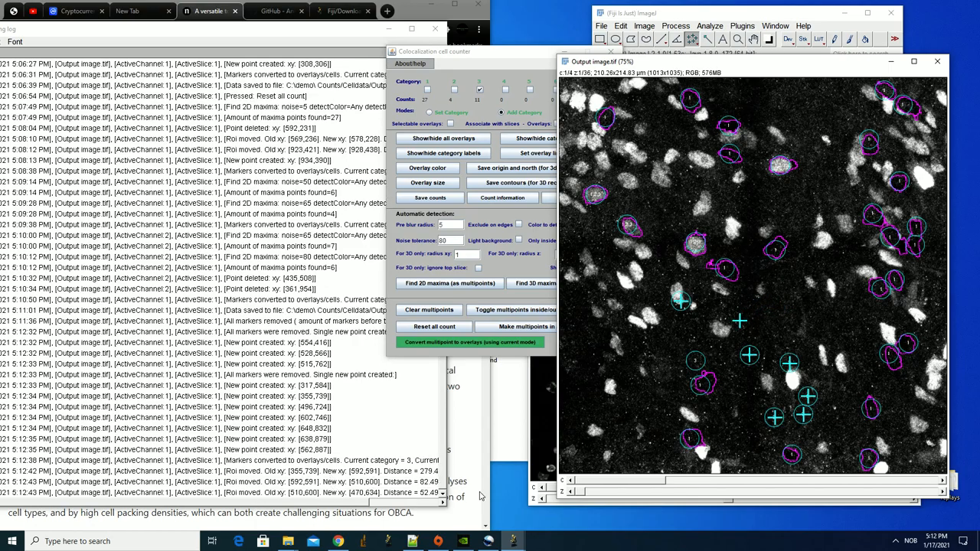
Switch to File Explorer, open the Counts folder inside demo and select Counting_log.txt.
mouse_move(288, 542)
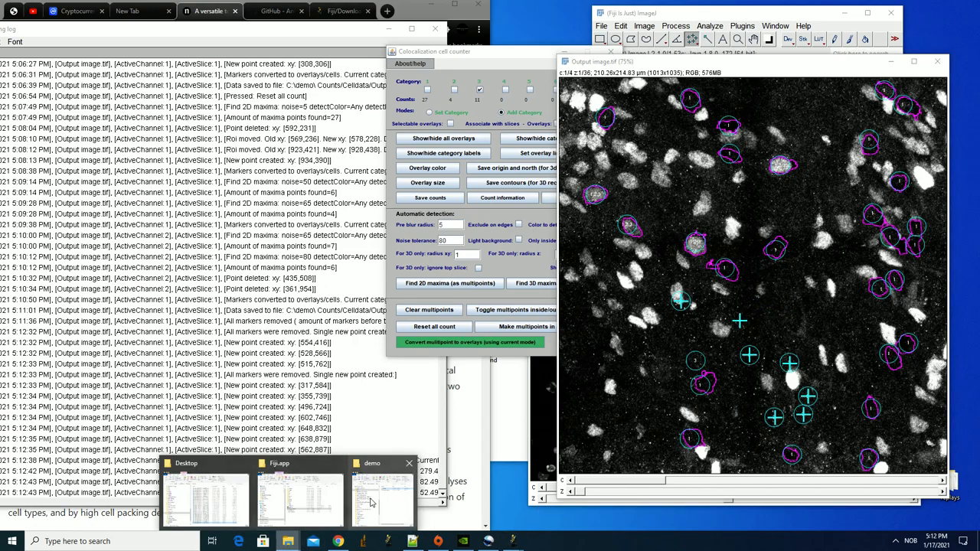
click(431, 486)
double_click(729, 294)
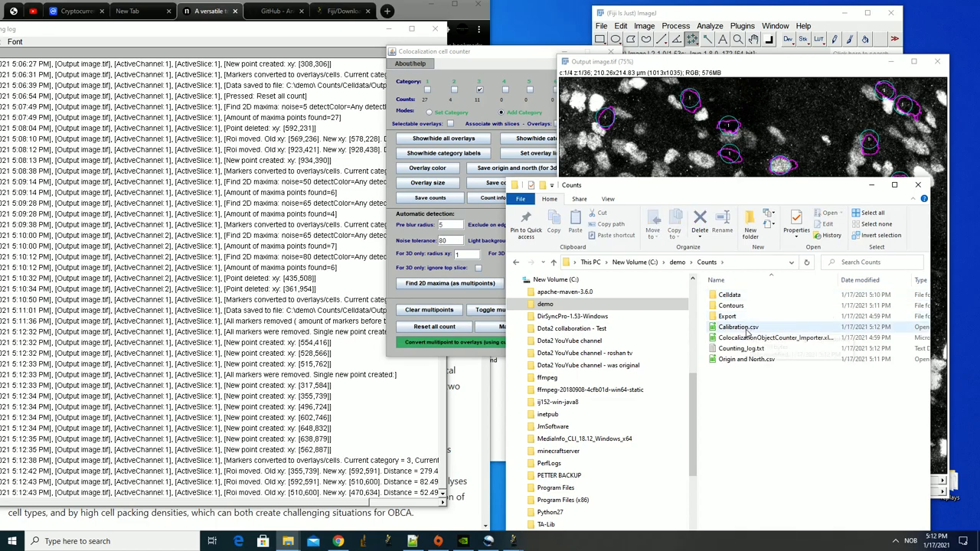
click(760, 351)
Highlight the block of counting log entries covering the 2D maxima searches and marker conversions.
click(200, 204)
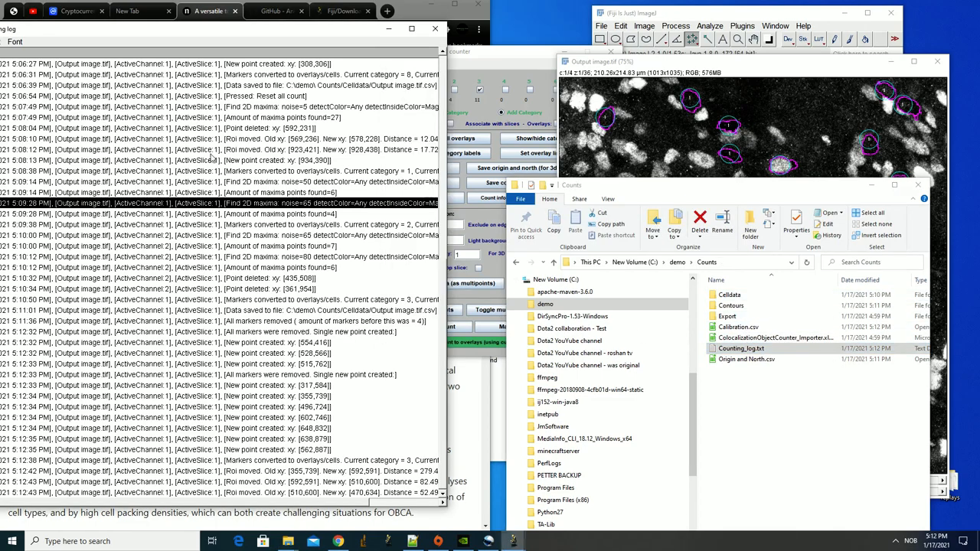
drag(222, 118, 291, 281)
click(489, 178)
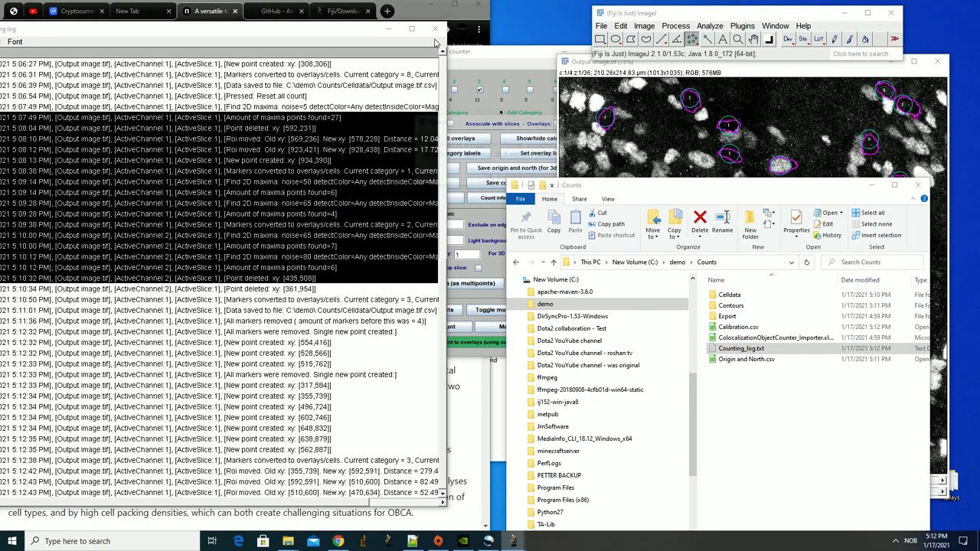
click(490, 179)
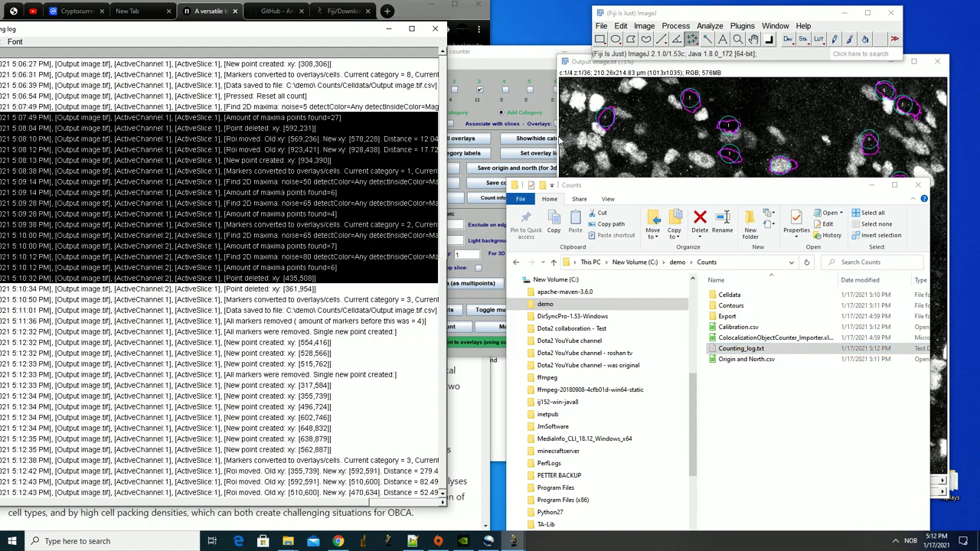
Close and reopen the counting log, arranging it beside the cell counter window.
click(435, 29)
drag(754, 193, 227, 142)
click(531, 300)
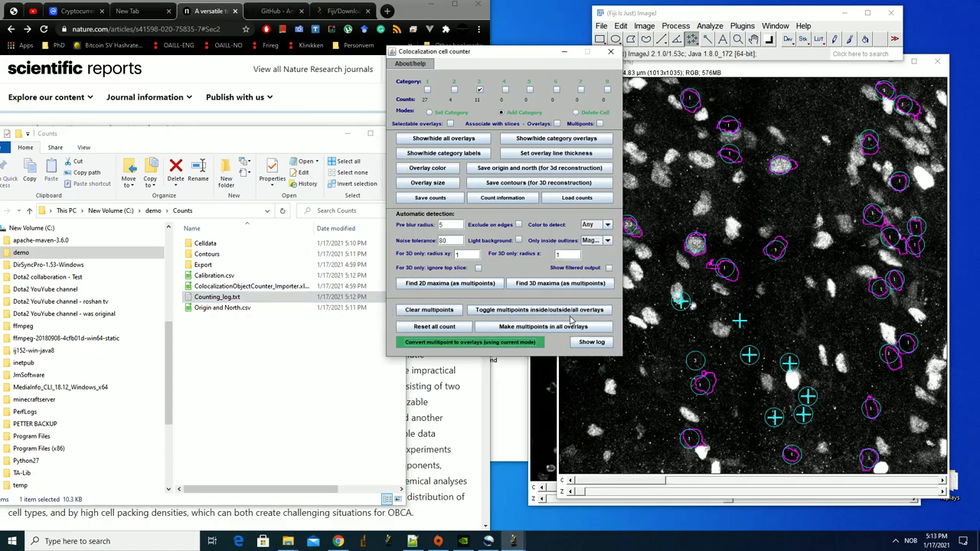
click(594, 342)
drag(561, 24, 276, 67)
drag(506, 55, 528, 52)
Run the 2D maxima detection as multipoints and convert the detected points to category 3 overlays.
click(481, 278)
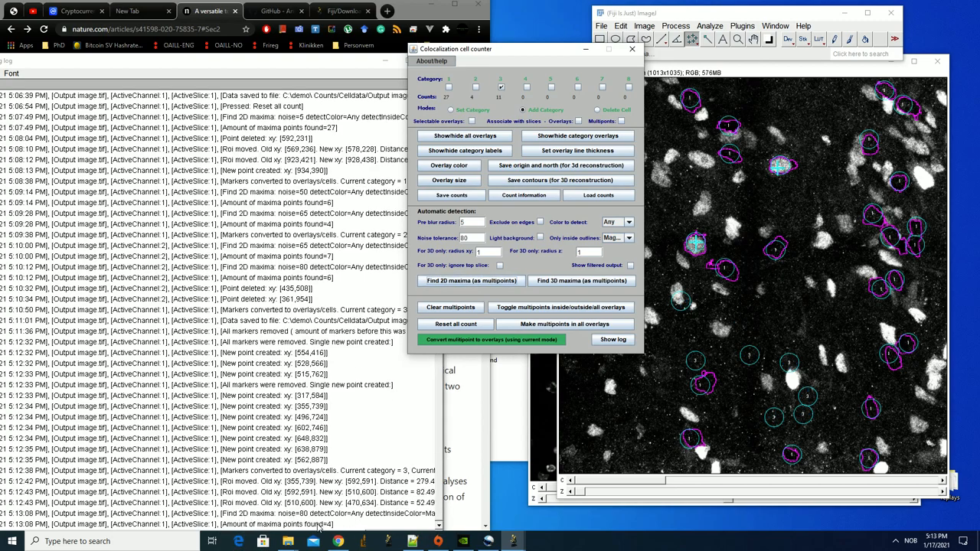
click(490, 339)
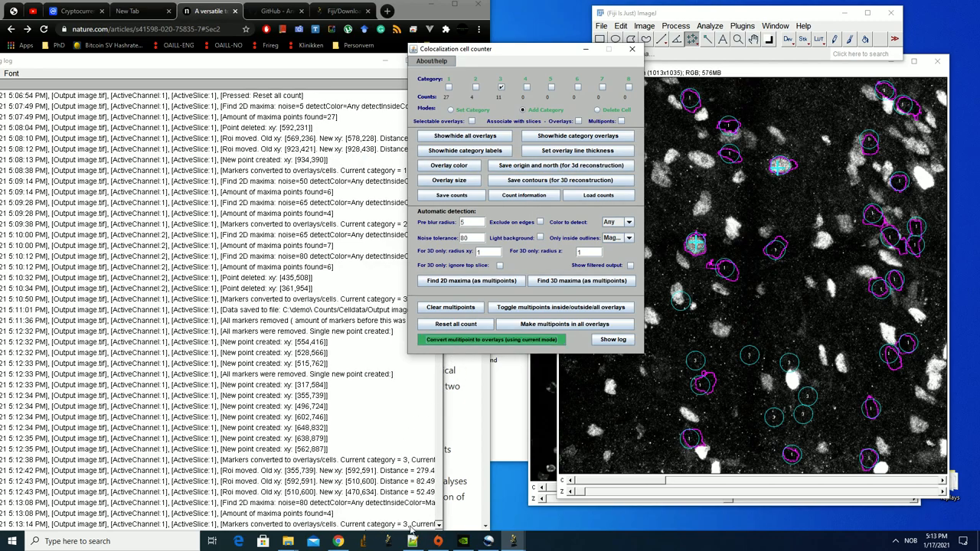
click(597, 340)
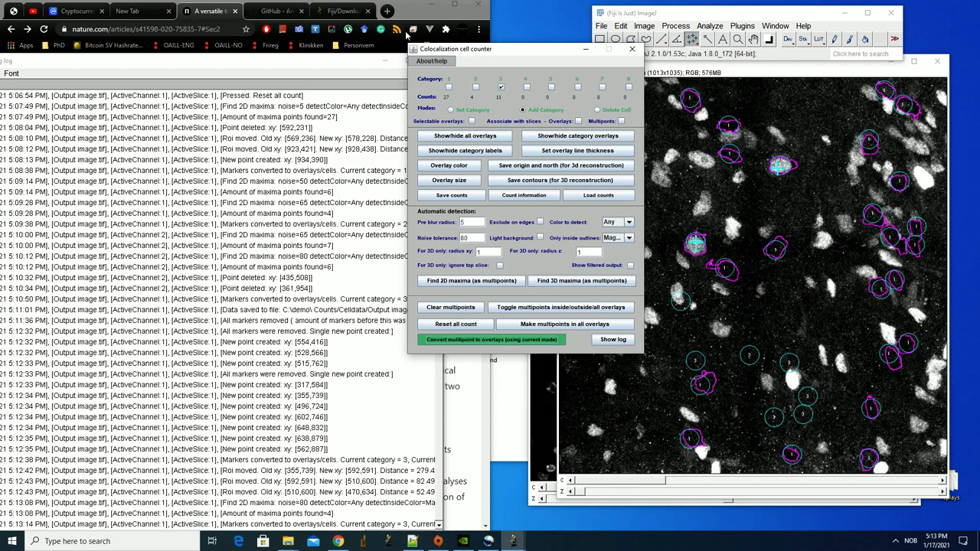
Switch to the toolbox article in Chrome, highlight "semi-automatic" in its title and view the Figure 1 workflow schematic.
click(408, 13)
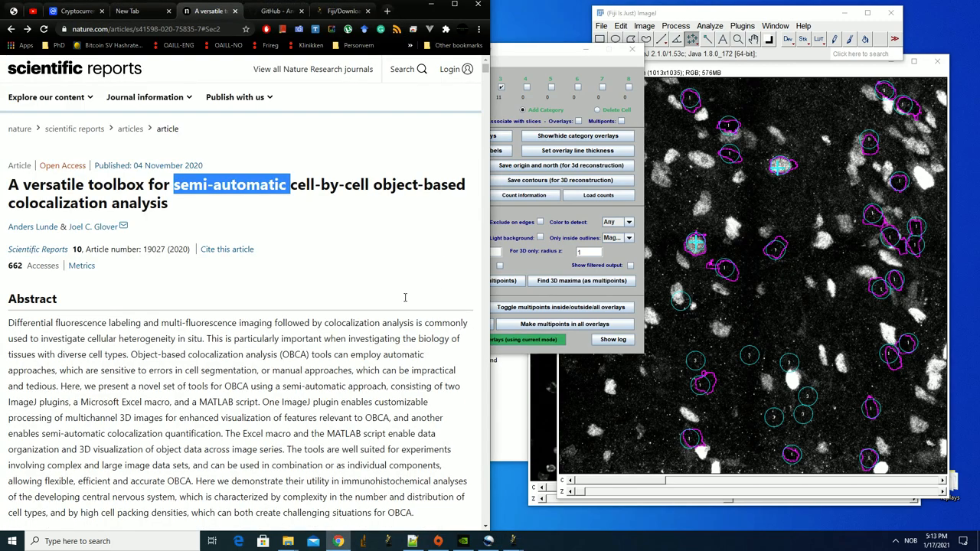
drag(189, 192, 278, 190)
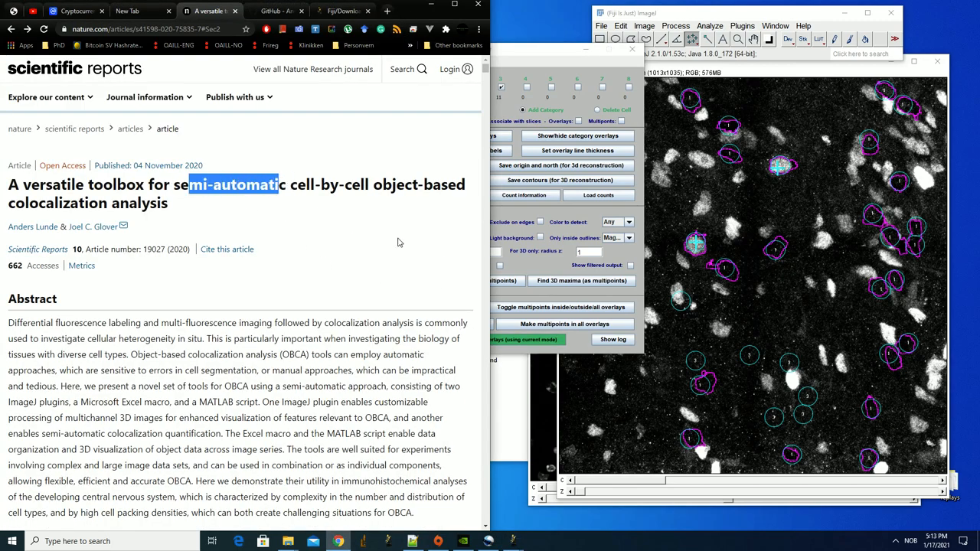
click(530, 60)
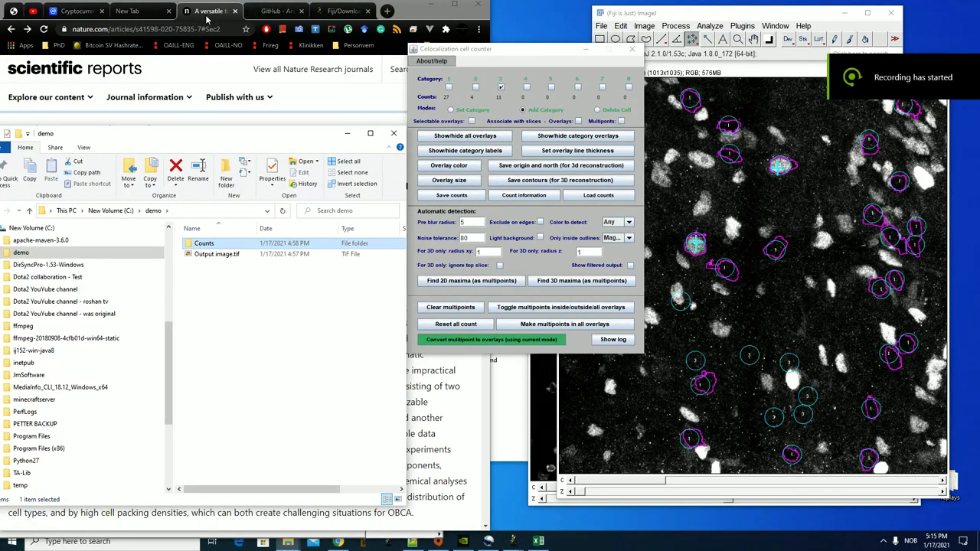
click(207, 17)
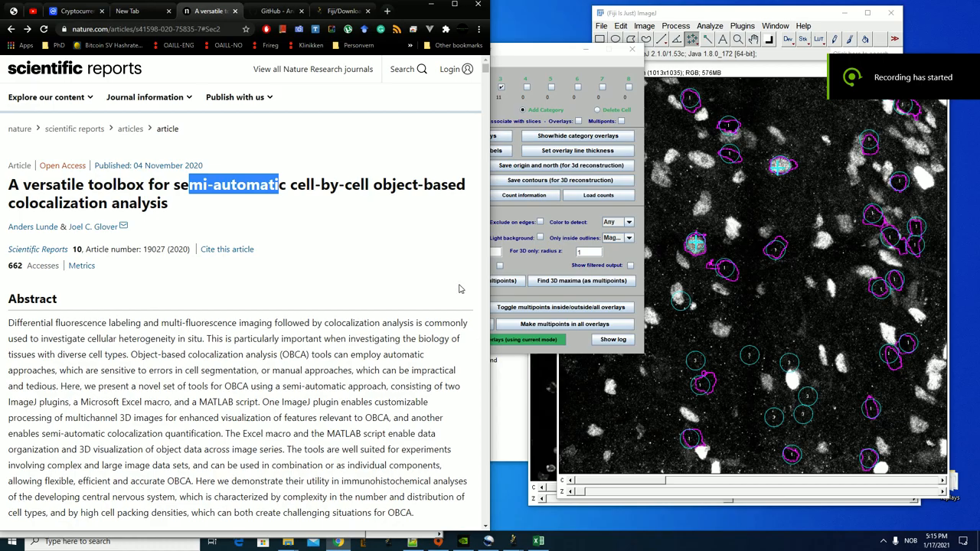
scroll(462, 289, down, 20)
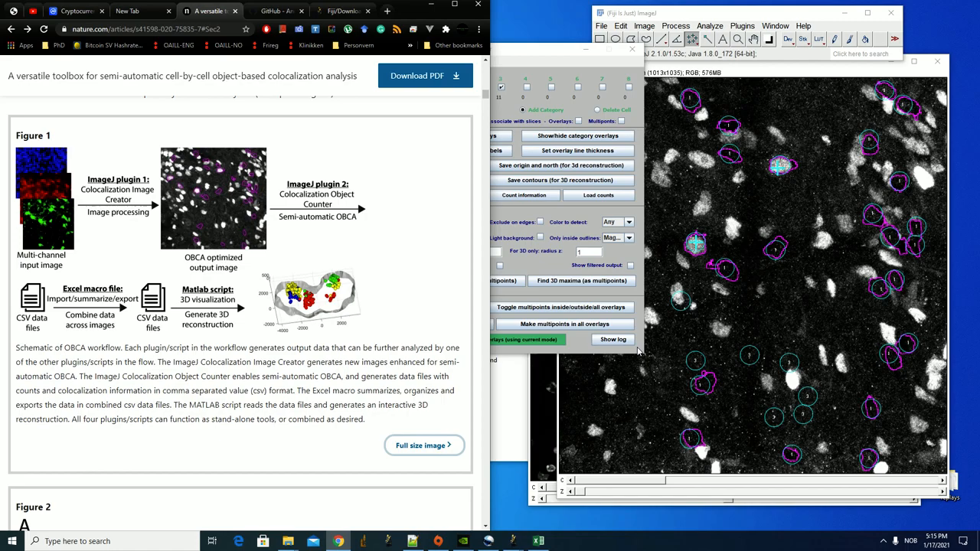
Open ColocalizationObjectCounter_Importer.xlsm from the Counts folder inside demo in Excel.
mouse_move(288, 539)
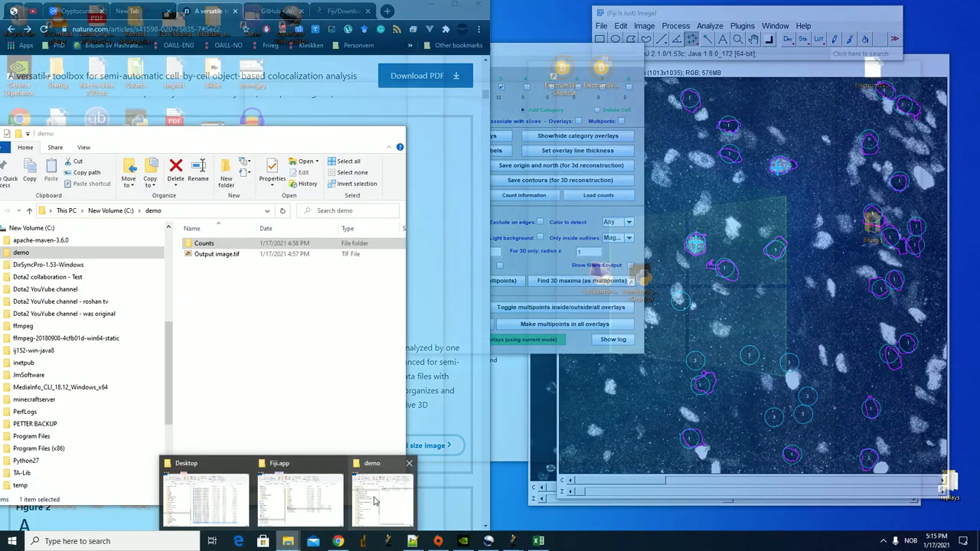
click(376, 501)
click(218, 253)
double_click(207, 244)
click(247, 288)
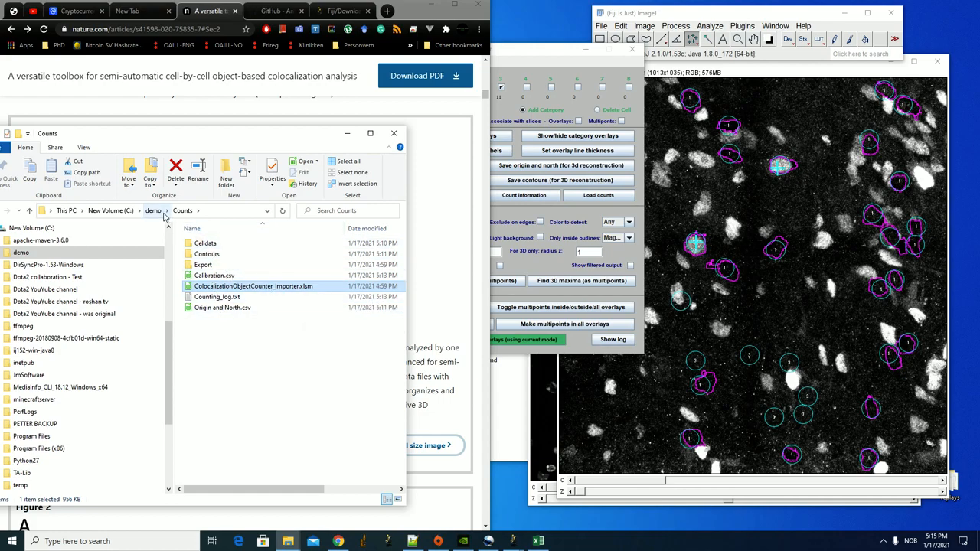
click(153, 211)
double_click(218, 245)
click(252, 286)
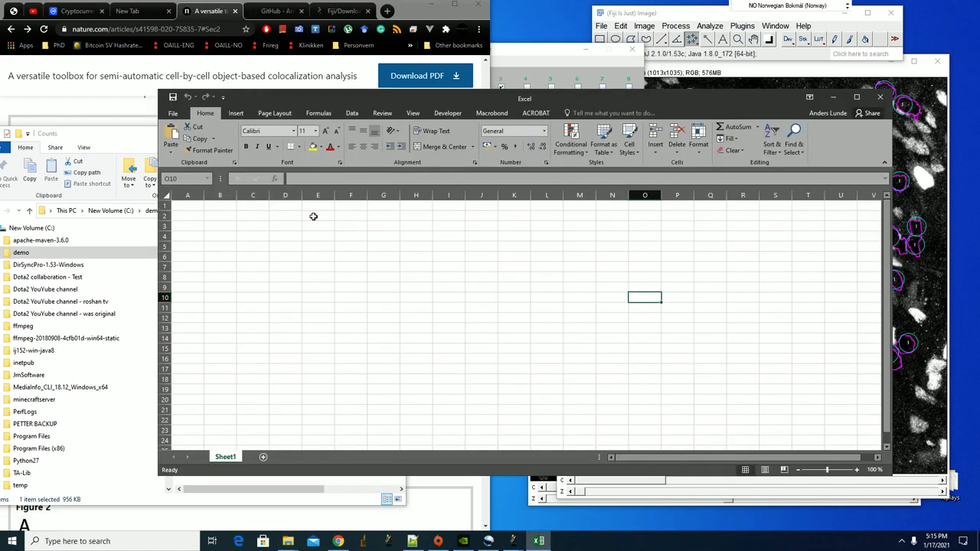
Reposition the importer workbook window and maximize it.
drag(251, 102, 496, 102)
drag(264, 286, 538, 279)
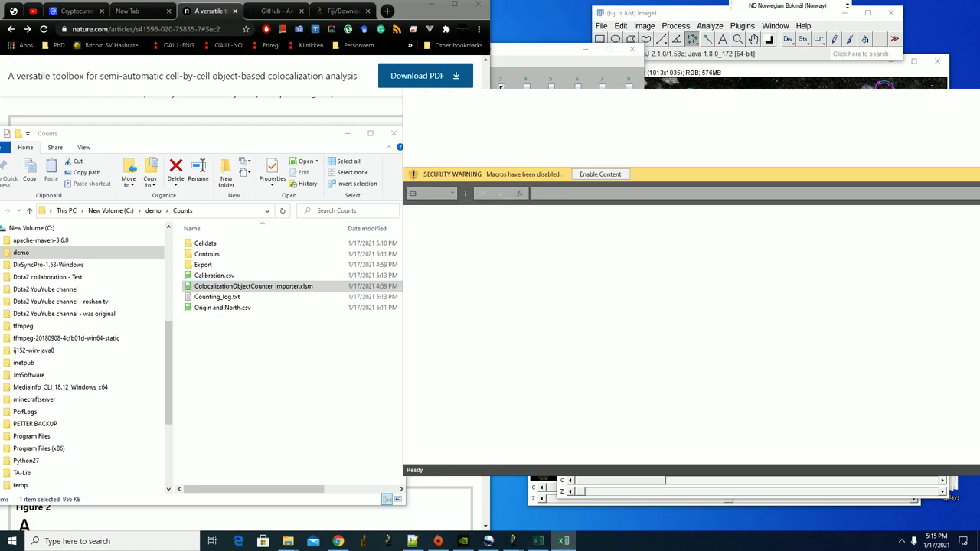
drag(650, 98, 507, 99)
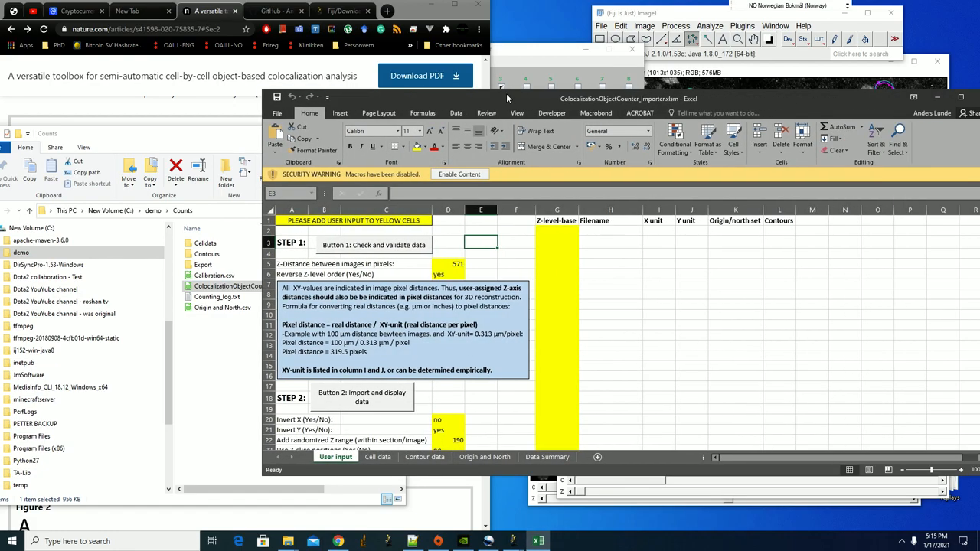
double_click(573, 100)
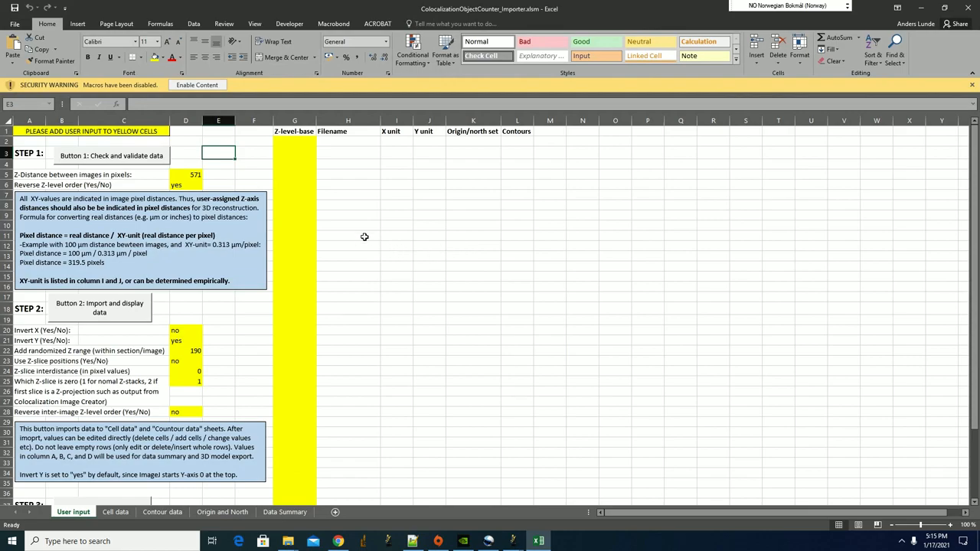
Enable the importer workbook's macros and make the file a trusted document.
click(314, 177)
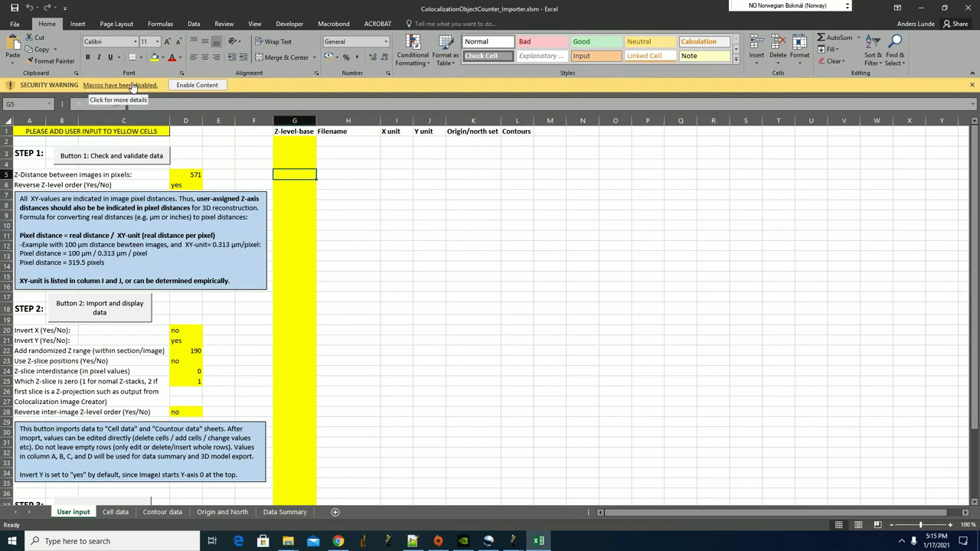
click(198, 85)
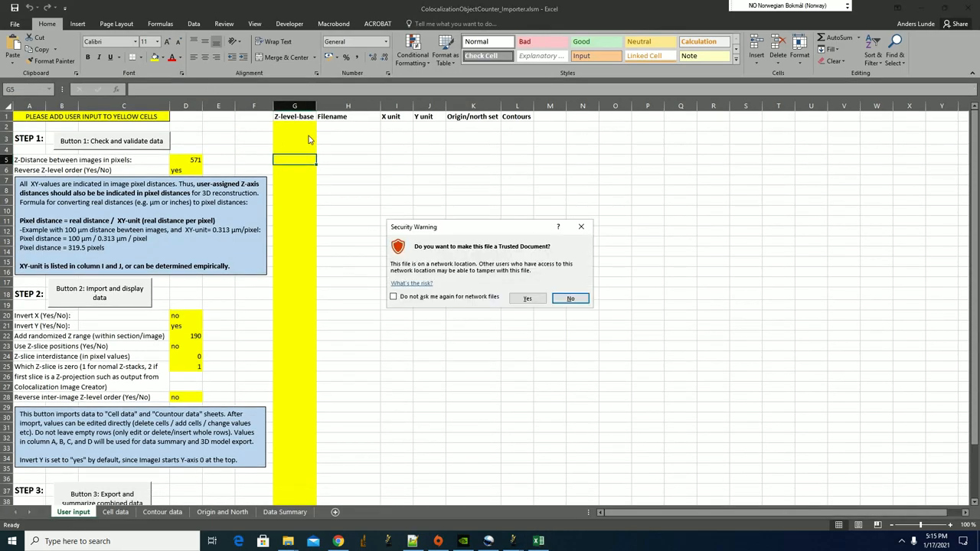
click(538, 300)
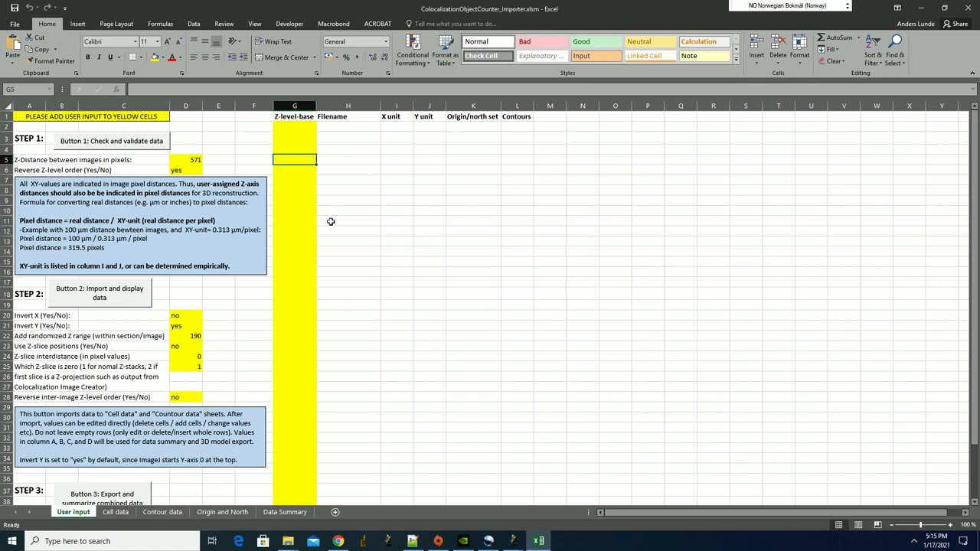
click(421, 174)
click(463, 184)
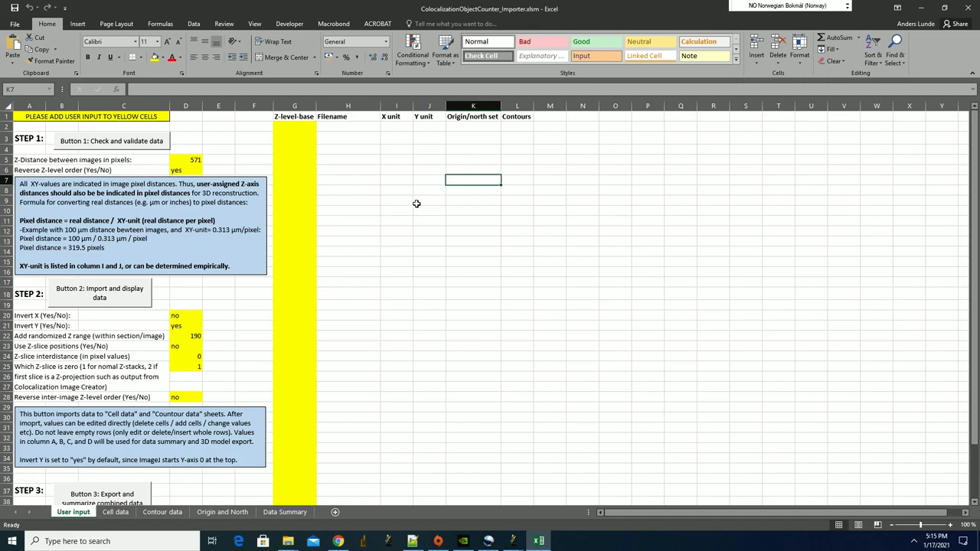
click(335, 191)
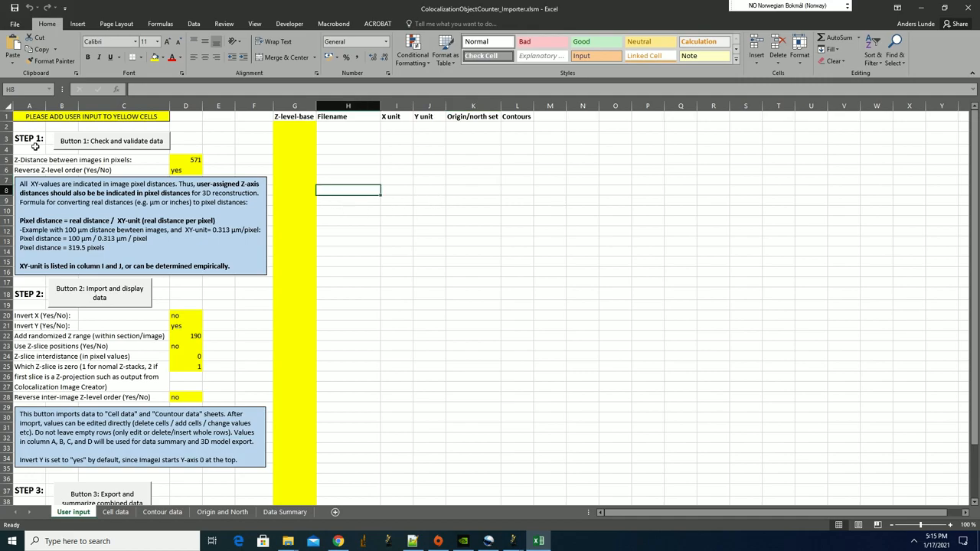
click(31, 346)
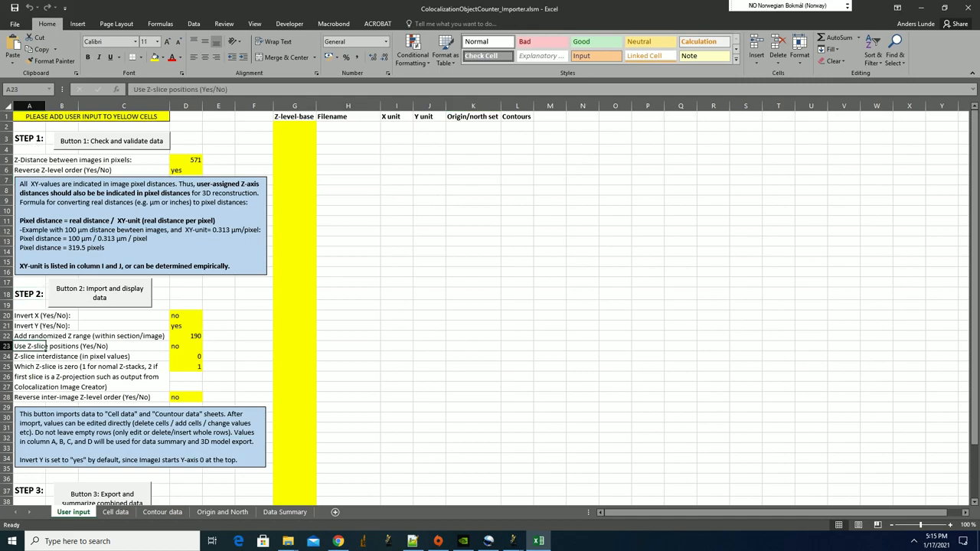
click(45, 149)
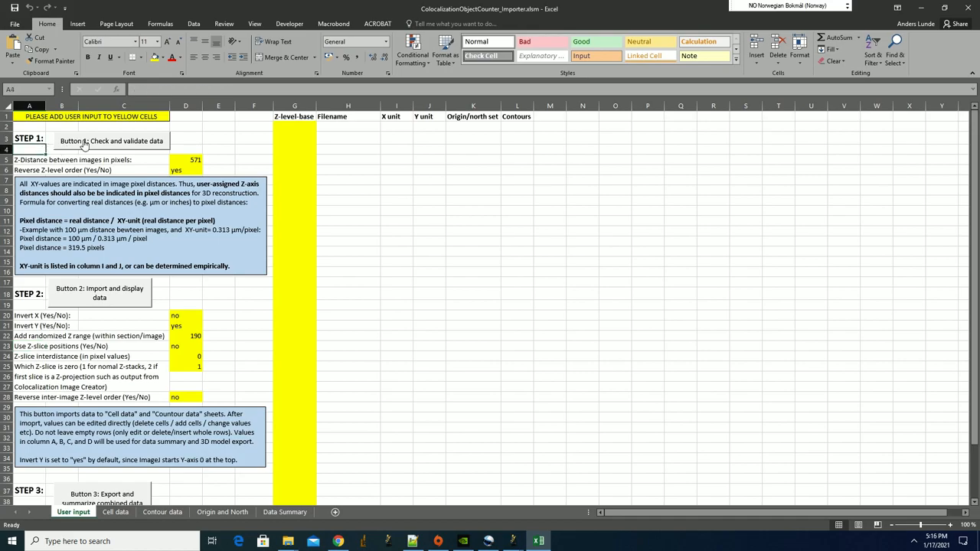
Run the Step 1 check and validation of the count data on the User input sheet.
click(107, 145)
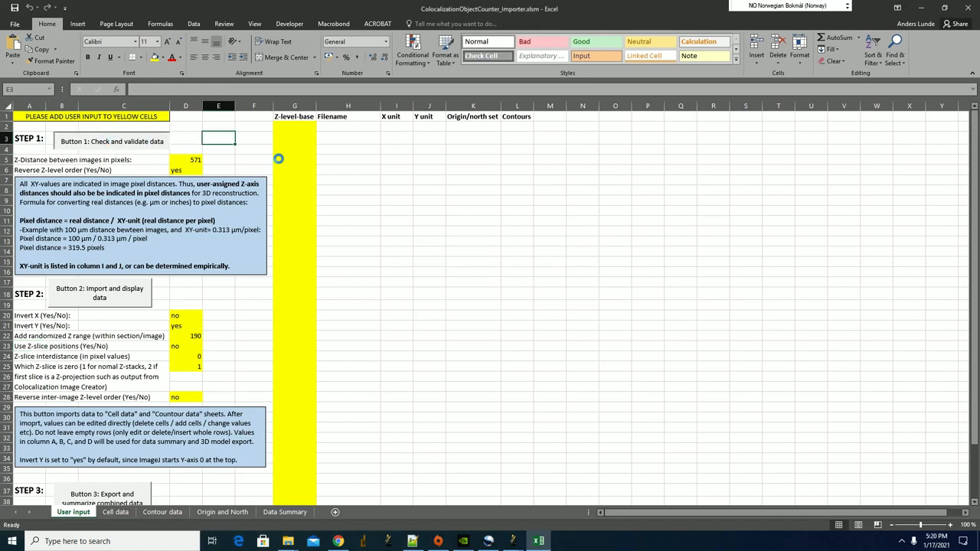
Switch to File Explorer and look through the Counts folder and its Contours subfolder inside demo, returning to the importer workbook.
mouse_move(288, 542)
mouse_move(354, 513)
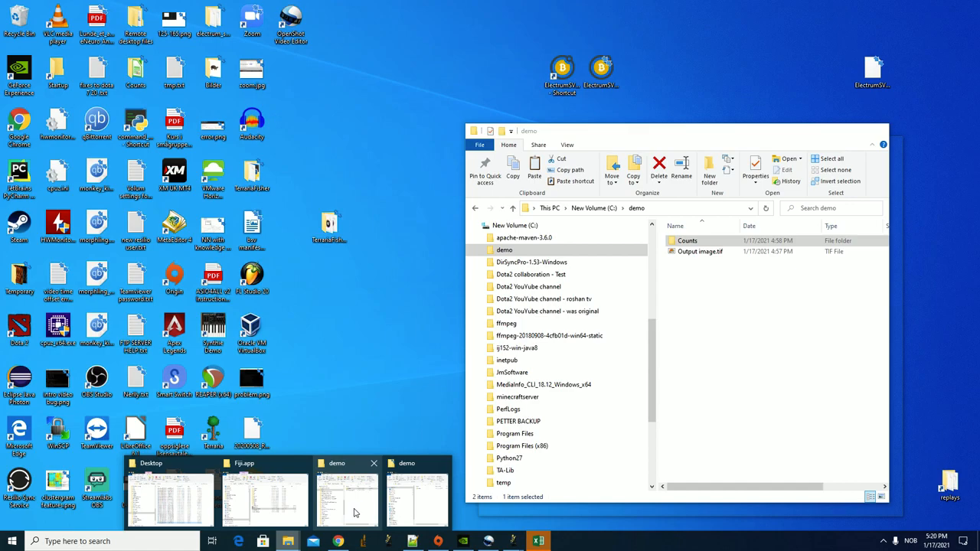
click(413, 487)
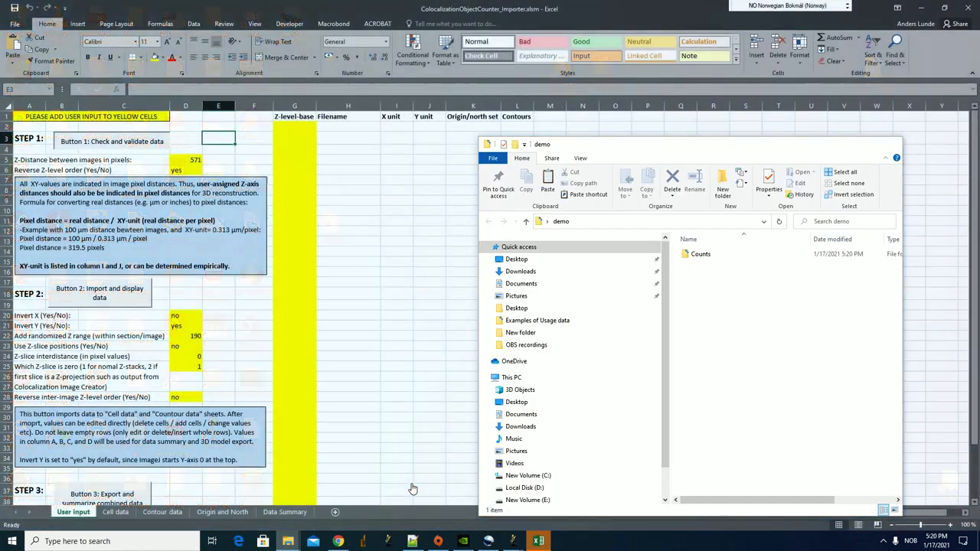
double_click(703, 255)
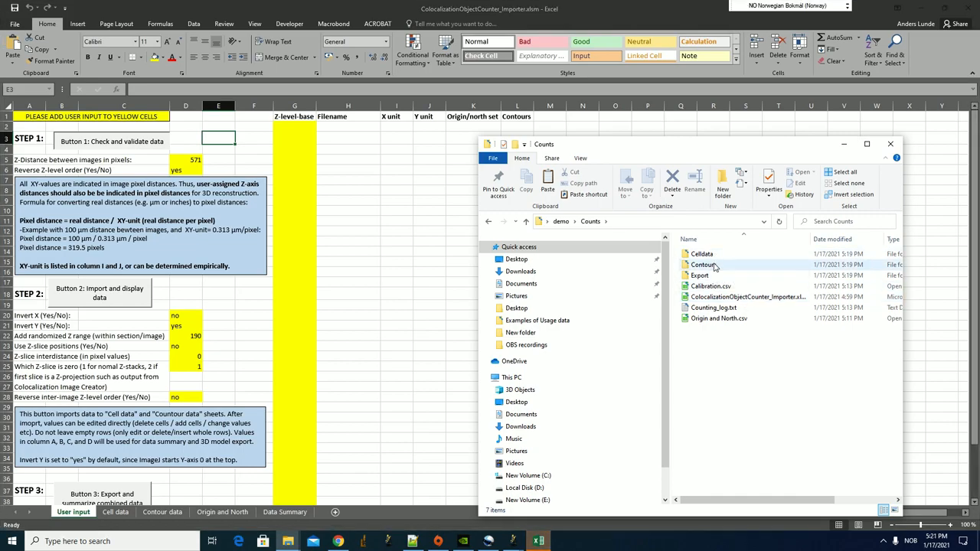
double_click(715, 265)
click(593, 222)
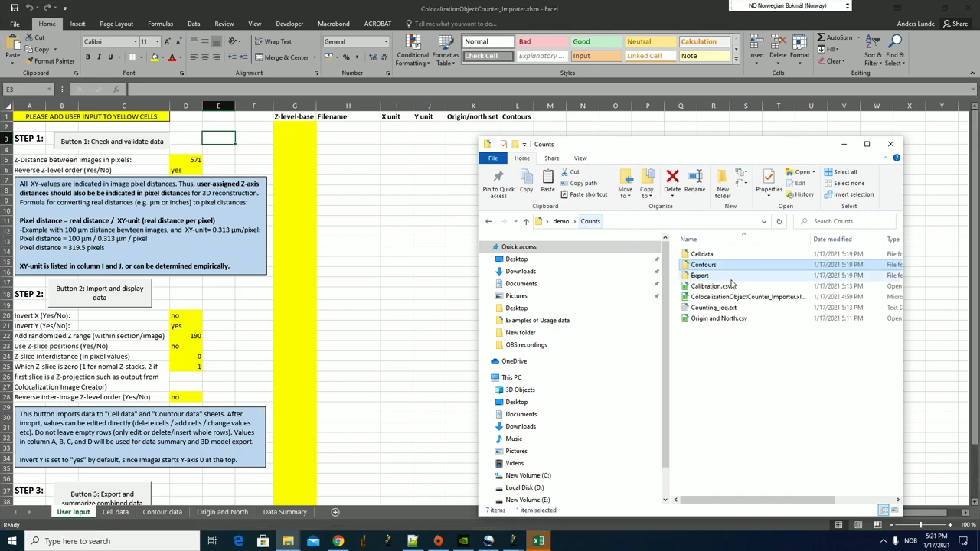
double_click(746, 297)
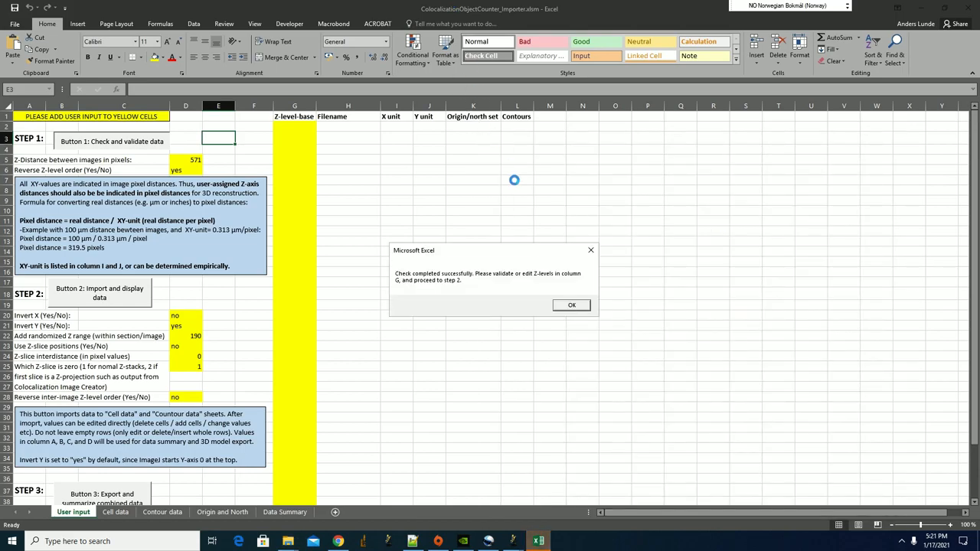
Finish the data check and review the Output image.tif entry on the User input sheet.
click(581, 307)
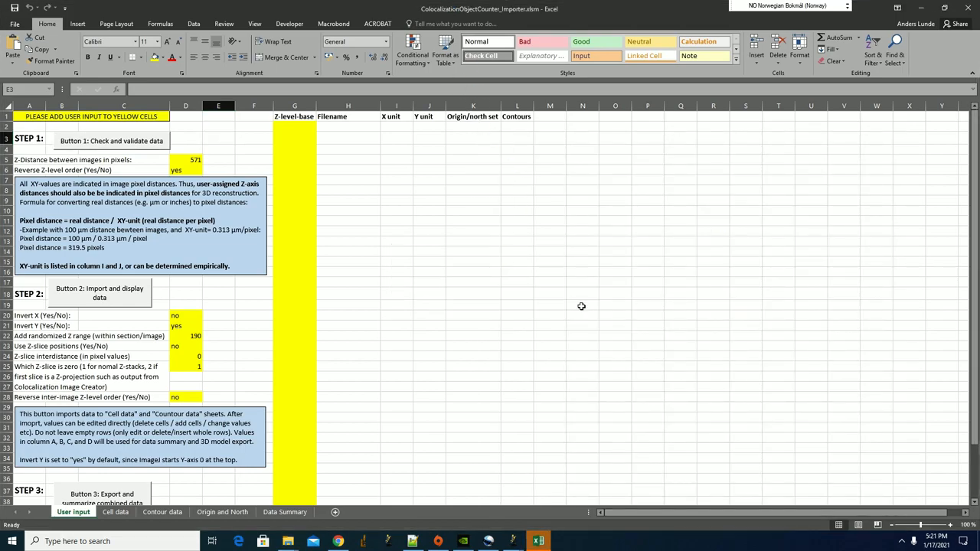
drag(297, 126, 408, 128)
click(503, 142)
click(437, 193)
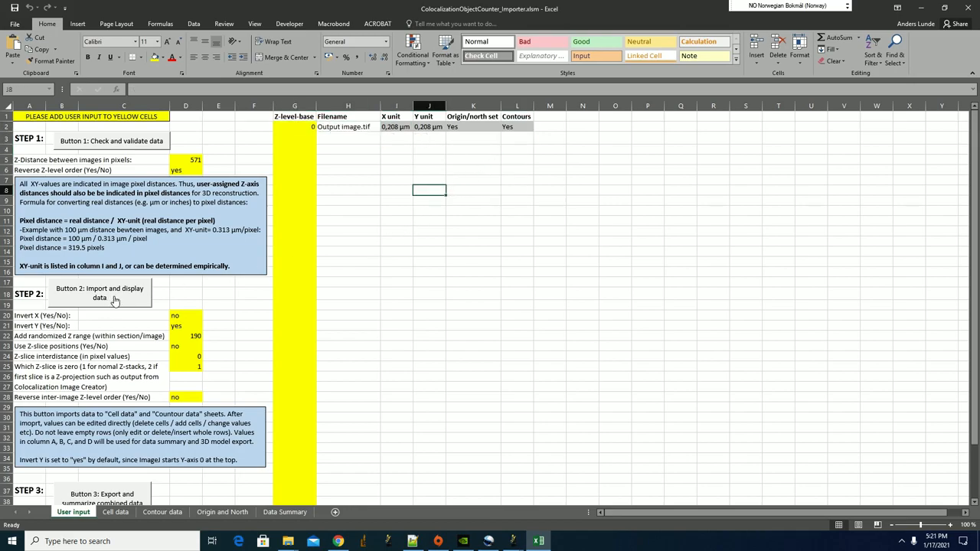
Review the Step 2 settings on the User input sheet and import the count data with them.
click(186, 314)
drag(188, 337, 187, 397)
click(228, 325)
click(118, 296)
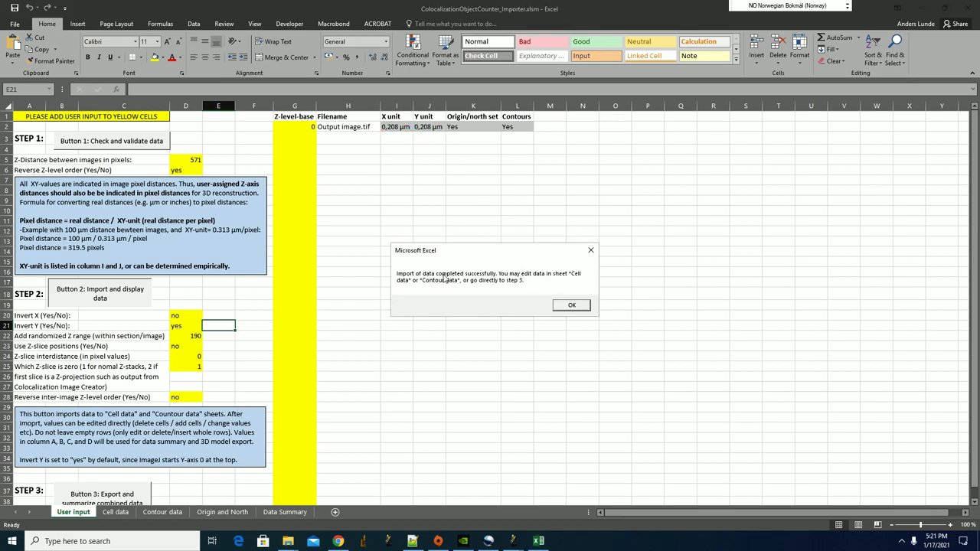
click(570, 305)
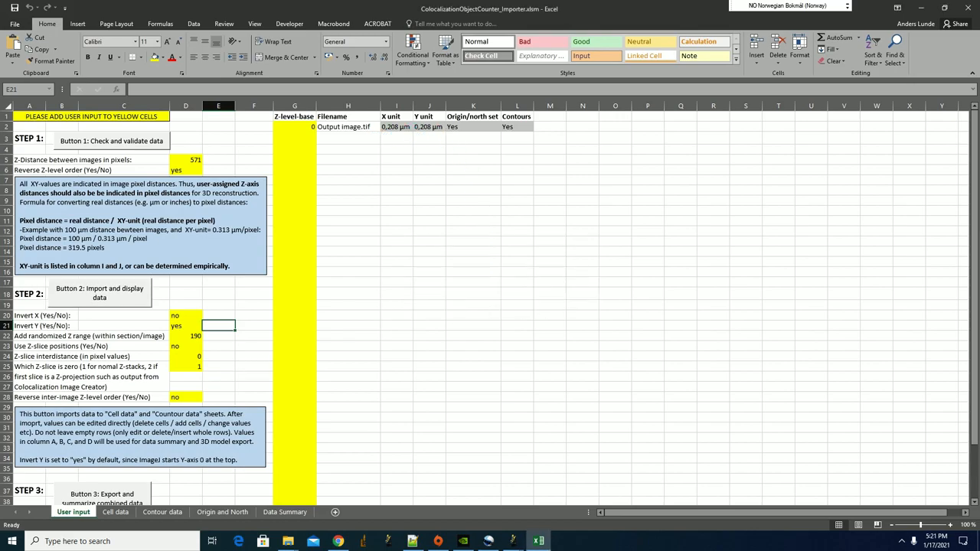
Run the Step 3 export and summary of the combined data.
scroll(142, 439, down, 2)
click(142, 436)
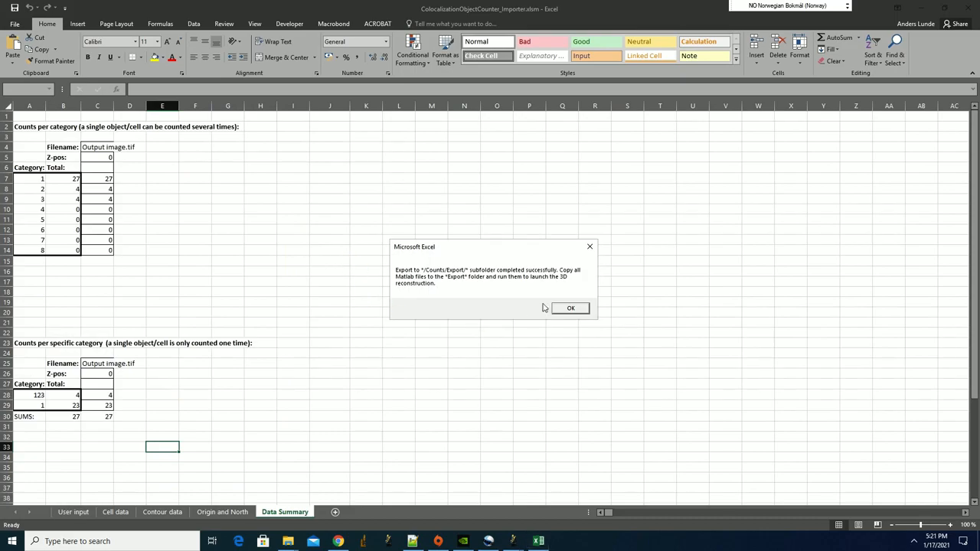
click(566, 309)
click(193, 370)
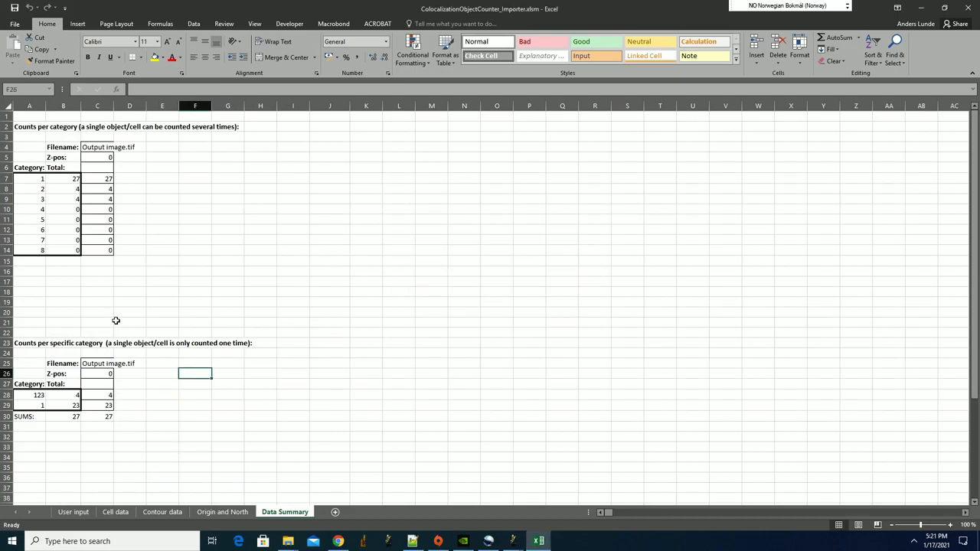
Examine the category counts and sums for Output image.tif on the Data Summary sheet.
click(95, 146)
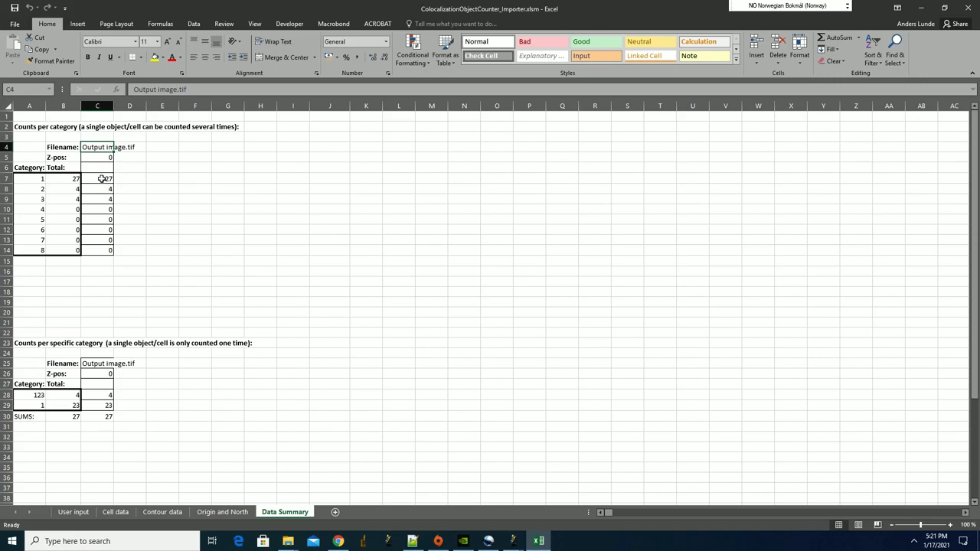
click(39, 178)
click(91, 178)
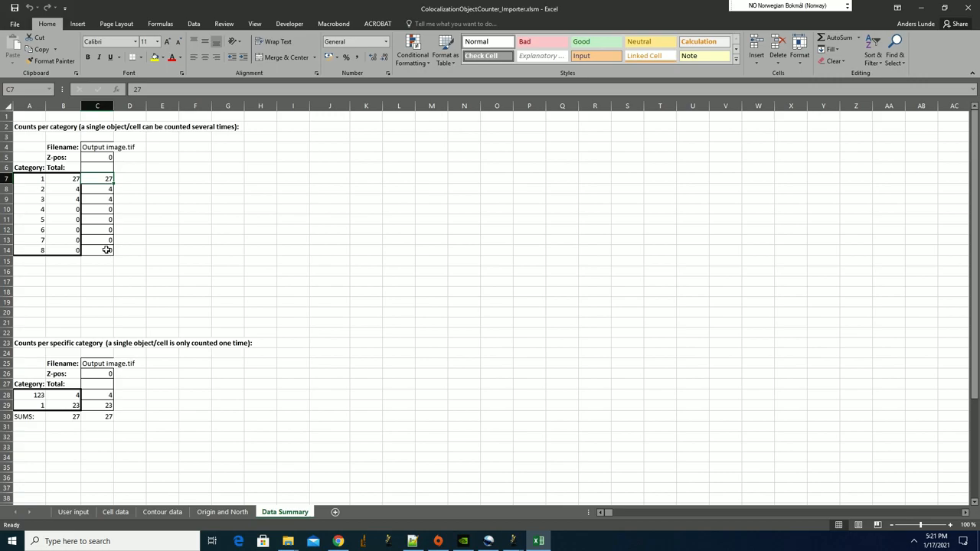
drag(108, 187, 105, 199)
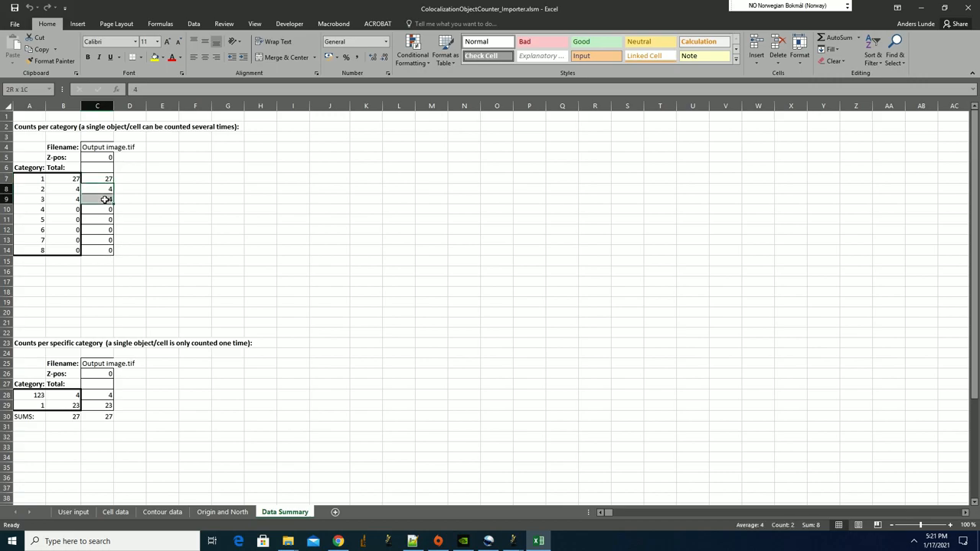
click(104, 414)
Review the imported values on the Origin and North, Contour data and Cell data sheets.
click(222, 513)
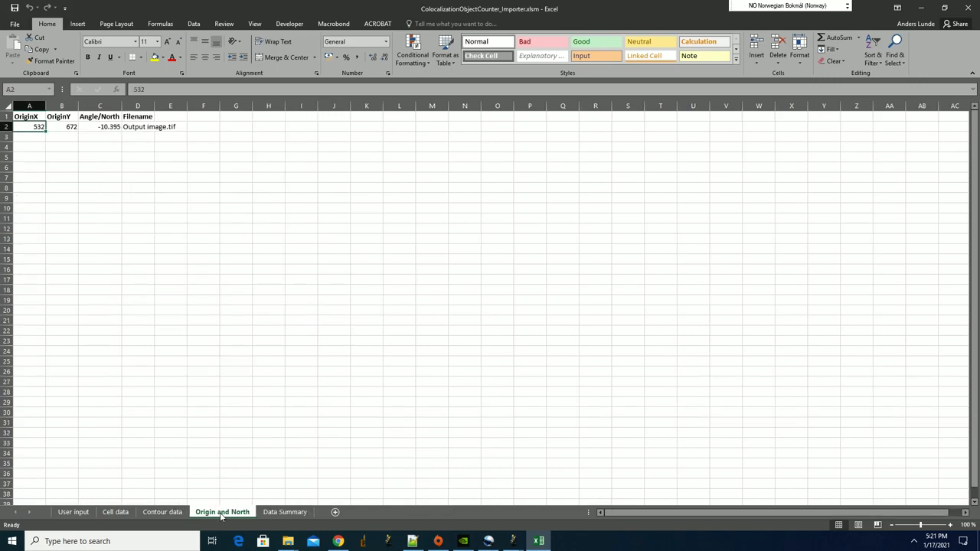
click(162, 512)
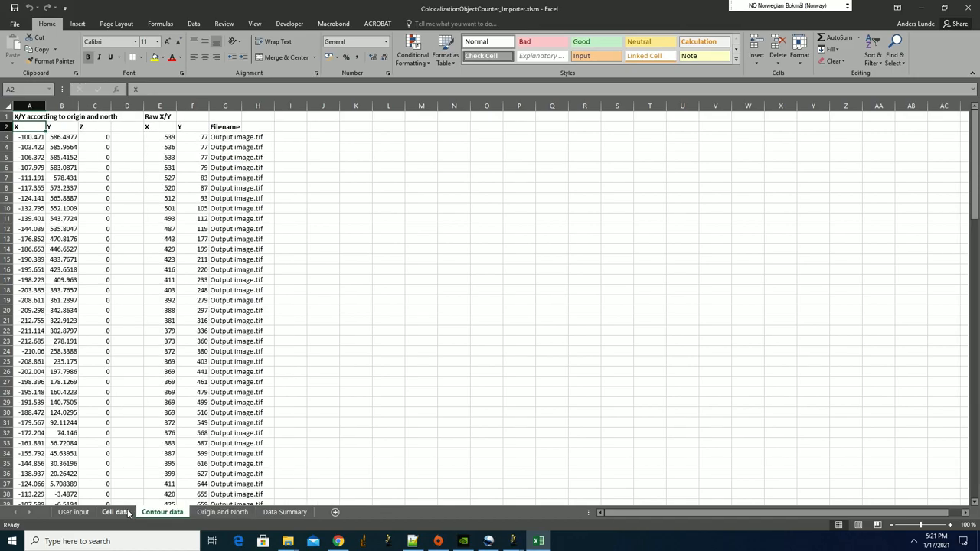
click(115, 512)
click(278, 227)
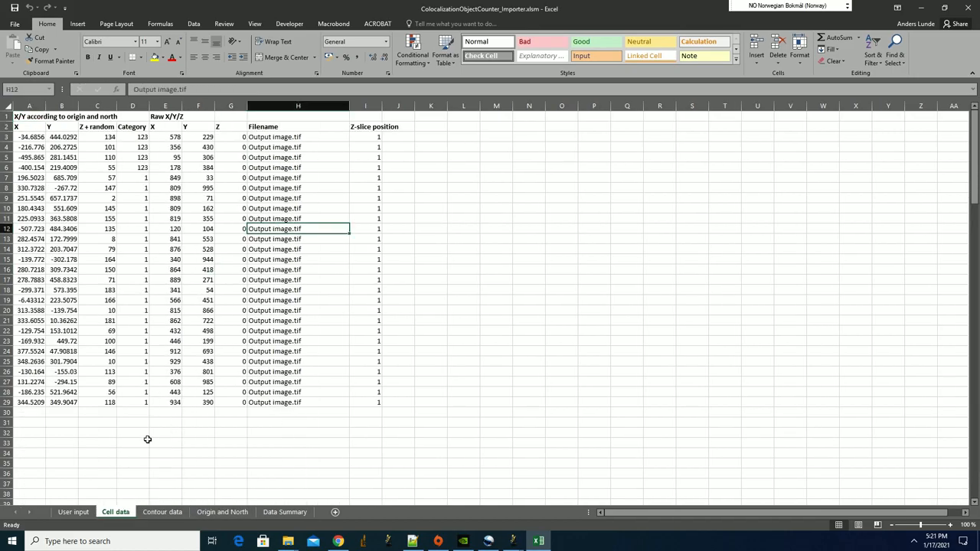
drag(28, 138, 115, 172)
click(166, 219)
click(168, 319)
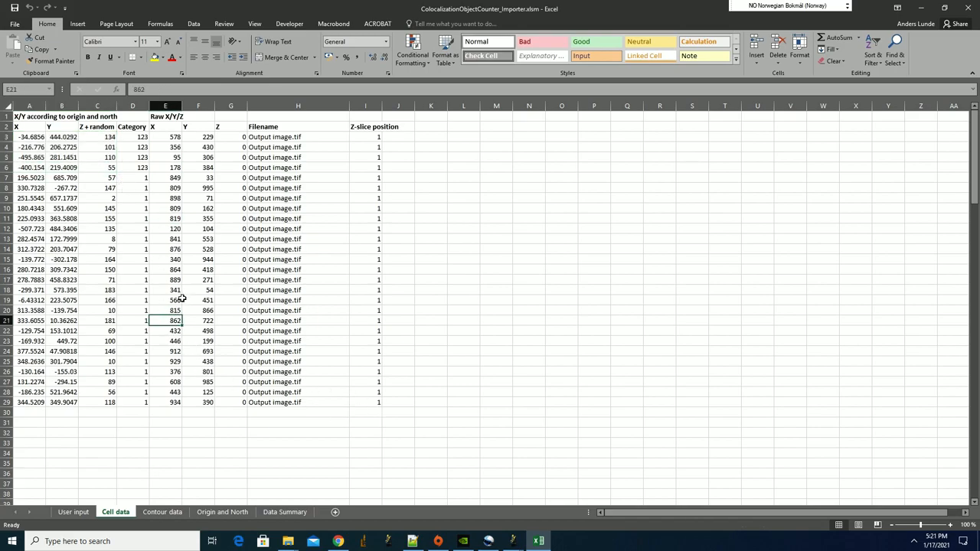
Delete row 17 from the Cell data sheet.
click(7, 279)
right_click(6, 280)
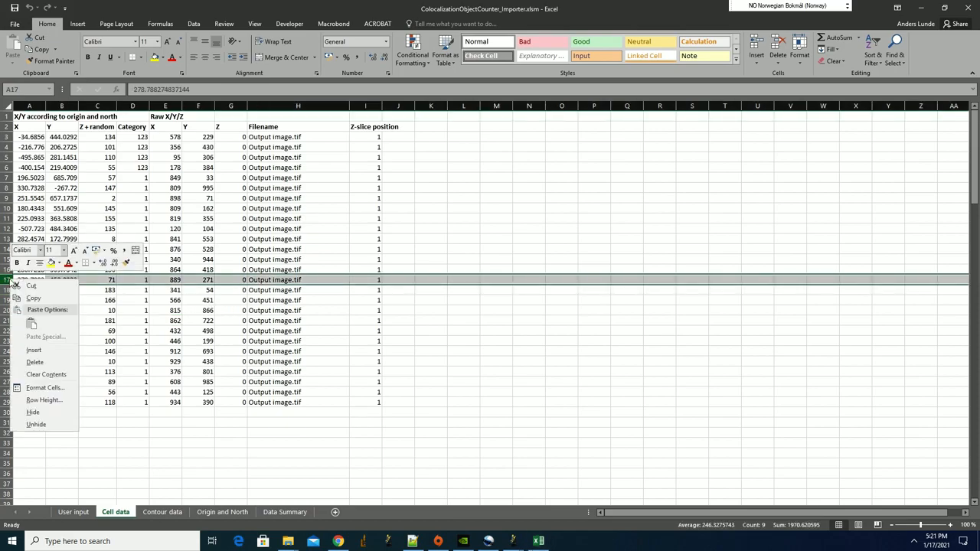
key(d)
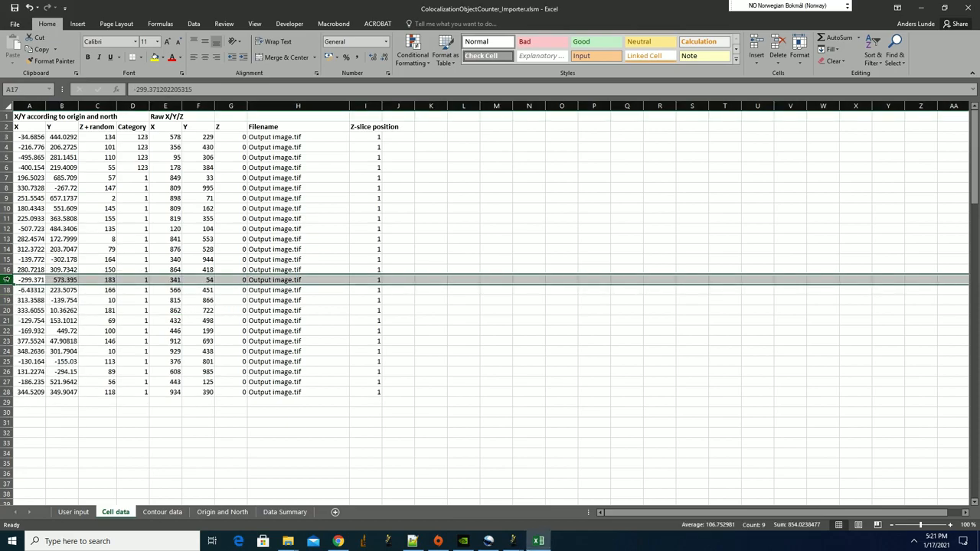
Rerun the Step 3 export and summary from the User input sheet using the edited cell data.
click(74, 511)
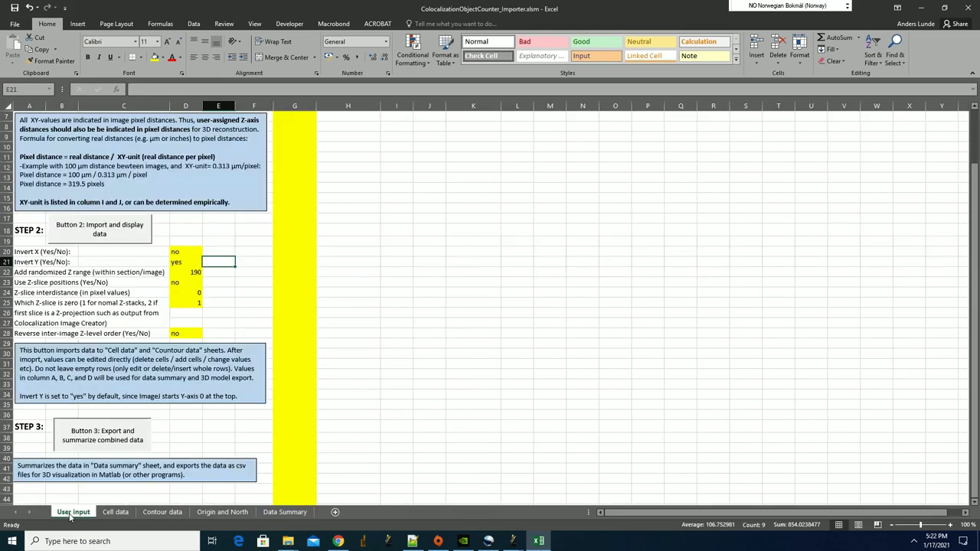
click(124, 442)
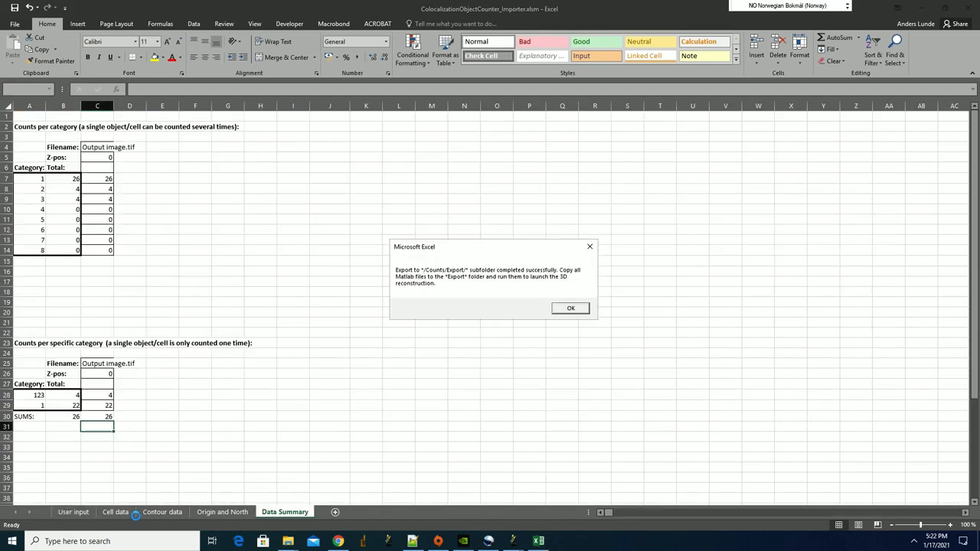
click(568, 310)
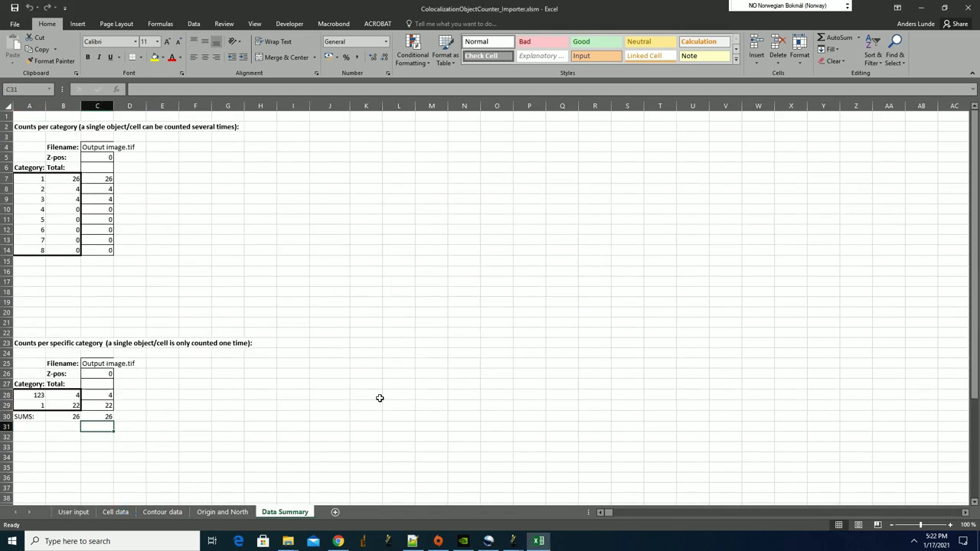
Examine the category 123 rows on the Cell data sheet and compare them with the markers on Output image.tif in Fiji.
click(116, 513)
click(268, 513)
click(73, 512)
click(116, 513)
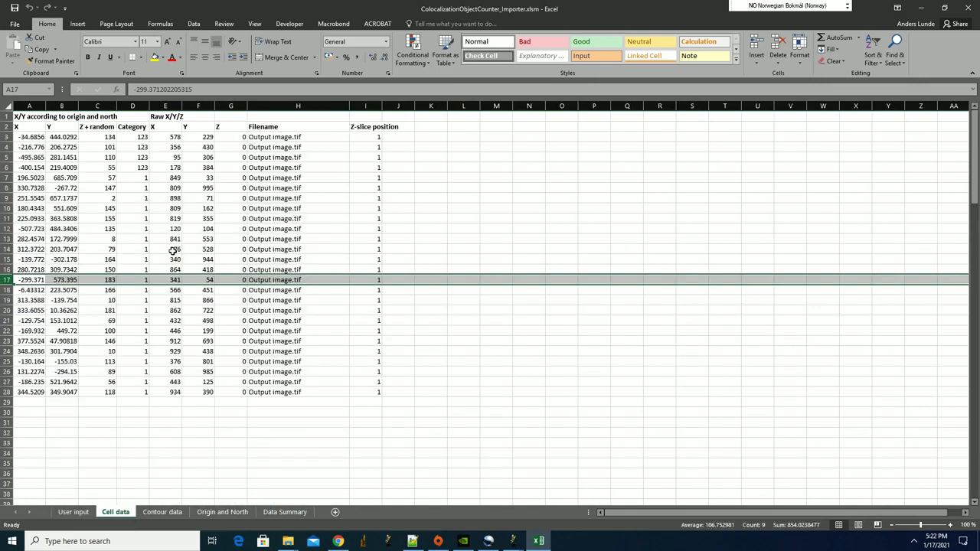
click(173, 251)
click(113, 167)
drag(139, 137, 143, 167)
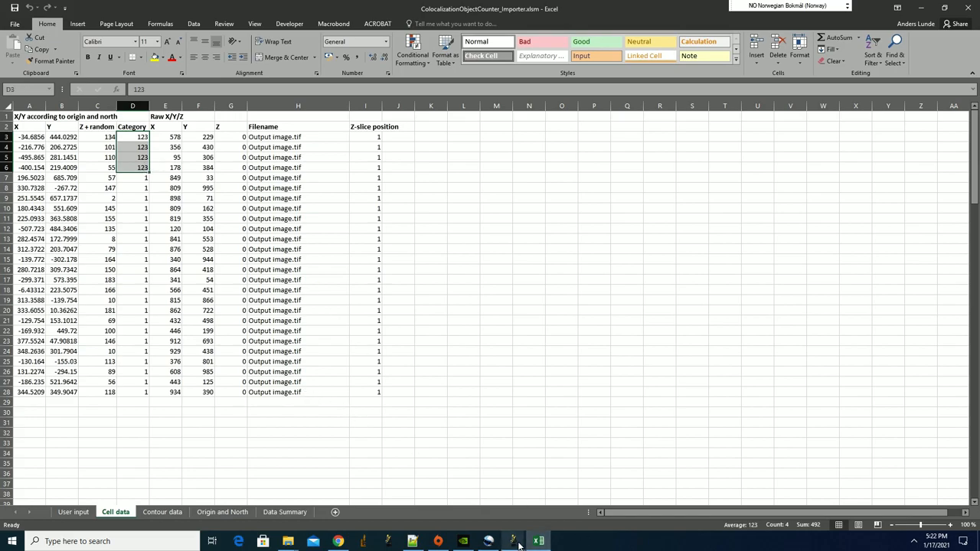
mouse_move(518, 545)
click(613, 498)
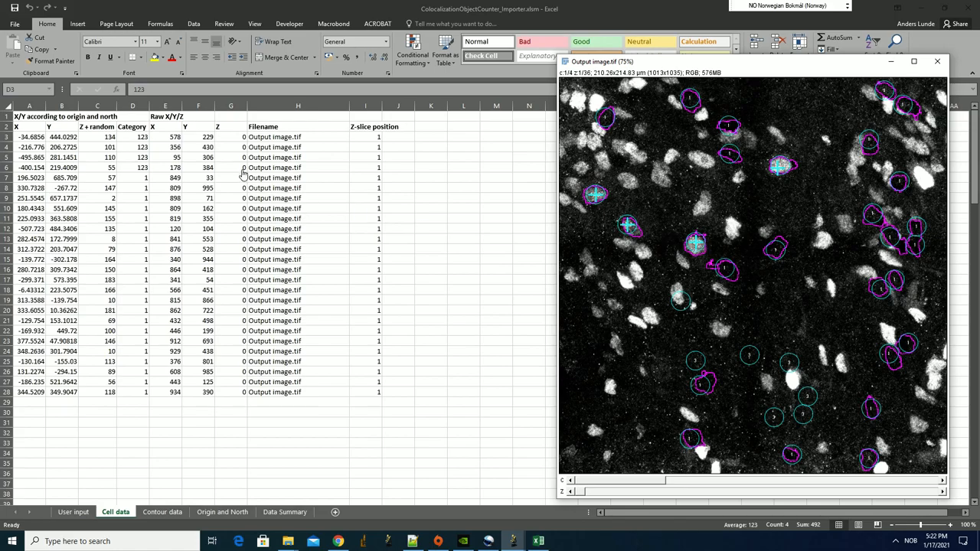
click(100, 171)
Delete rows 3 to 6, the category 123 cells, from the Cell data sheet.
click(5, 136)
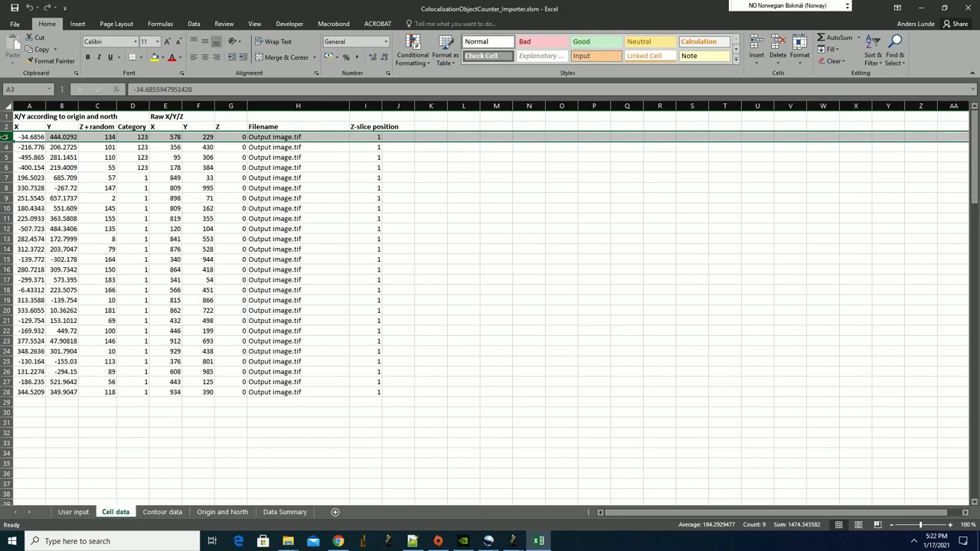
drag(8, 146, 7, 167)
right_click(8, 141)
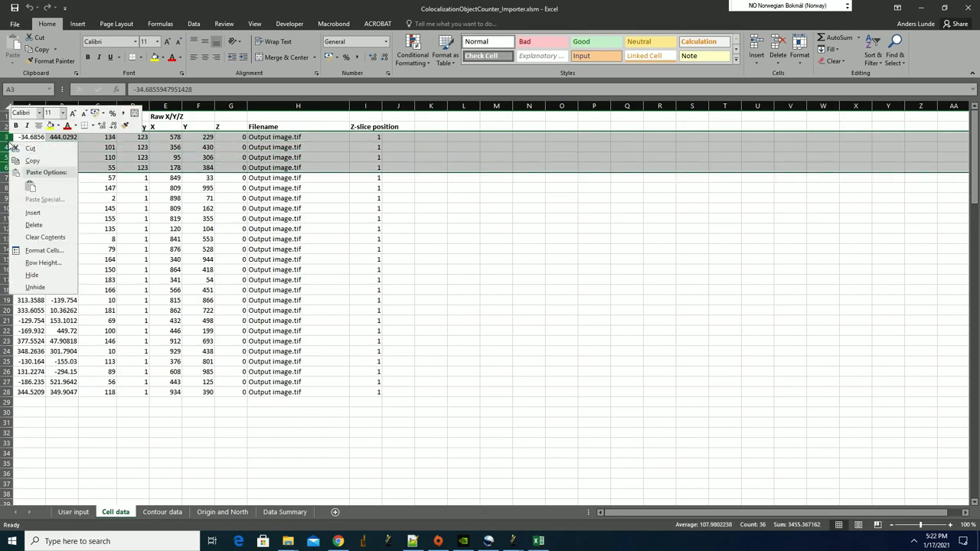
key(d)
click(259, 344)
Run the Step 3 export again to update the Data Summary without the category 123 cells.
click(74, 511)
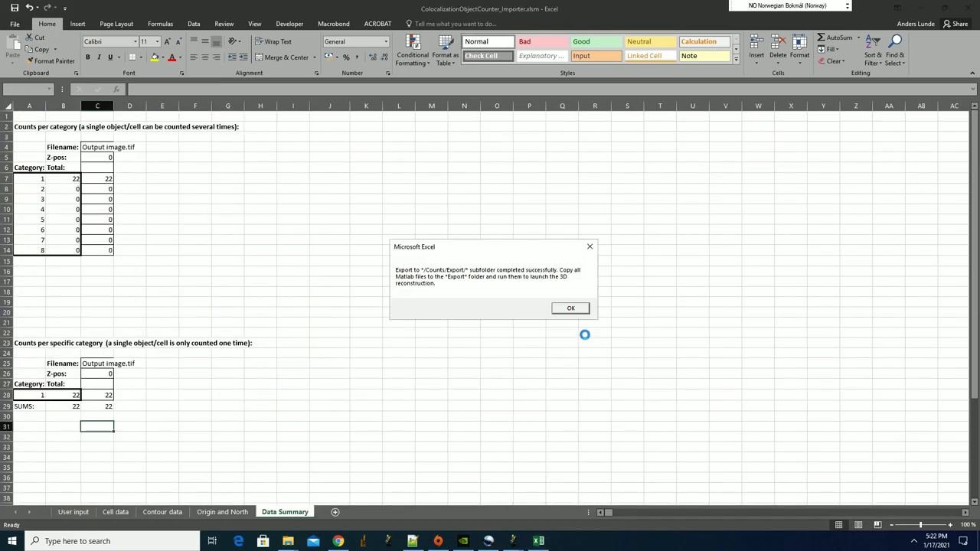
click(566, 309)
click(167, 306)
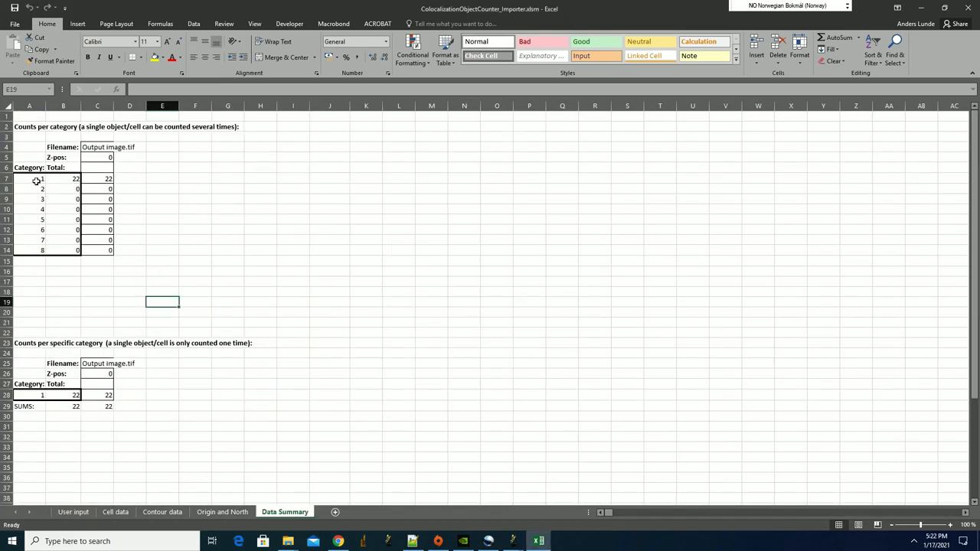
Examine the category 1 counts in the updated Data Summary.
drag(37, 181, 103, 179)
click(186, 242)
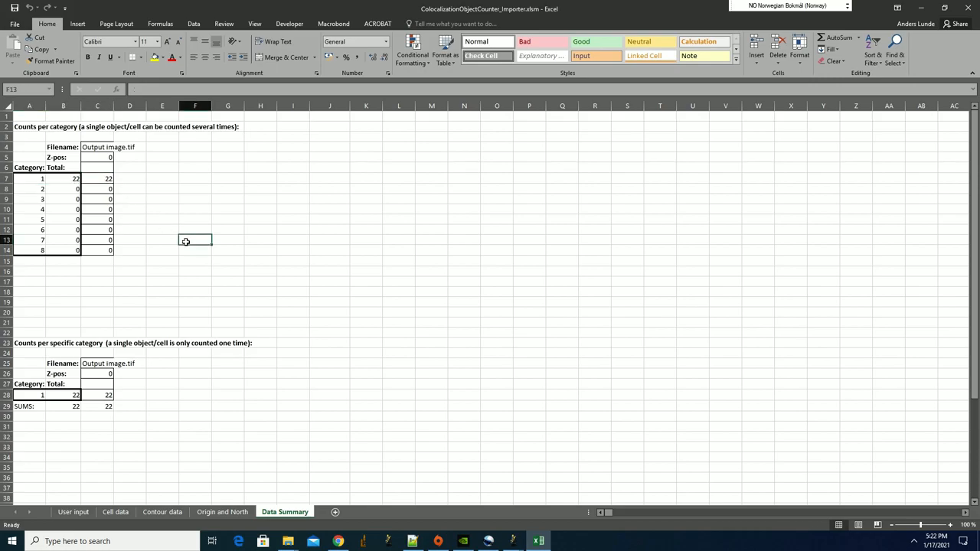
click(60, 179)
click(36, 180)
drag(30, 178, 103, 179)
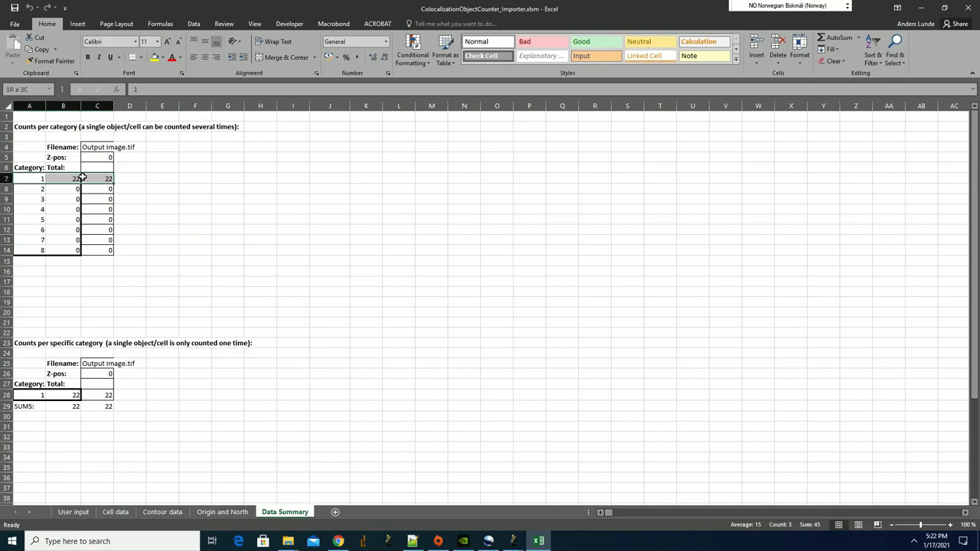
click(165, 303)
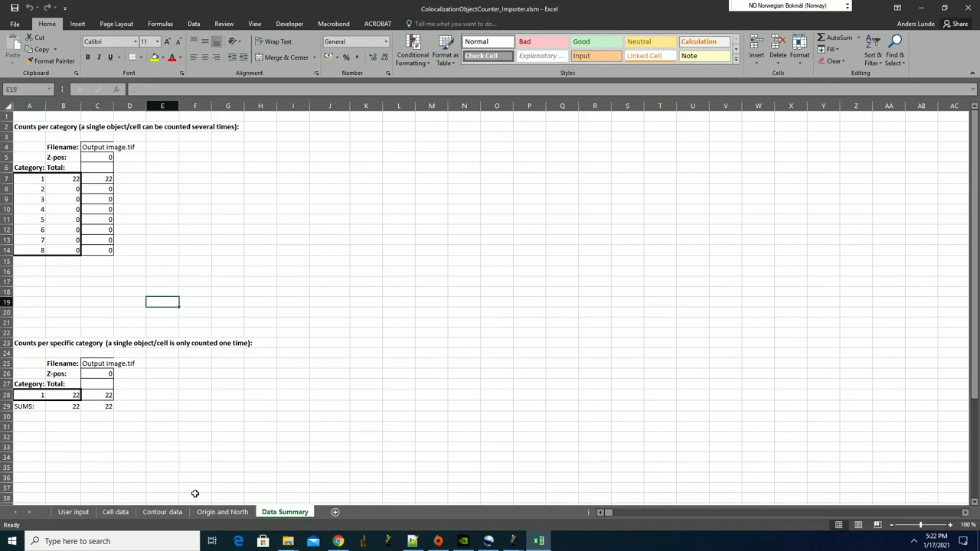
Return to the User input sheet and view its settings and the Output image.tif entry.
click(68, 511)
click(371, 270)
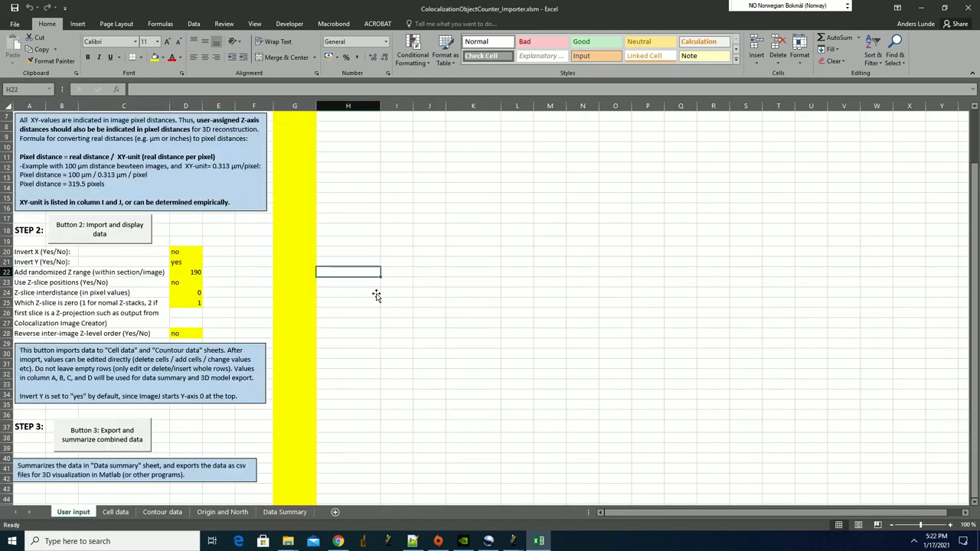
scroll(373, 293, up, 2)
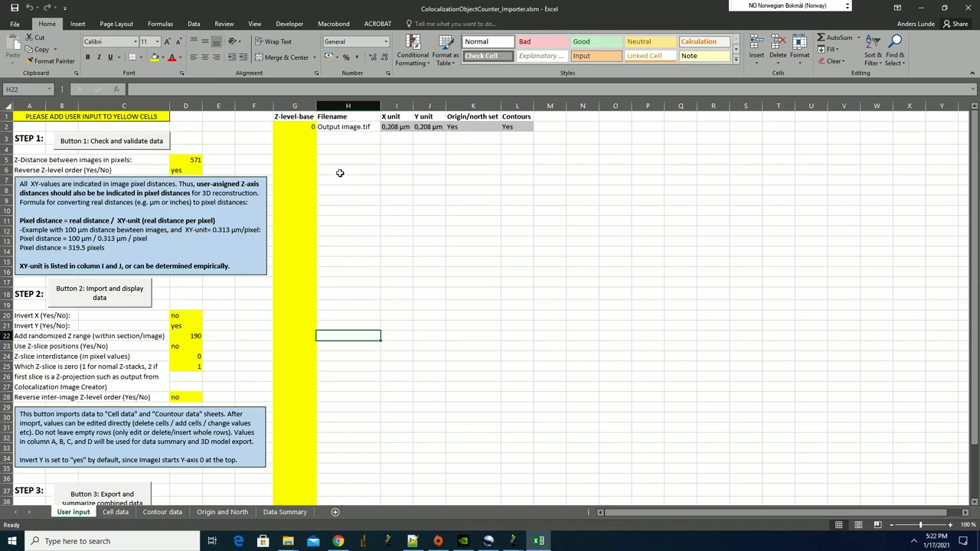
Examine the Output image.tif row from its Z-level base through its contours status.
drag(308, 129, 519, 139)
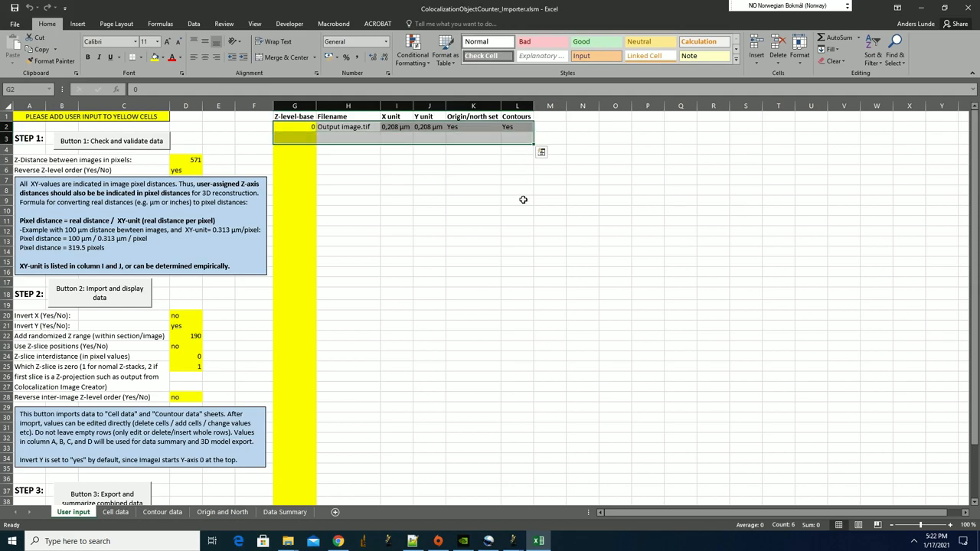
click(517, 200)
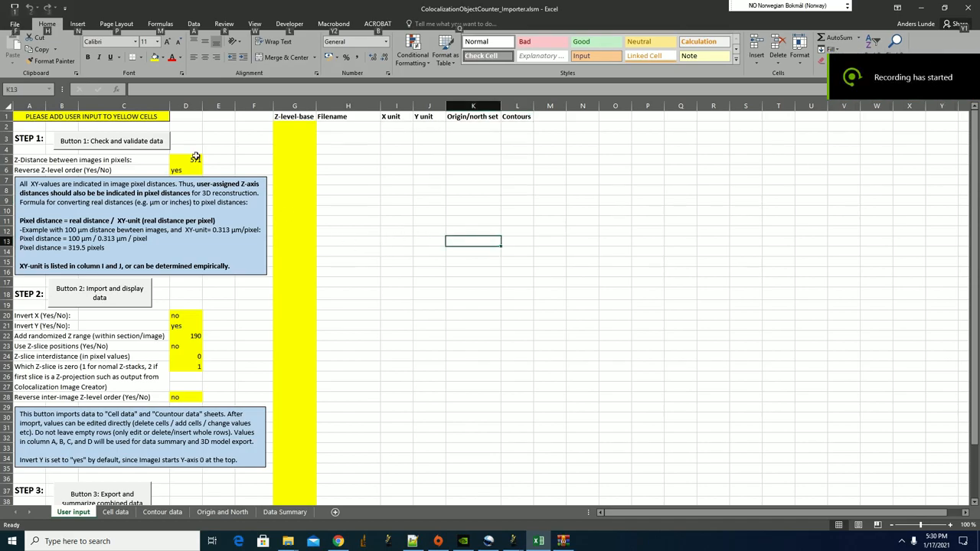
click(317, 140)
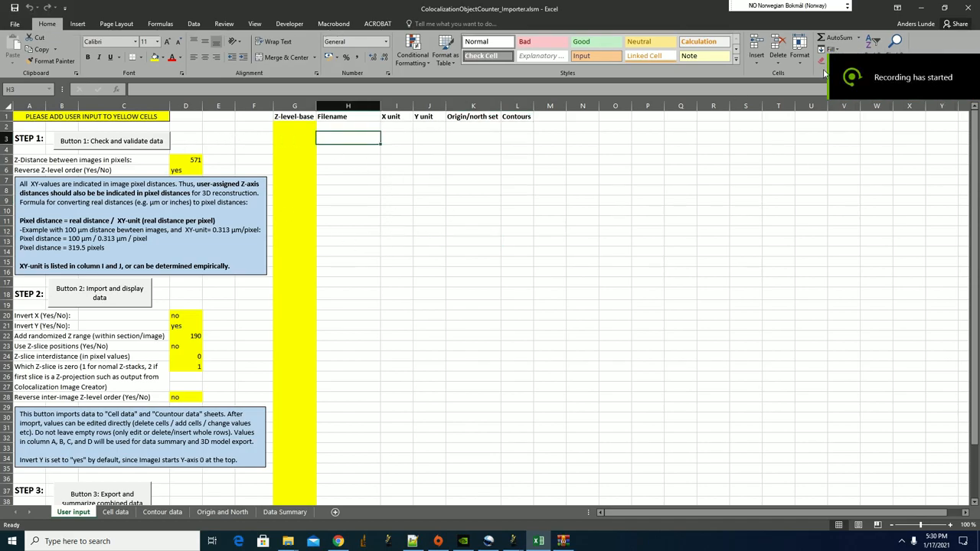
Switch to the browser's Nature article and find the Example 3 section on batch processing, semi-automatic quantification and 3D reconstruction.
click(922, 8)
scroll(126, 257, up, 10)
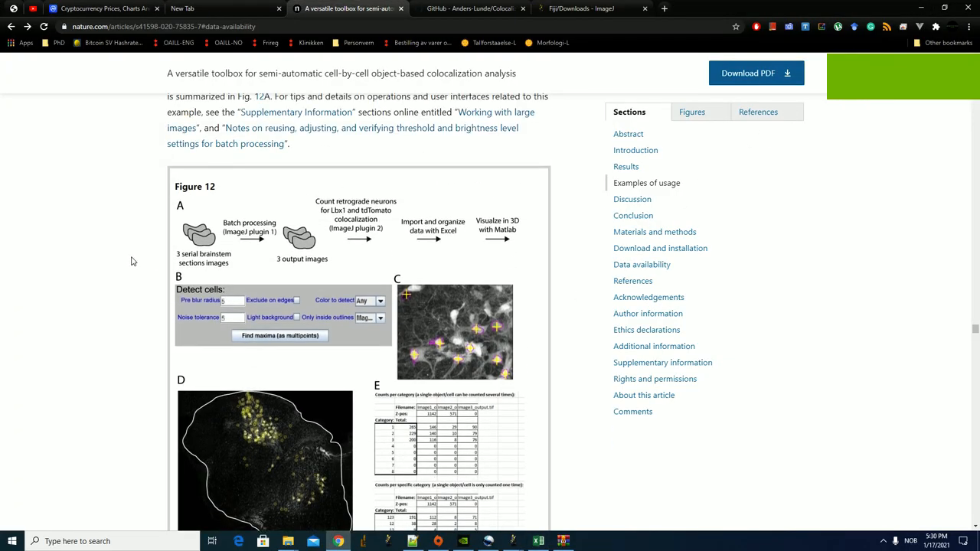
scroll(131, 284, up, 8)
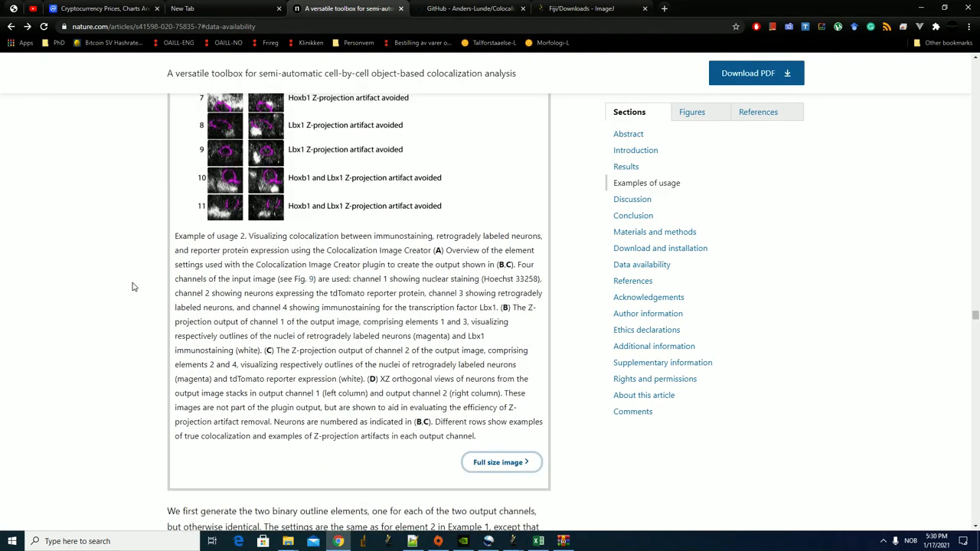
scroll(105, 301, down, 12)
scroll(109, 309, down, 1)
scroll(145, 276, up, 3)
drag(247, 184, 403, 203)
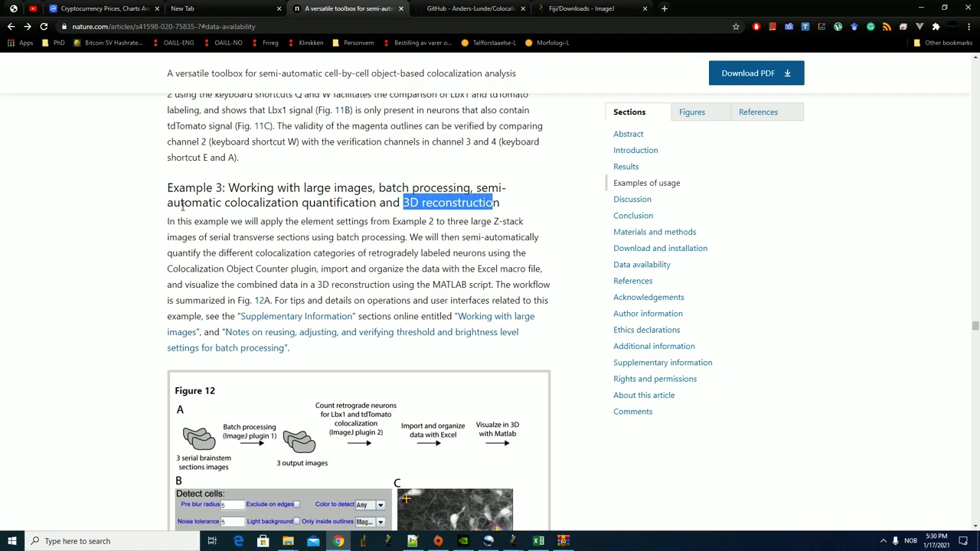
drag(182, 205, 349, 203)
drag(484, 202, 457, 188)
Examine Figure 12's workflow, count tables and 3D reconstruction plots.
scroll(452, 221, down, 4)
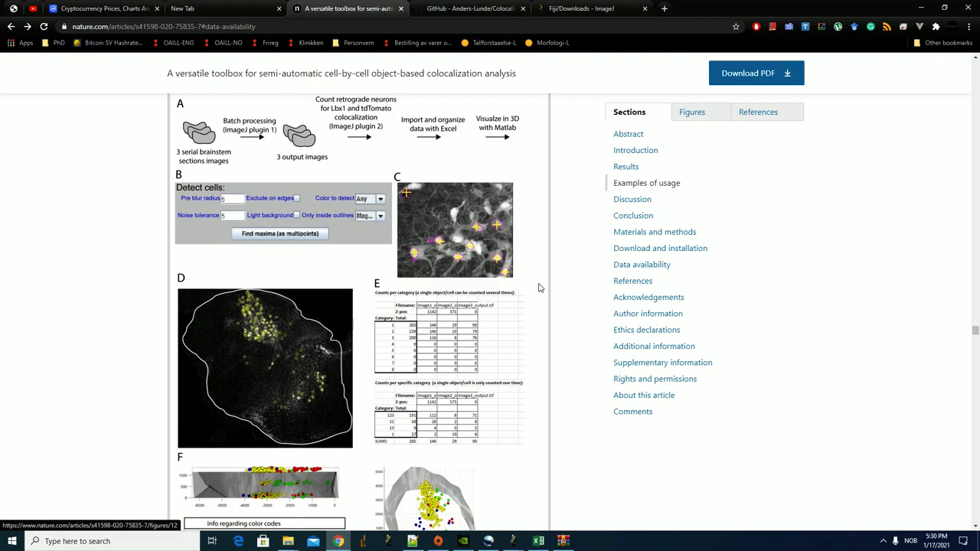
scroll(475, 376, down, 1)
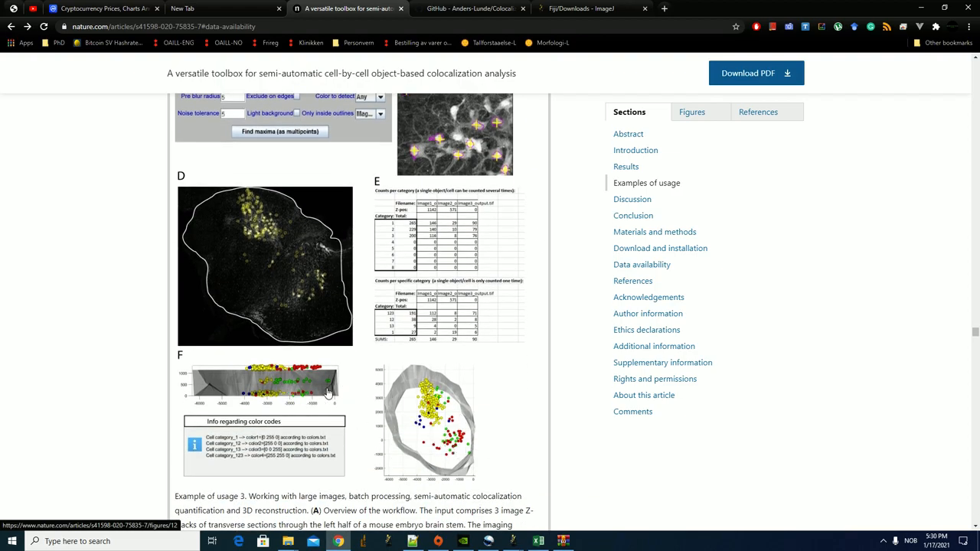
scroll(440, 411, up, 1)
scroll(438, 411, up, 1)
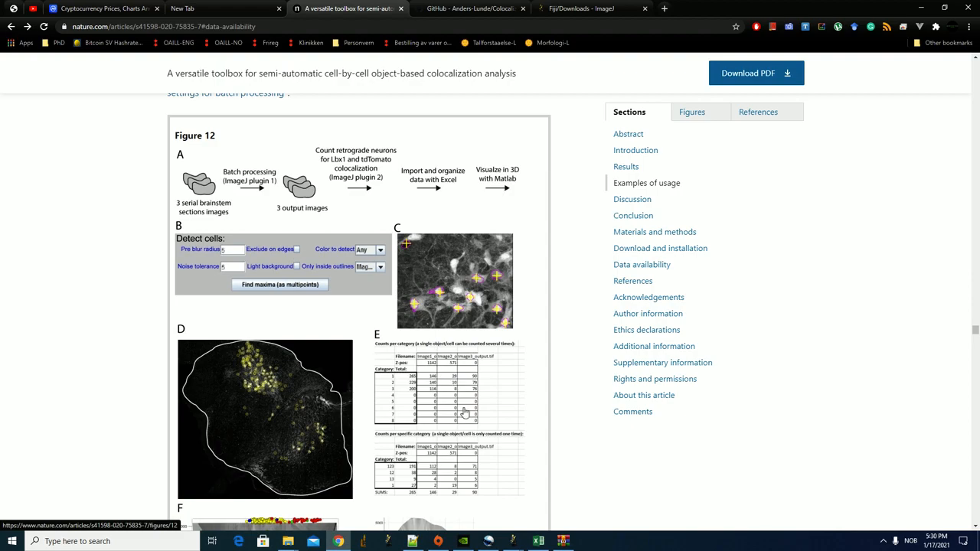
scroll(468, 413, down, 2)
Switch back to Excel, finish the Step 1 check, and review the filenames and Z-level bases of the three output images.
click(539, 540)
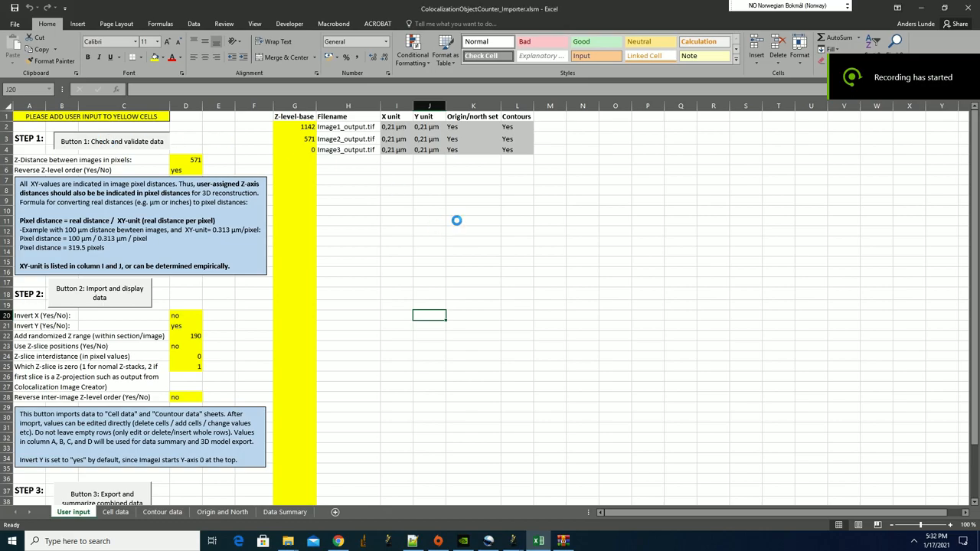
click(568, 311)
drag(304, 126, 350, 150)
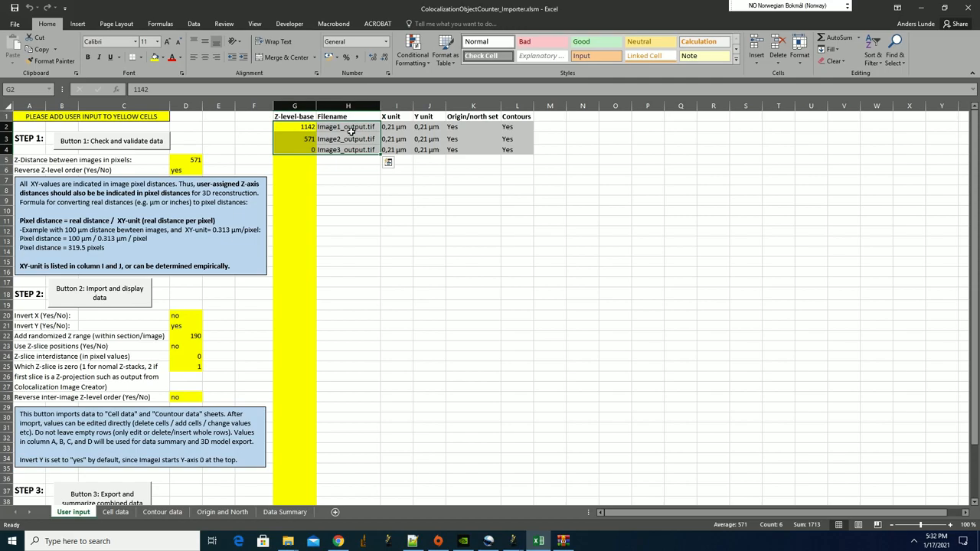
click(350, 134)
click(349, 151)
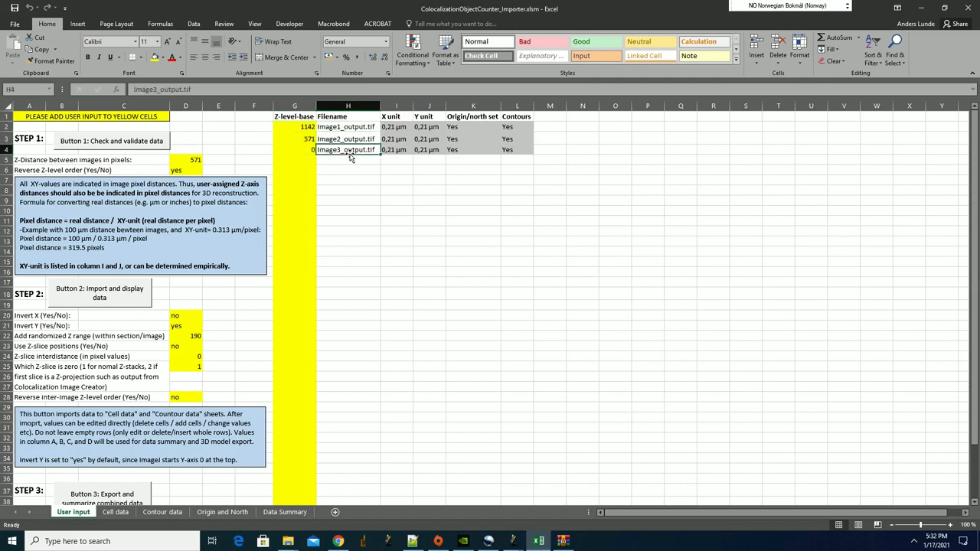
click(307, 151)
key(Up)
key(Up)
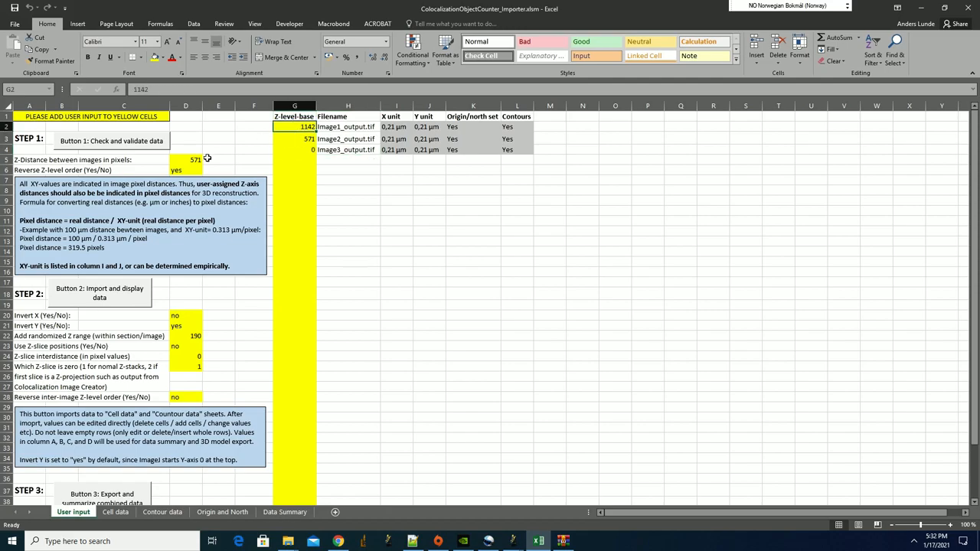
Review the Z-distance between images setting, the pixel distance conversion example and the three Z-level base values.
click(50, 160)
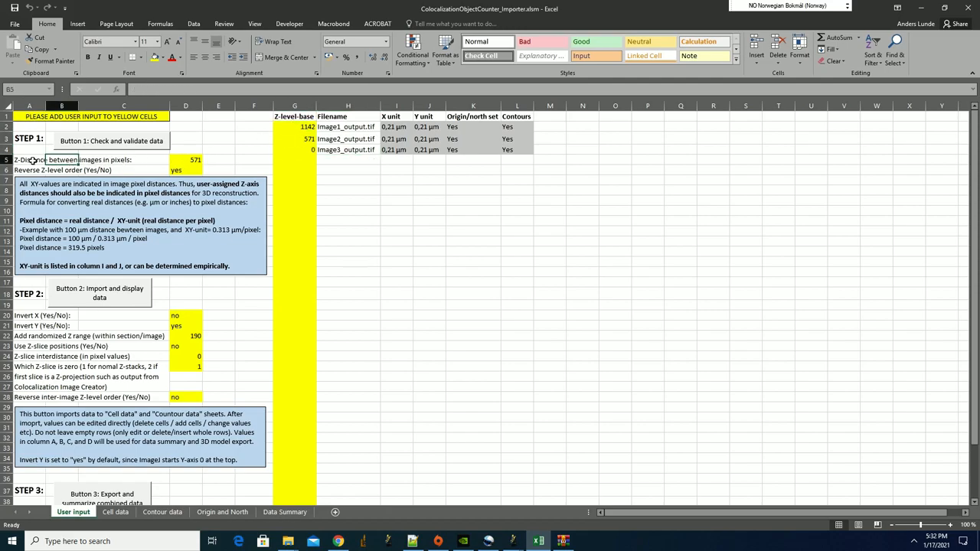
drag(34, 161, 165, 161)
click(196, 159)
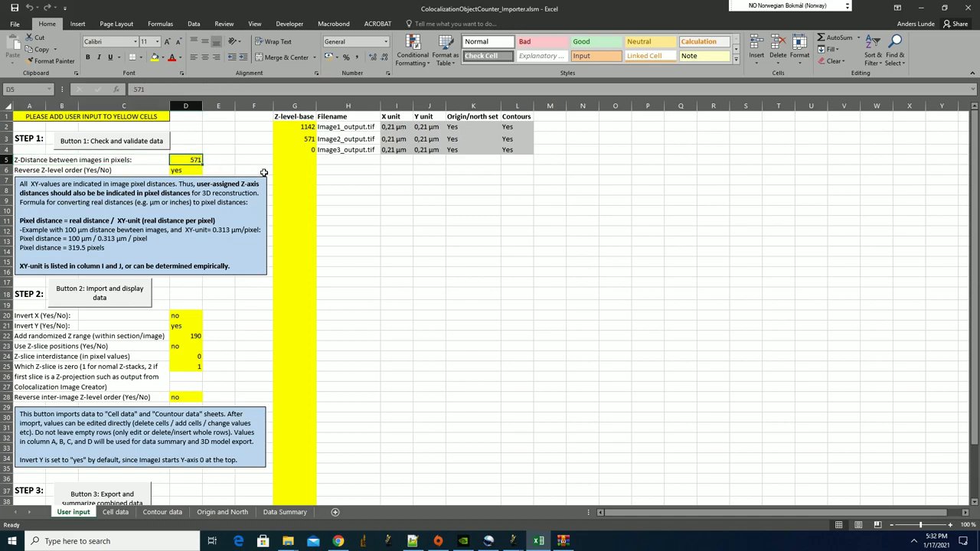
mouse_move(89, 229)
mouse_down()
mouse_move(105, 247)
mouse_move(65, 229)
mouse_up()
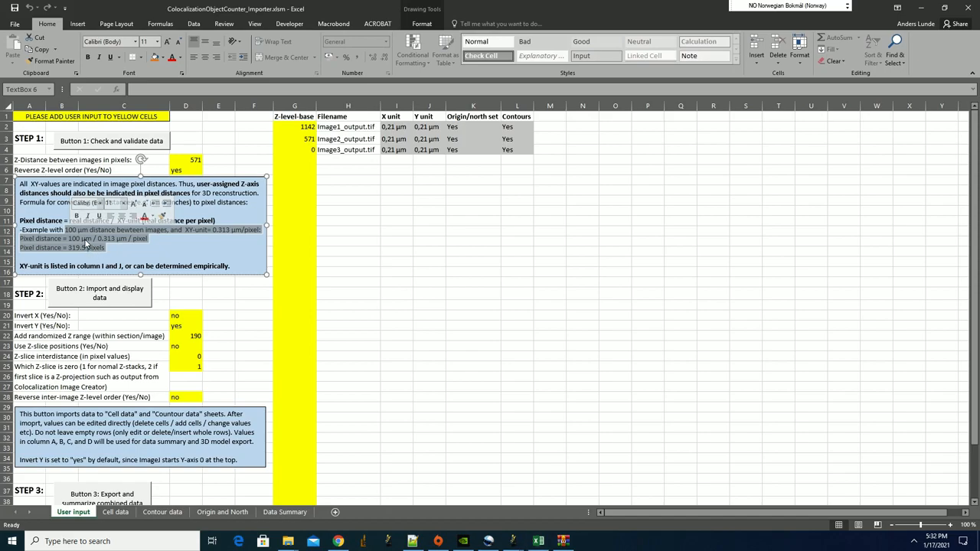
click(210, 160)
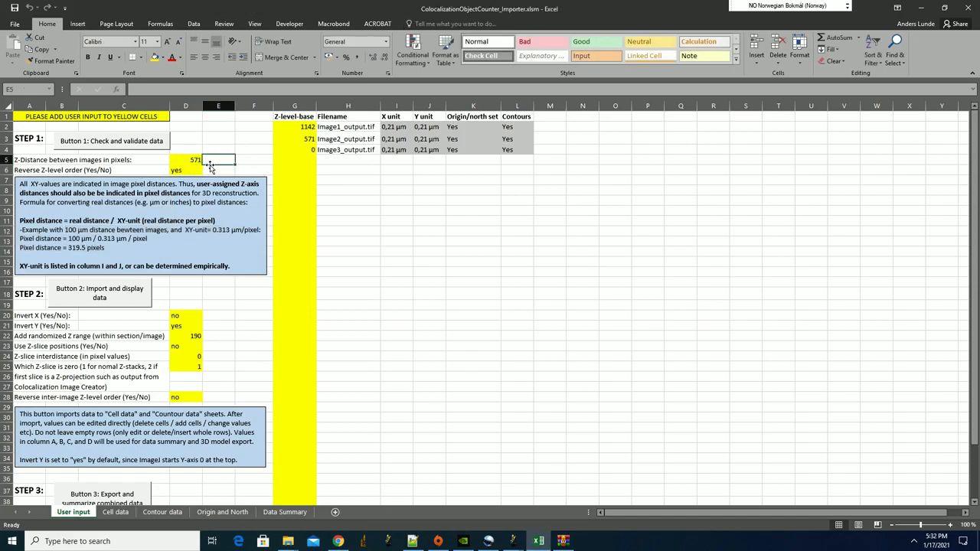
drag(300, 130, 307, 149)
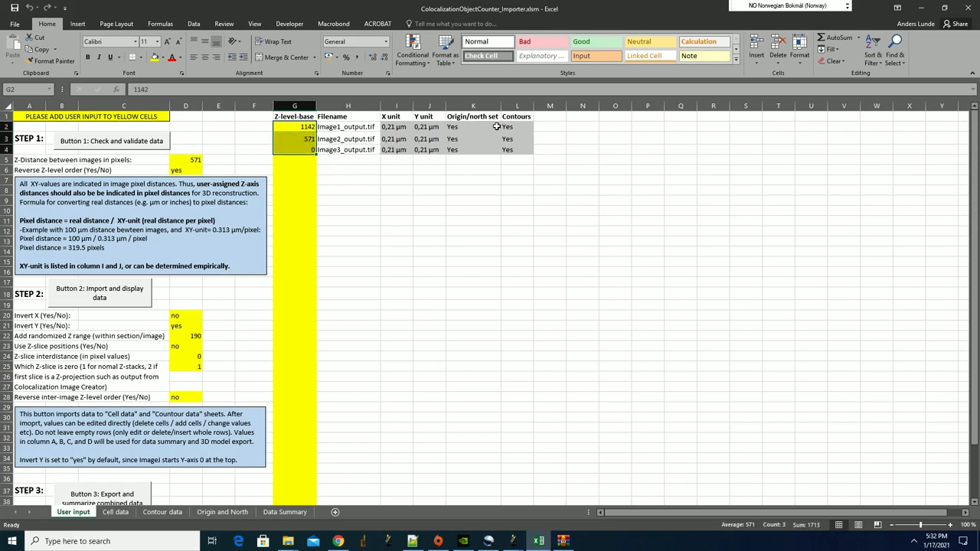
Check the Origin/north set column, then switch to ImageJ and draw a straight, nearly vertical line on Output image.tif to illustrate origin and north.
drag(519, 117, 470, 150)
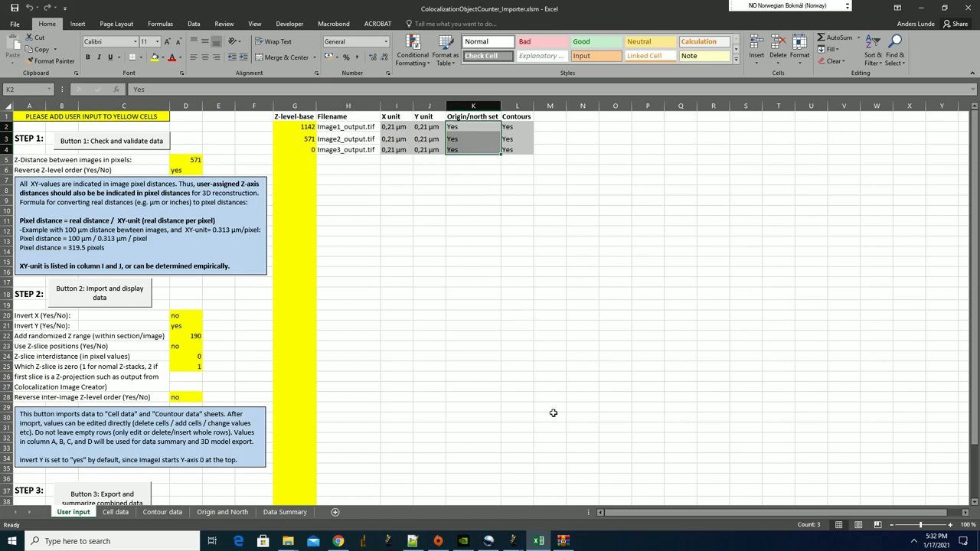
click(513, 540)
click(605, 507)
click(543, 514)
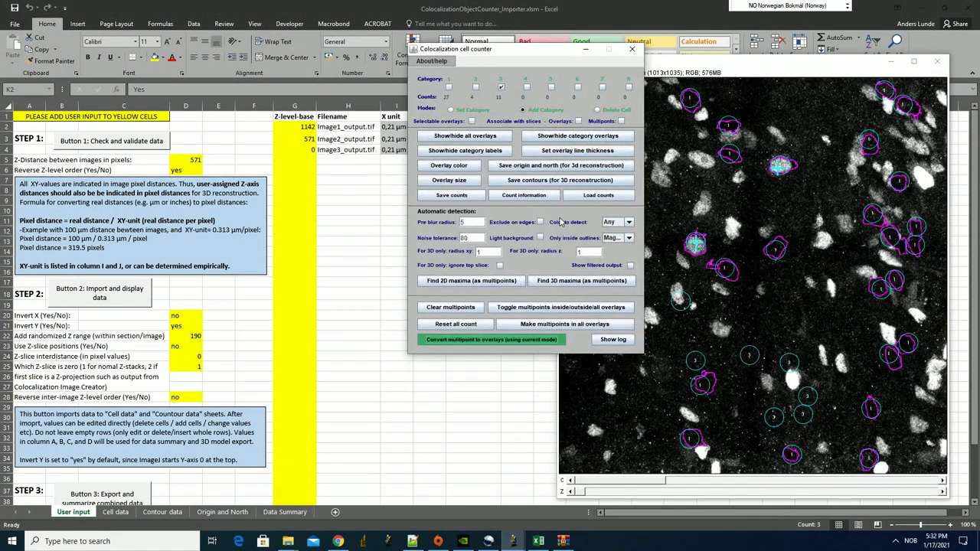
click(314, 491)
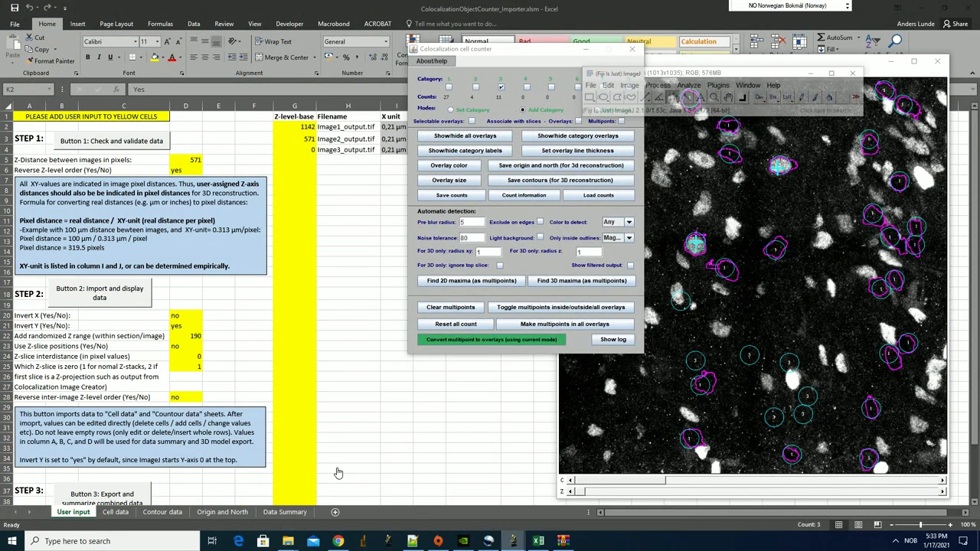
click(662, 40)
drag(758, 297, 757, 231)
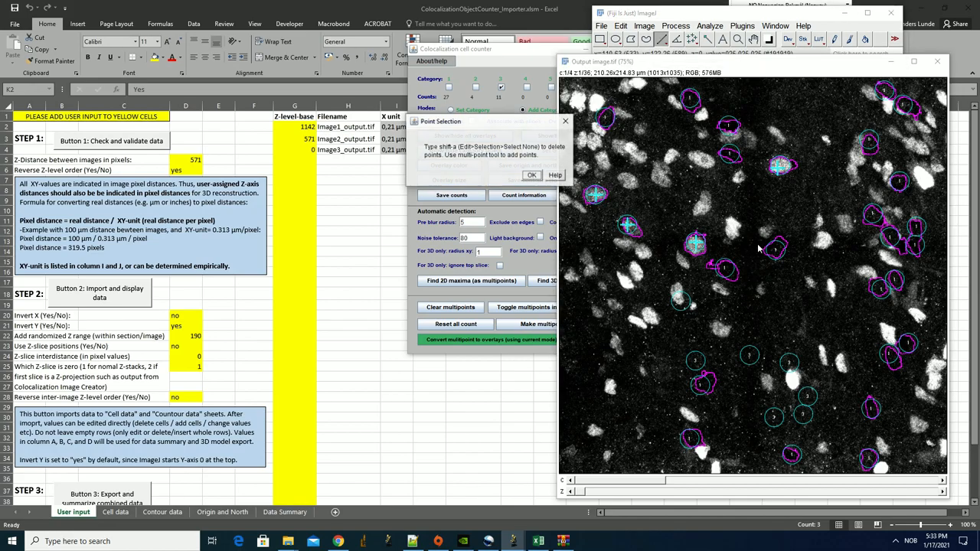
click(535, 174)
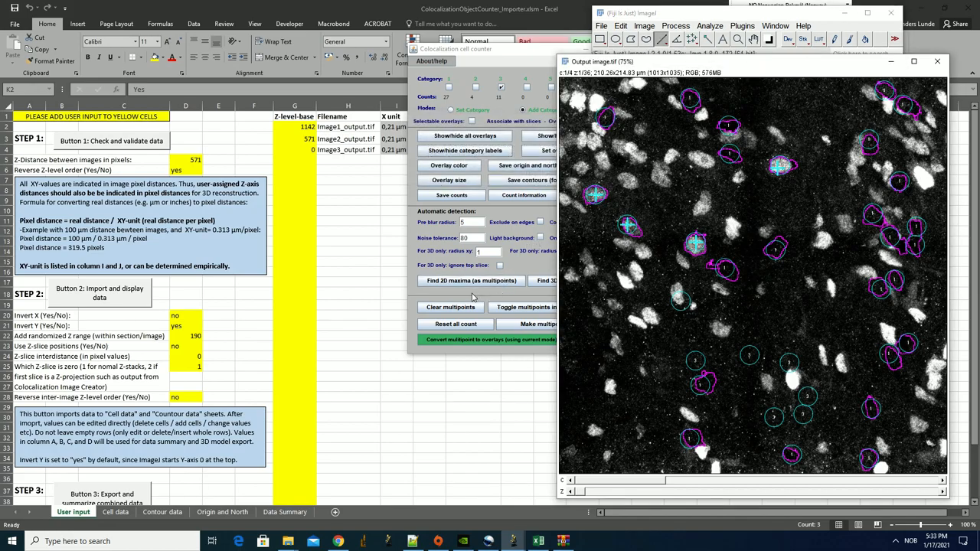
mouse_move(796, 311)
mouse_down()
mouse_move(794, 113)
mouse_move(839, 134)
mouse_move(824, 130)
mouse_up()
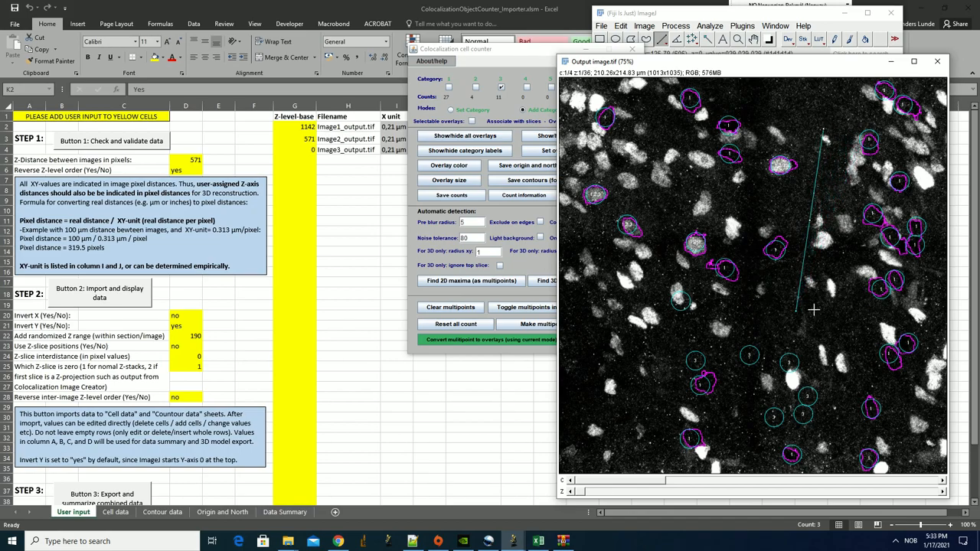
click(359, 190)
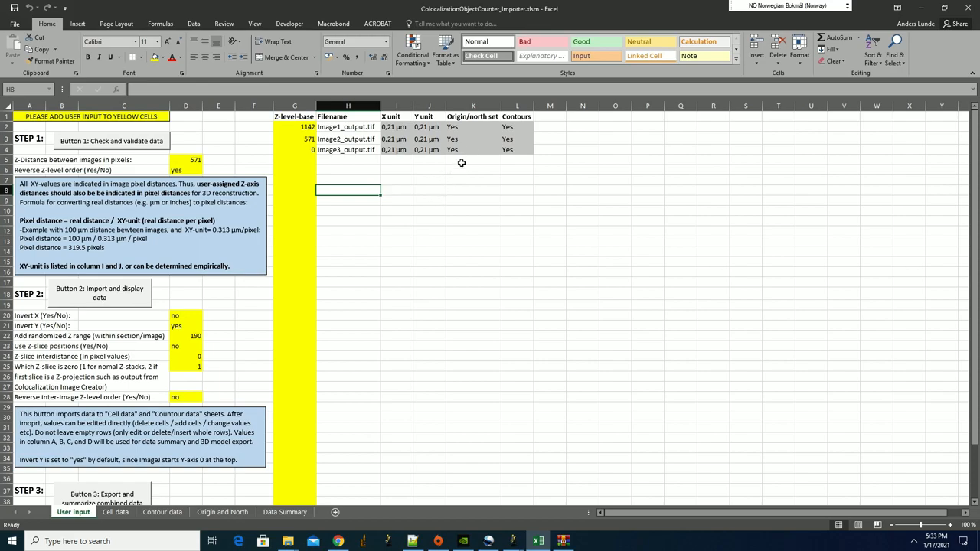
Review the three validated image rows, their Z-level bases and the Z-distance between images before importing.
click(320, 311)
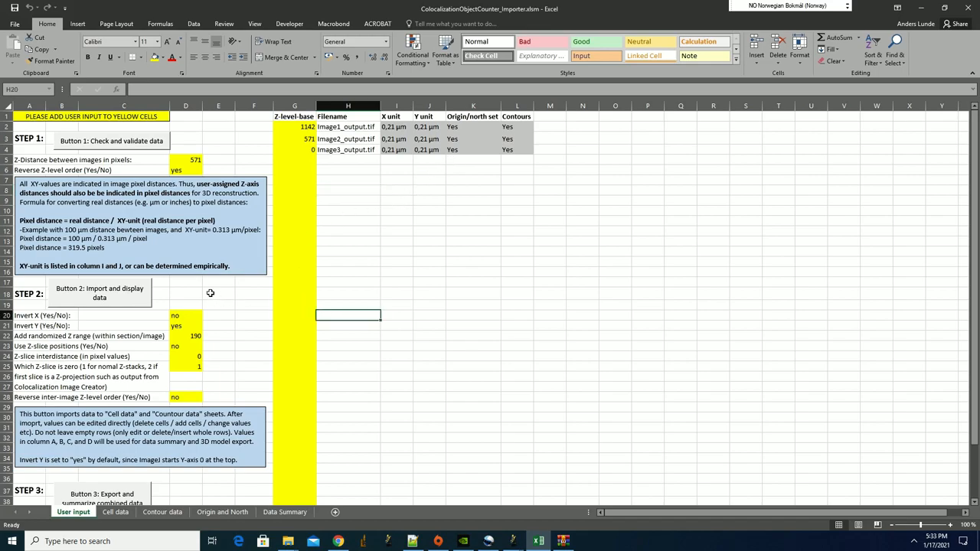
drag(299, 126, 521, 150)
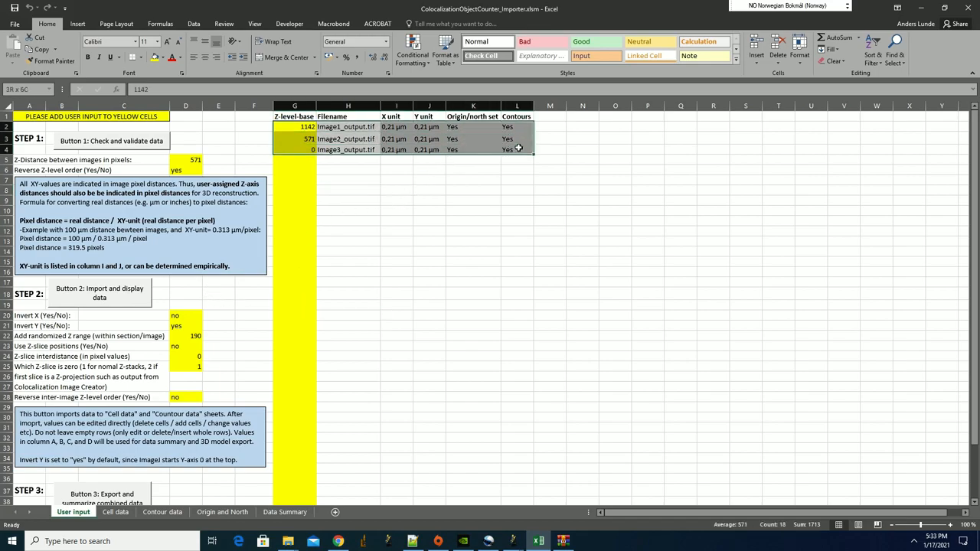
click(391, 165)
drag(299, 126, 303, 150)
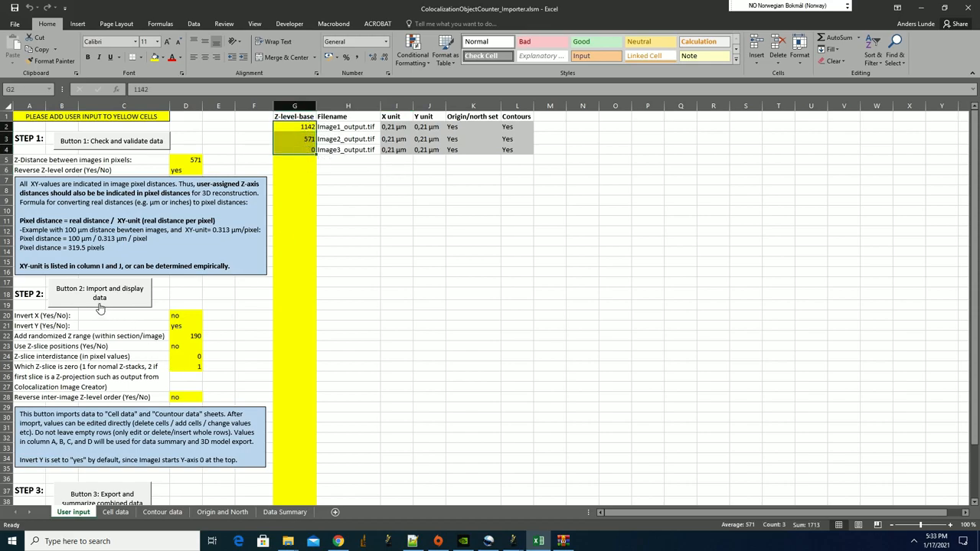
click(200, 160)
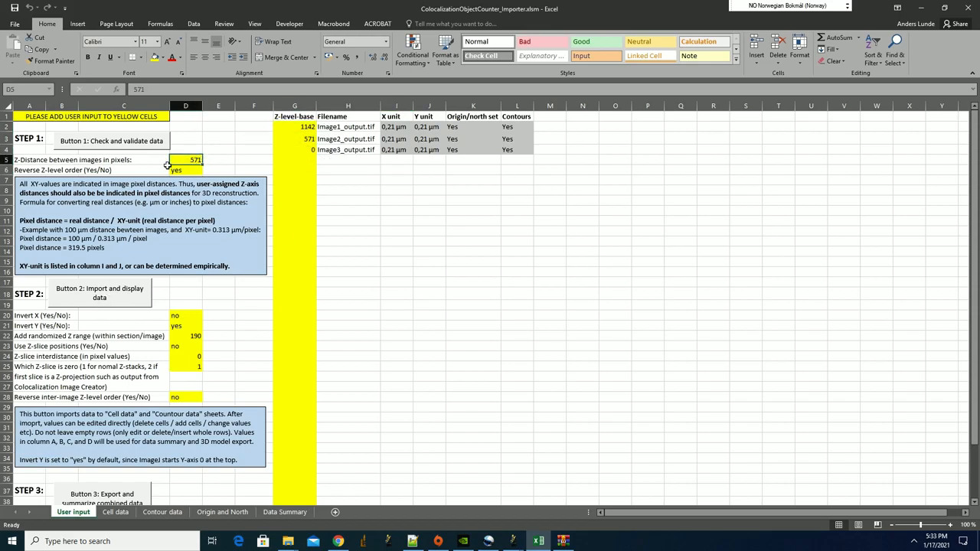
Run the Step 2 import for the three images, viewing their CSV files in the Celldata folder while it runs.
click(108, 297)
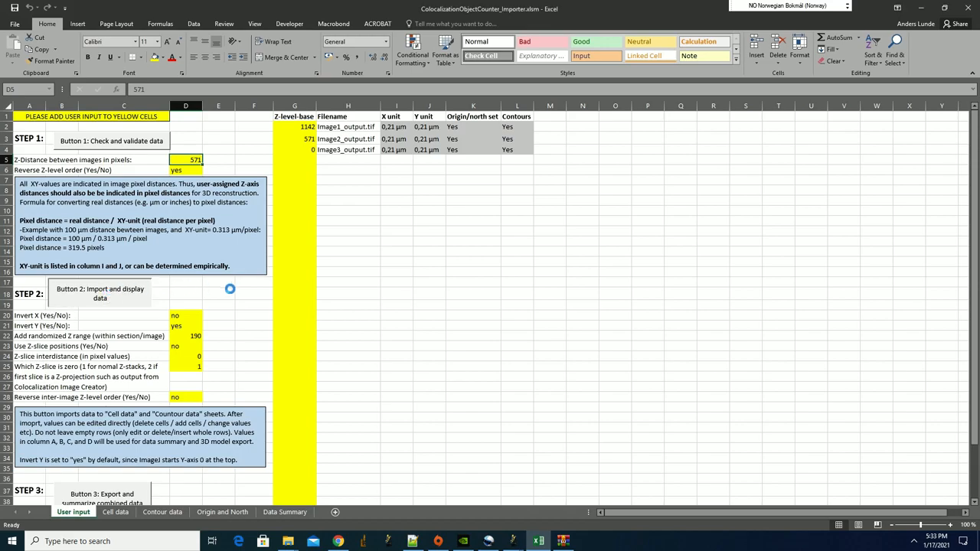
mouse_move(290, 542)
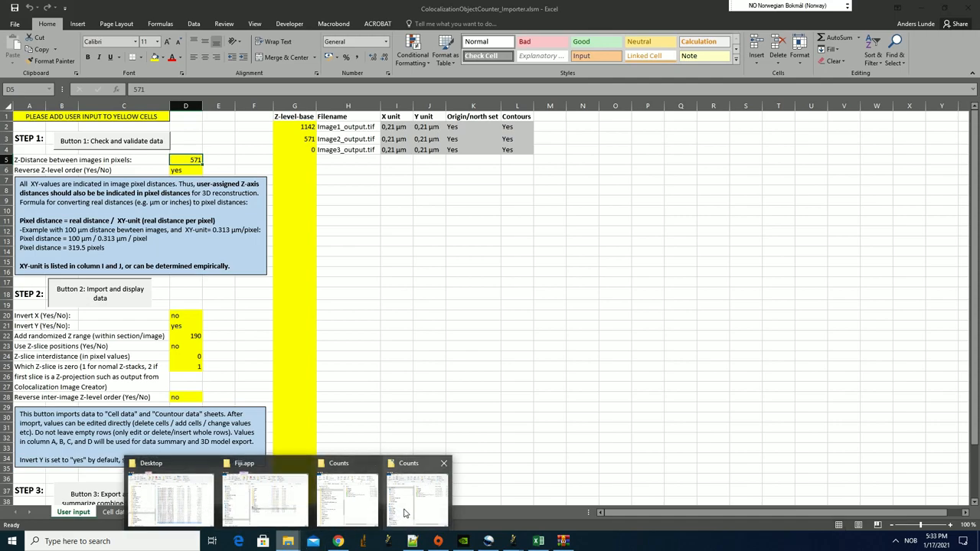
click(418, 494)
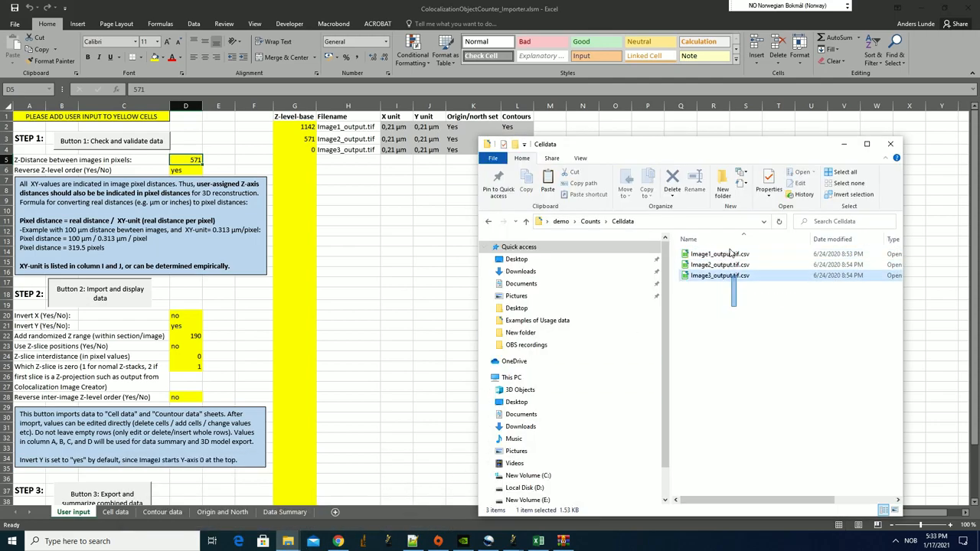
double_click(736, 277)
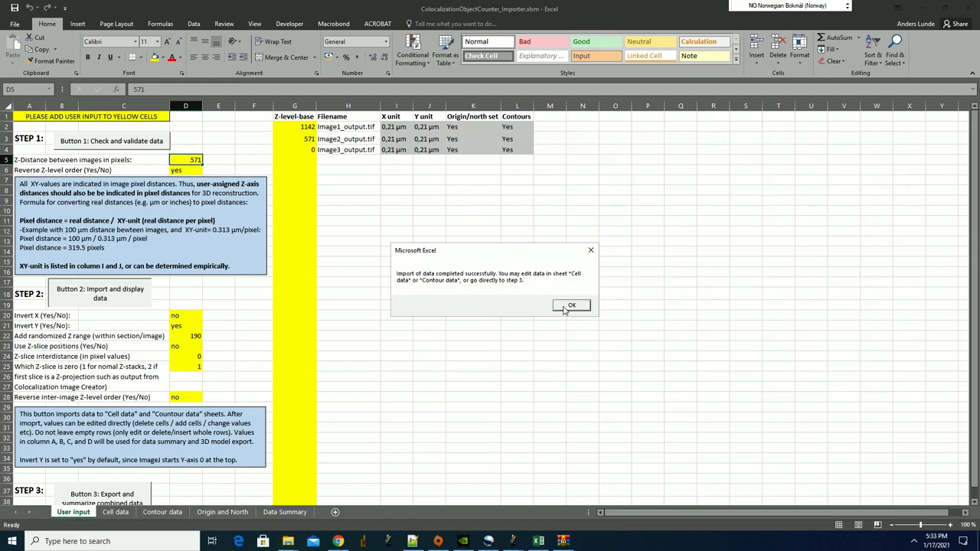
click(567, 307)
Examine the imported cells of Image1, Image2 and Image3 in the Cell data sheet.
click(116, 512)
click(242, 258)
scroll(242, 259, down, 20)
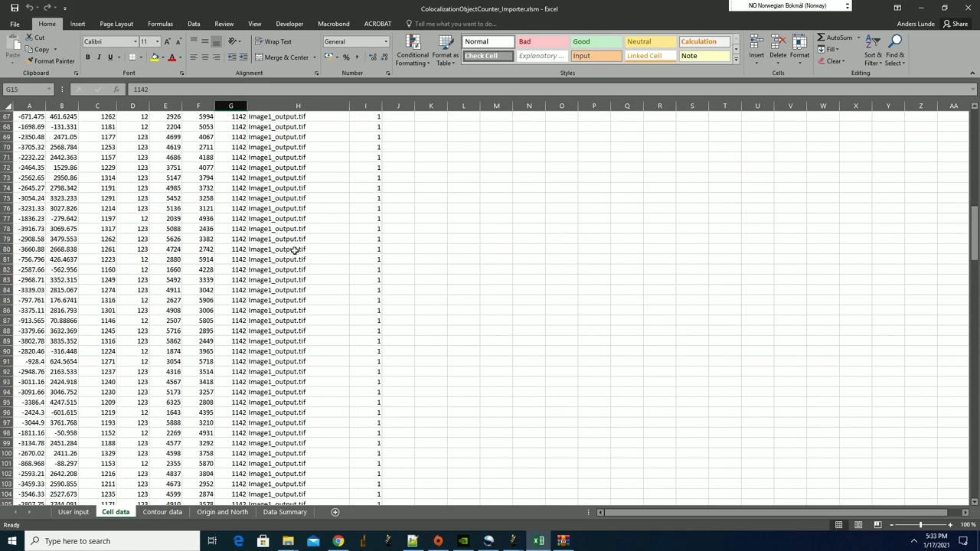
scroll(284, 241, down, 20)
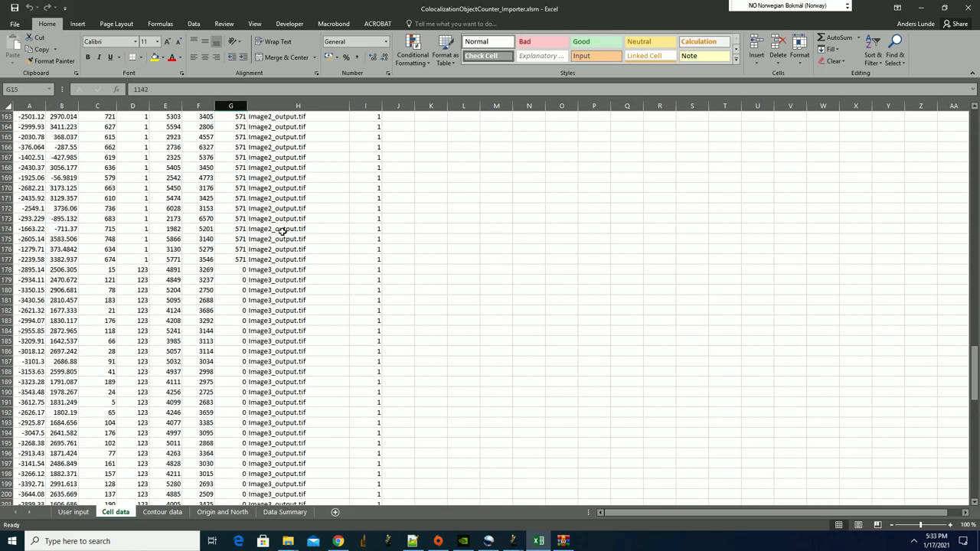
Look through the rest of the imported cells and check their Category codes in the Cell data sheet.
scroll(285, 243, down, 11)
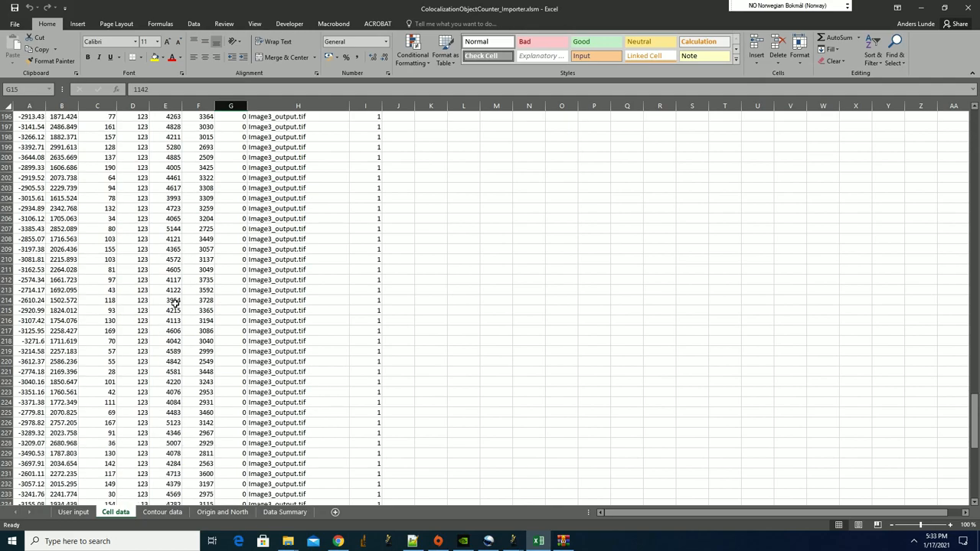
scroll(170, 292, up, 20)
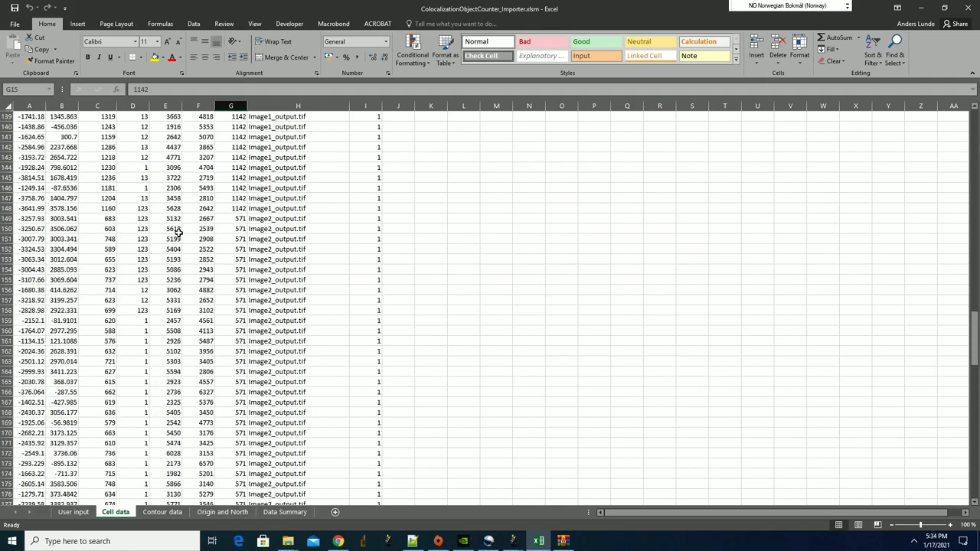
scroll(251, 243, up, 1)
drag(975, 287, 977, 116)
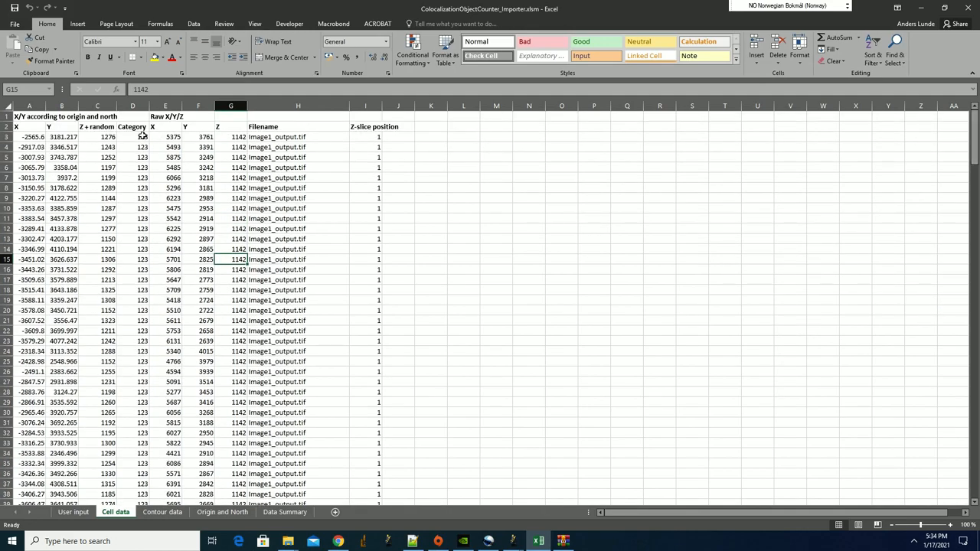
click(125, 130)
click(129, 146)
scroll(182, 332, down, 9)
click(146, 465)
drag(976, 192, 978, 98)
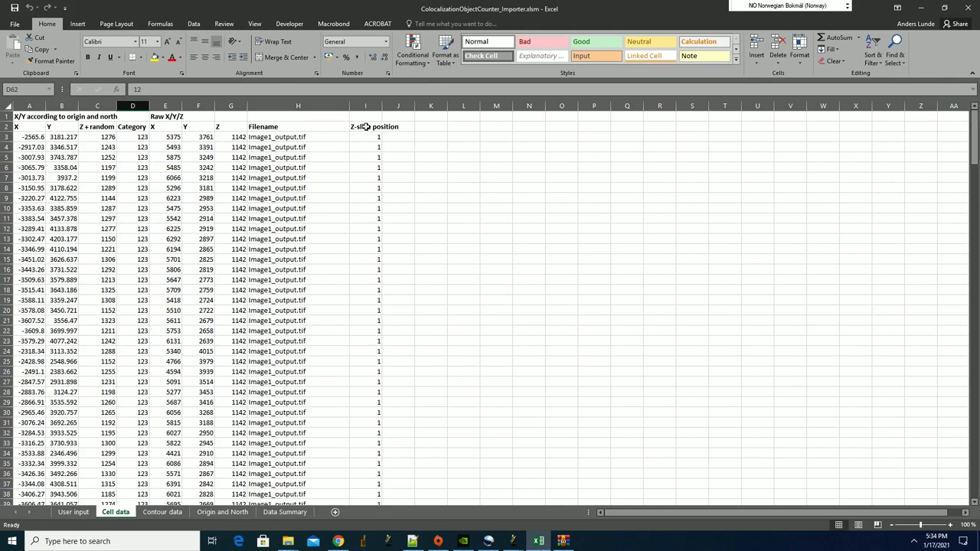
Check the Z-slice position column, then switch to the Colocalization cell counter to view its Associate with slices options.
drag(372, 137, 367, 389)
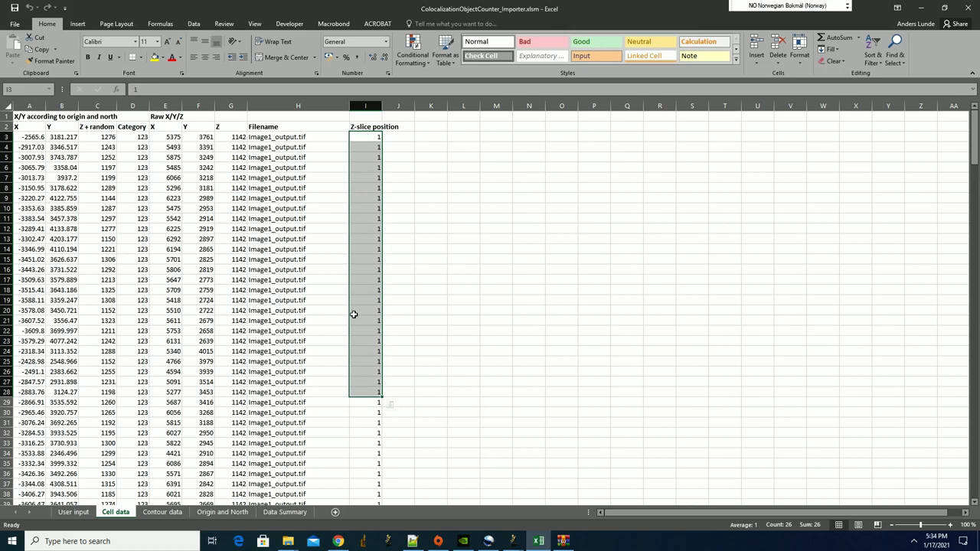
mouse_move(513, 540)
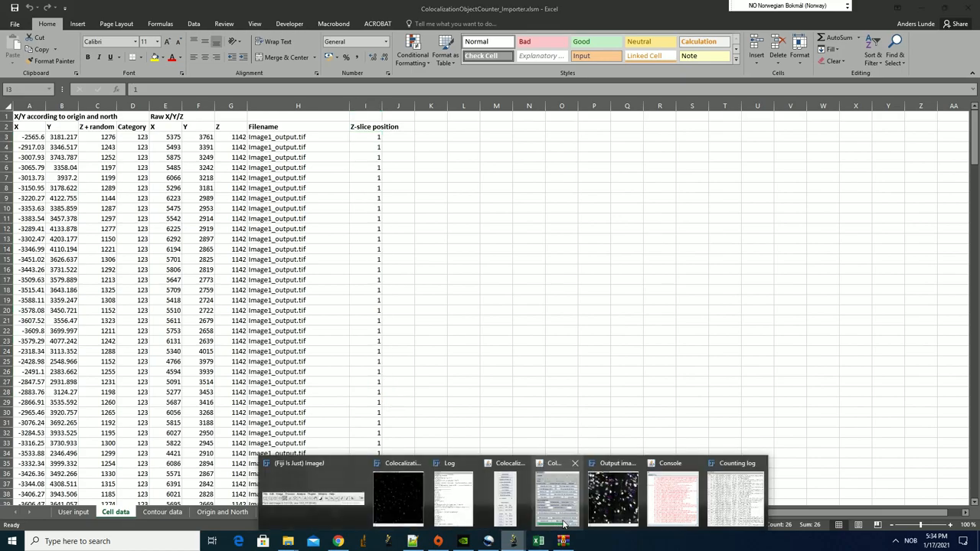
mouse_move(589, 519)
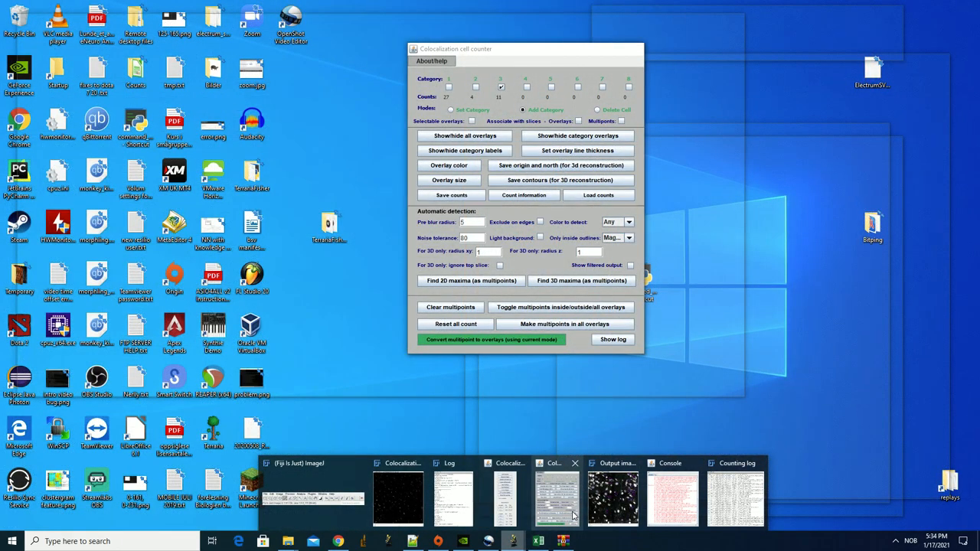
click(574, 516)
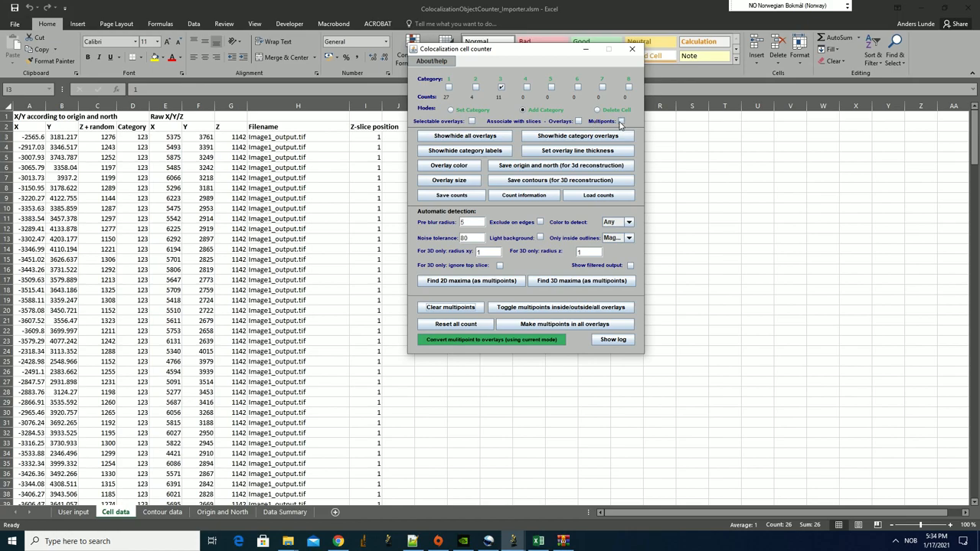
click(354, 331)
Compare the raw Z values of the Image1 cells with the Z-level bases on the User input sheet.
click(76, 512)
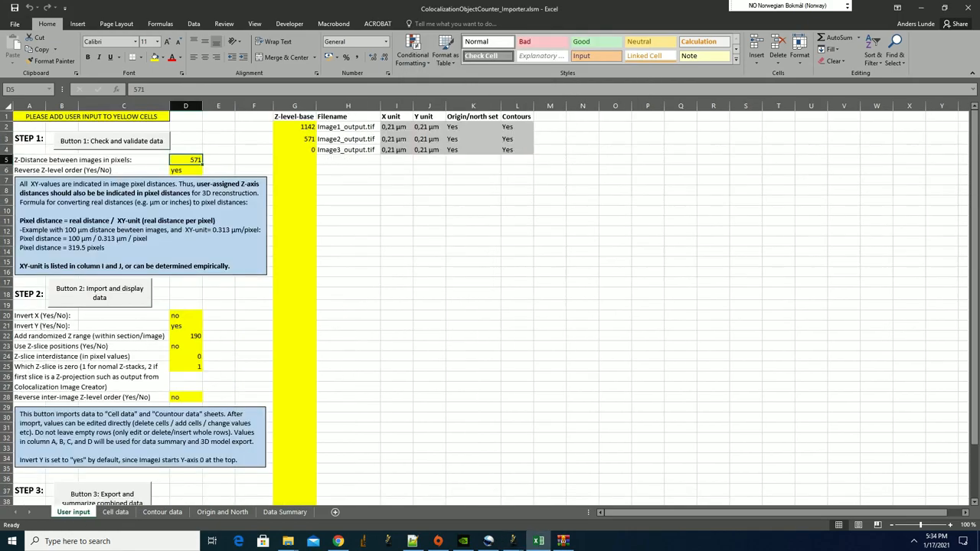
click(118, 512)
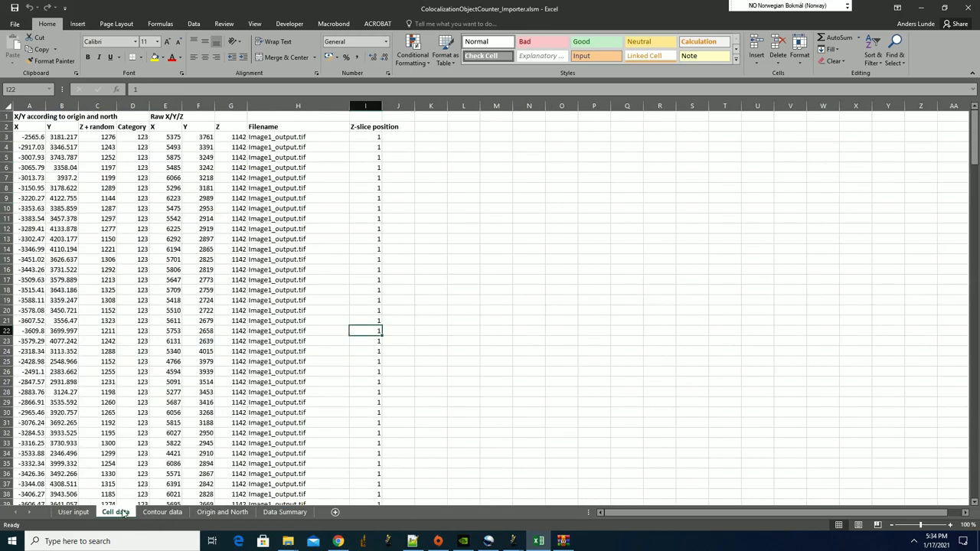
drag(228, 138, 234, 430)
scroll(234, 425, down, 6)
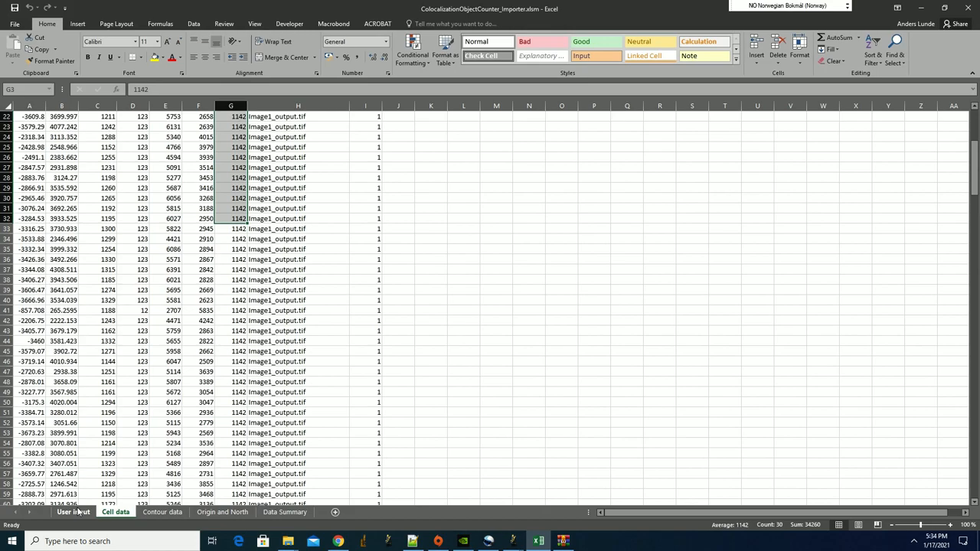
click(77, 512)
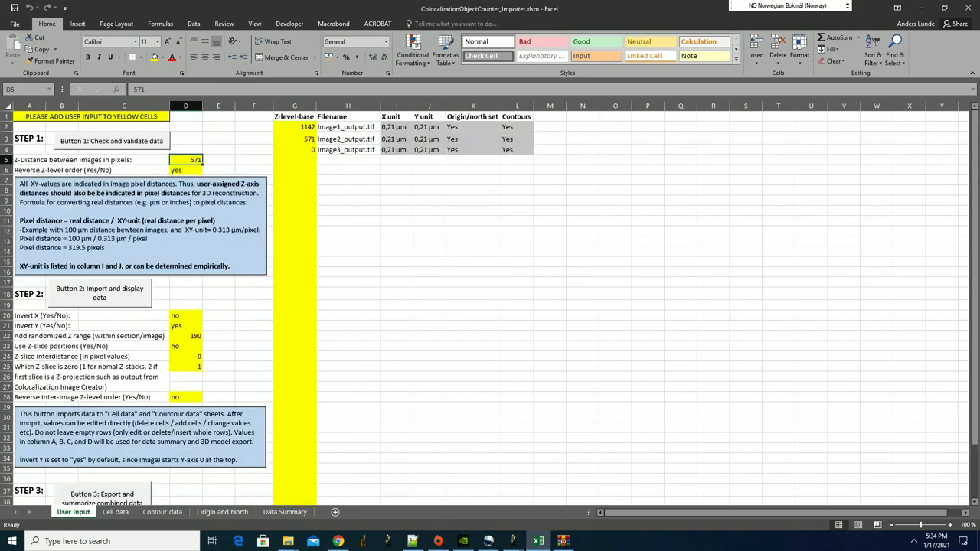
Review the randomized Z range setting, then switch to Chrome to view the 3D reconstruction figure in the Nature article.
click(28, 338)
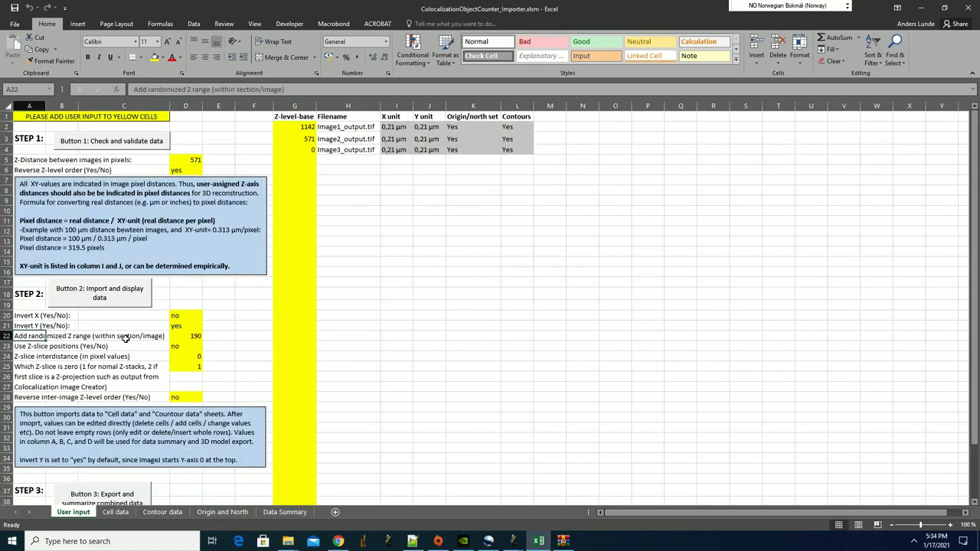
click(190, 336)
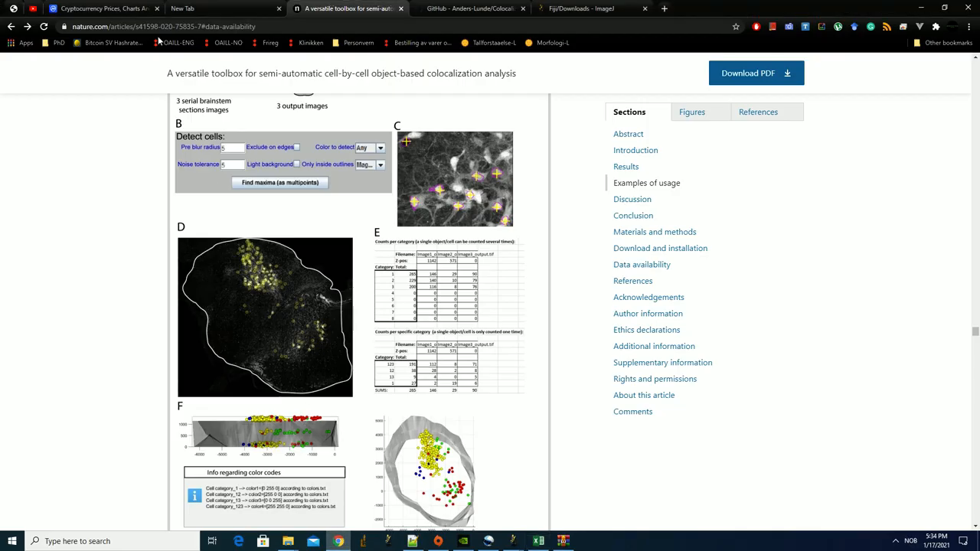
click(337, 541)
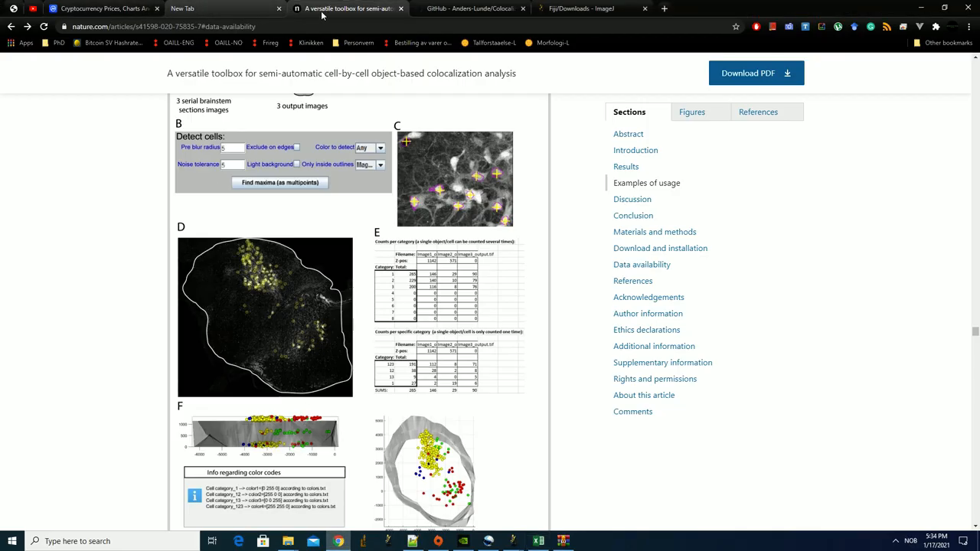
scroll(464, 436, down, 1)
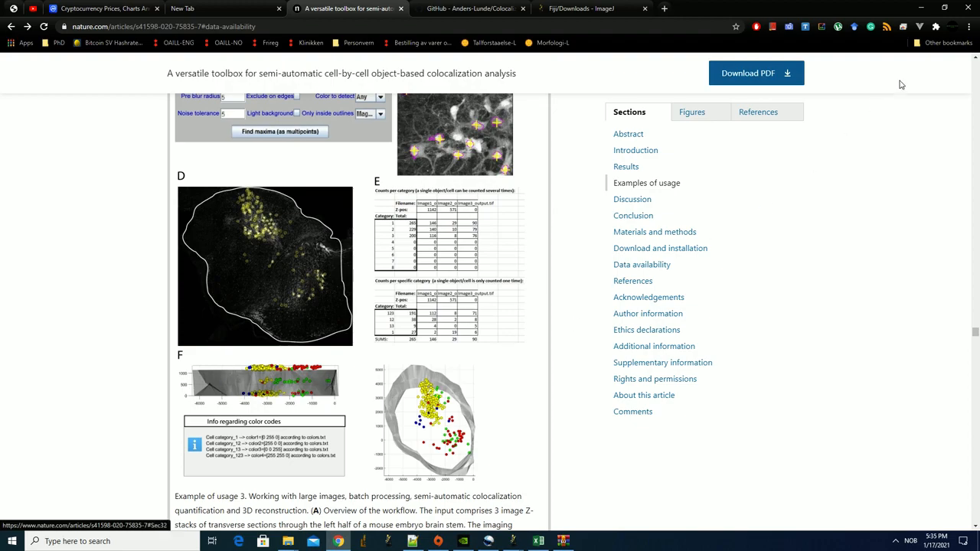
click(921, 7)
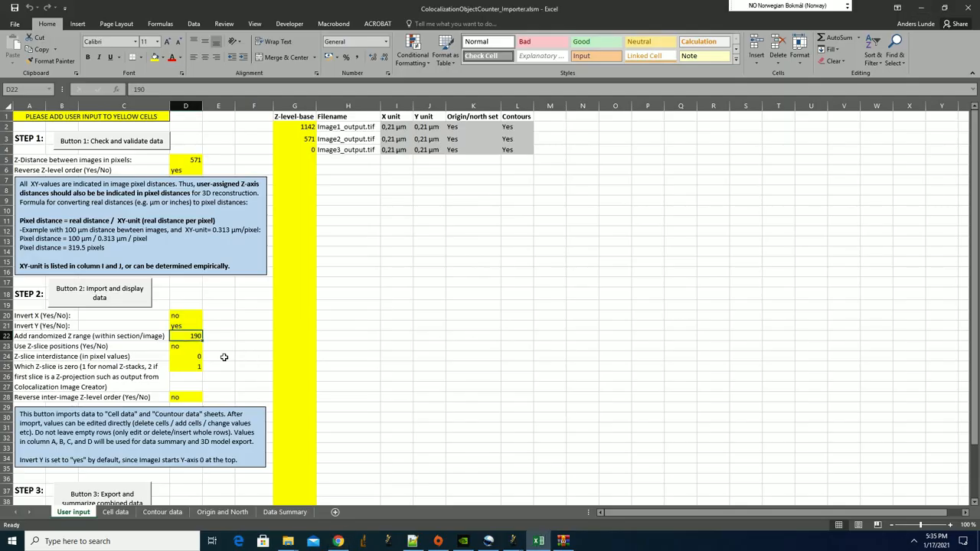
Back in Excel, review the Step 2 settings for Z-slice use, interdistance, zero slice, inter-image order and axis inversion.
click(31, 347)
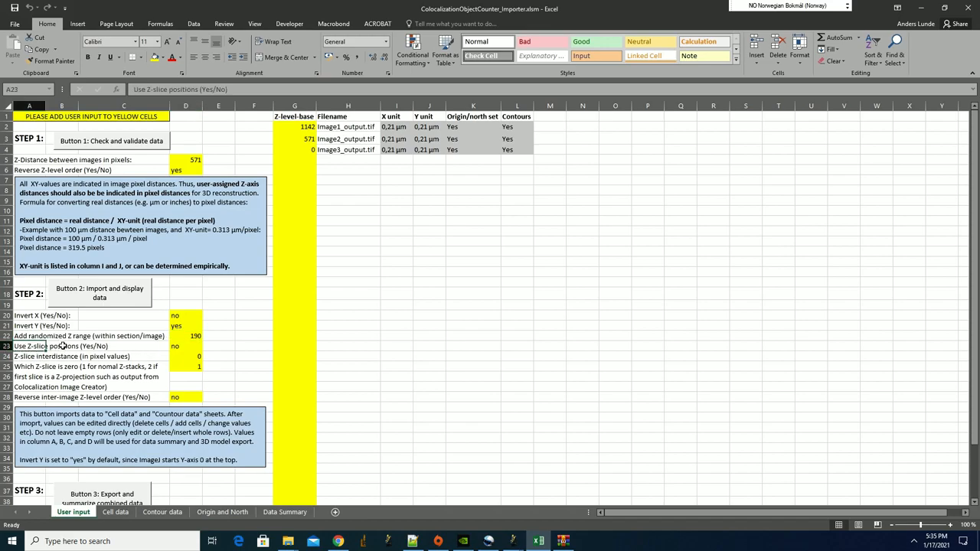
click(28, 357)
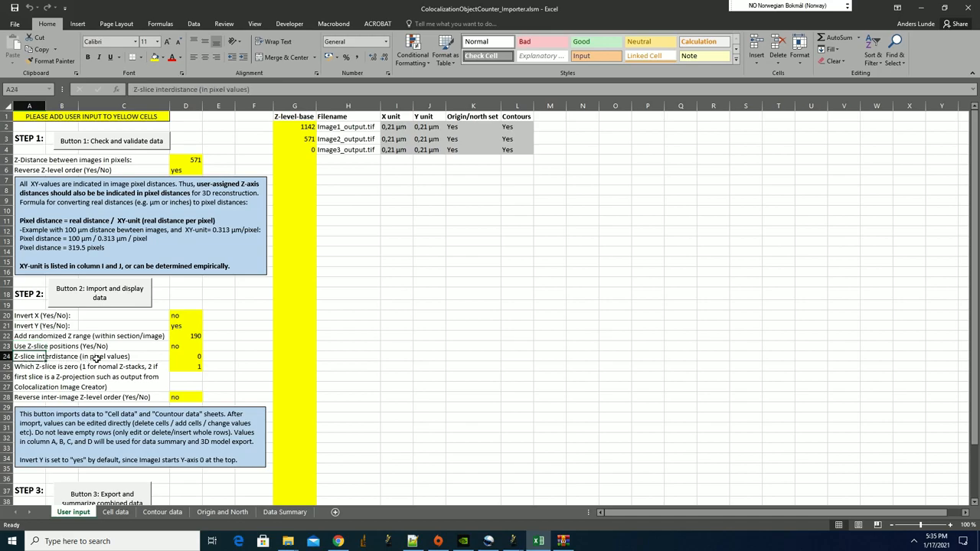
click(180, 357)
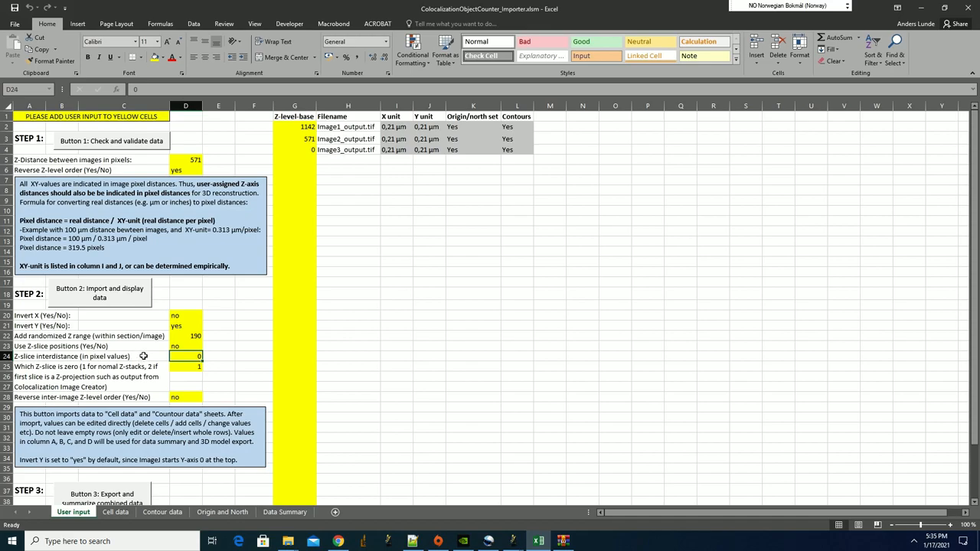
click(42, 372)
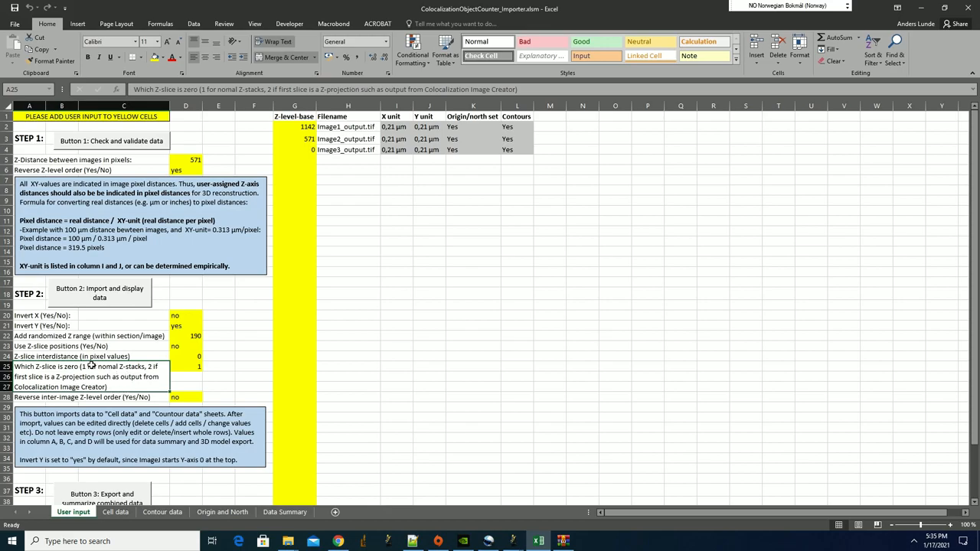
click(47, 399)
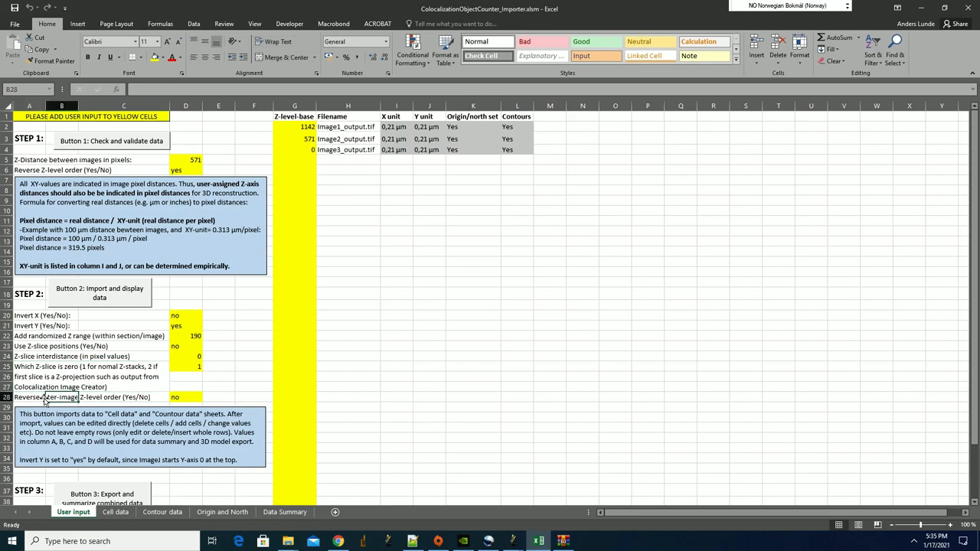
click(42, 326)
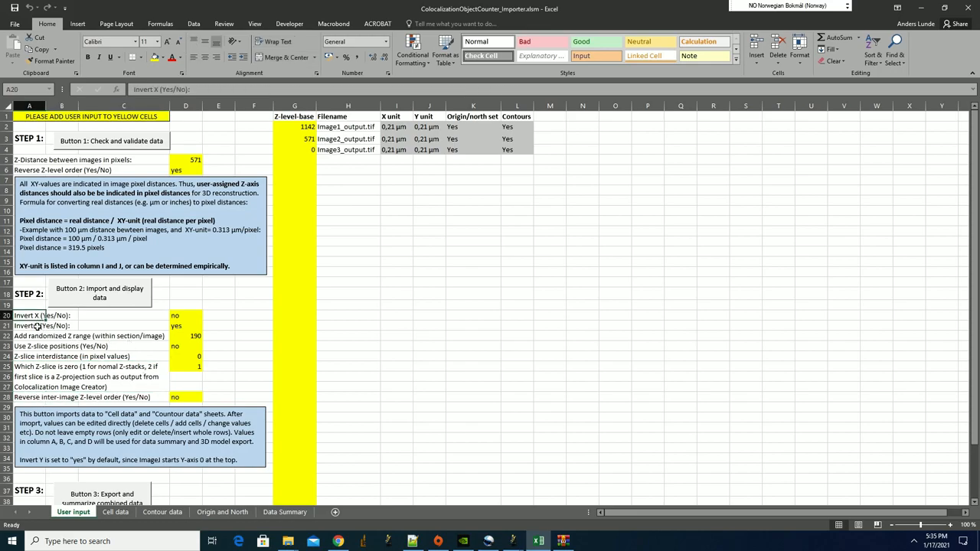
Run the Step 2 import again for the three images and check the Data Summary and Cell data sheets.
click(125, 299)
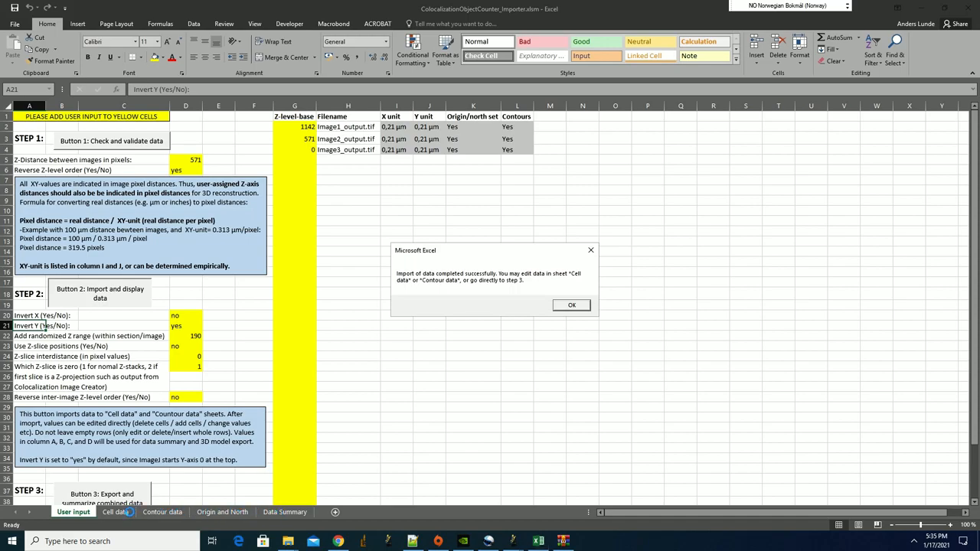
click(571, 308)
click(278, 513)
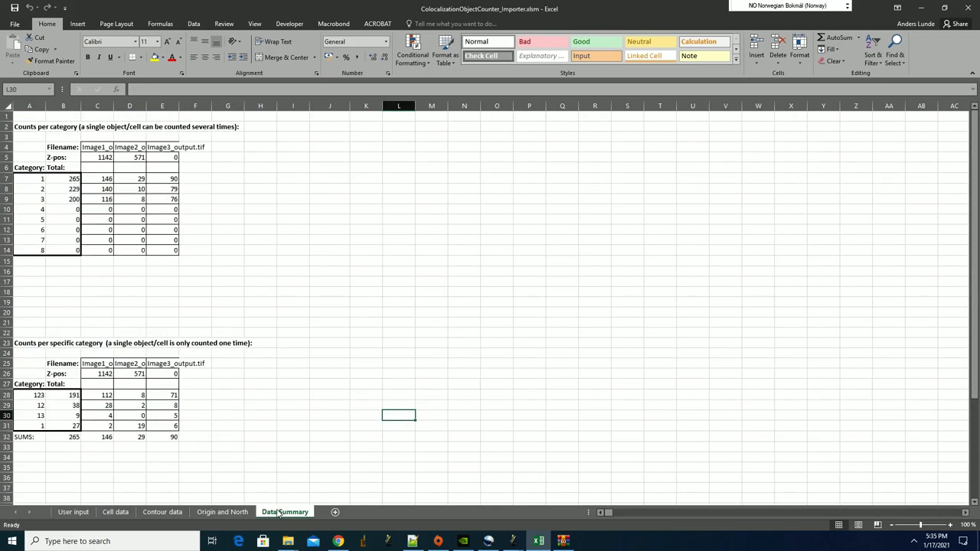
click(113, 513)
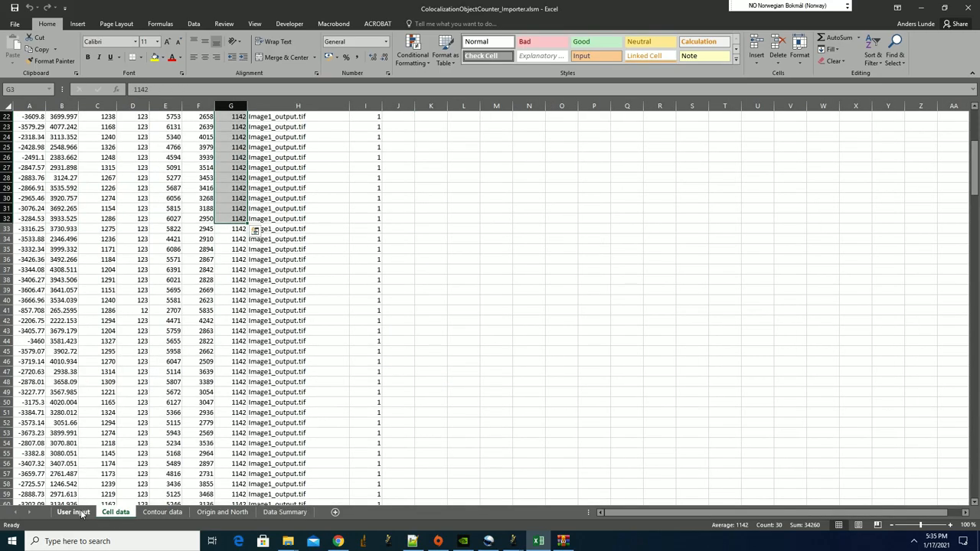
click(80, 513)
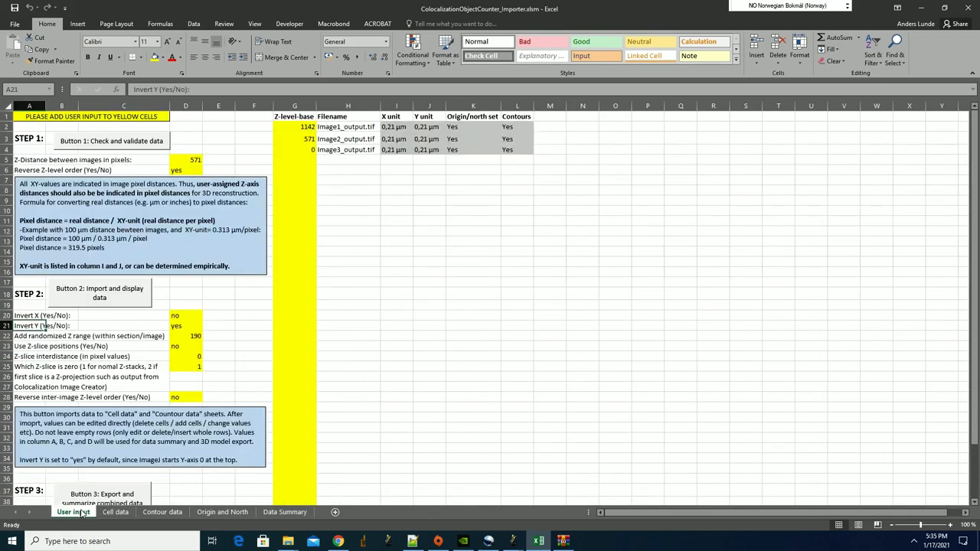
Look through the Cell data, Contour data, Origin and North, and Data Summary sheets.
click(133, 512)
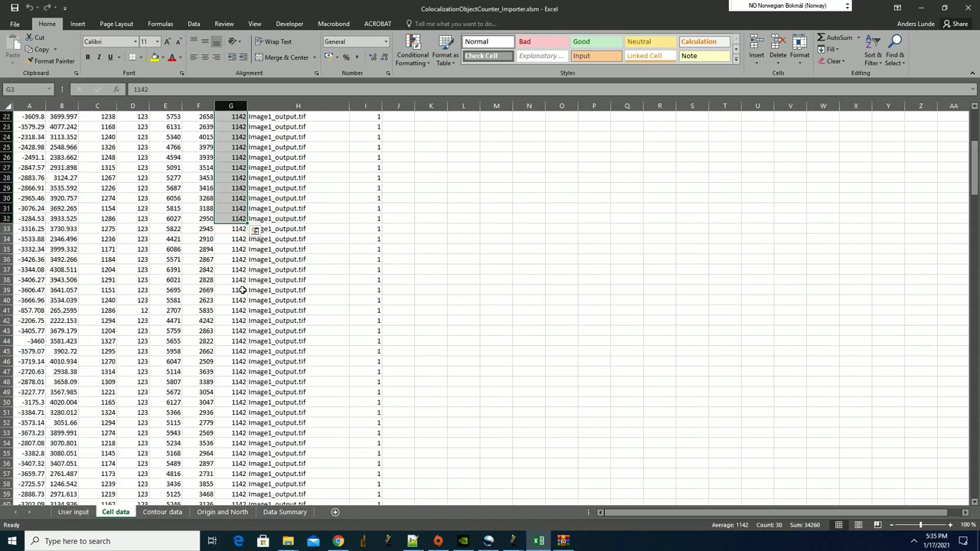
scroll(316, 369, down, 9)
click(163, 512)
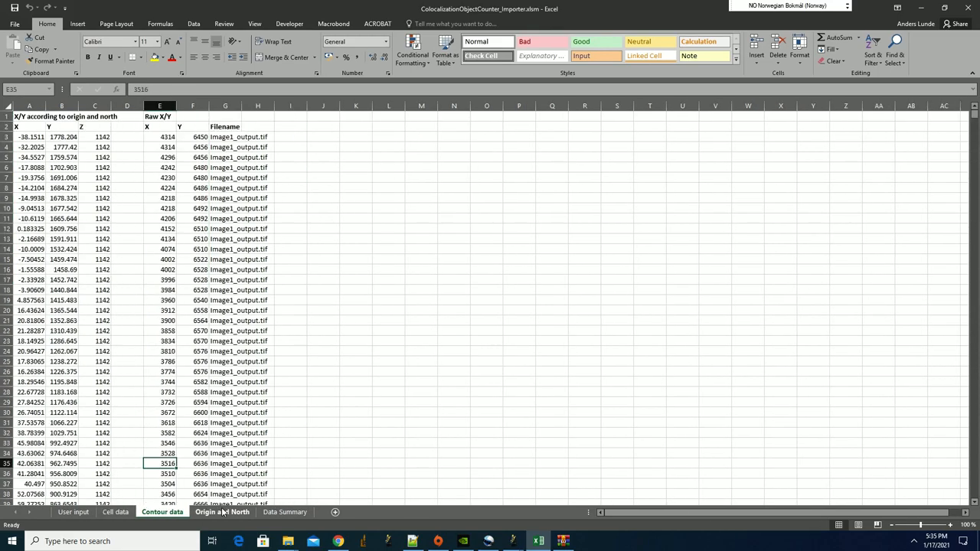
click(224, 512)
click(285, 513)
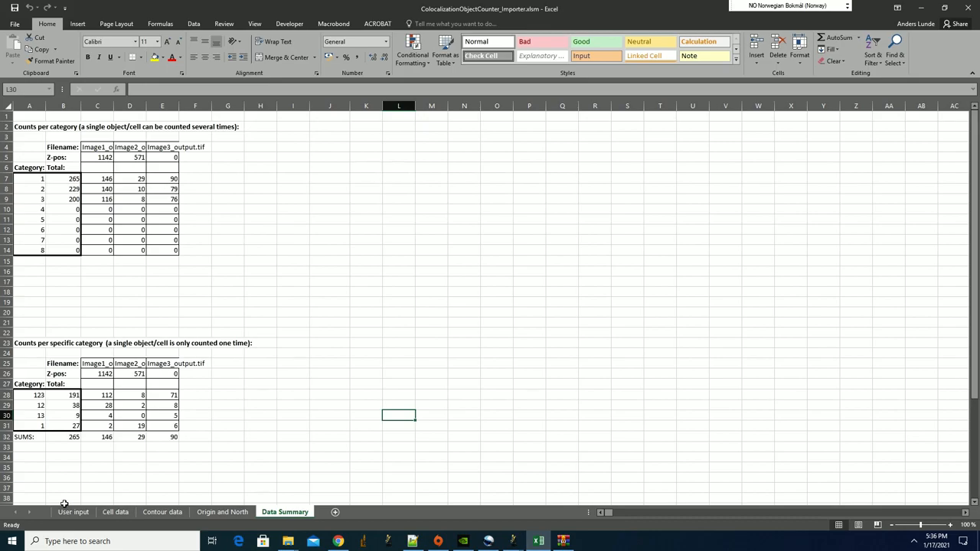
Recheck the Step 2 notes and the Cell data columns, then run the Step 3 export and summary of the combined data.
click(73, 513)
scroll(146, 344, down, 4)
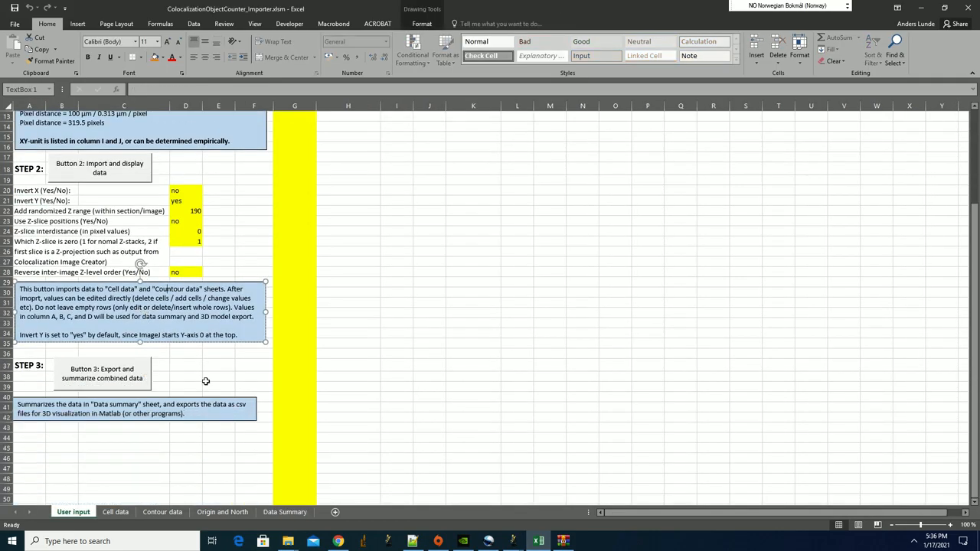
click(116, 512)
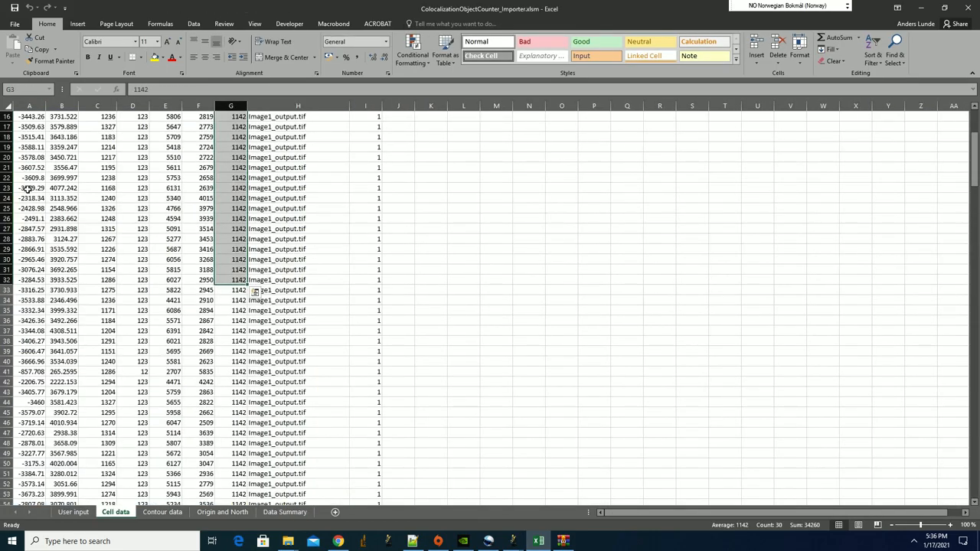
scroll(128, 259, up, 5)
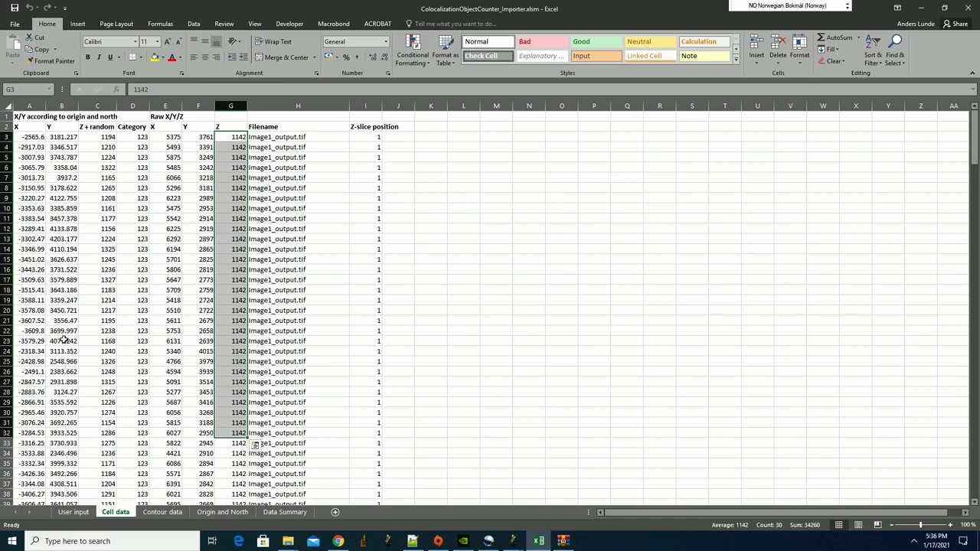
click(74, 512)
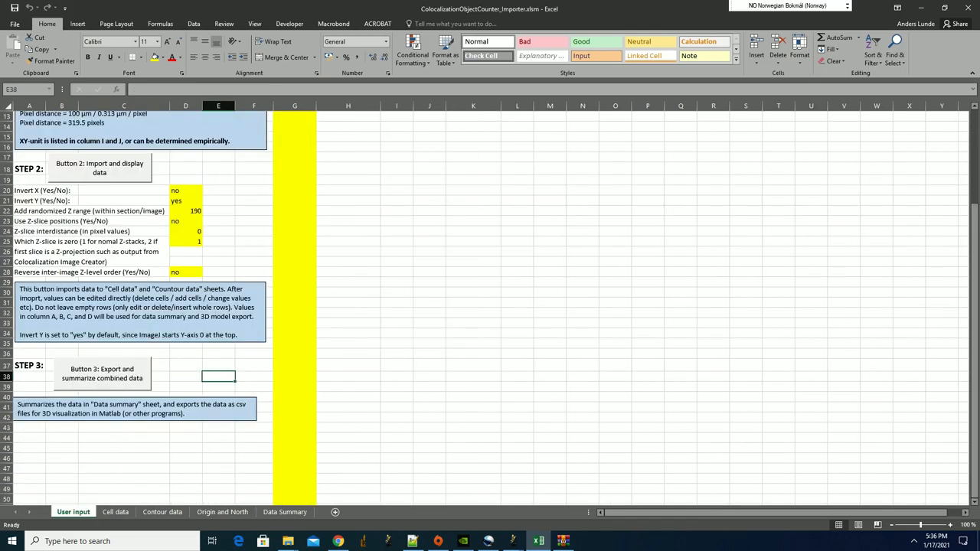
click(124, 385)
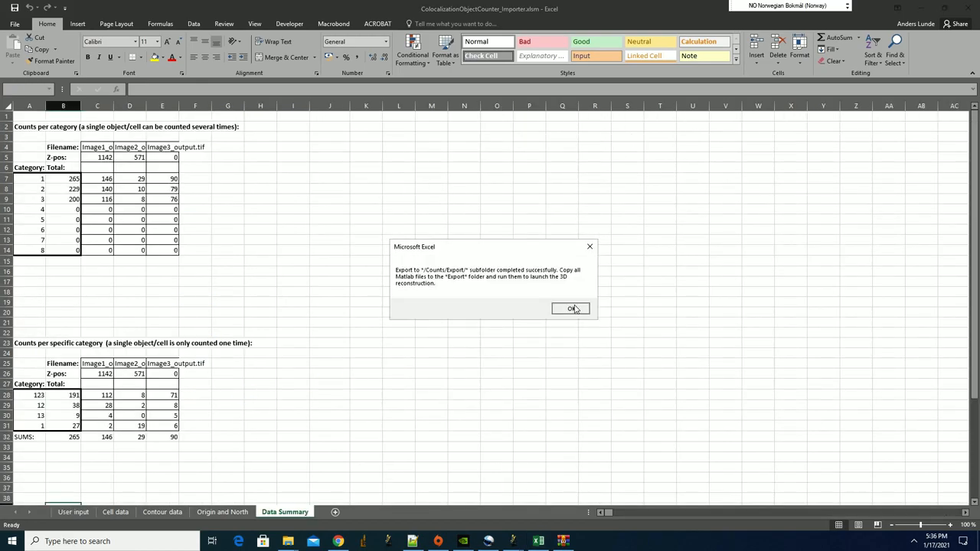
Close the export message and look over the per-category counts in the Data Summary sheet.
click(572, 308)
drag(94, 181, 184, 459)
click(265, 450)
Switch to File Explorer, open the Export subfolder of Counts, and widen its window to show all file details.
mouse_move(291, 547)
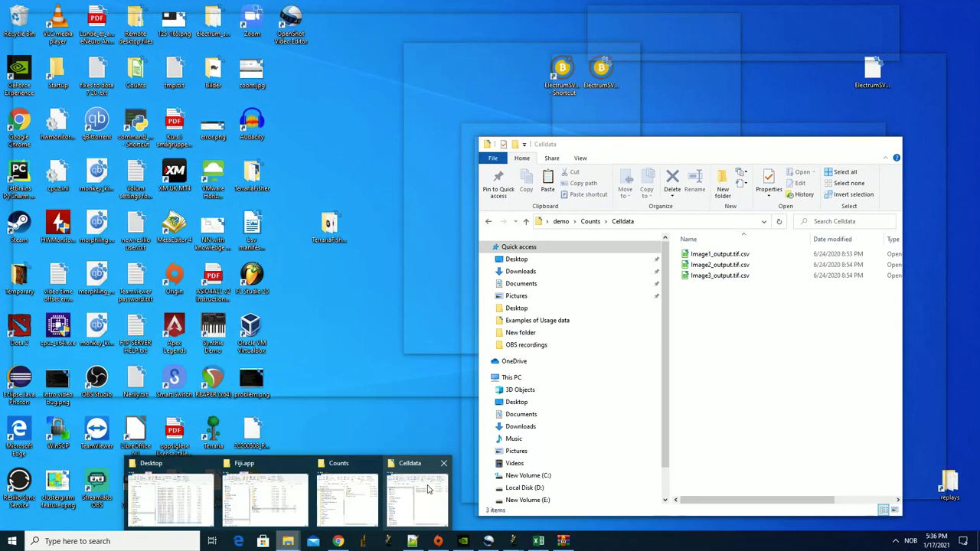
click(421, 494)
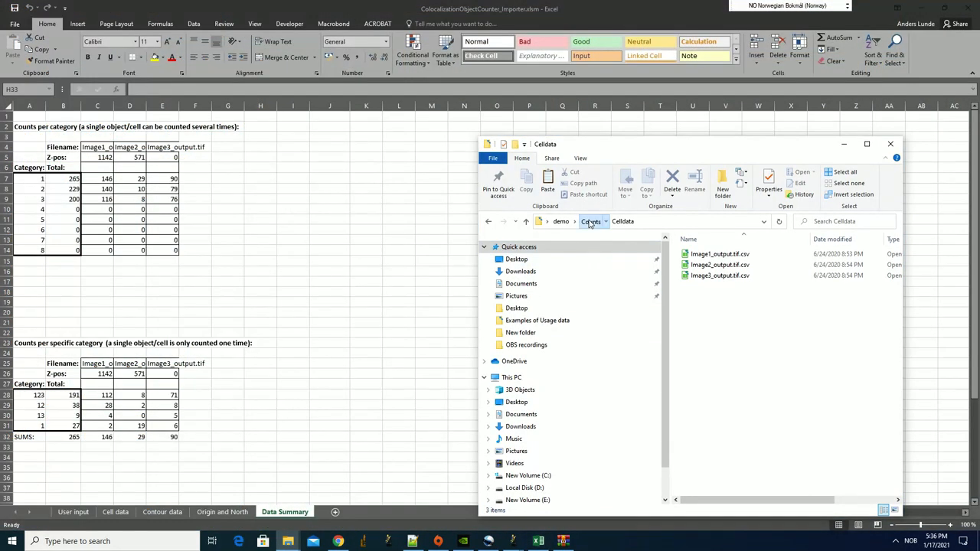
click(590, 222)
double_click(700, 276)
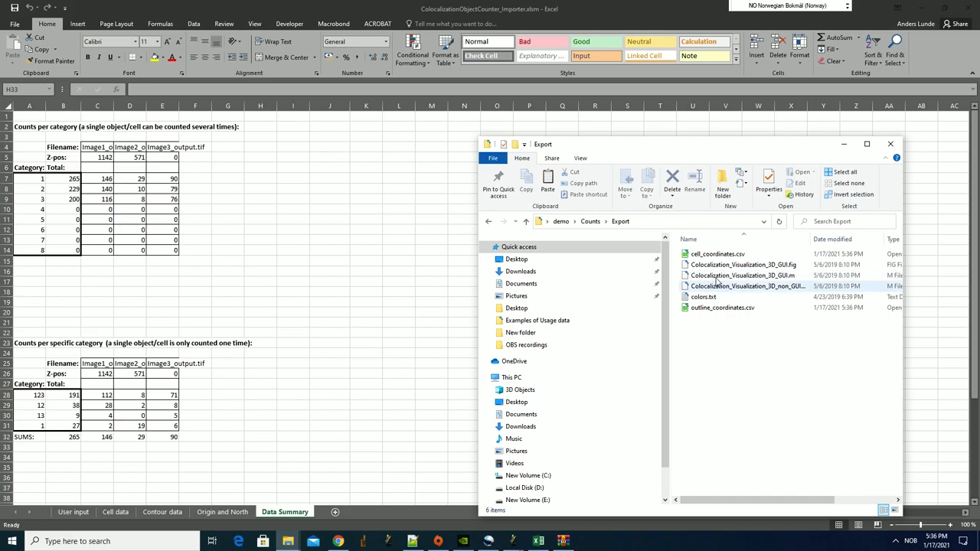
drag(767, 147, 539, 116)
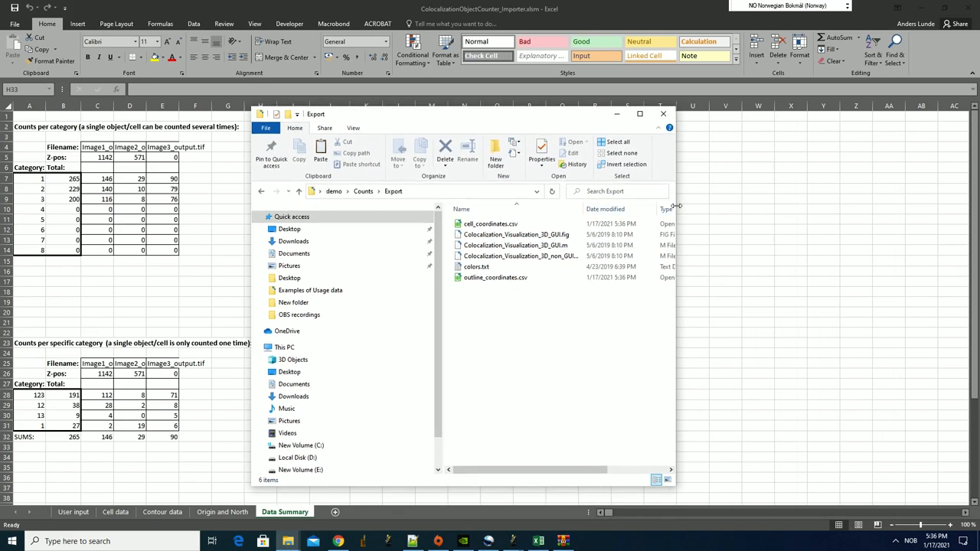
drag(675, 205, 879, 205)
Open cell_coordinates.csv in Notepad++, discard the missing Output image.tif.csv, and examine the exported coordinate and category columns.
click(507, 225)
right_click(494, 227)
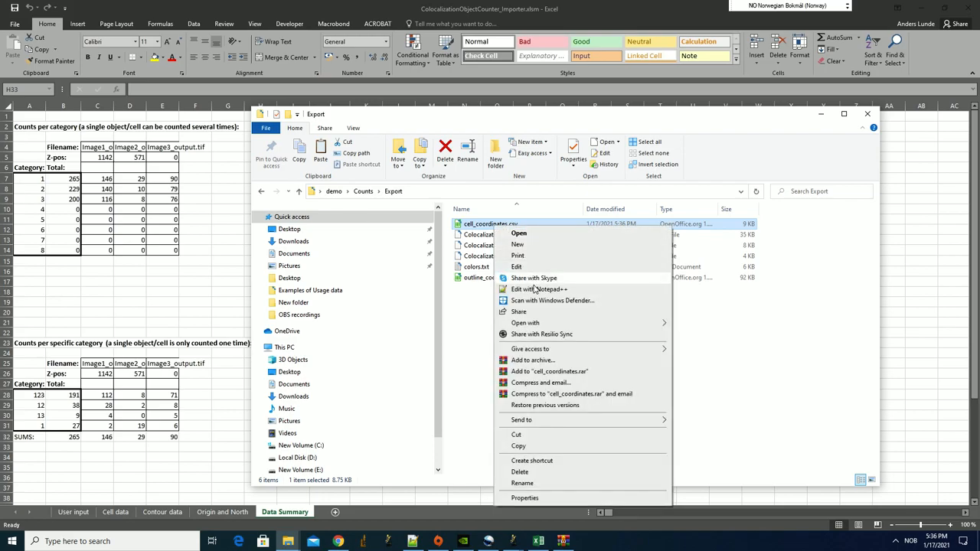
click(540, 287)
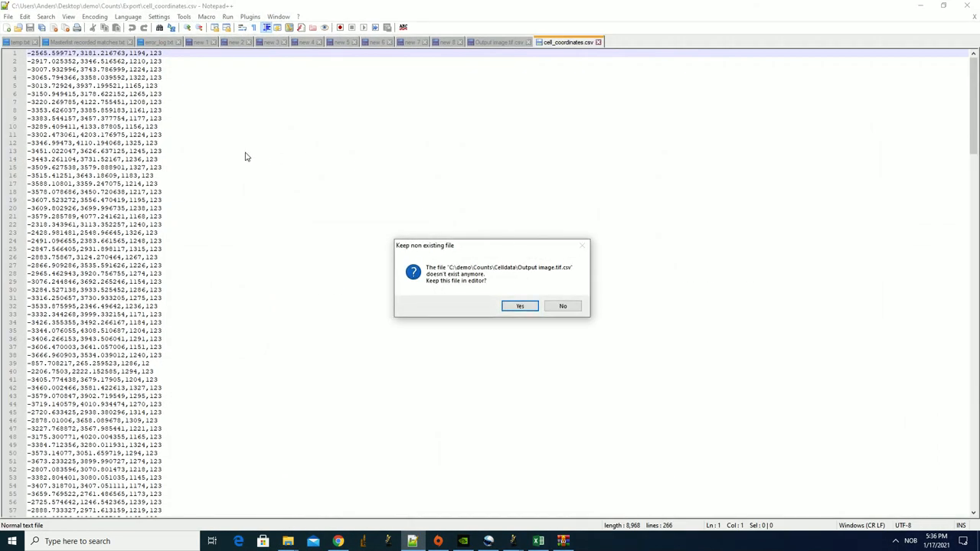
click(561, 307)
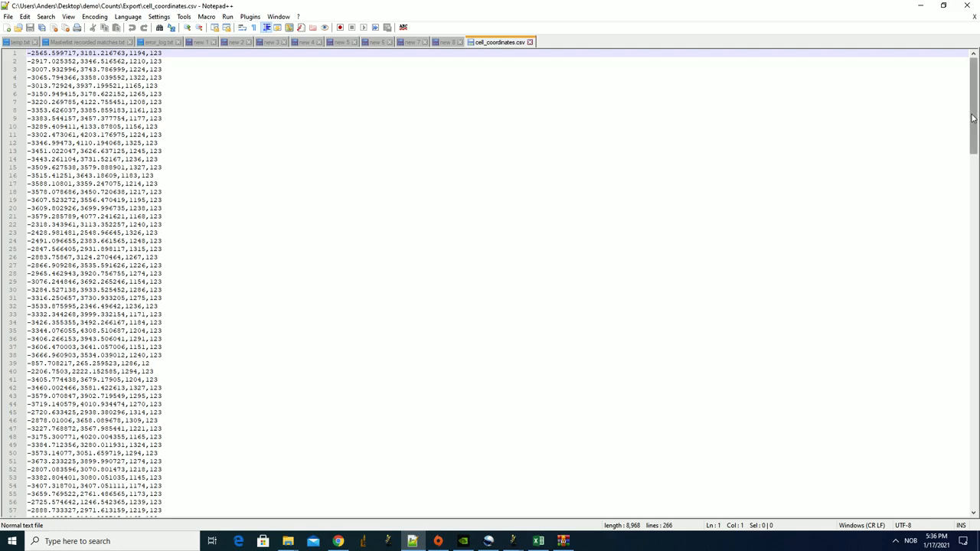
drag(976, 115, 957, 88)
double_click(131, 52)
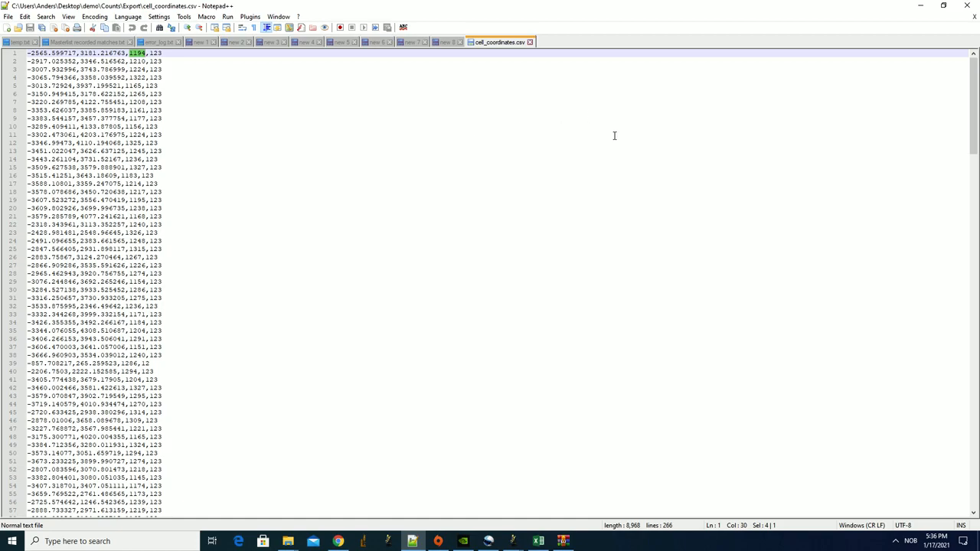
click(186, 168)
drag(77, 86, 109, 453)
scroll(625, 242, down, 8)
scroll(625, 242, down, 9)
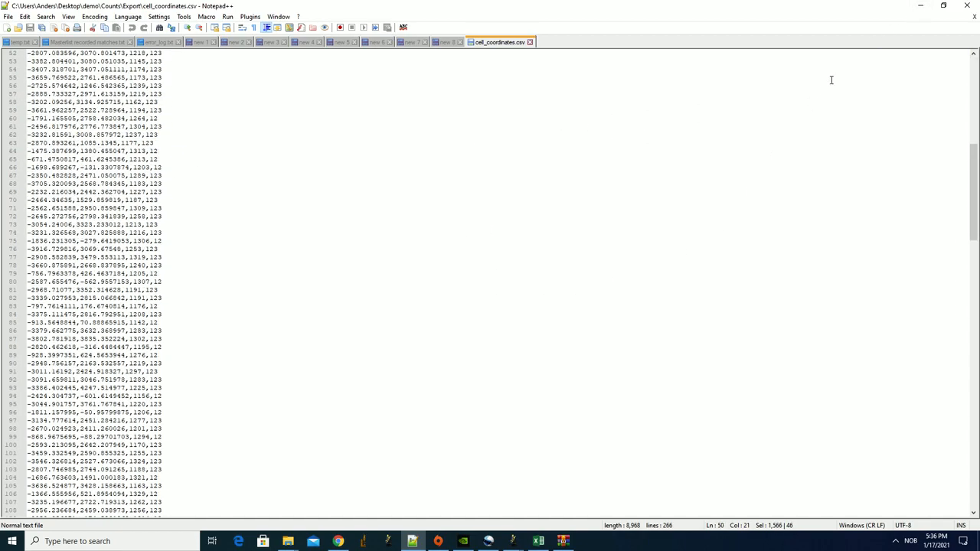
click(921, 6)
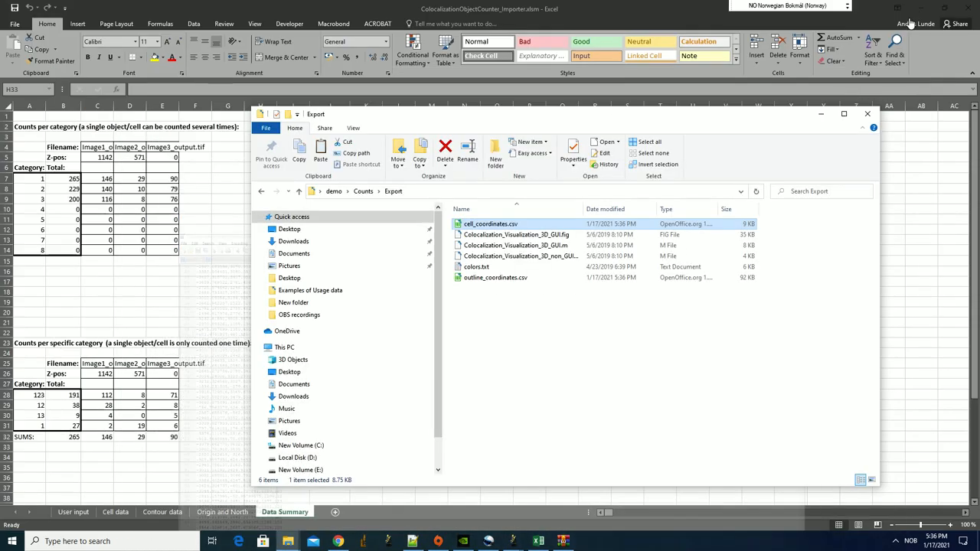
Fit the Name column to the full file names, then examine the RGB definitions at the start of colors.txt.
double_click(584, 210)
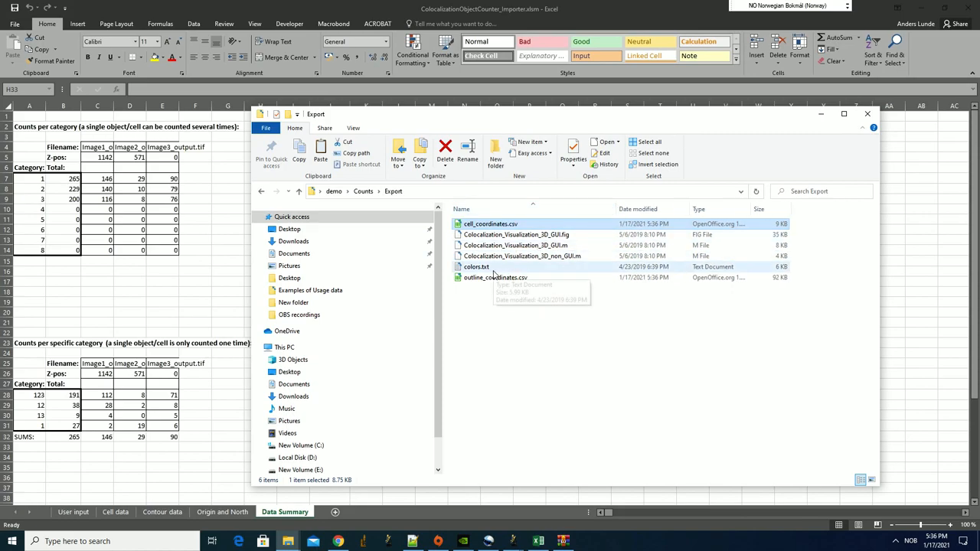
double_click(494, 269)
click(327, 181)
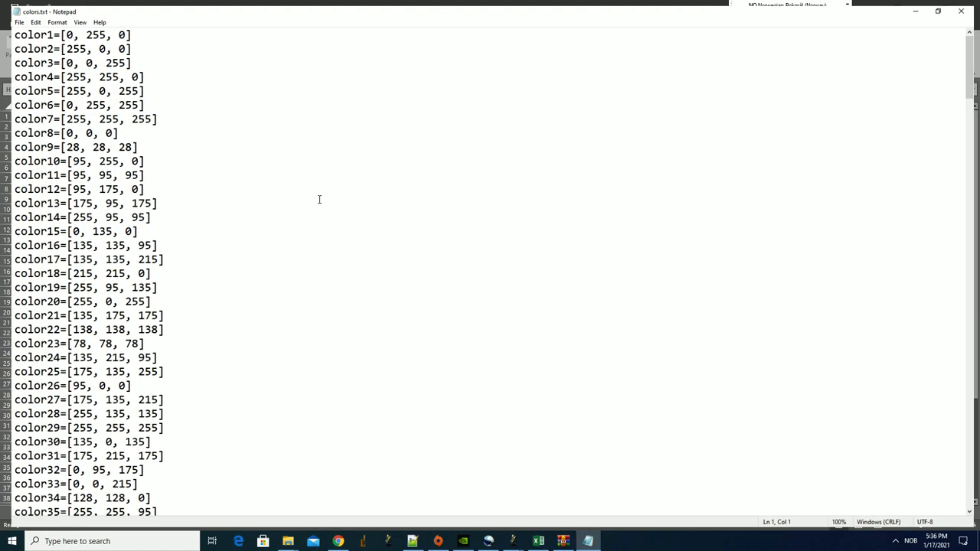
drag(17, 28, 136, 77)
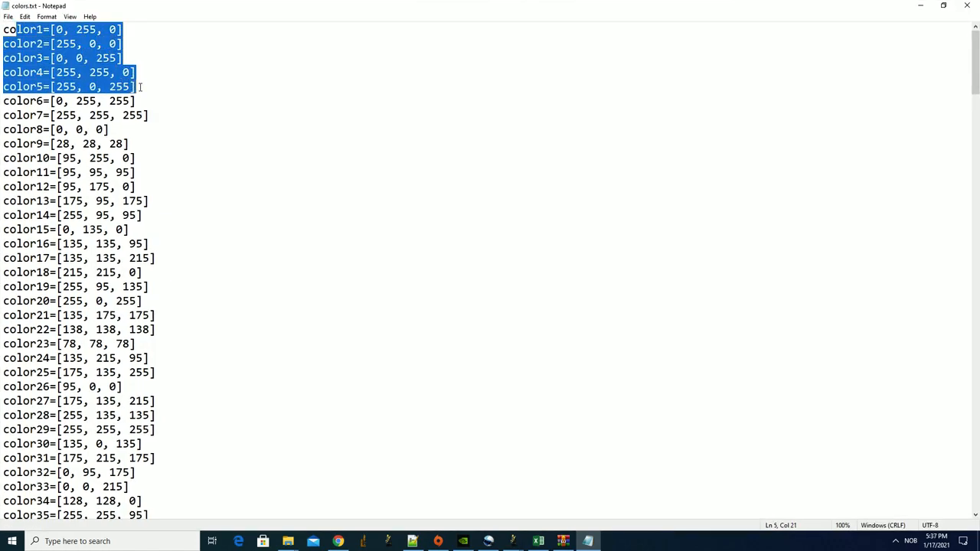
click(141, 88)
click(967, 6)
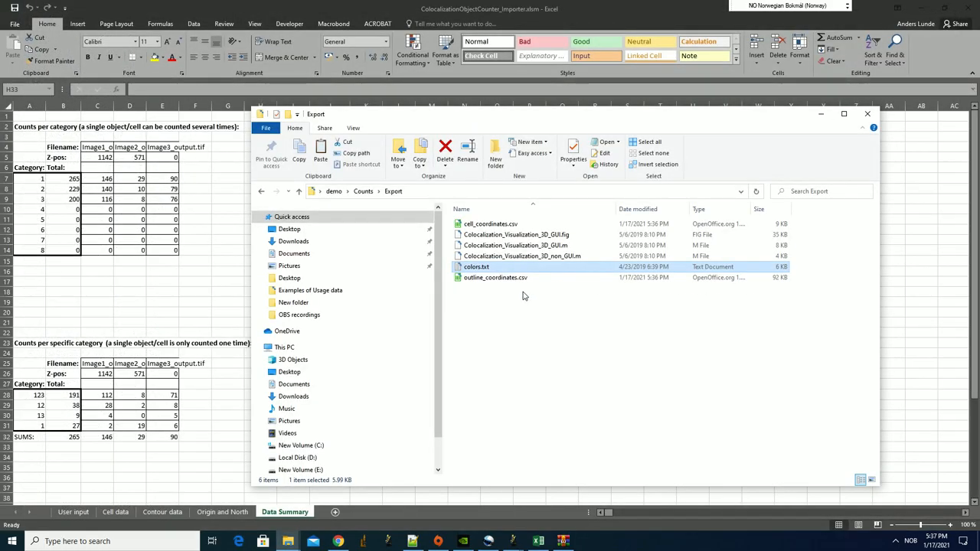
View the contour points of outline_coordinates.csv in Notepad++, then select Colocalization_Visualization_3D_GUI.m in the Export folder.
click(509, 282)
right_click(506, 283)
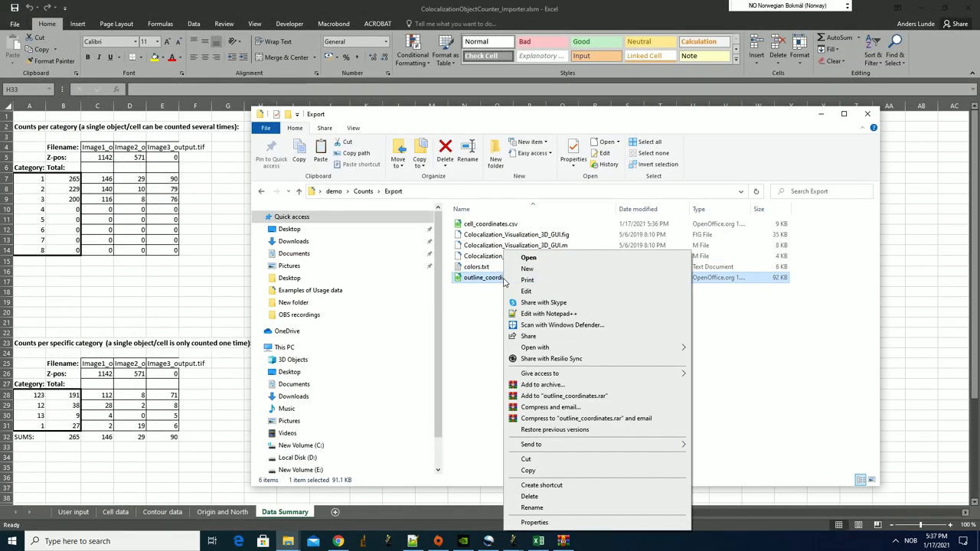
click(544, 314)
drag(105, 86, 142, 462)
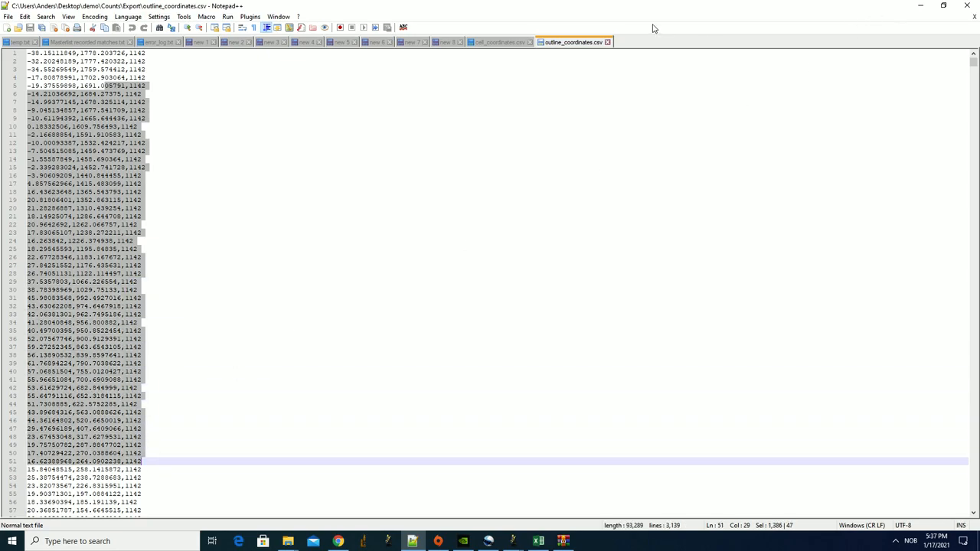
click(922, 5)
drag(584, 339, 597, 302)
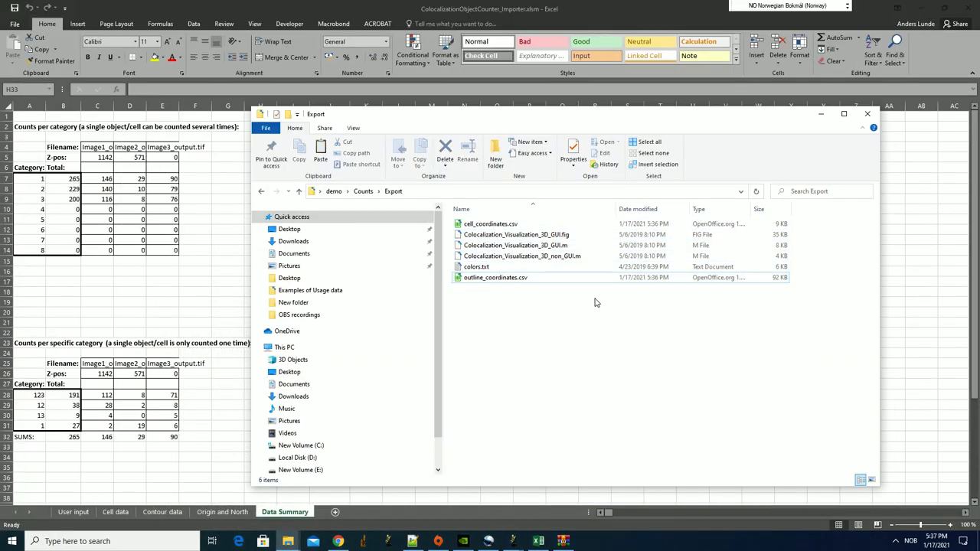
click(570, 246)
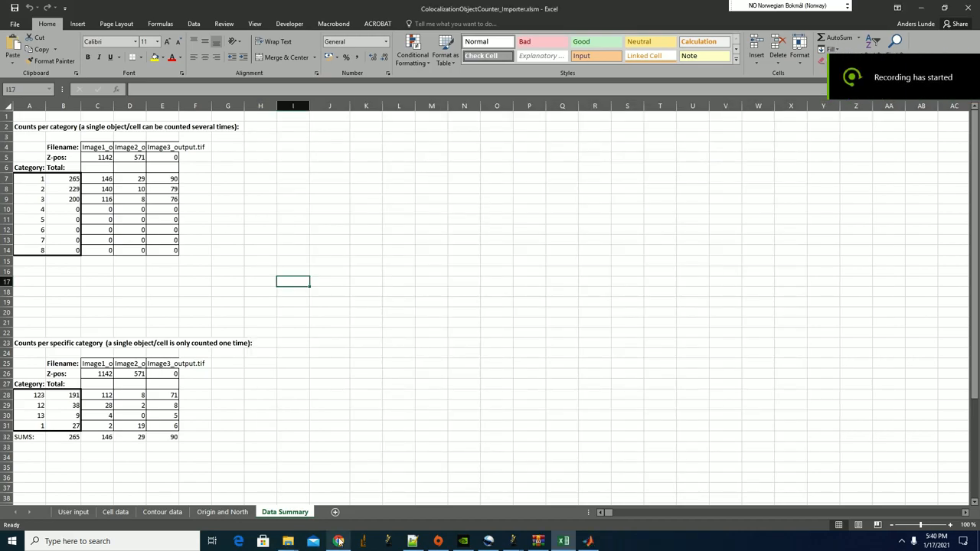
Switch to Chrome and read the article's Download and installation section on the MATLAB installation requirements and runtime download.
click(338, 542)
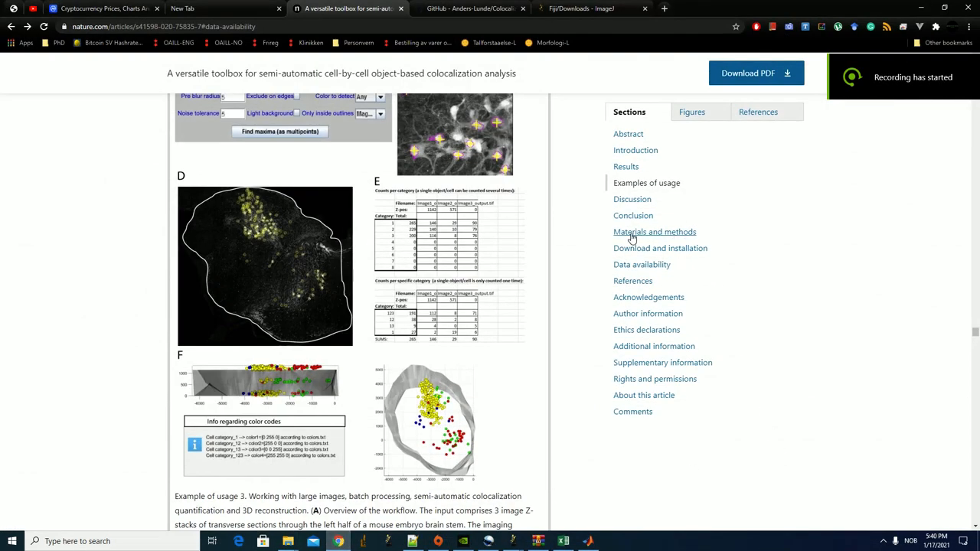
click(685, 255)
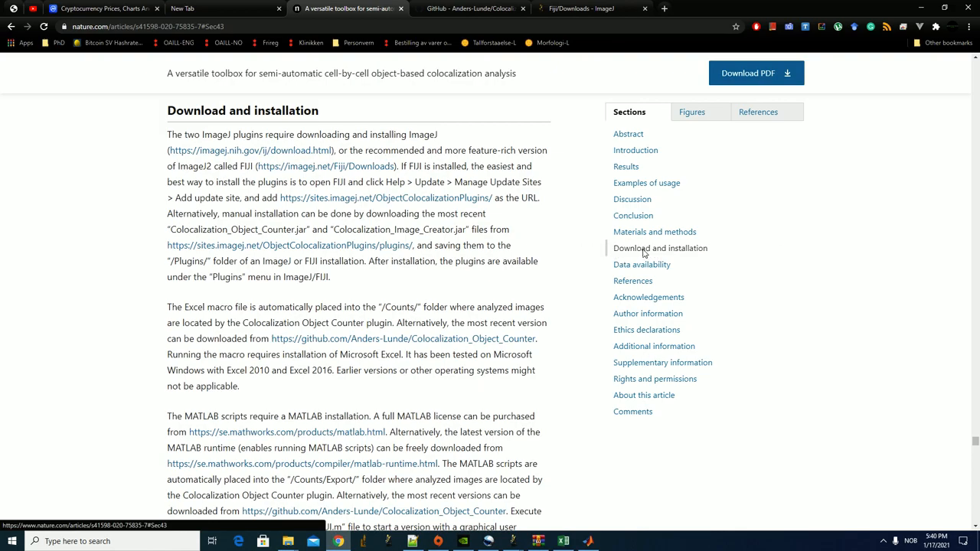
drag(167, 113, 362, 113)
scroll(221, 357, down, 3)
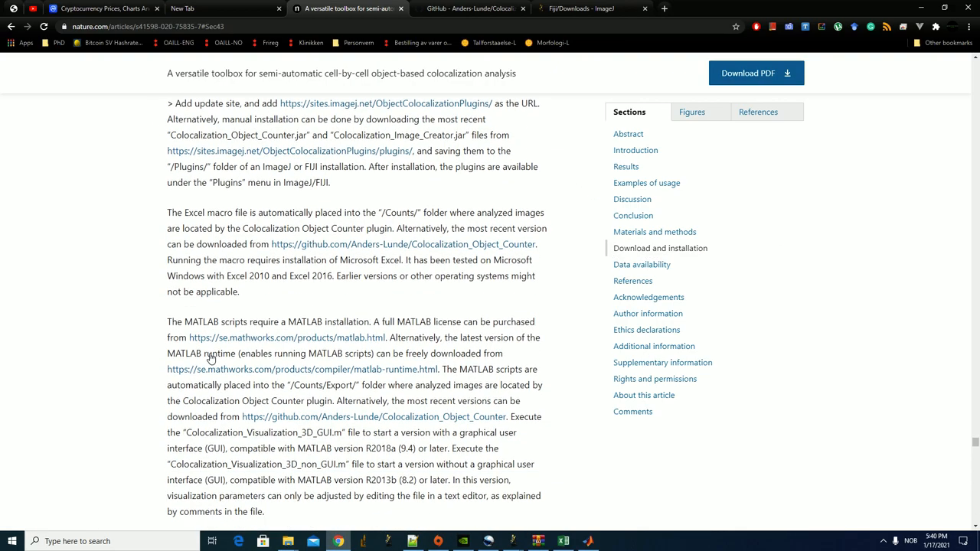
drag(195, 212, 417, 213)
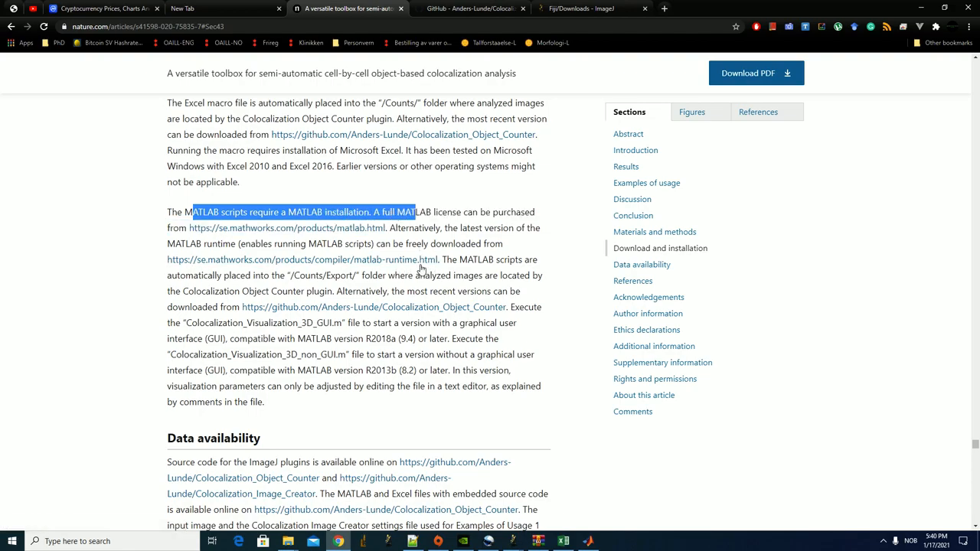
drag(390, 245, 471, 245)
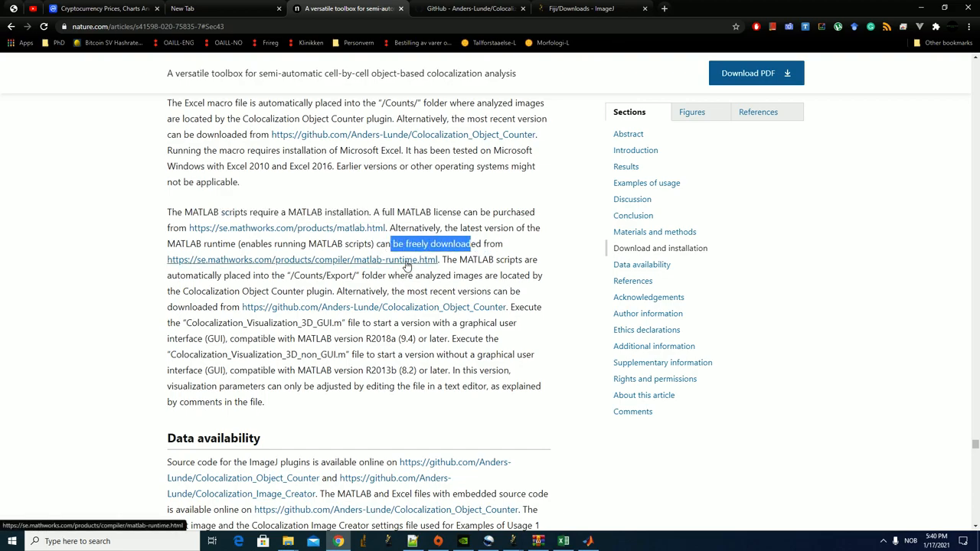
Follow the article's MATLAB Runtime link, review the table of releases and platforms including R2020b, and return to the article.
click(406, 265)
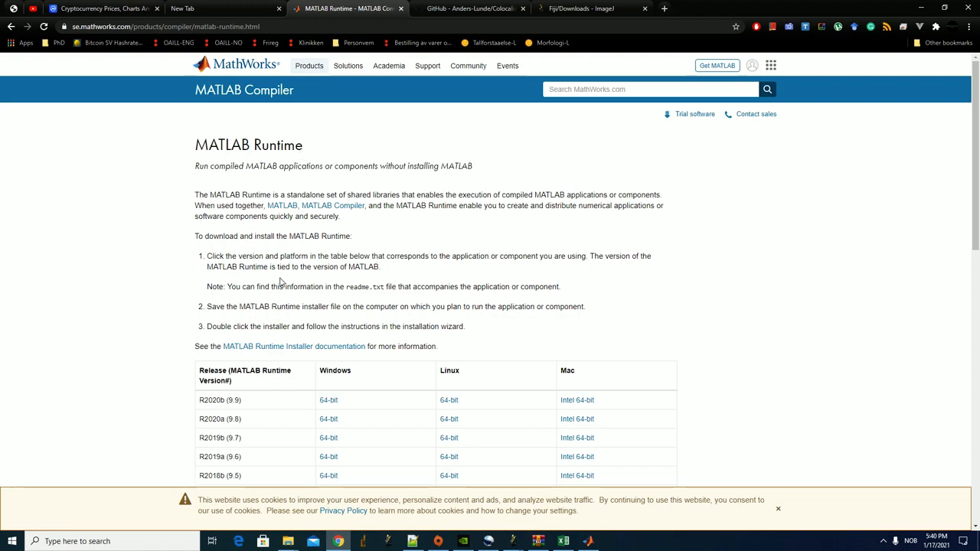
scroll(291, 317, down, 2)
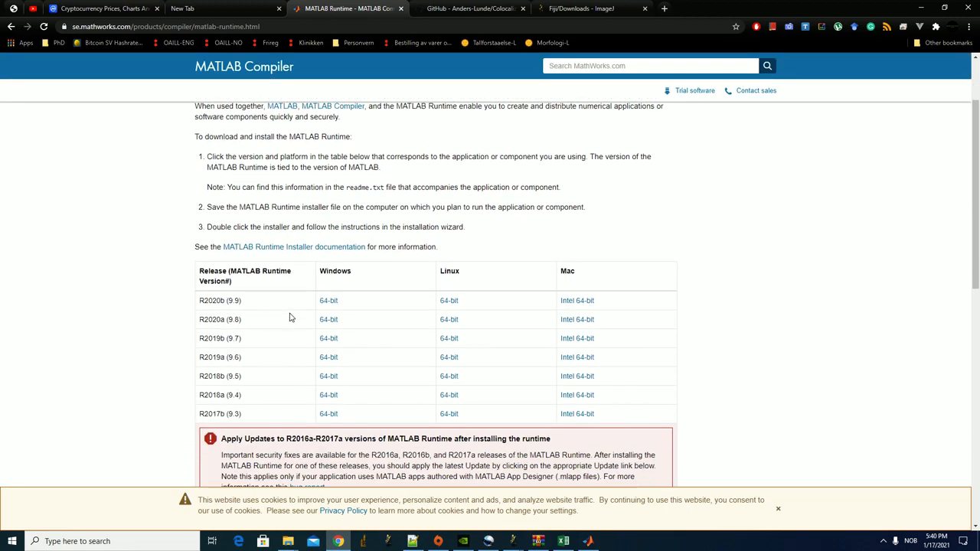
scroll(288, 318, up, 2)
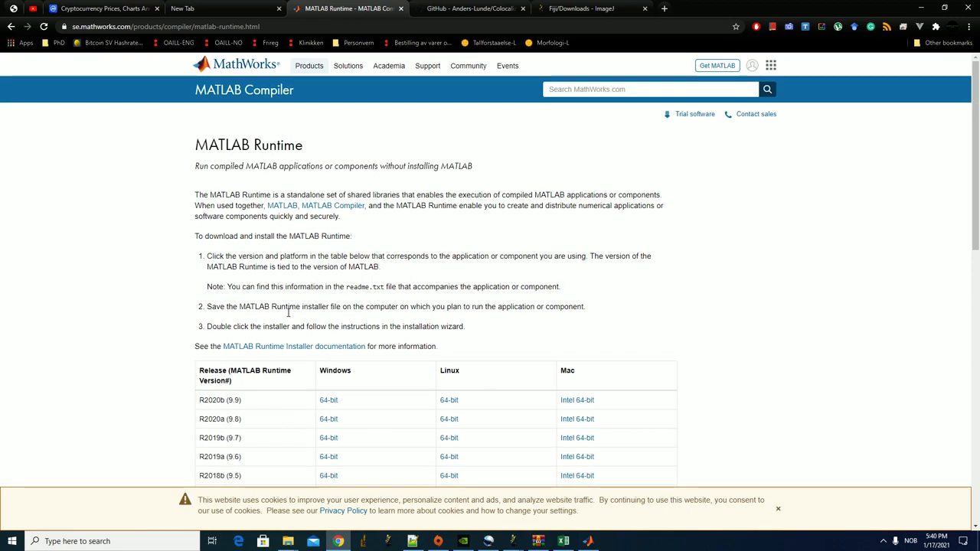
scroll(288, 317, down, 1)
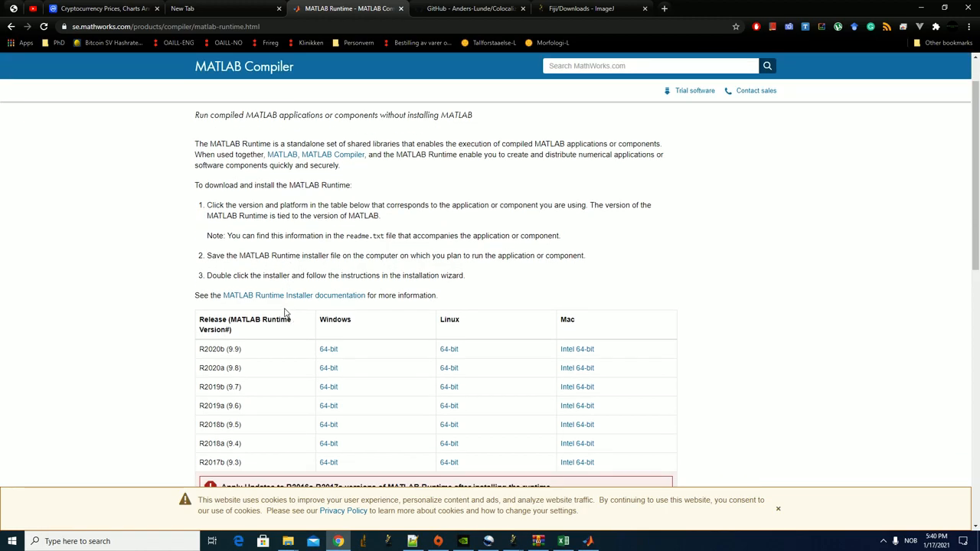
scroll(285, 312, down, 1)
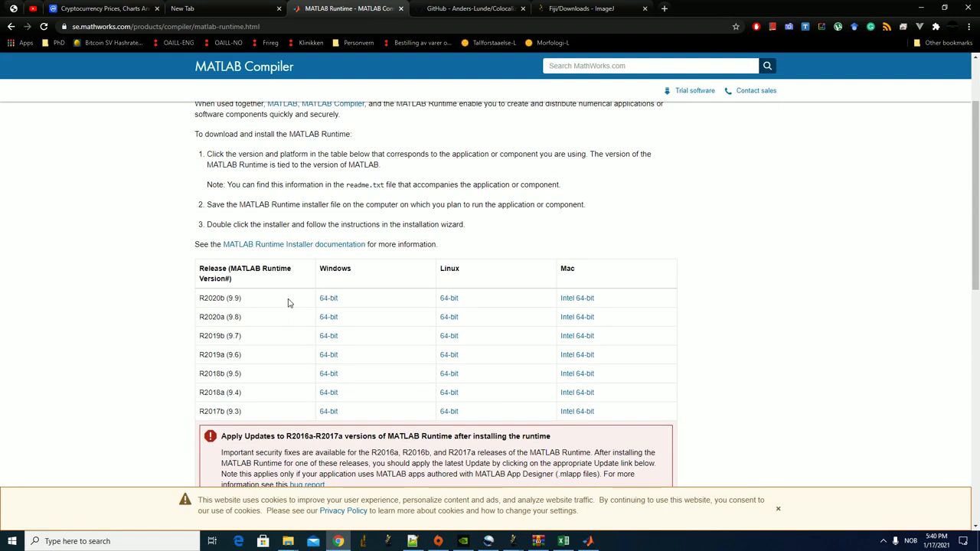
drag(204, 298, 247, 304)
click(11, 27)
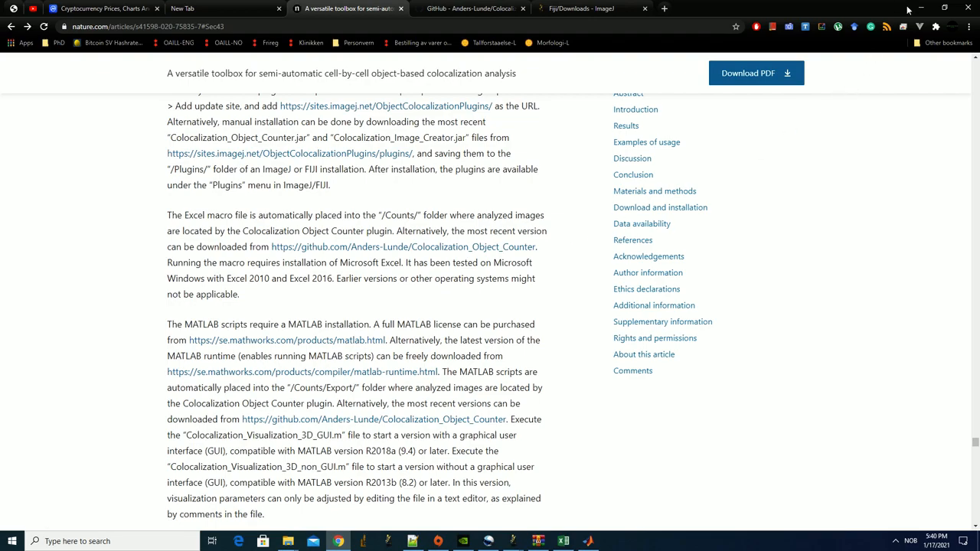
Back in Excel, run the Step 3 export and summary again from the User input sheet.
click(920, 8)
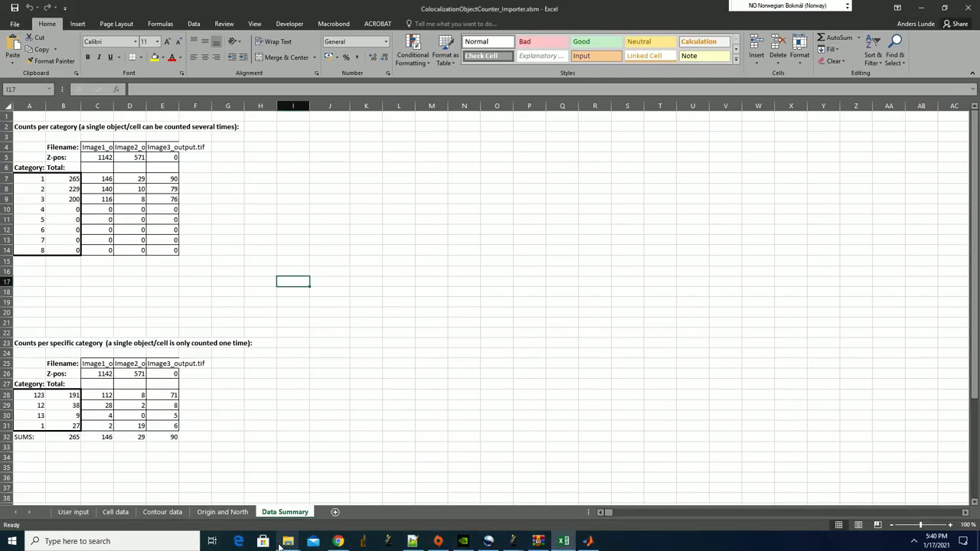
click(69, 508)
click(105, 385)
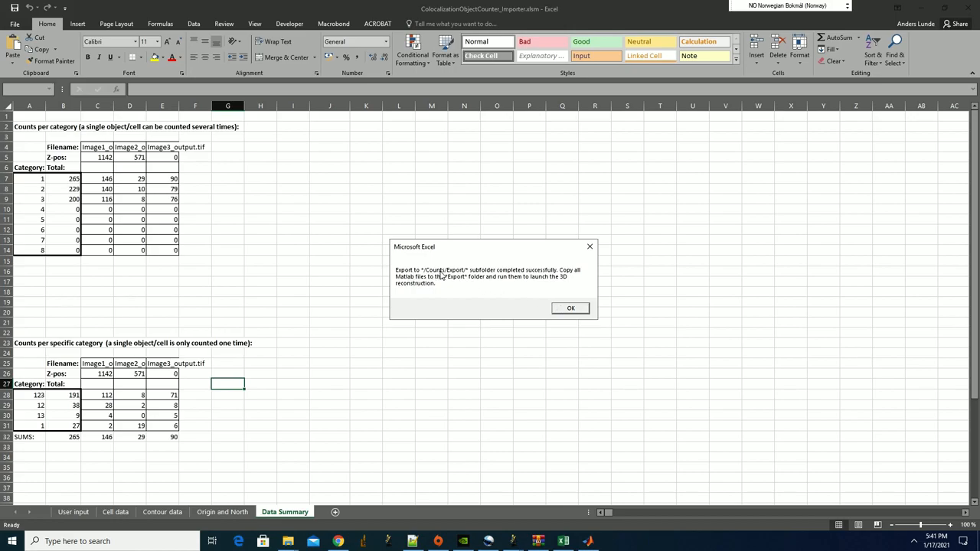
click(571, 307)
Reopen the Export folder from Counts in File Explorer and select the Colocalization_Visualization_3D_non_GUI.m script.
mouse_move(288, 541)
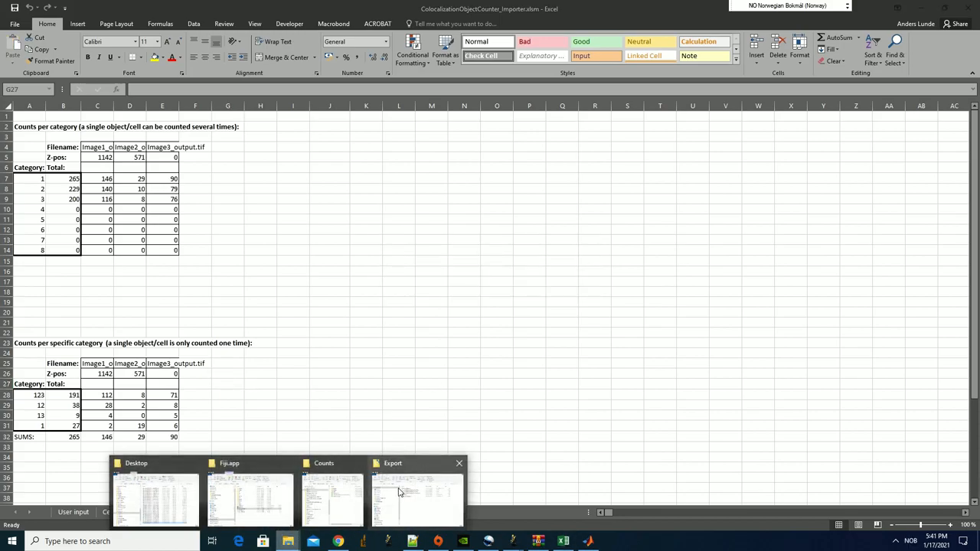
click(399, 492)
click(363, 192)
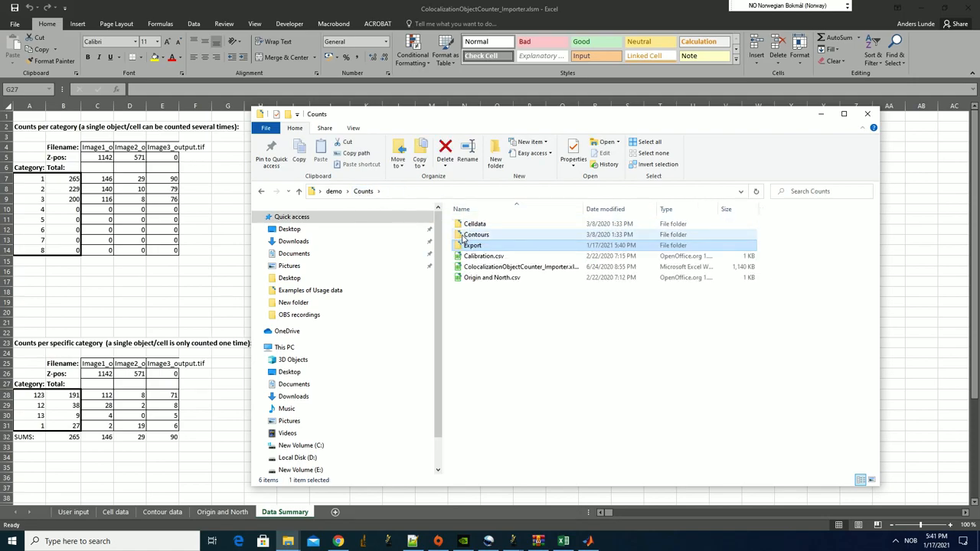
double_click(473, 245)
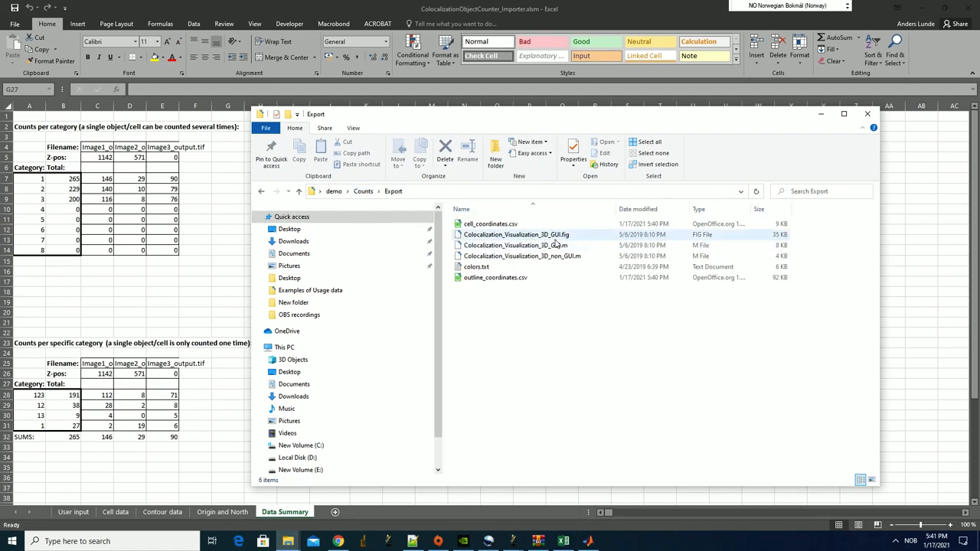
click(581, 256)
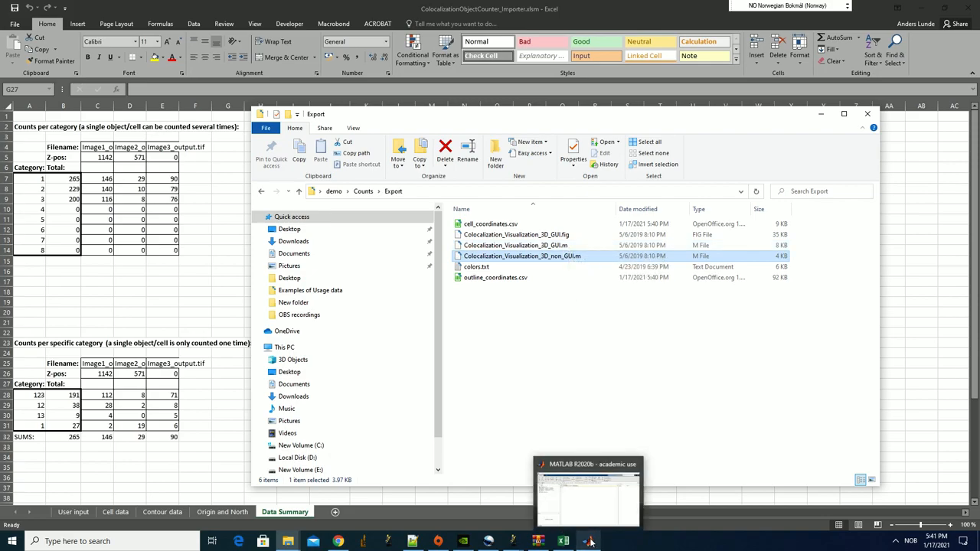
Compare the GUI and non-GUI visualization scripts in the Export folder, and switch to MATLAB with its window maximized.
click(555, 246)
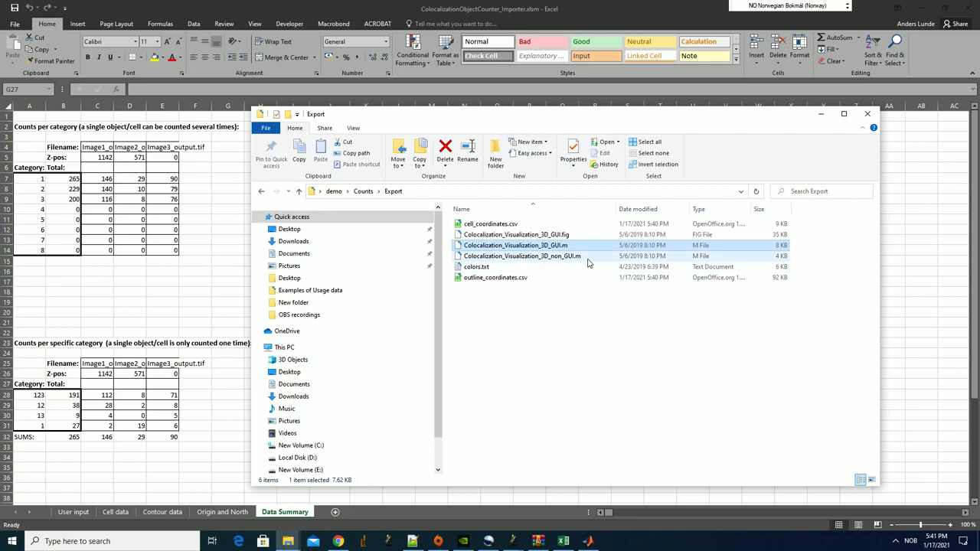
click(576, 257)
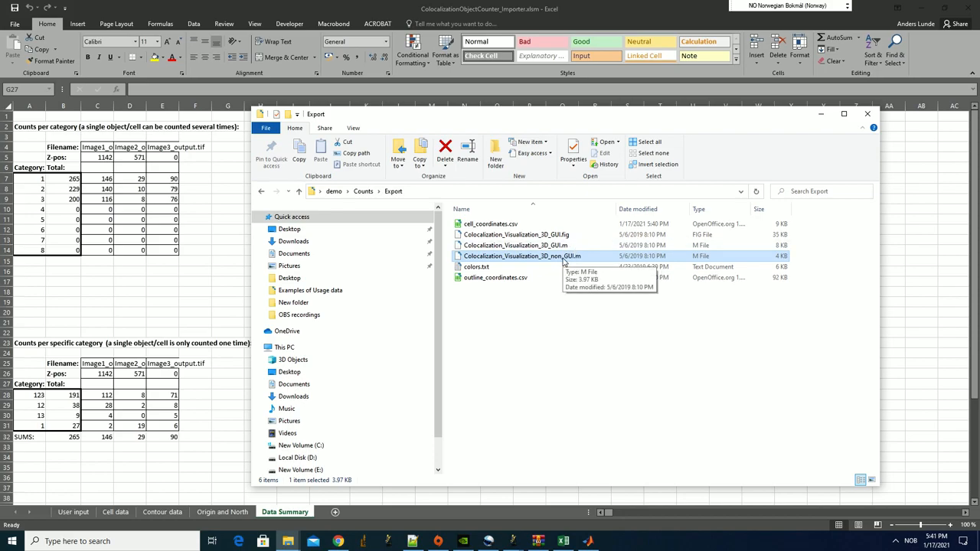
click(587, 541)
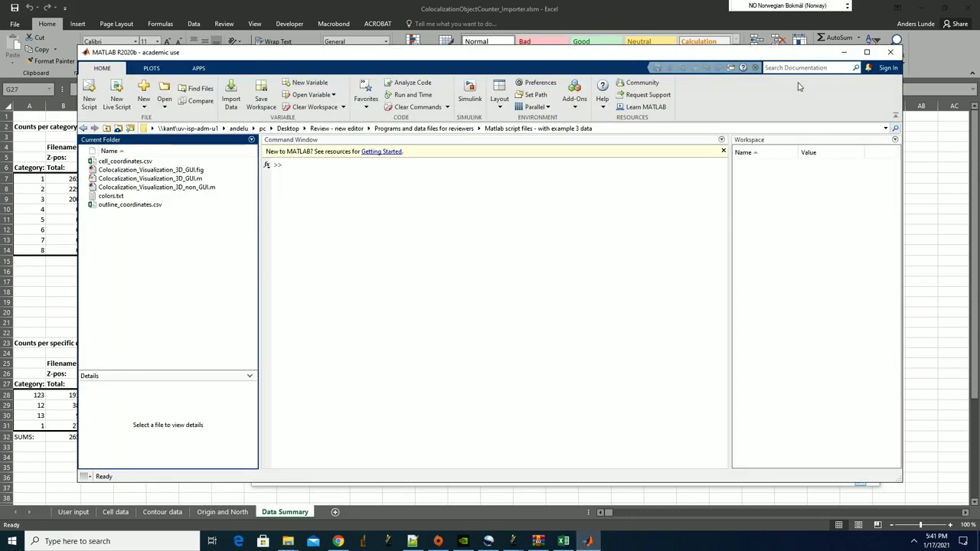
click(866, 52)
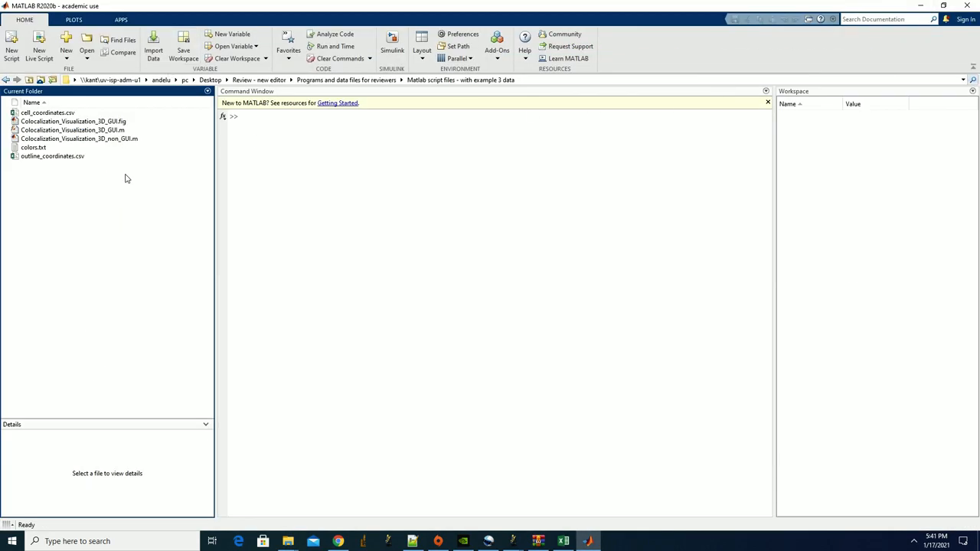
Review the coordinate files in the current folder, reverse the name sorting, and open Colocalization_Visualization_3D_GUI.m in the editor.
click(108, 131)
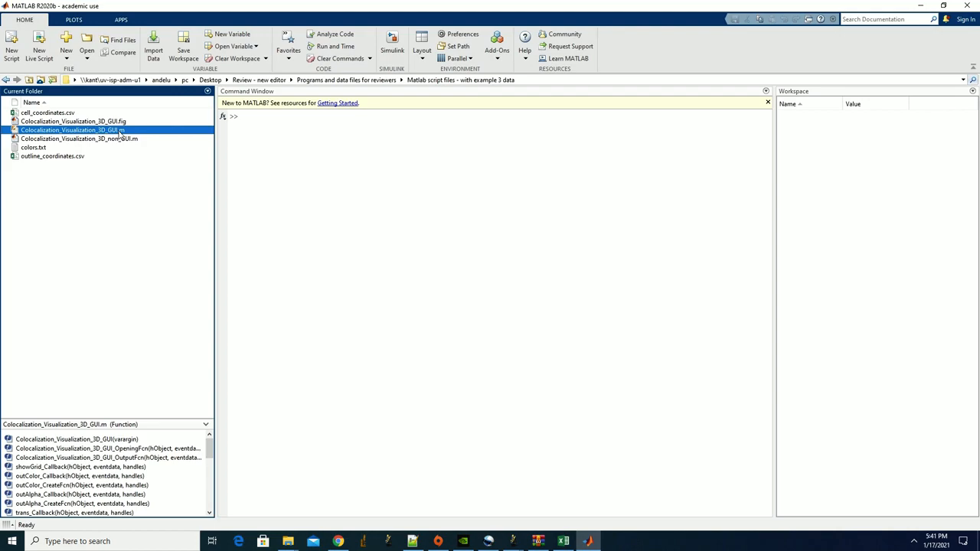
click(32, 113)
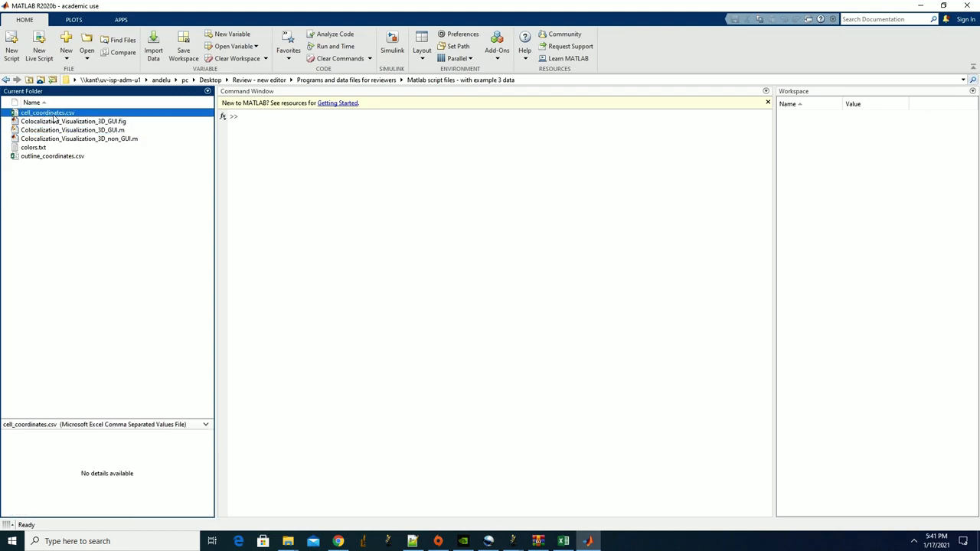
click(55, 157)
click(68, 104)
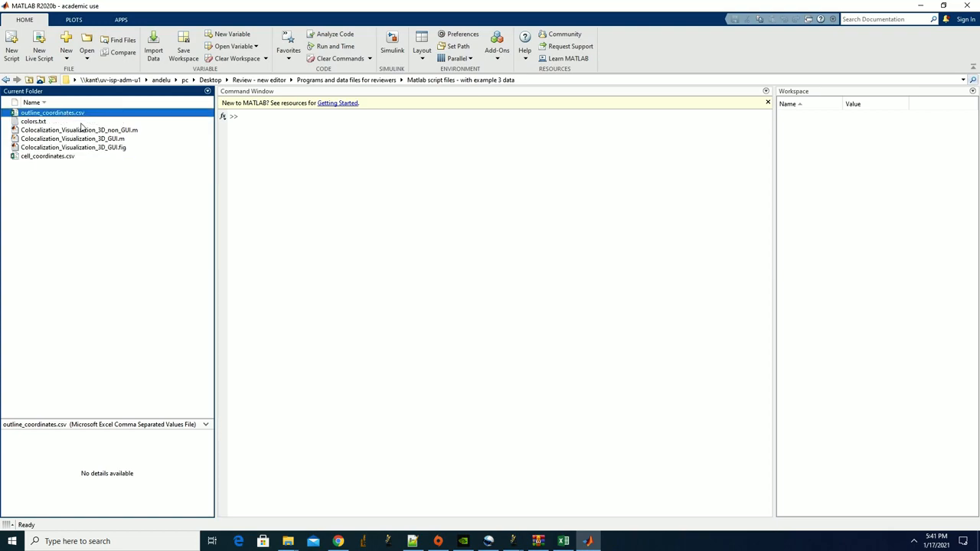
click(113, 139)
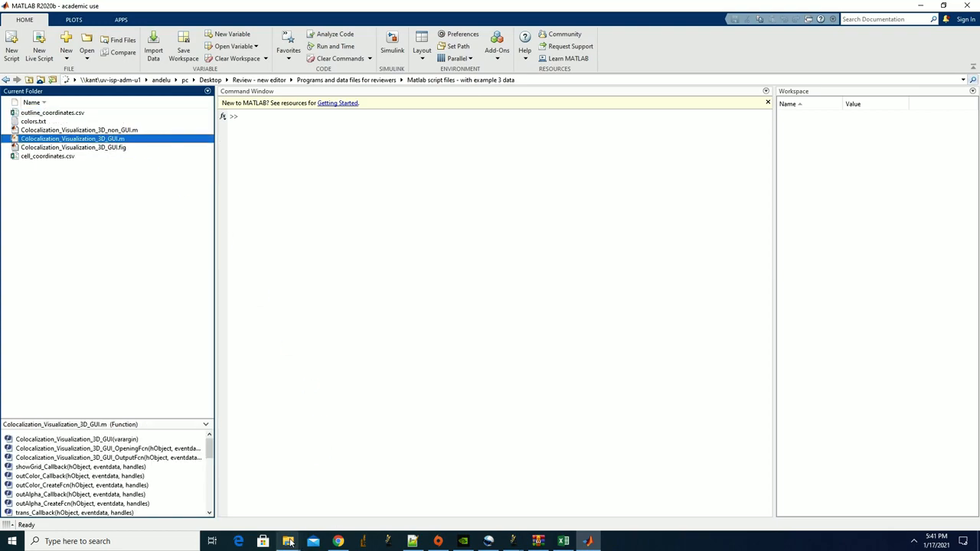
mouse_move(288, 541)
click(148, 501)
scroll(735, 395, down, 2)
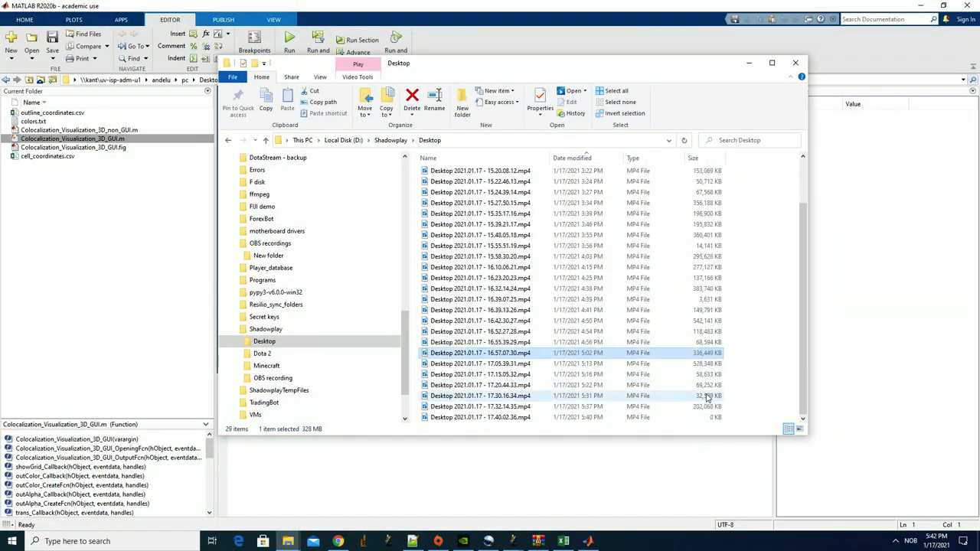
click(749, 64)
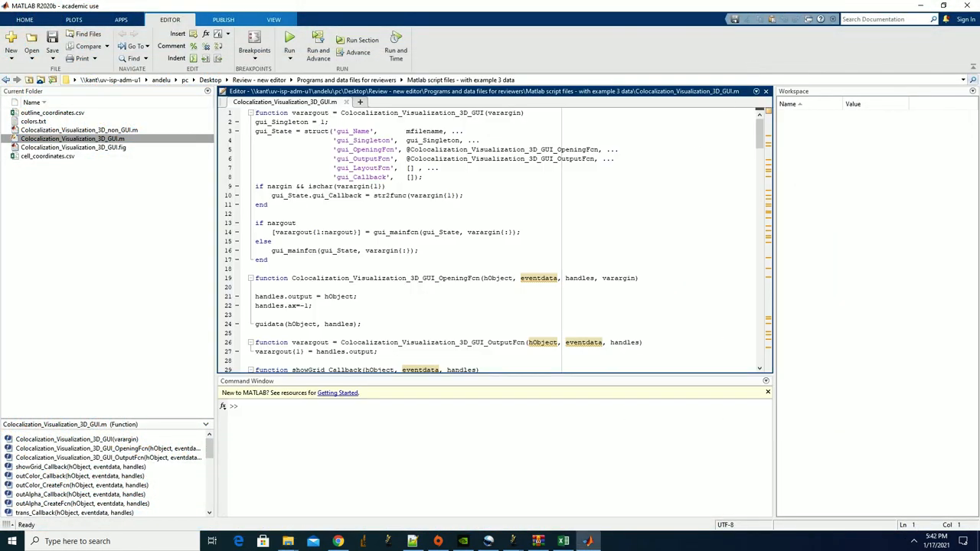
Run the Colocalization_Visualization_3D_GUI script and move its settings window over the middle of the code editor.
scroll(494, 238, down, 7)
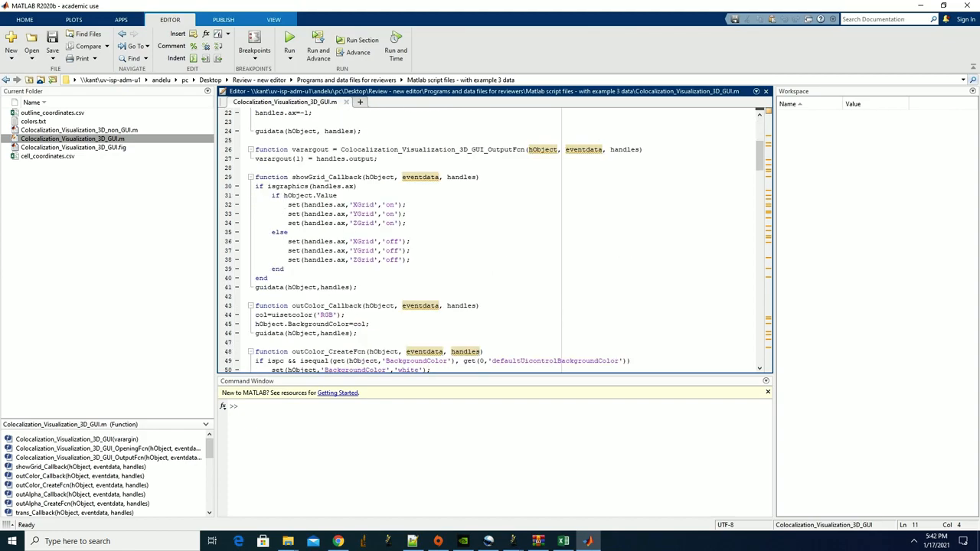
click(289, 42)
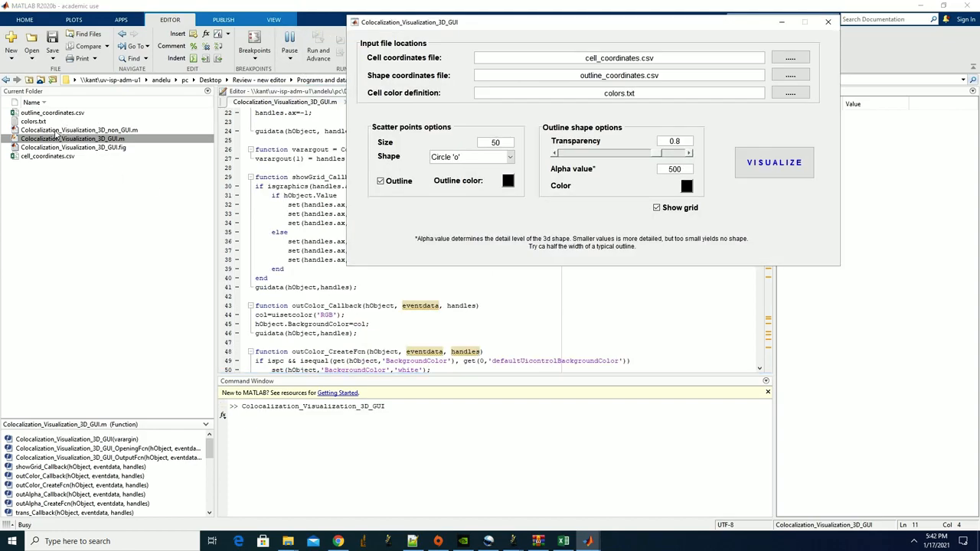
drag(624, 29, 561, 124)
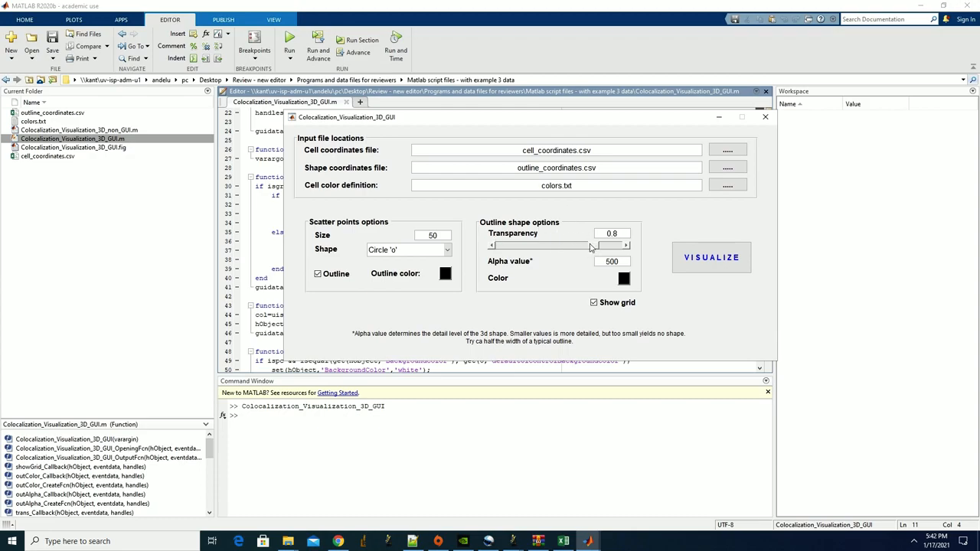
Set the outline shape transparency to 0.76549 and visualize the cell and outline coordinates in 3D.
mouse_move(596, 249)
mouse_down()
mouse_move(572, 246)
mouse_move(591, 249)
mouse_up()
drag(618, 116, 644, 106)
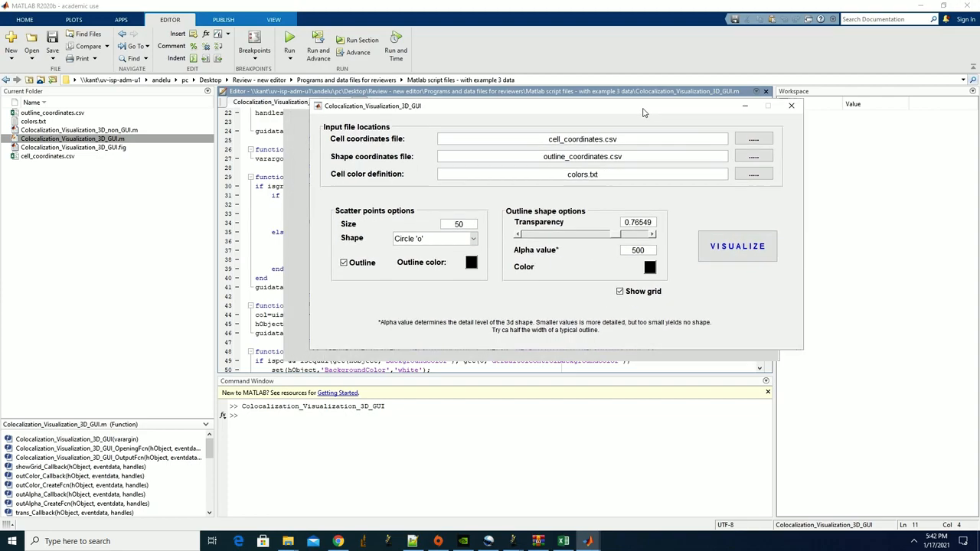
click(740, 246)
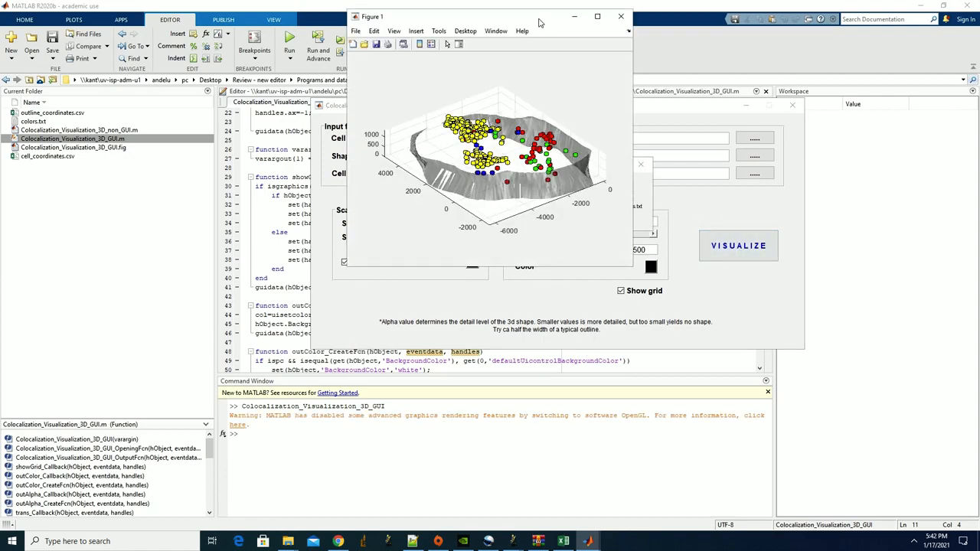
Maximize the 3D figure, rotate the reconstruction to inspect it from several angles, and restore the figure window's size.
click(600, 17)
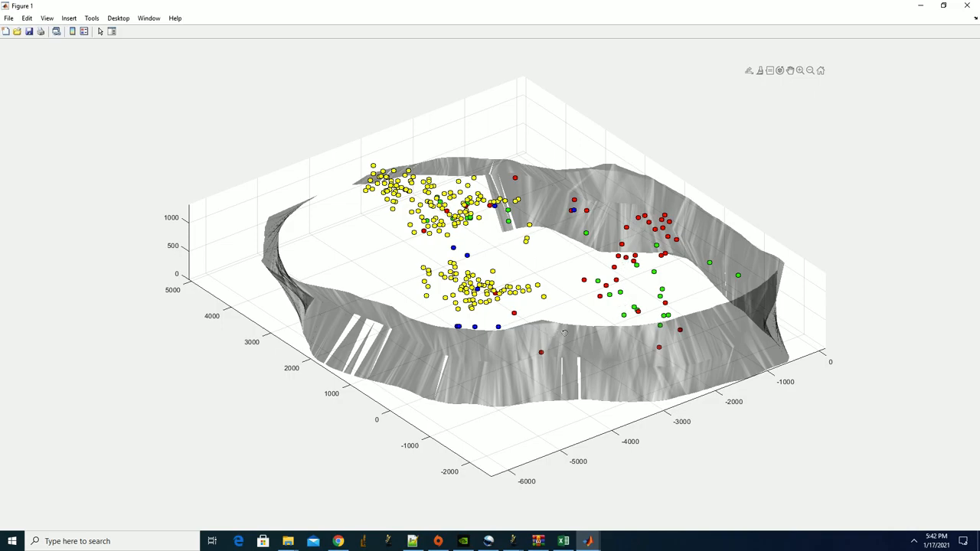
drag(591, 326, 397, 257)
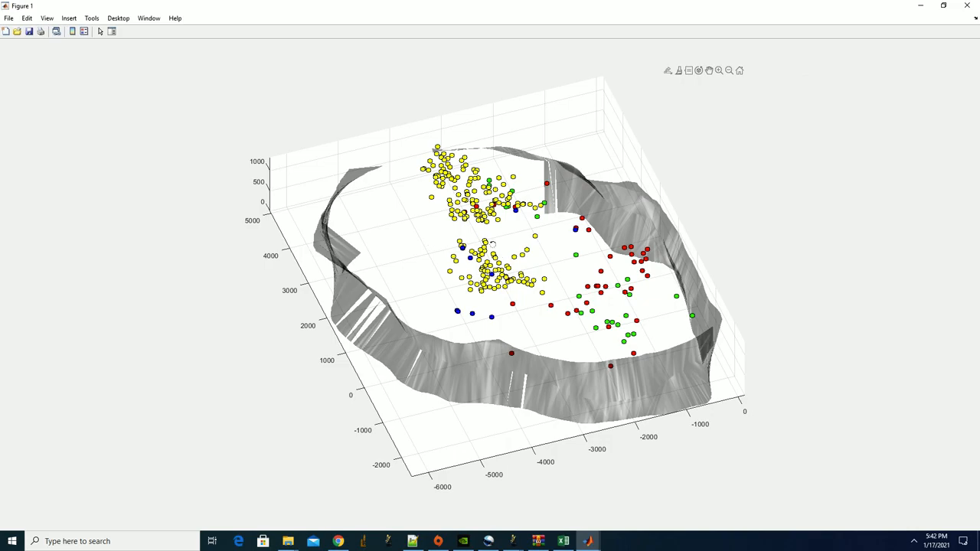
click(943, 5)
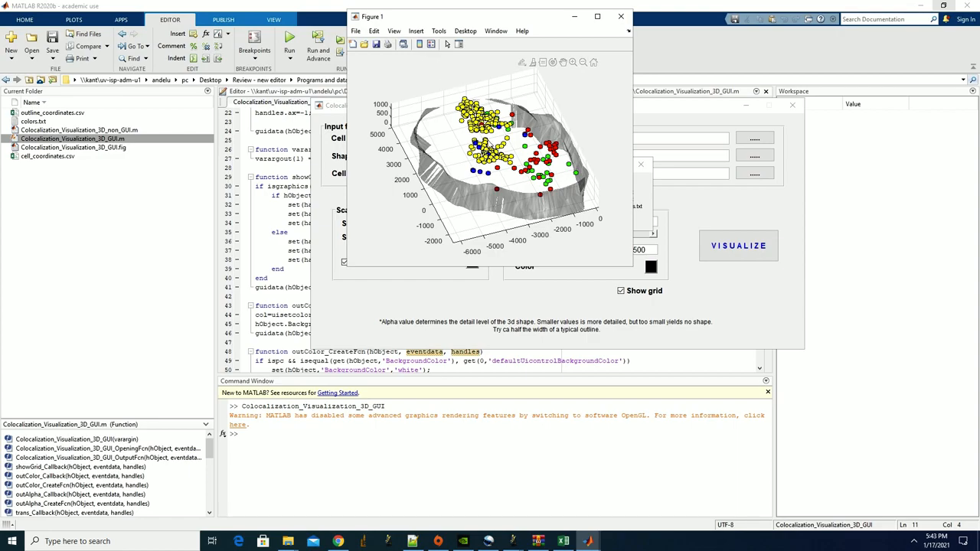
mouse_move(505, 183)
mouse_down()
mouse_move(522, 179)
mouse_move(474, 139)
mouse_move(506, 201)
mouse_move(516, 180)
mouse_up()
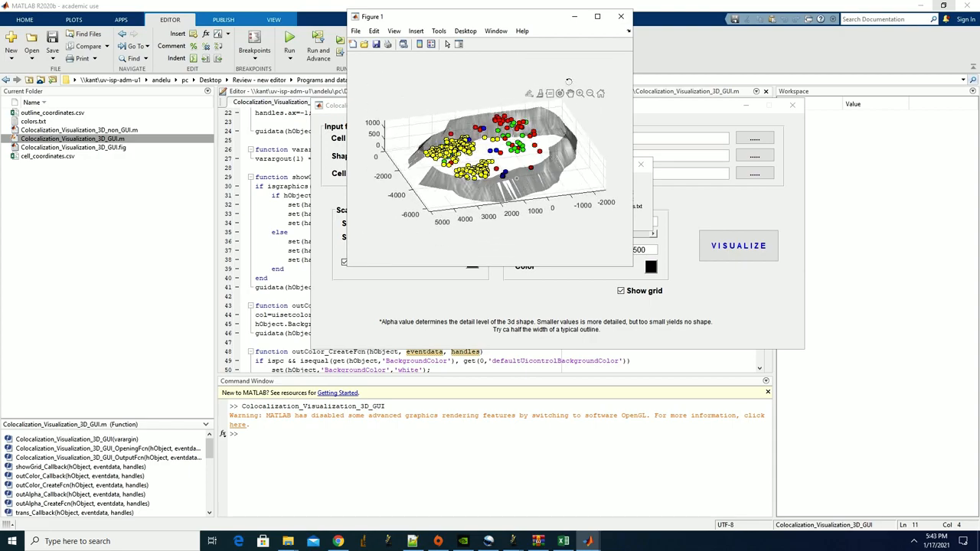
Close the 3D figure, read the color codes assigned to each cell category, and dismiss the information message.
click(621, 16)
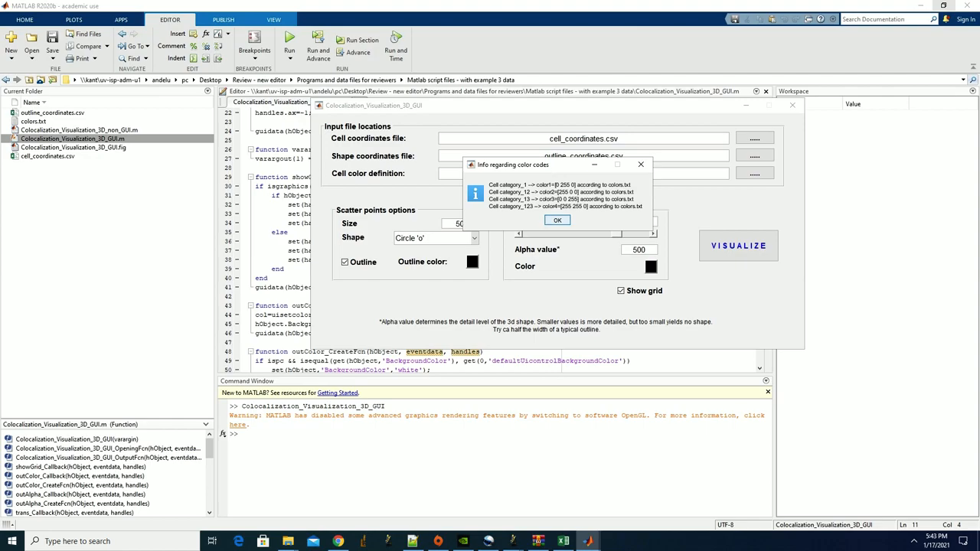
drag(512, 164, 231, 241)
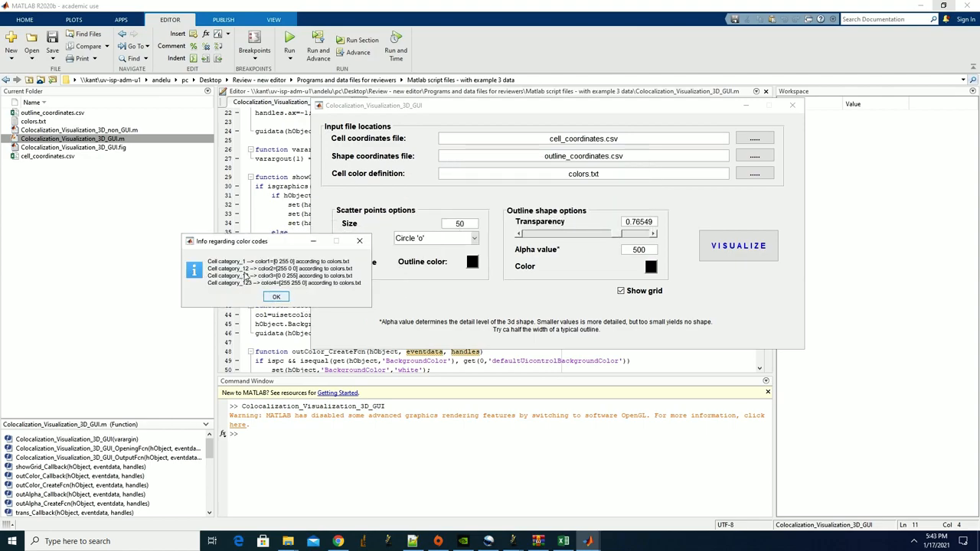
click(277, 297)
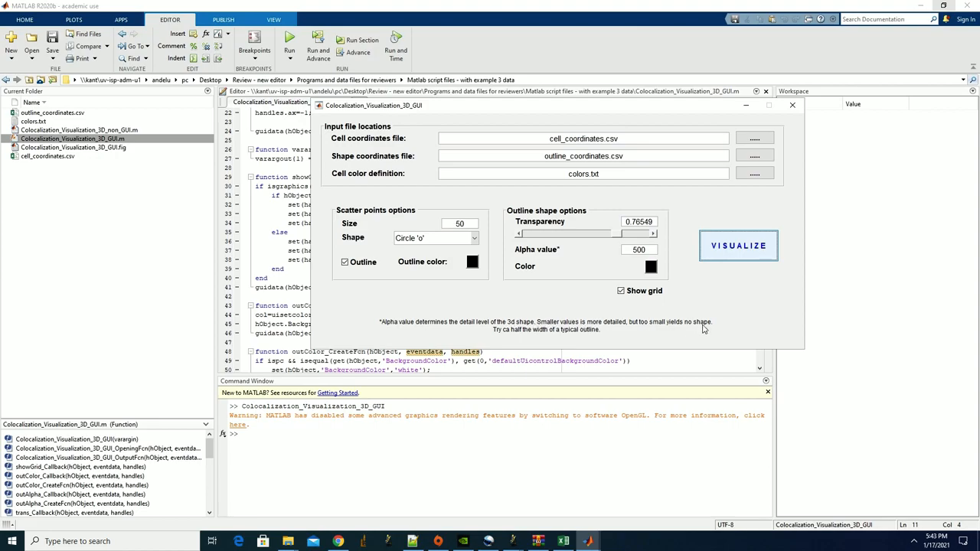
Set the outline shape's alpha value to 900, visualize the data again, and dismiss the color code information.
drag(639, 249, 633, 250)
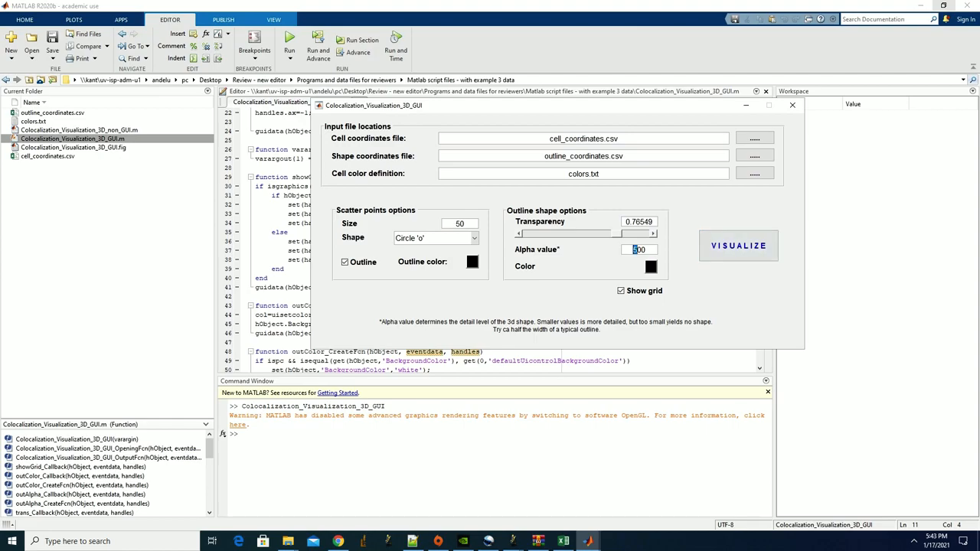
text(9)
click(729, 247)
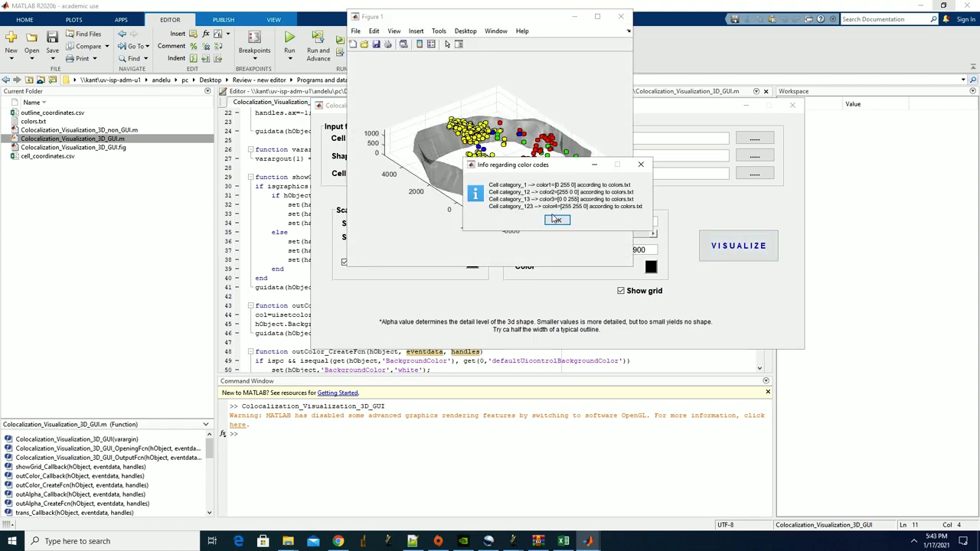
click(557, 220)
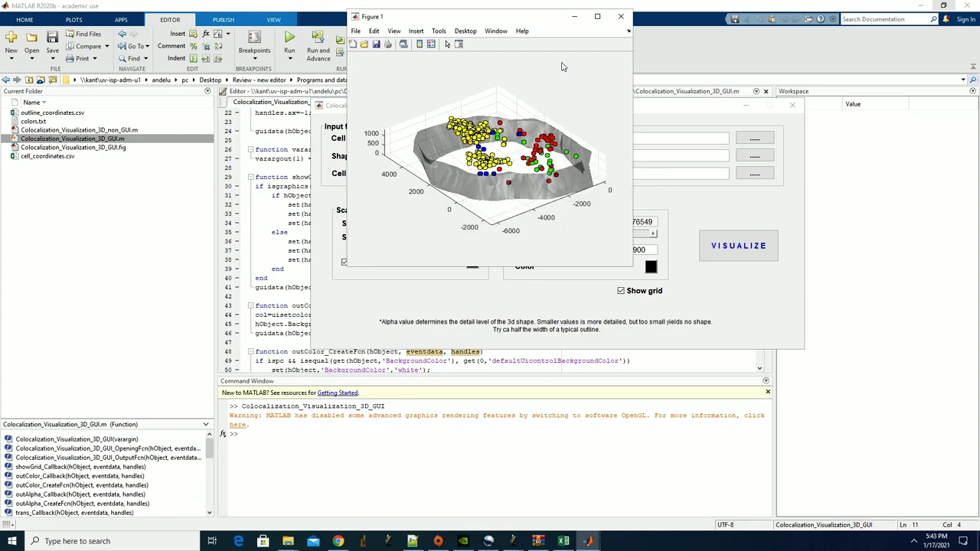
Enlarge the regenerated 3D figure, restore its size, and rotate the outline and cell points to examine the reconstruction.
click(599, 16)
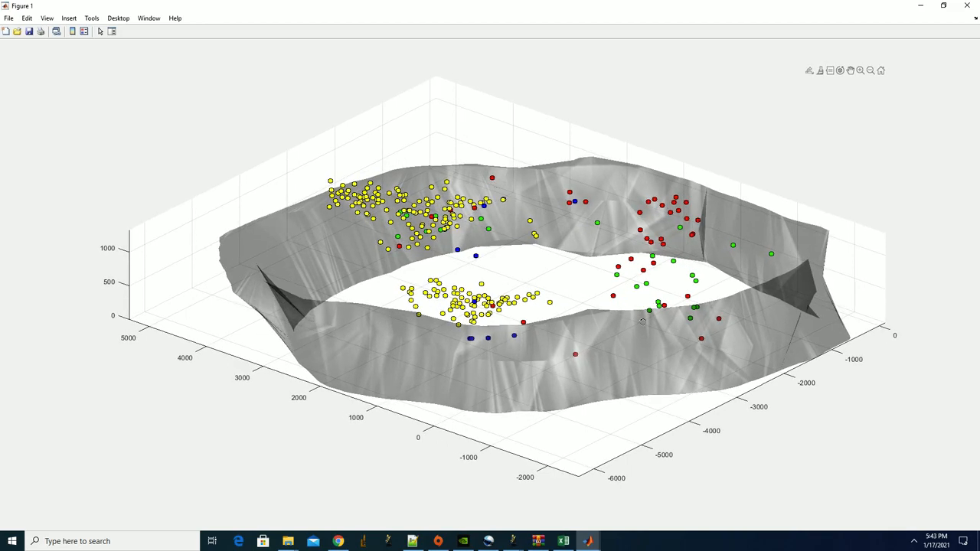
click(946, 8)
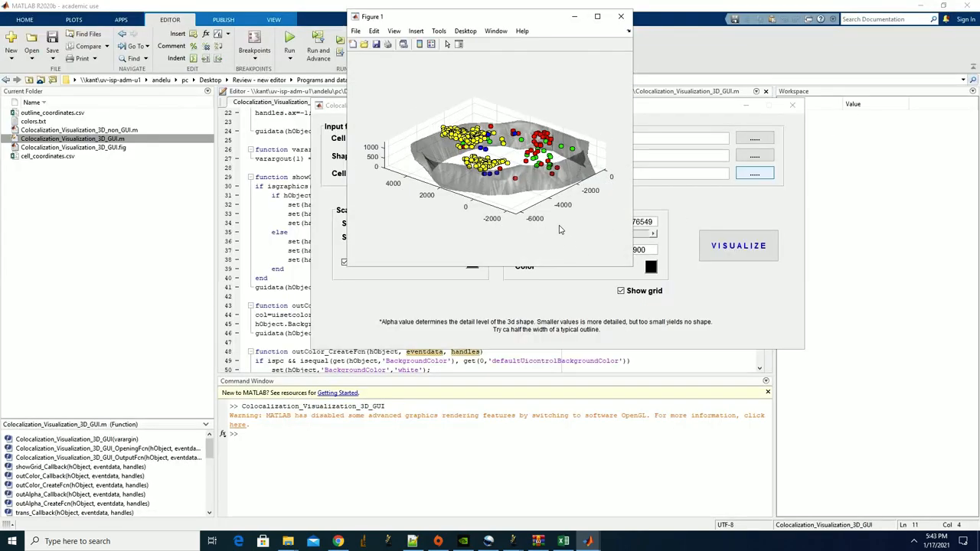
mouse_move(526, 183)
mouse_down()
mouse_move(502, 184)
mouse_move(551, 208)
mouse_move(520, 144)
mouse_move(536, 191)
mouse_move(522, 181)
mouse_move(533, 173)
mouse_up()
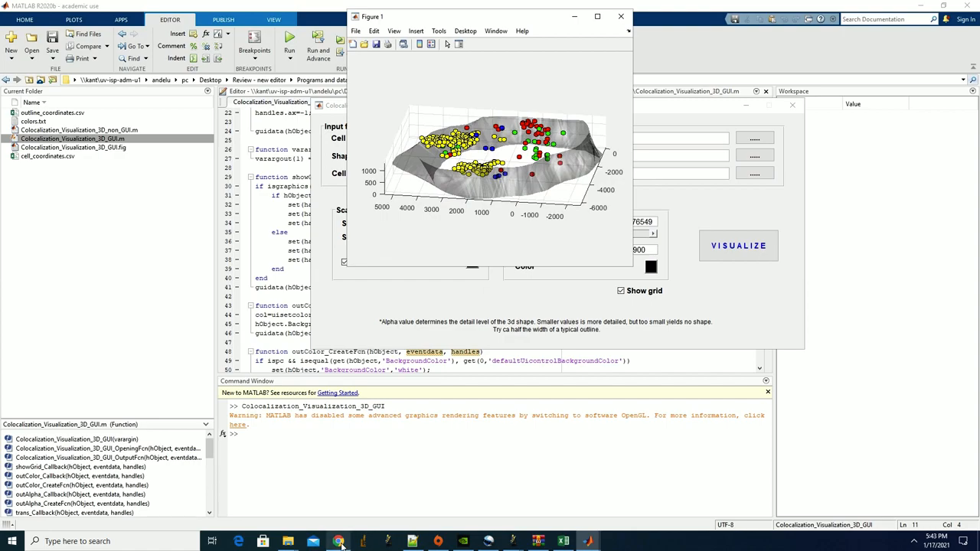
drag(447, 179, 529, 165)
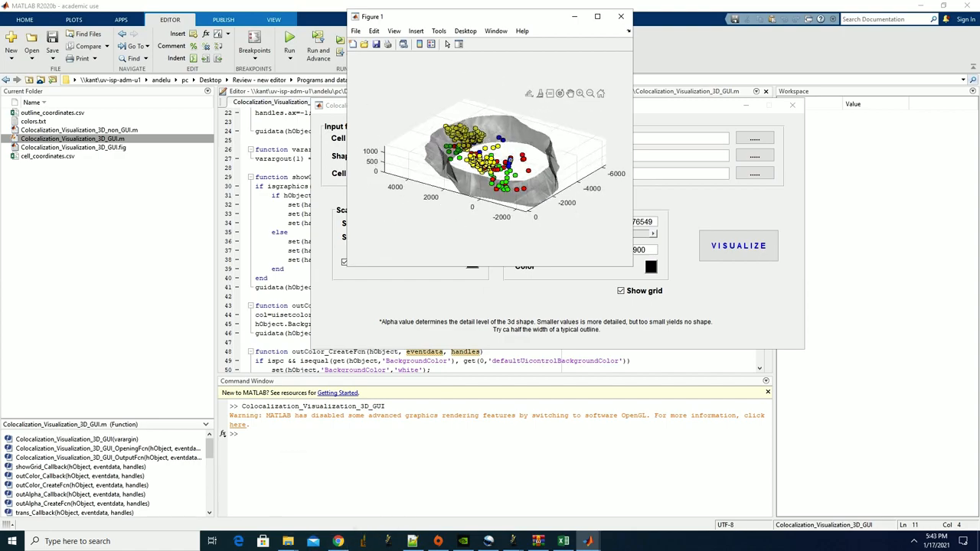
Switch to Chrome, go to the article's References section, and search the page for the author's surname.
click(337, 541)
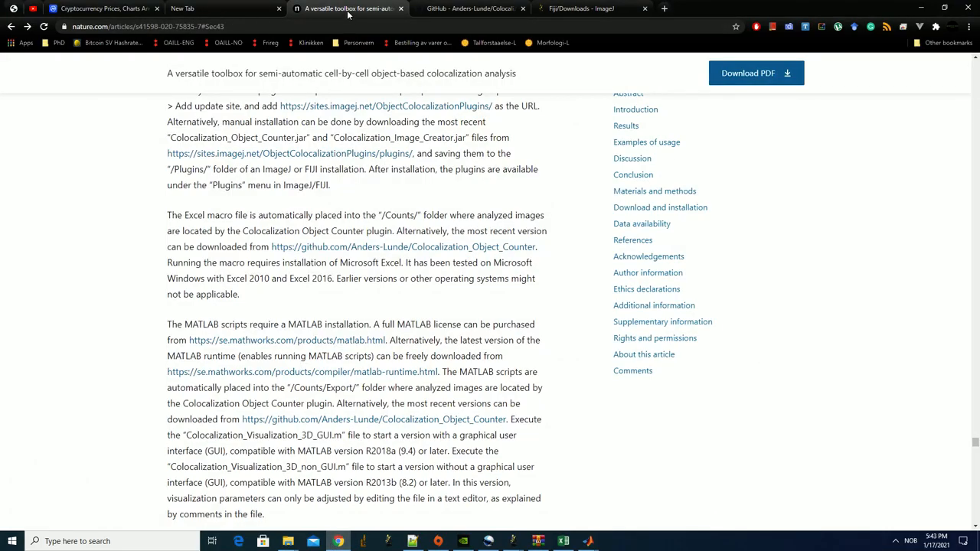
drag(975, 443, 977, 245)
click(655, 379)
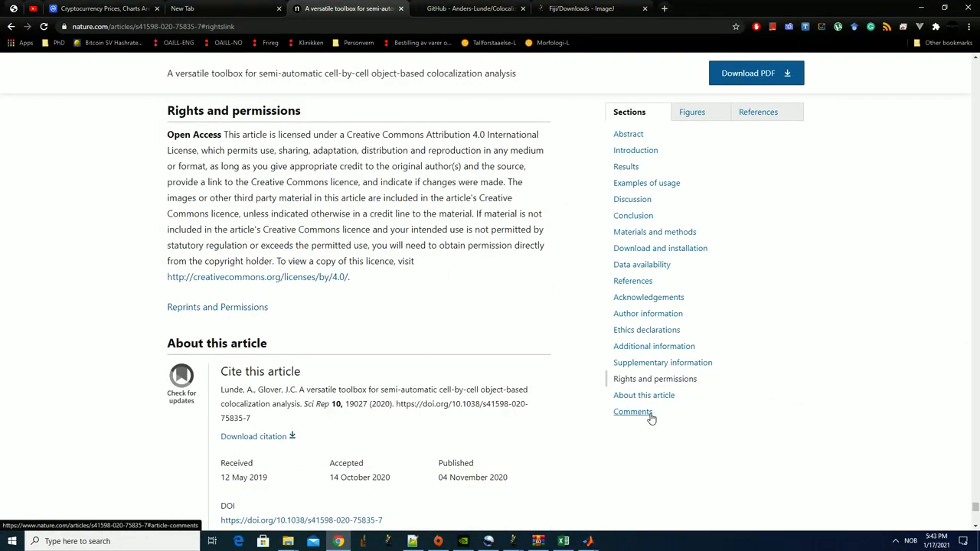
click(649, 281)
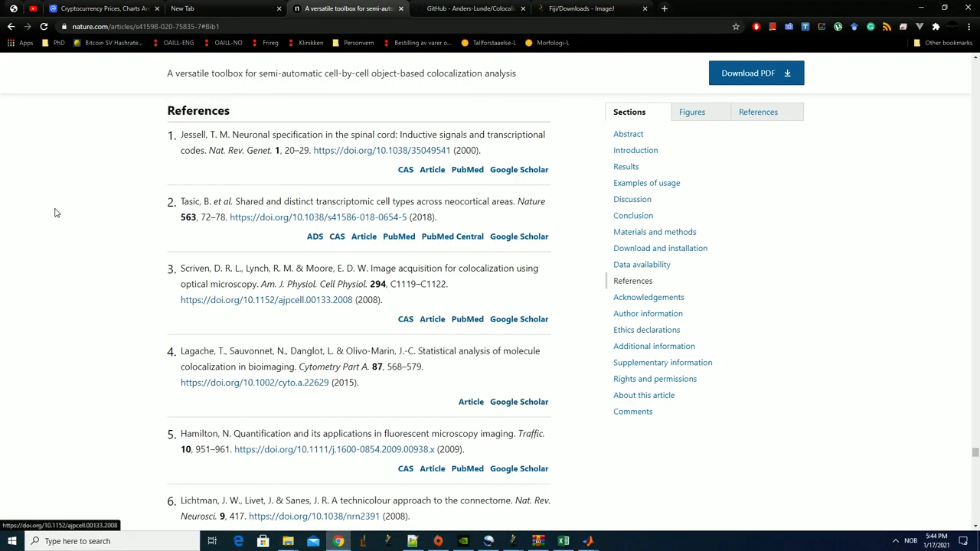
key(ctrl+f)
text(lunde)
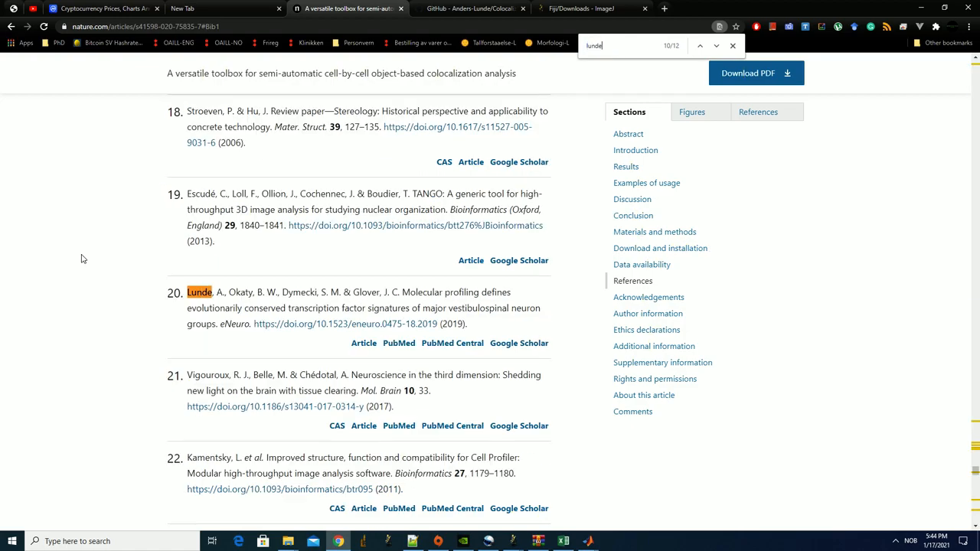
Open the PubMed record of reference 20 on vestibulospinal neuron groups and follow its link to the eNeuro full text.
click(408, 345)
scroll(521, 340, down, 1)
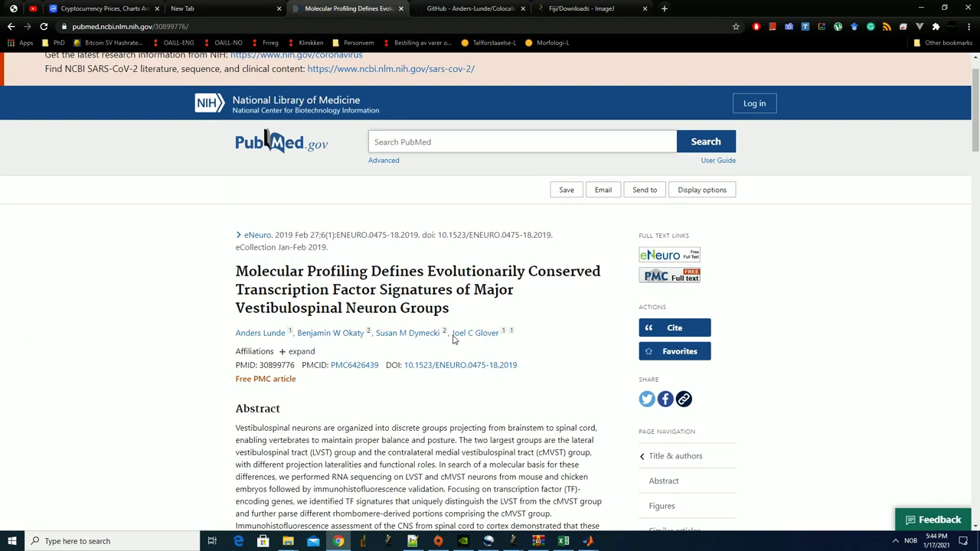
click(691, 250)
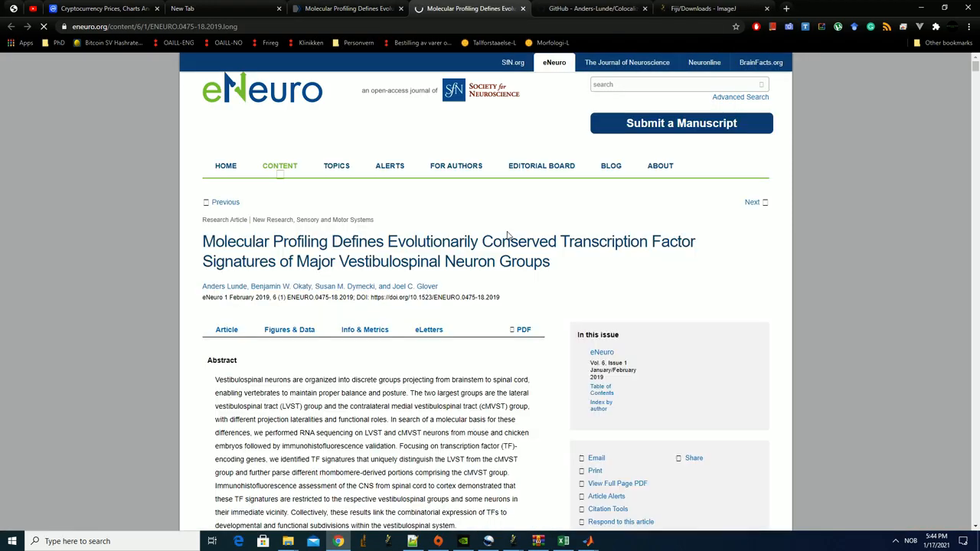
Review the opening of the eNeuro article and highlight "Molecular Profiling" and "Transcription Factor" in its title.
scroll(481, 301, down, 5)
scroll(481, 301, down, 5)
scroll(475, 291, up, 6)
scroll(467, 284, up, 4)
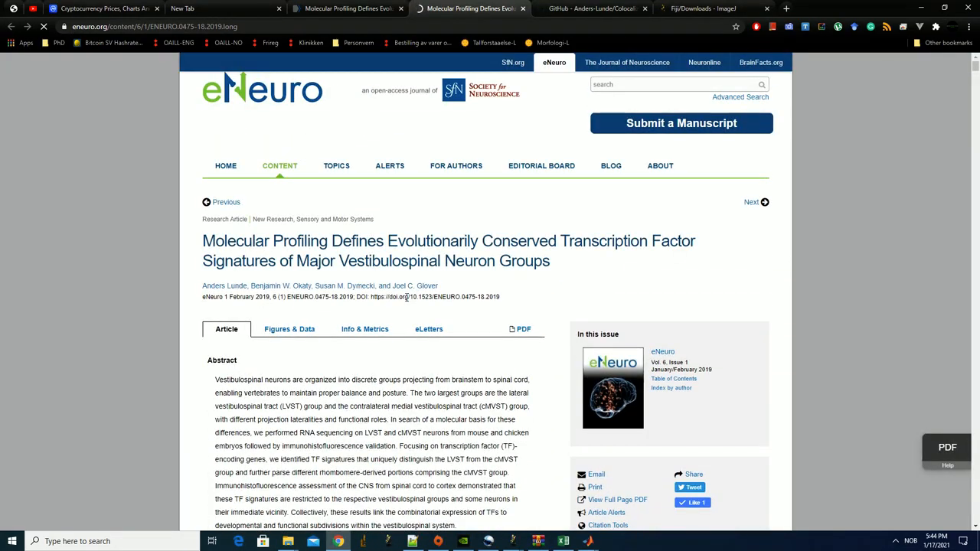
drag(206, 240, 328, 242)
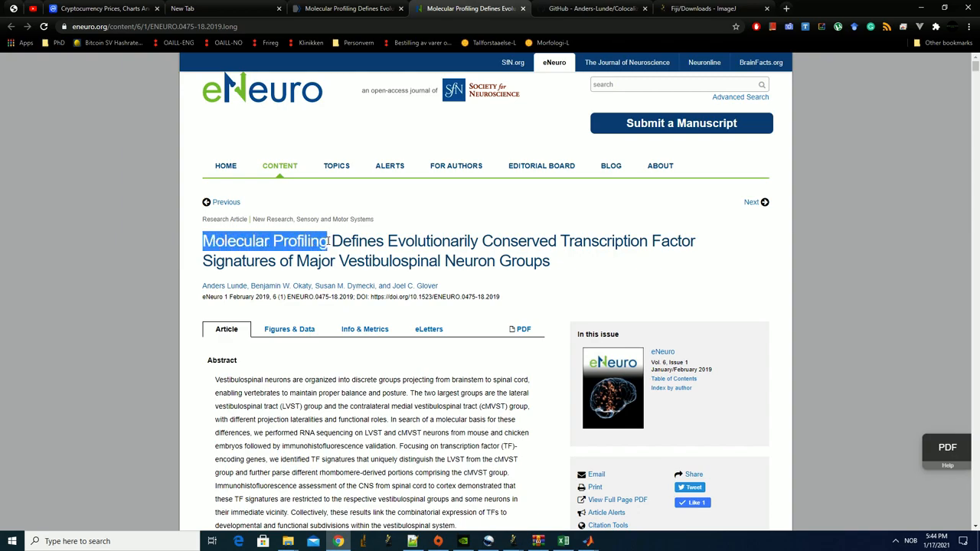
double_click(609, 244)
drag(609, 243, 697, 243)
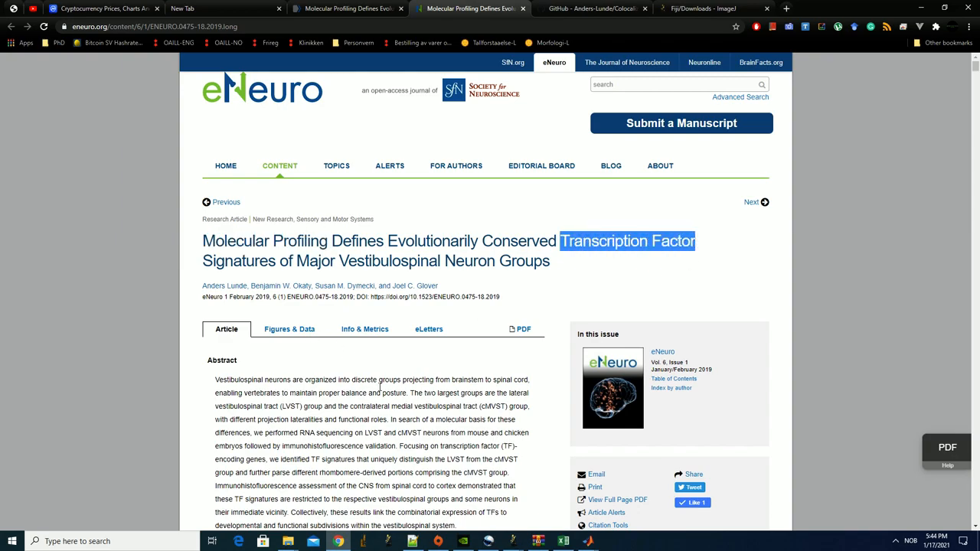
Skim the article's Materials and Methods and Results sections, including the imaging and 3D reconstruction methods, and return to the title.
scroll(372, 390, down, 20)
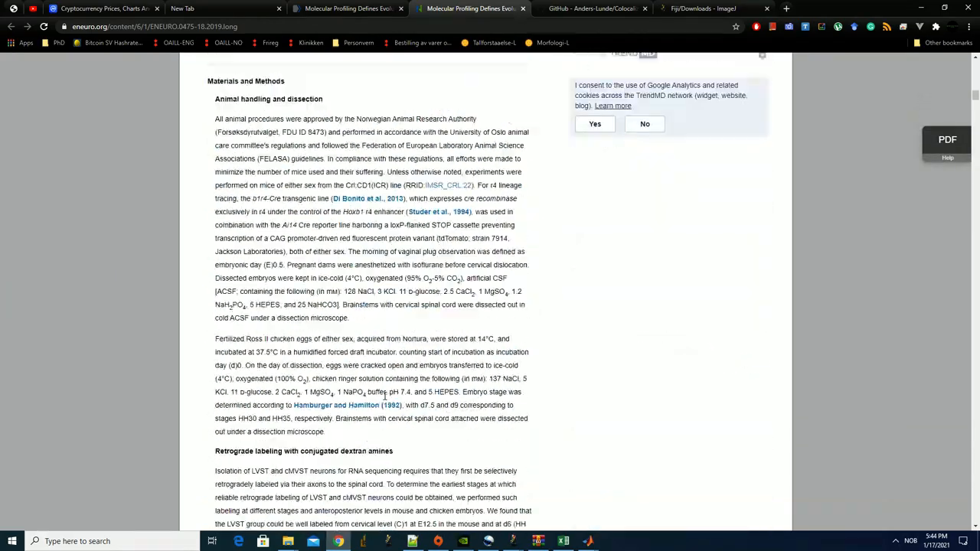
scroll(385, 397, down, 15)
scroll(469, 386, up, 3)
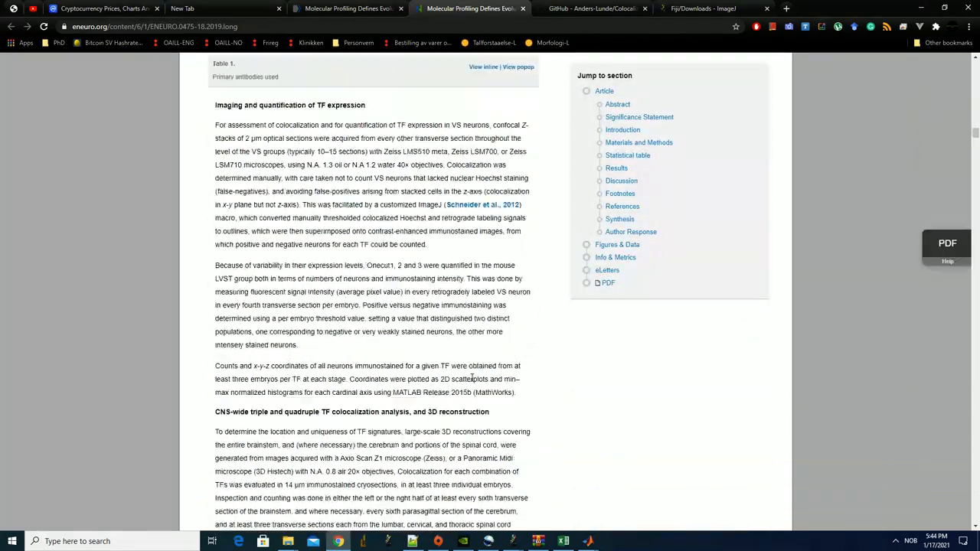
scroll(468, 386, down, 10)
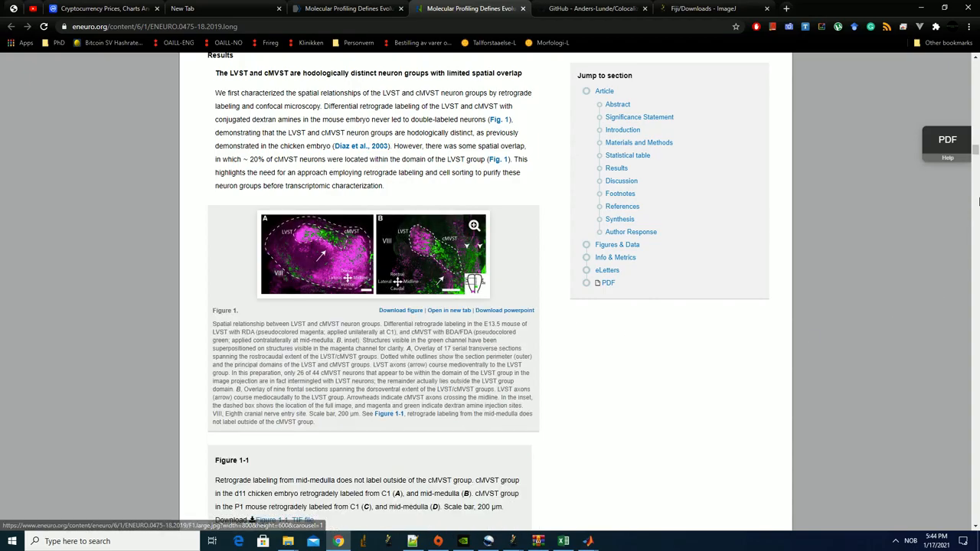
drag(977, 157, 977, 60)
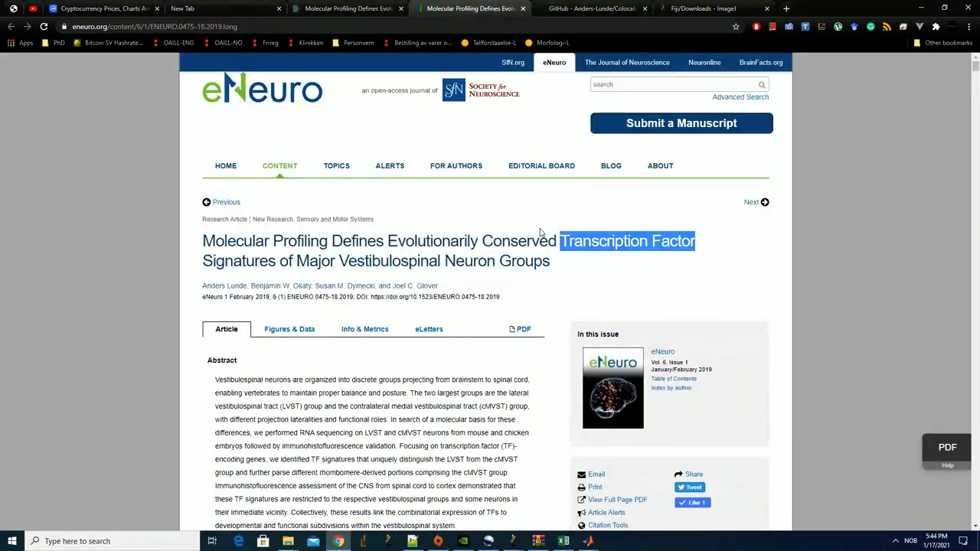
Open the article's Figures & Data view and examine the 3D hindbrain reconstructions in Figures 5 and 6.
click(289, 328)
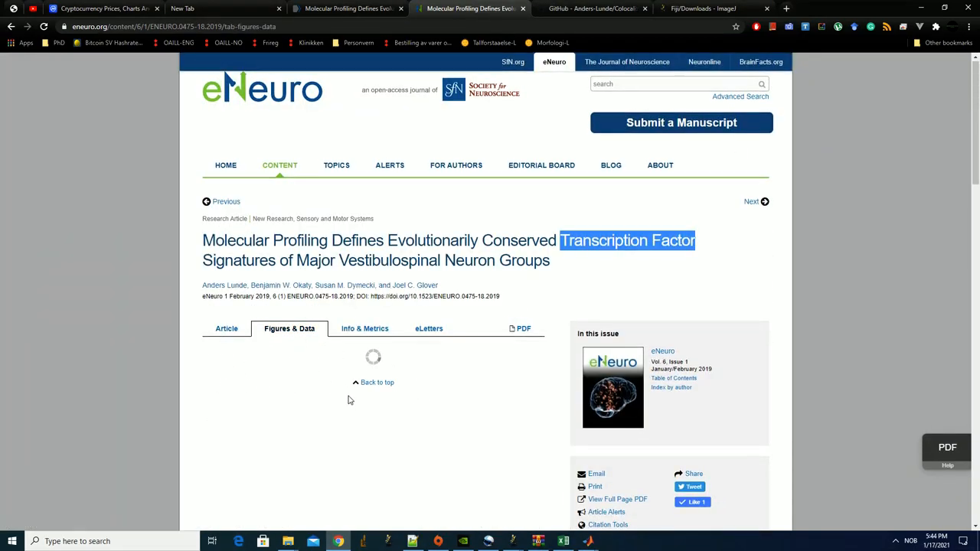
scroll(344, 395, down, 1)
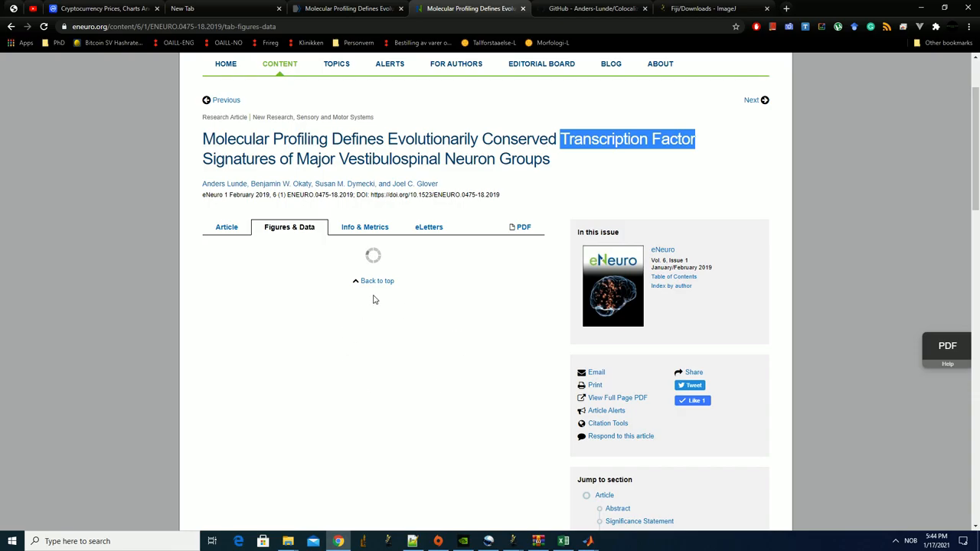
scroll(328, 349, down, 10)
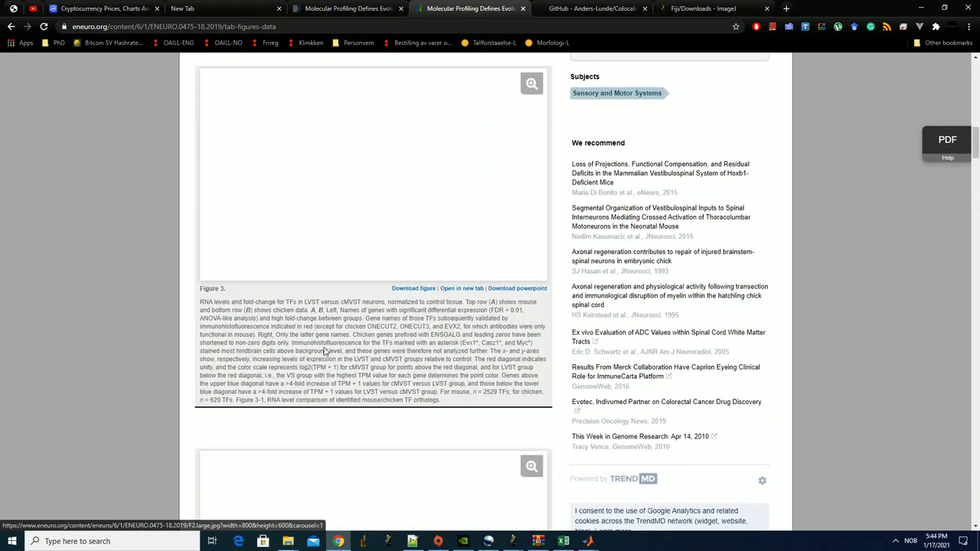
scroll(326, 346, down, 9)
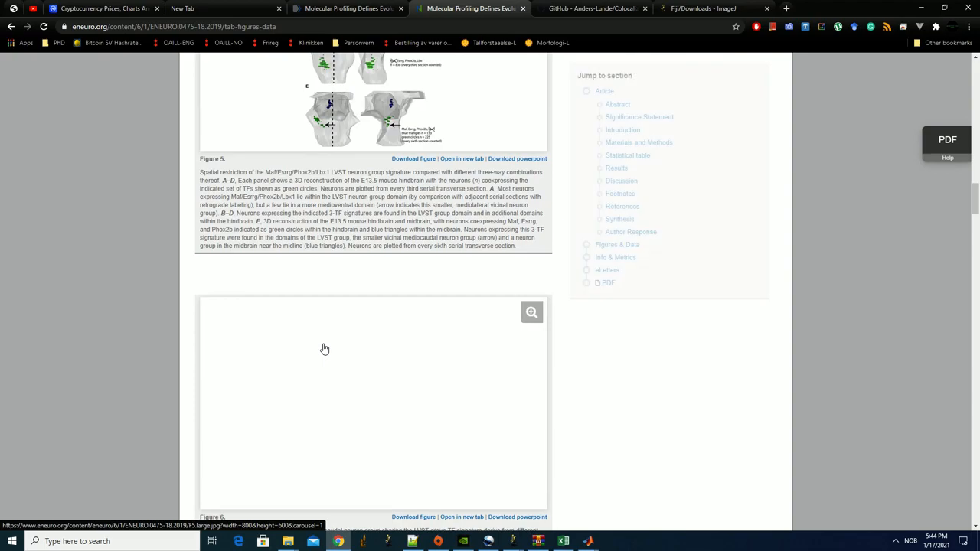
scroll(325, 349, up, 2)
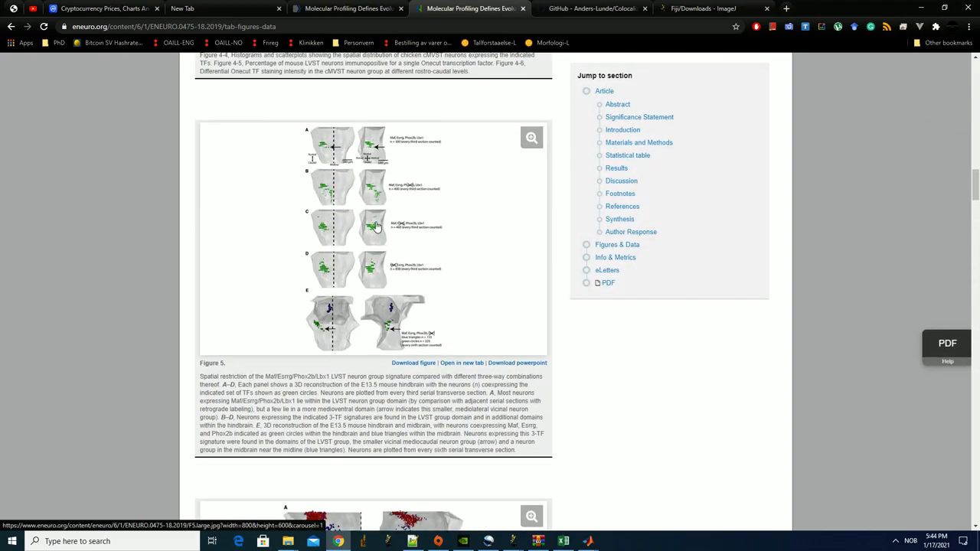
scroll(329, 329, down, 4)
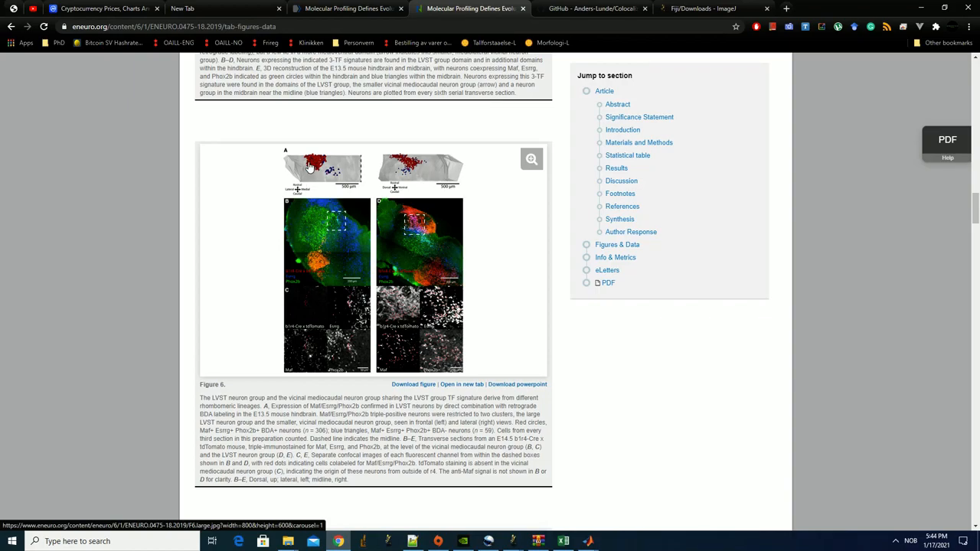
Examine Figures 7 to 10, focusing on the 3D maps and transverse projections of the colocalized neuron groups.
scroll(424, 265, down, 5)
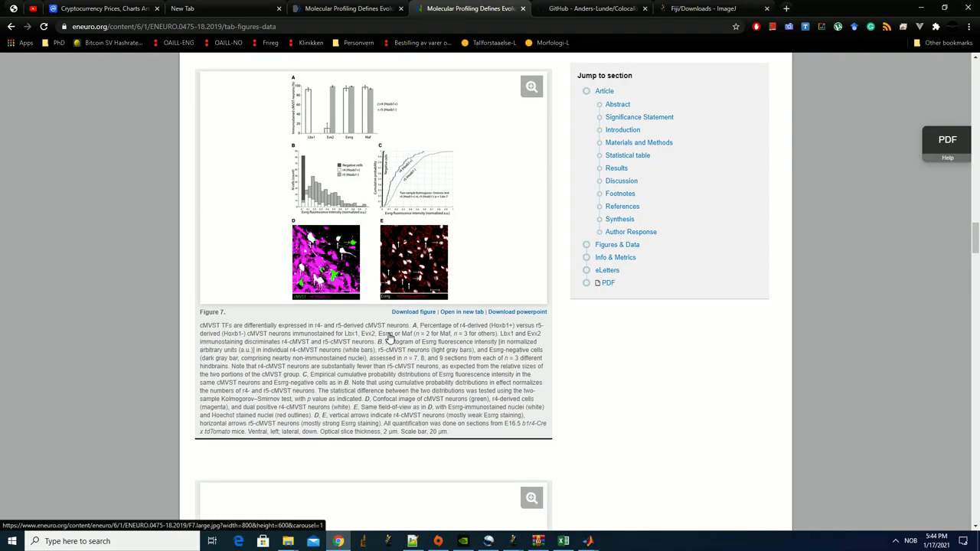
scroll(416, 351, down, 6)
scroll(411, 360, up, 1)
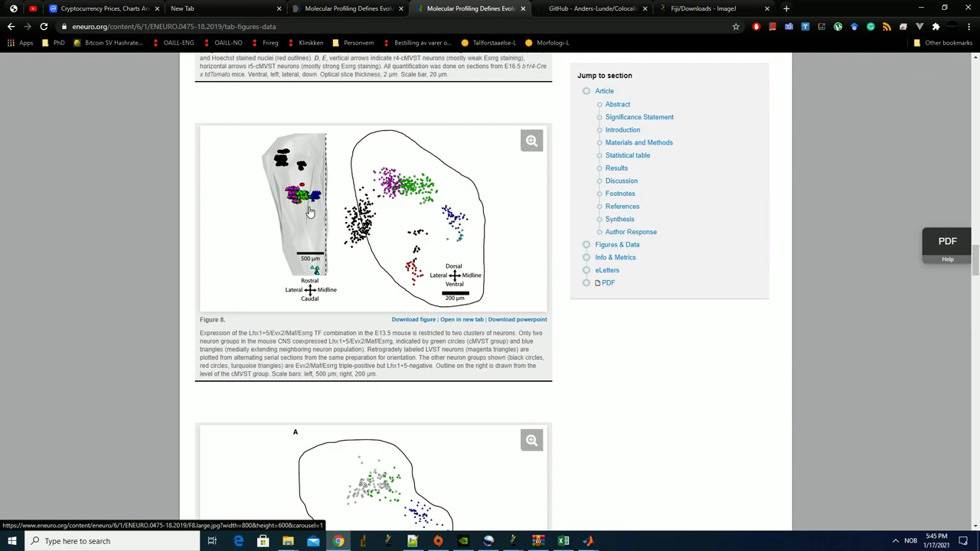
scroll(310, 213, down, 8)
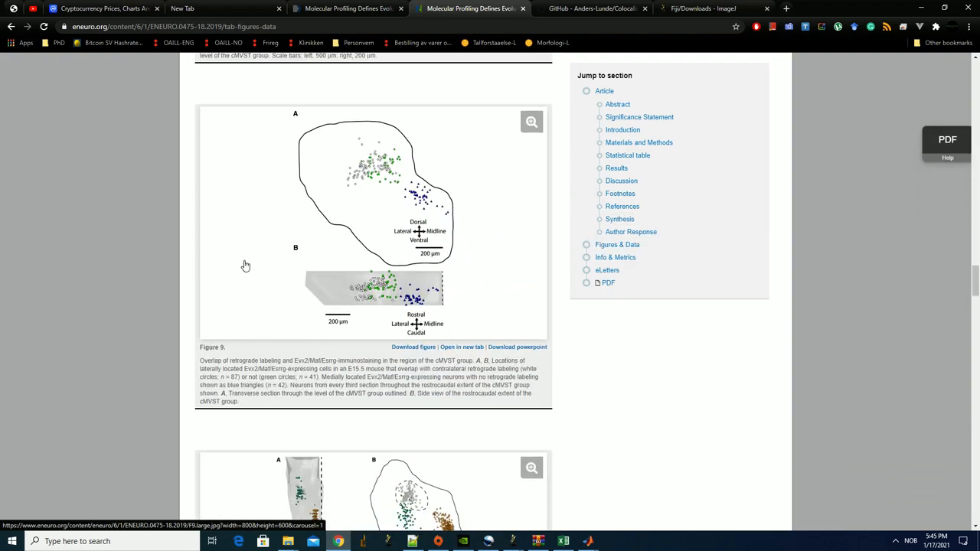
scroll(260, 261, up, 2)
scroll(286, 253, down, 3)
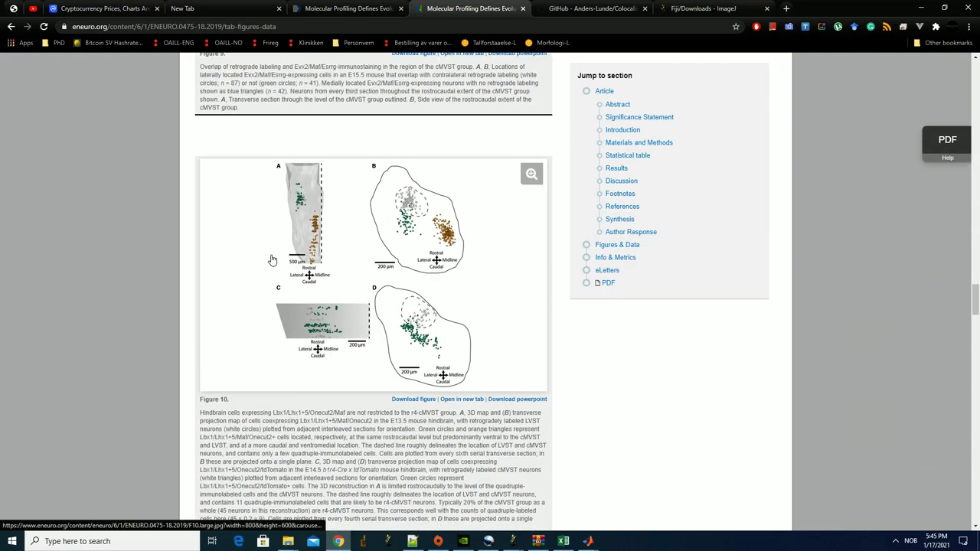
scroll(272, 259, down, 5)
scroll(278, 260, up, 6)
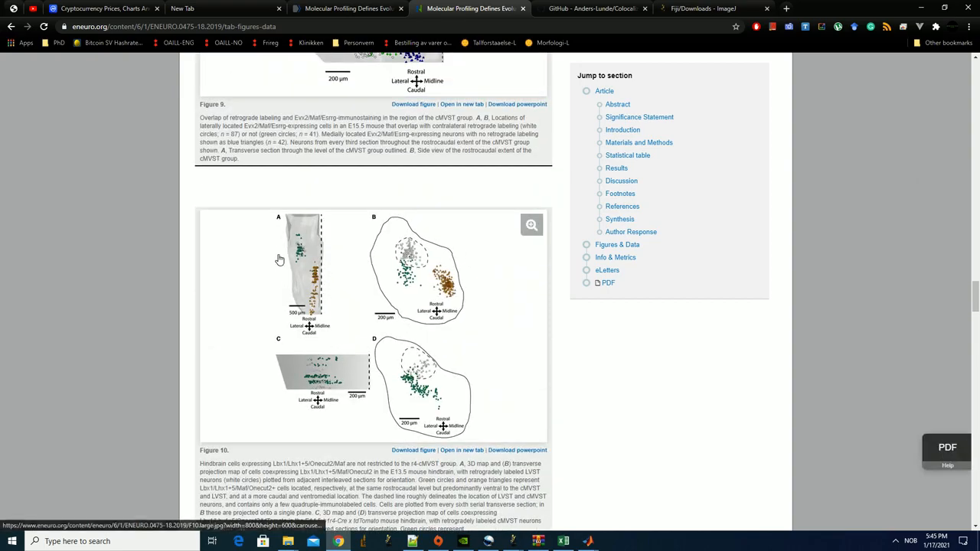
Look back over Figures 6, 5 and 4 and return to the beginning of the figures page.
scroll(475, 203, up, 7)
scroll(494, 229, up, 15)
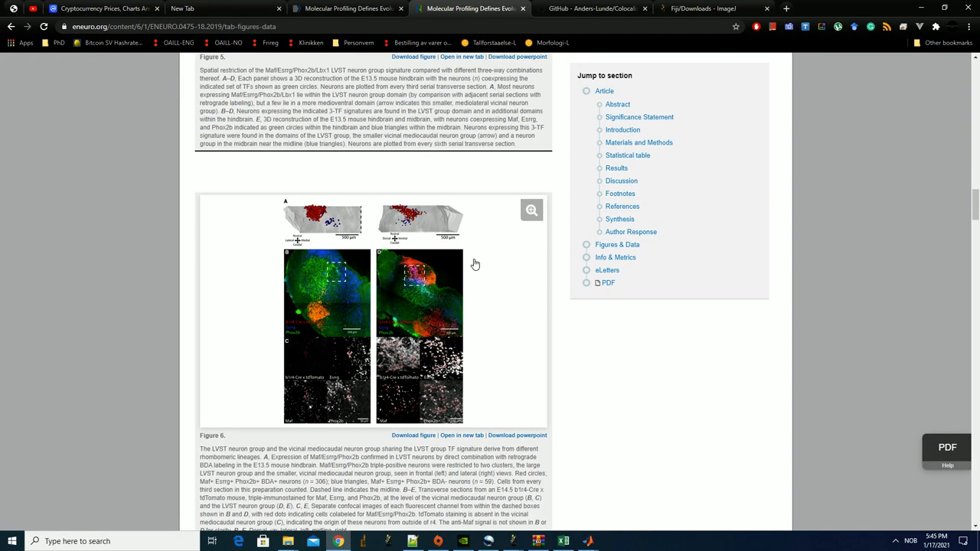
scroll(460, 267, up, 7)
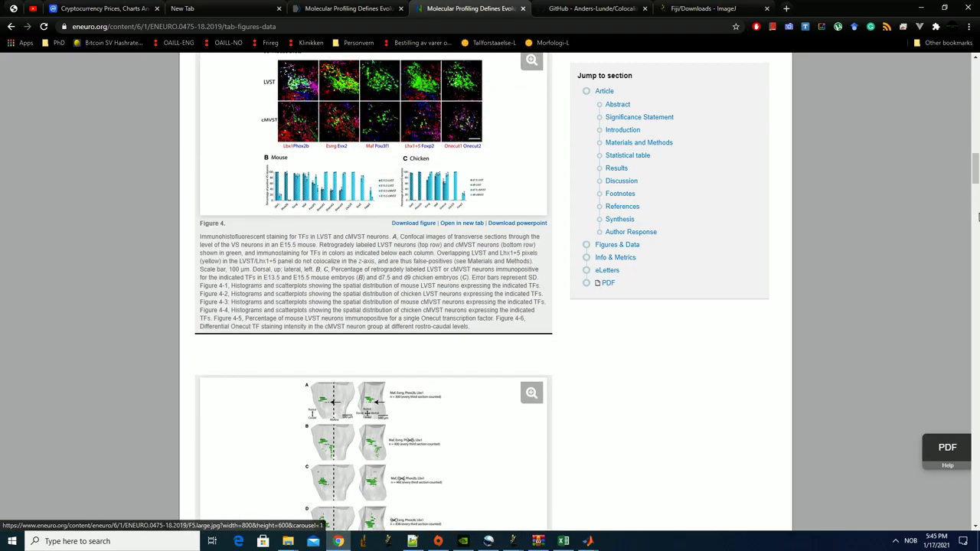
drag(976, 159, 971, 50)
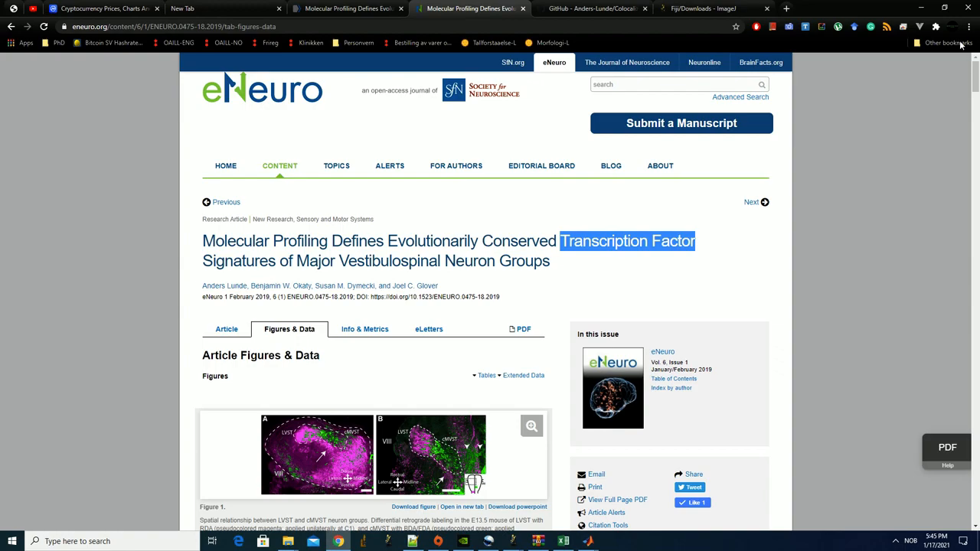